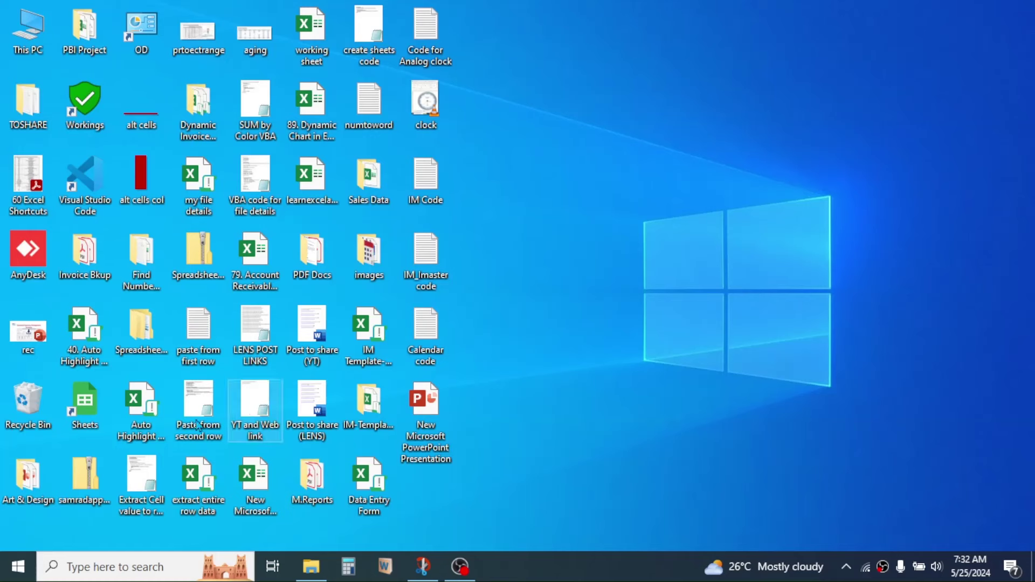
Launch Excel from the installed apps, create a blank workbook and close it again
{"action": "left_click", "coordinate": [18, 567]}
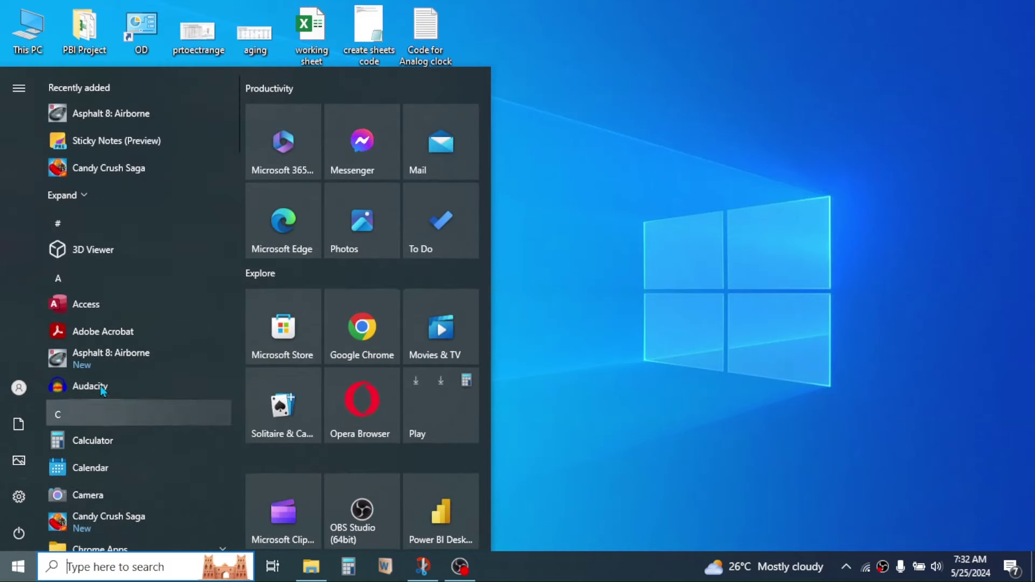
{"action": "left_click_drag", "start_coordinate": [238, 118], "coordinate": [236, 191]}
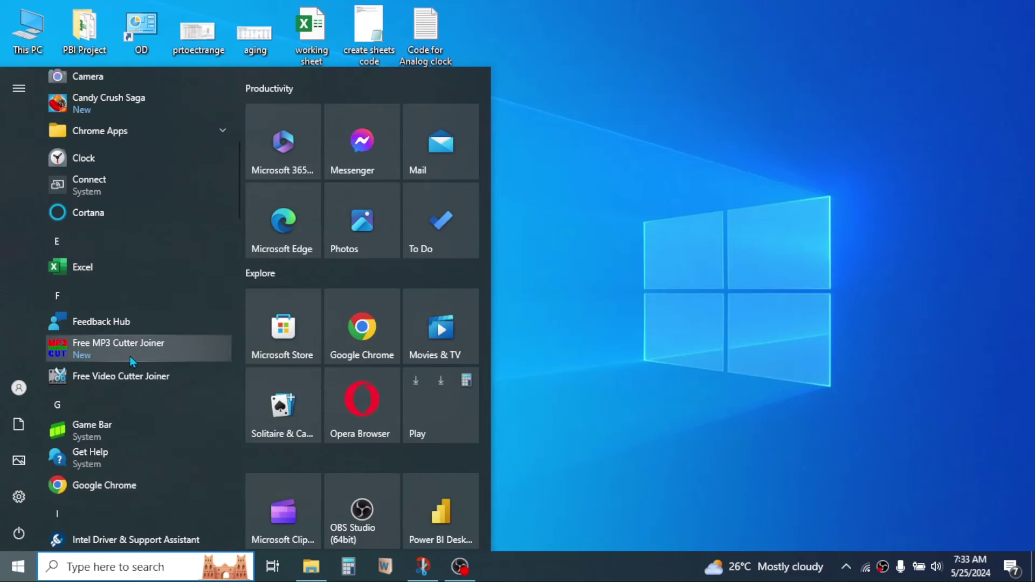
{"action": "left_click", "coordinate": [87, 272]}
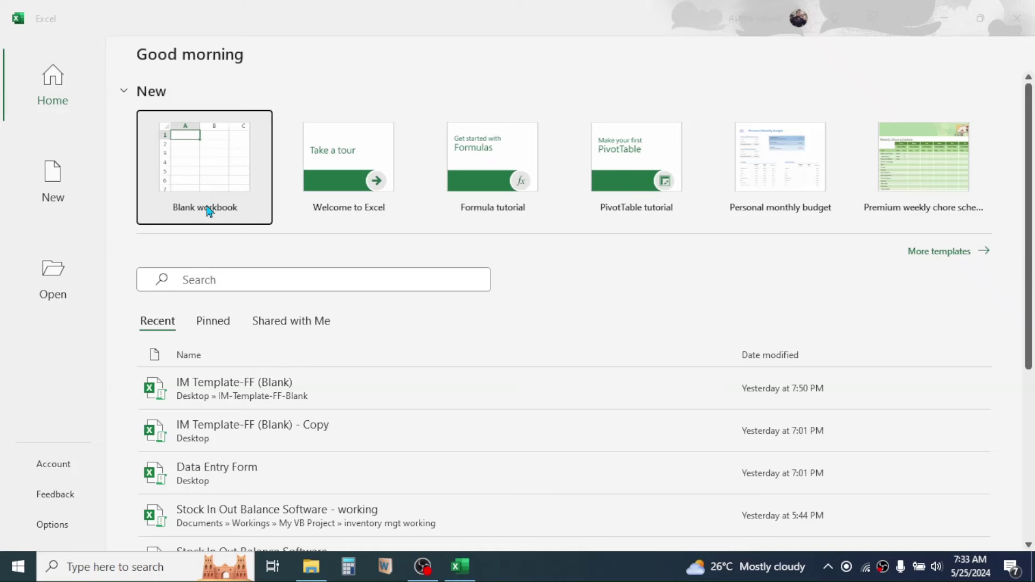
{"action": "left_click", "coordinate": [201, 204]}
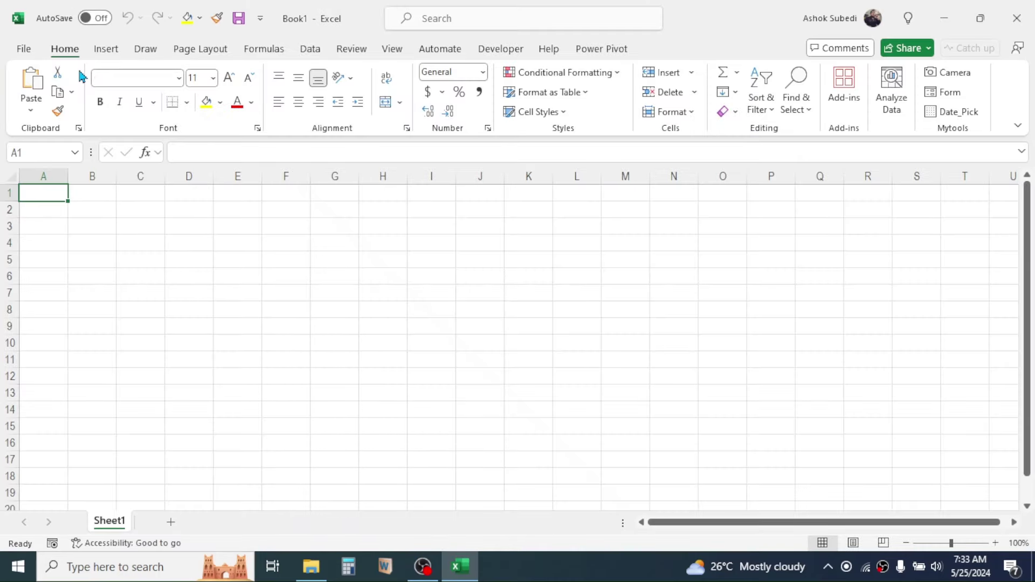
{"action": "left_click", "coordinate": [1015, 17]}
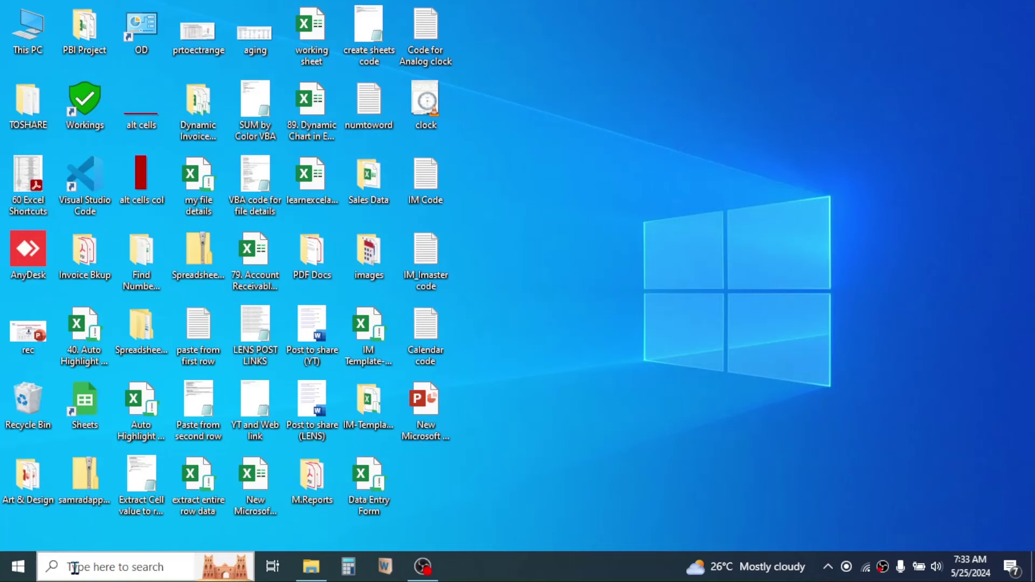
Search Windows for "excel" and dismiss the search results
{"action": "left_click", "coordinate": [99, 572]}
{"action": "type", "text": "excel"}
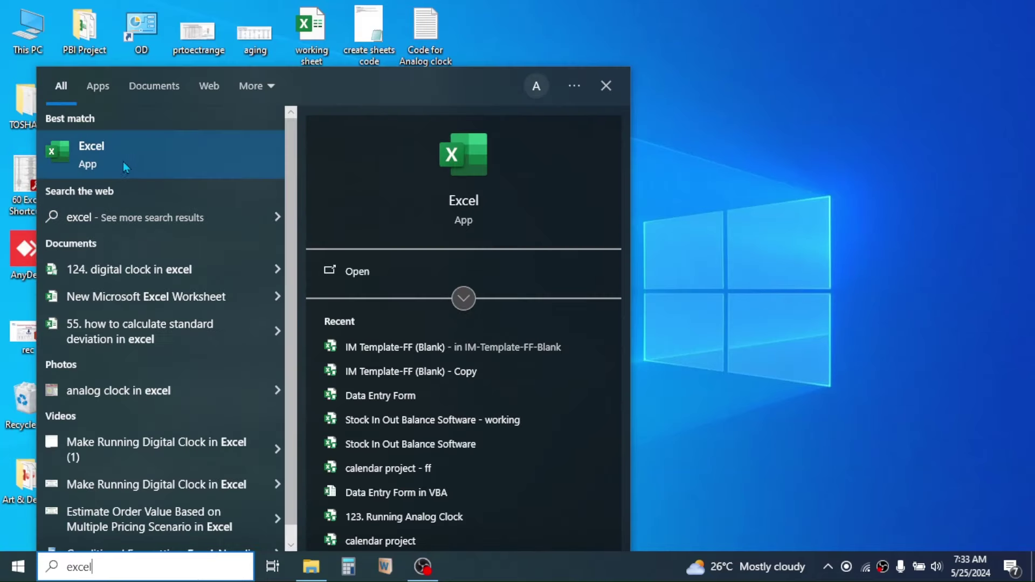
{"action": "key", "text": "Escape"}
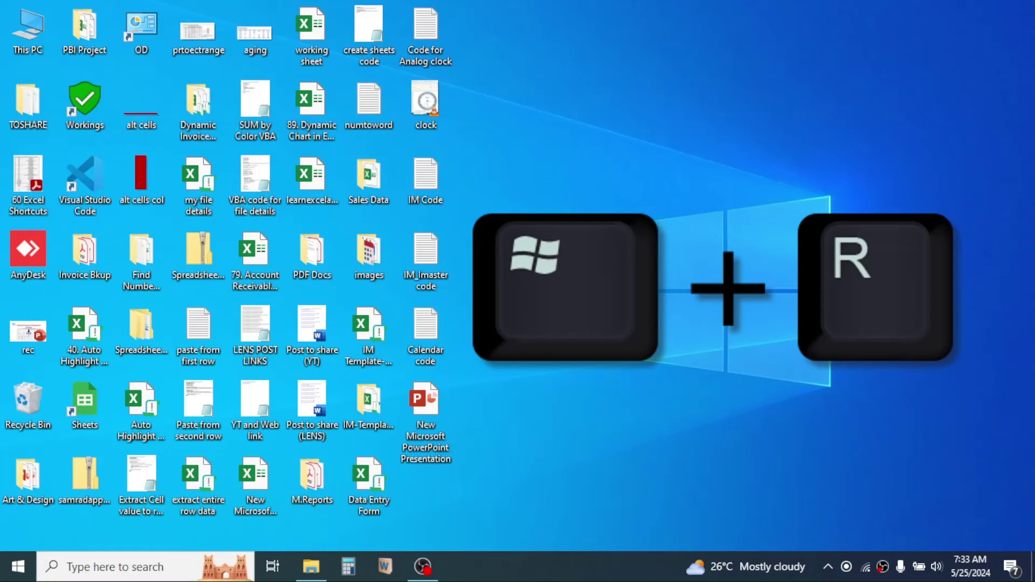
Launch Excel through the Windows Run dialog with the command "excel" and close it again
{"action": "key", "text": "super+r"}
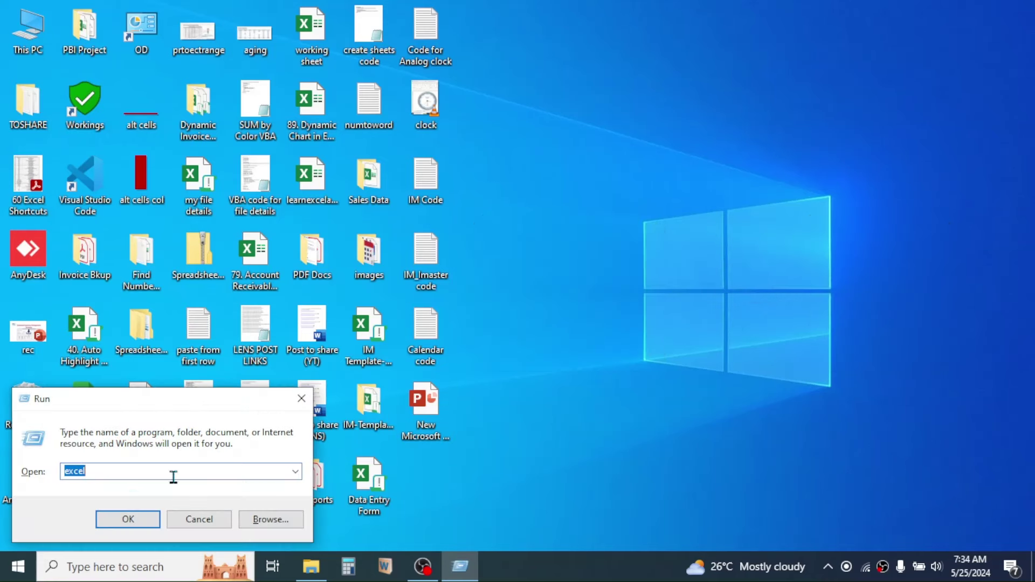
{"action": "left_click_drag", "start_coordinate": [128, 403], "coordinate": [544, 232]}
{"action": "type", "text": "exc"}
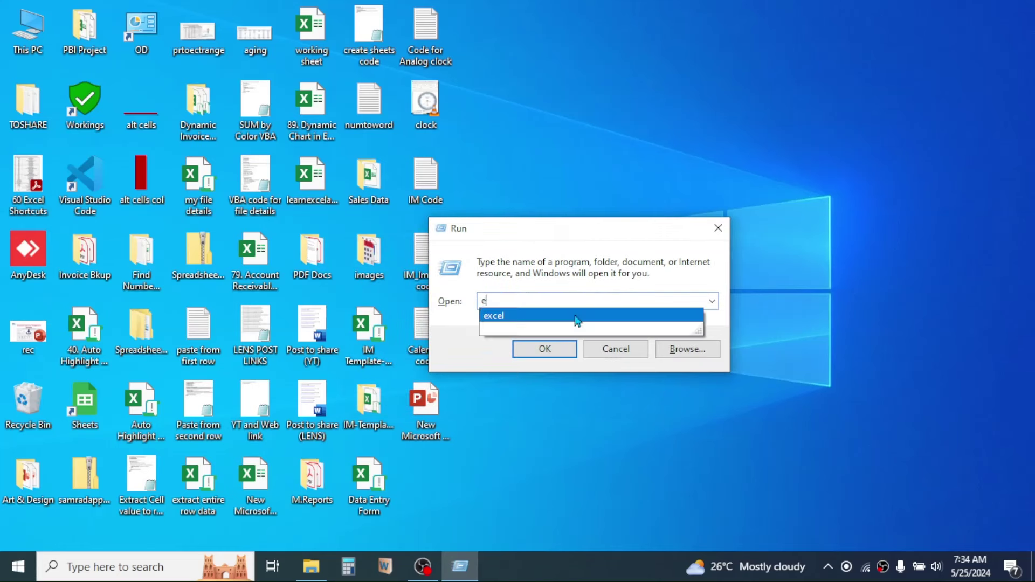
{"action": "type", "text": "el"}
{"action": "left_click", "coordinate": [542, 350]}
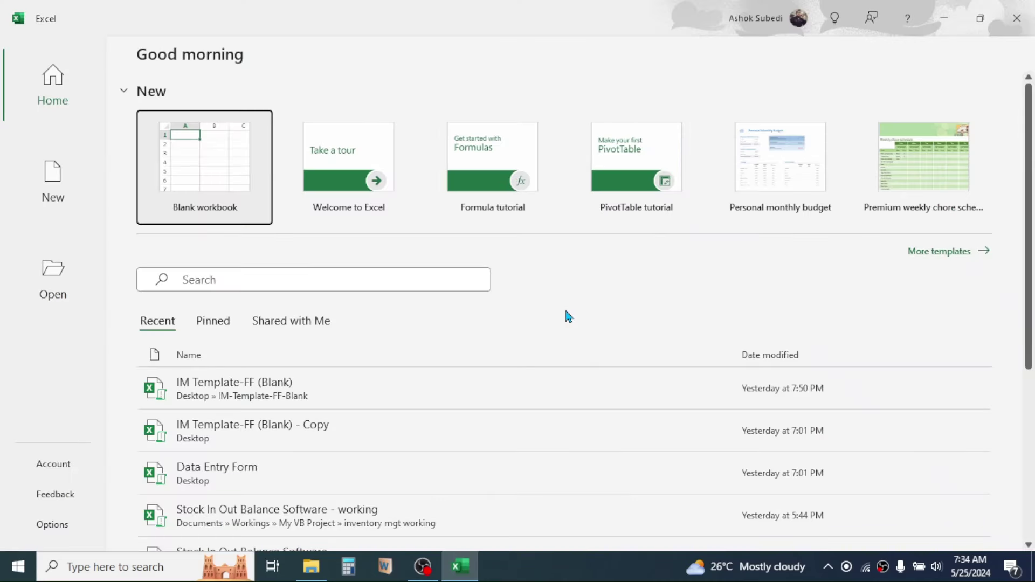
{"action": "left_click", "coordinate": [1017, 18]}
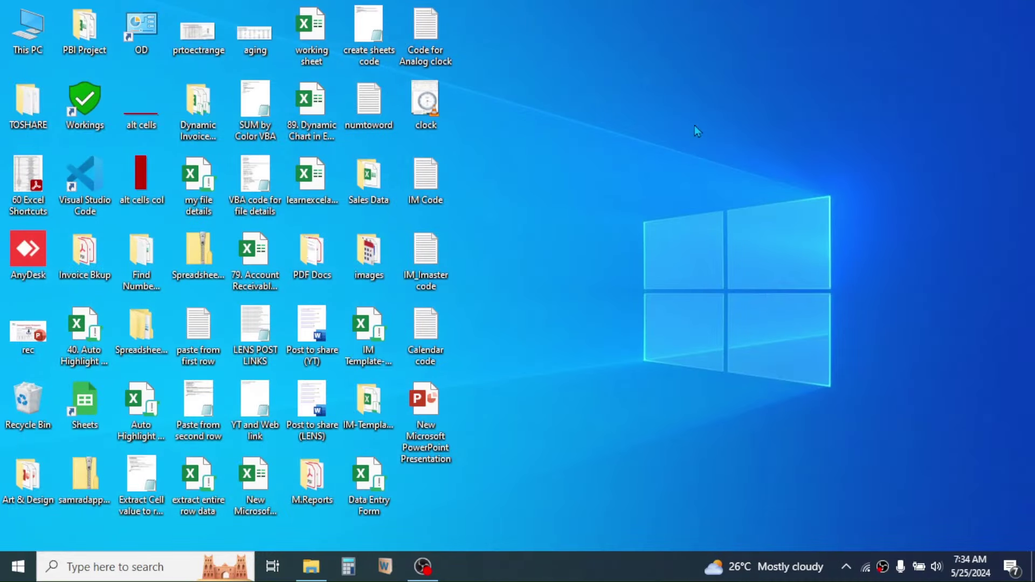
Create a new Microsoft Excel Worksheet file on an empty area of the desktop
{"action": "right_click", "coordinate": [635, 88]}
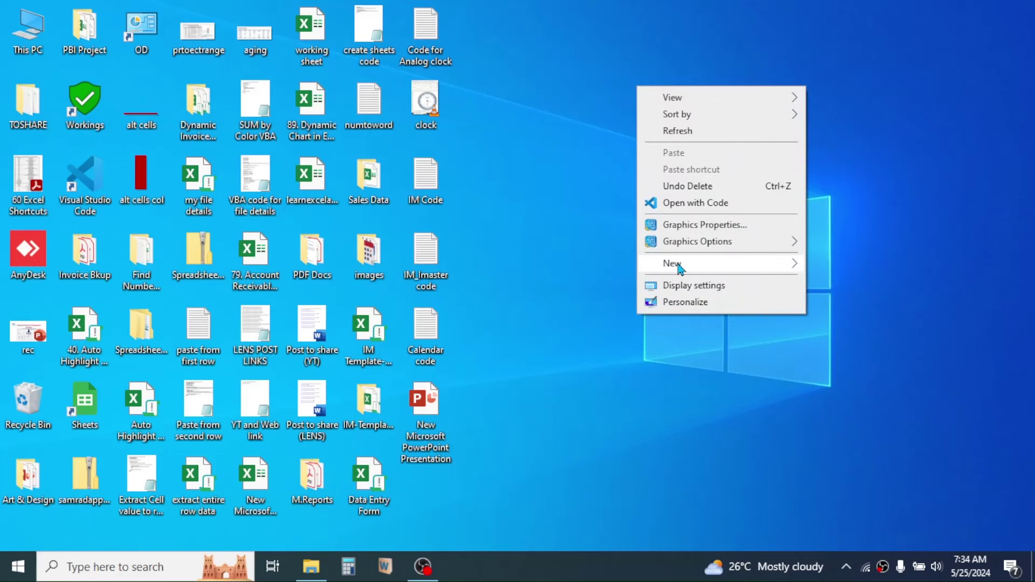
{"action": "mouse_move", "coordinate": [678, 265]}
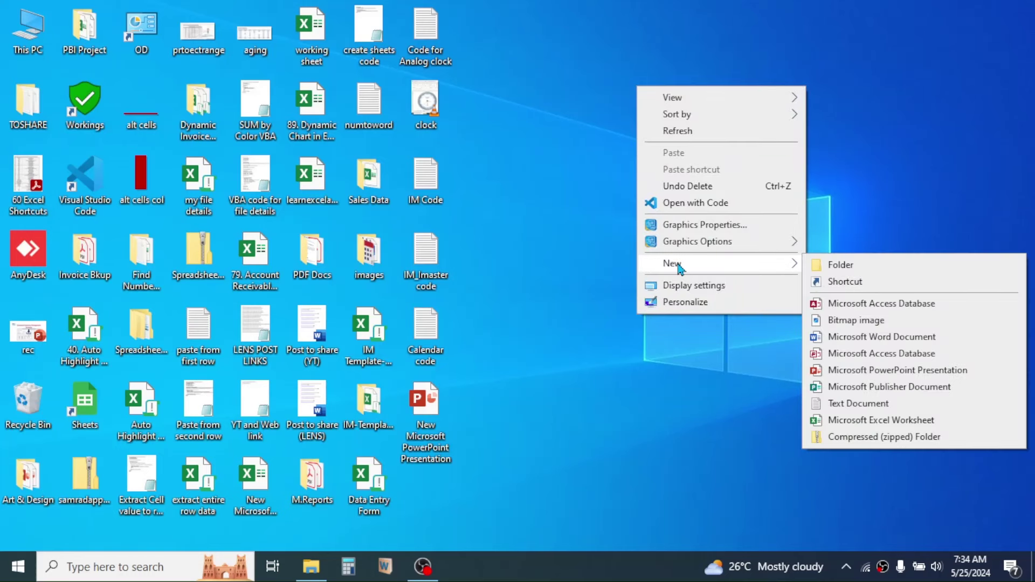
{"action": "left_click", "coordinate": [888, 422]}
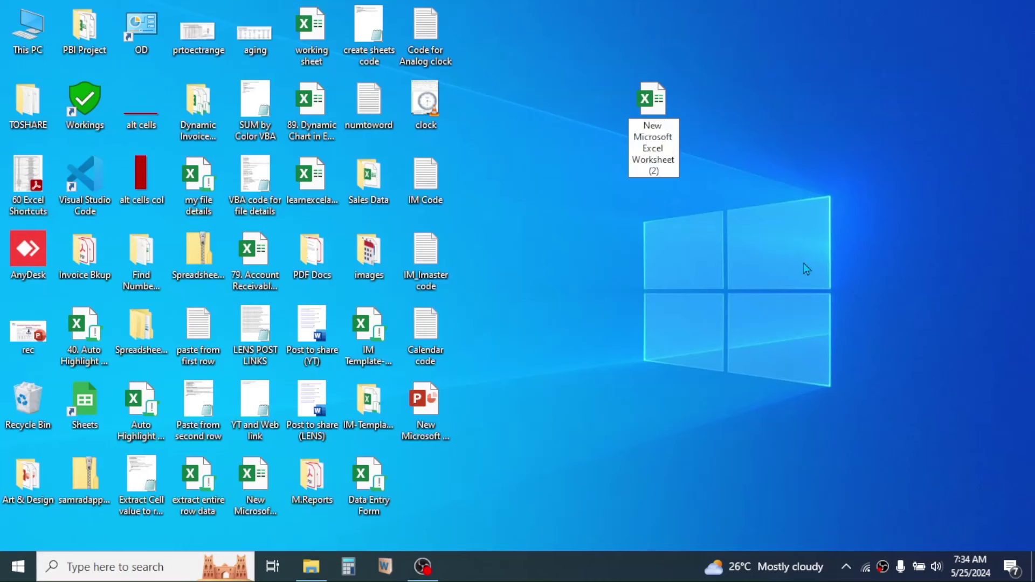
Open the new worksheet file, close it, and place its icon beside the Data Entry Form file on the desktop
{"action": "double_click", "coordinate": [655, 116]}
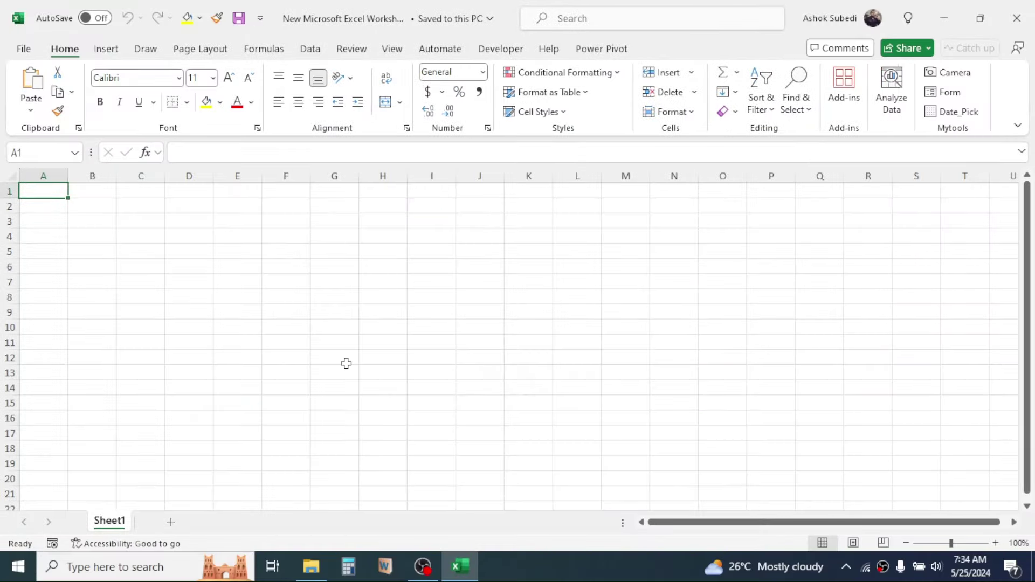
{"action": "left_click", "coordinate": [1016, 17]}
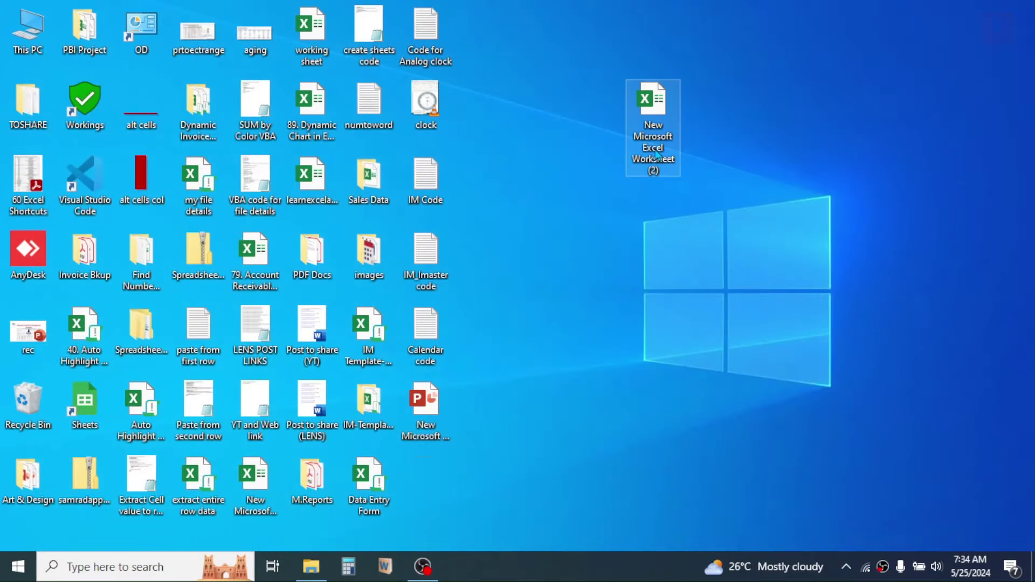
{"action": "left_click_drag", "start_coordinate": [643, 102], "coordinate": [427, 476]}
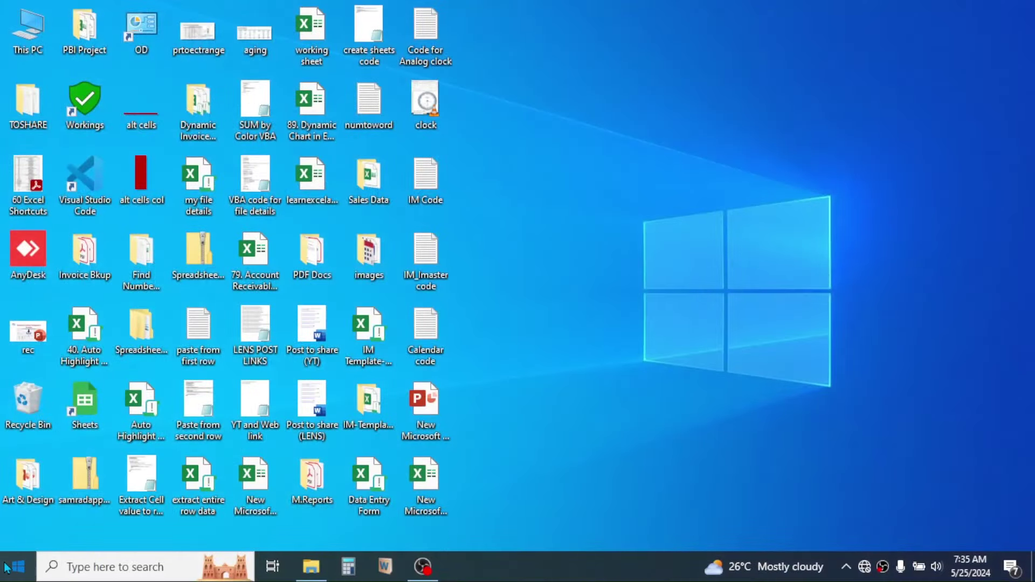
Launch Excel from the installed apps with a new blank workbook and select cell E6
{"action": "left_click", "coordinate": [18, 566]}
{"action": "scroll", "coordinate": [109, 429], "scroll_direction": "down", "scroll_amount": 5}
{"action": "left_click", "coordinate": [97, 436]}
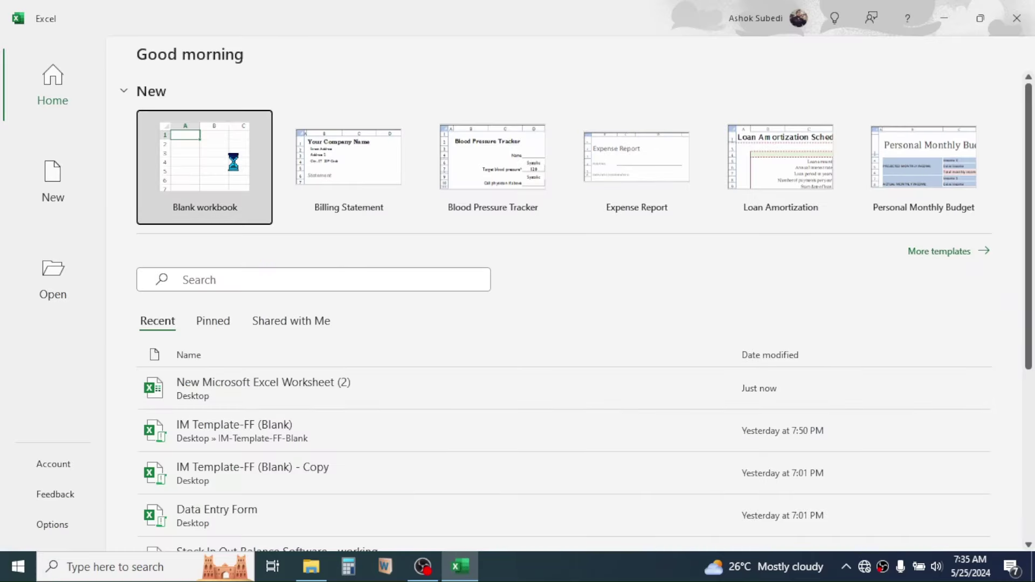
{"action": "left_click", "coordinate": [234, 164]}
{"action": "left_click", "coordinate": [238, 278]}
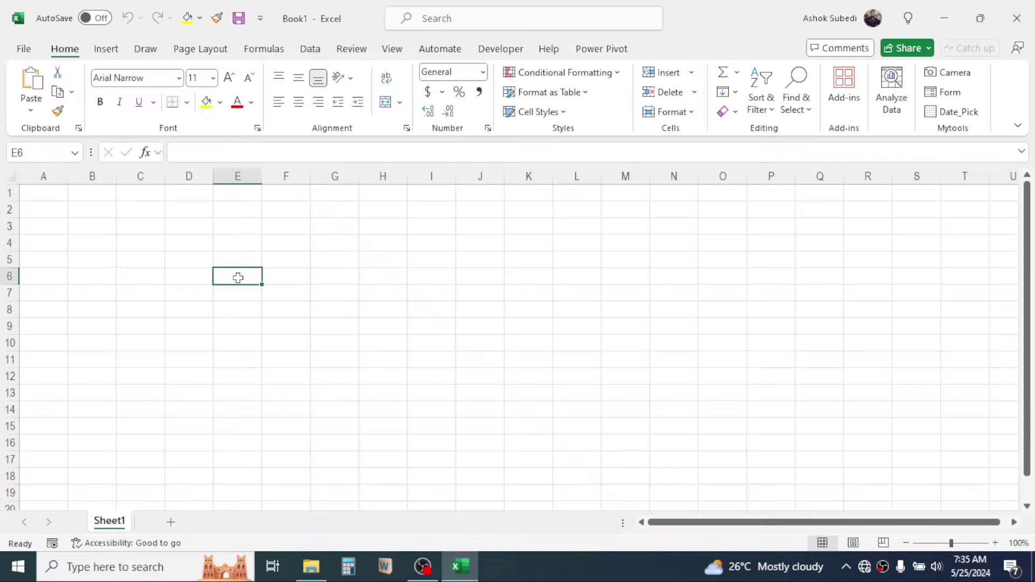
Select entire rows 1 through 6 one after another to show the sheet's rows
{"action": "left_click", "coordinate": [8, 193]}
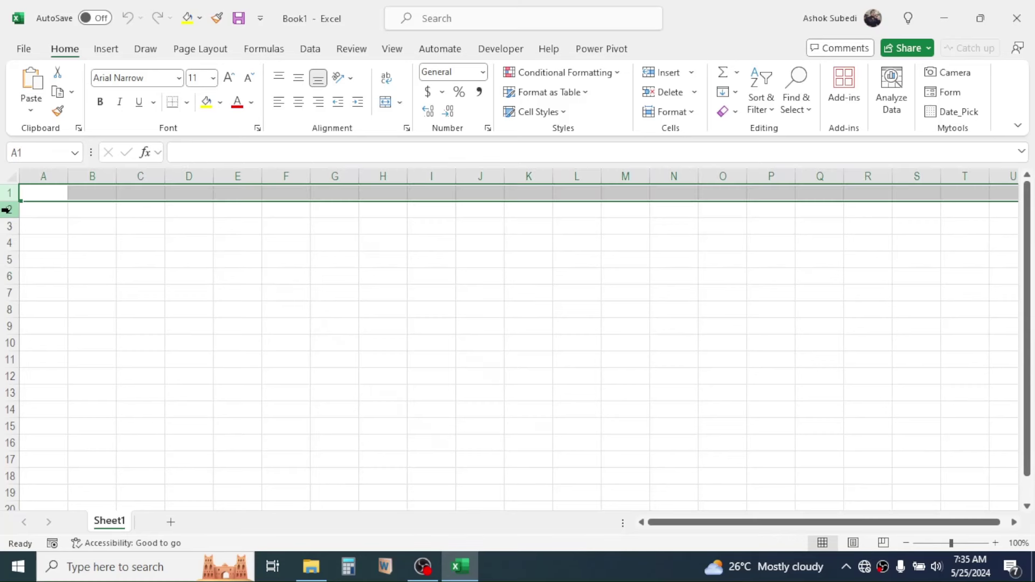
{"action": "left_click", "coordinate": [7, 209]}
{"action": "left_click", "coordinate": [9, 226]}
{"action": "left_click", "coordinate": [8, 243]}
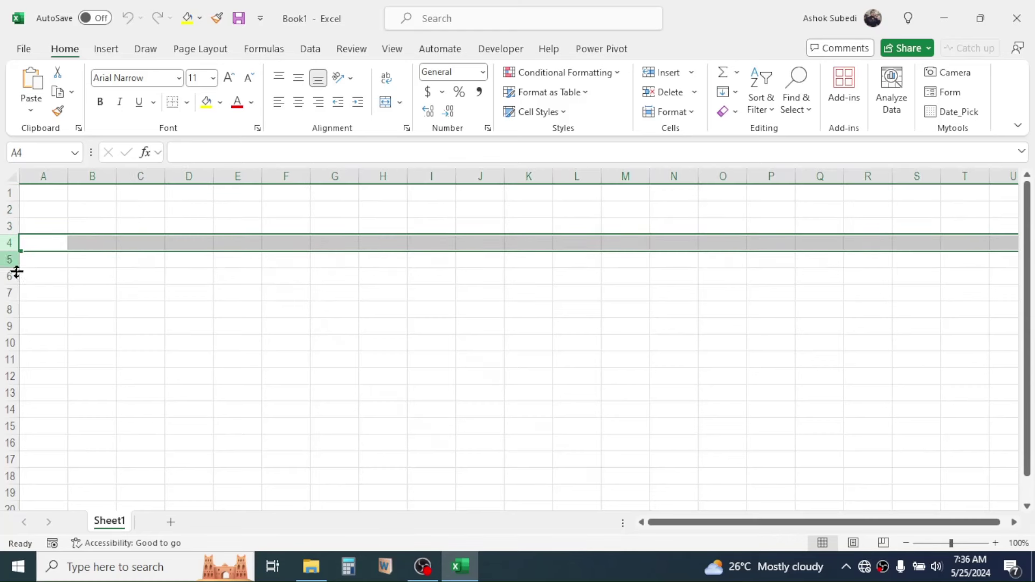
{"action": "left_click", "coordinate": [8, 259]}
{"action": "left_click", "coordinate": [8, 276]}
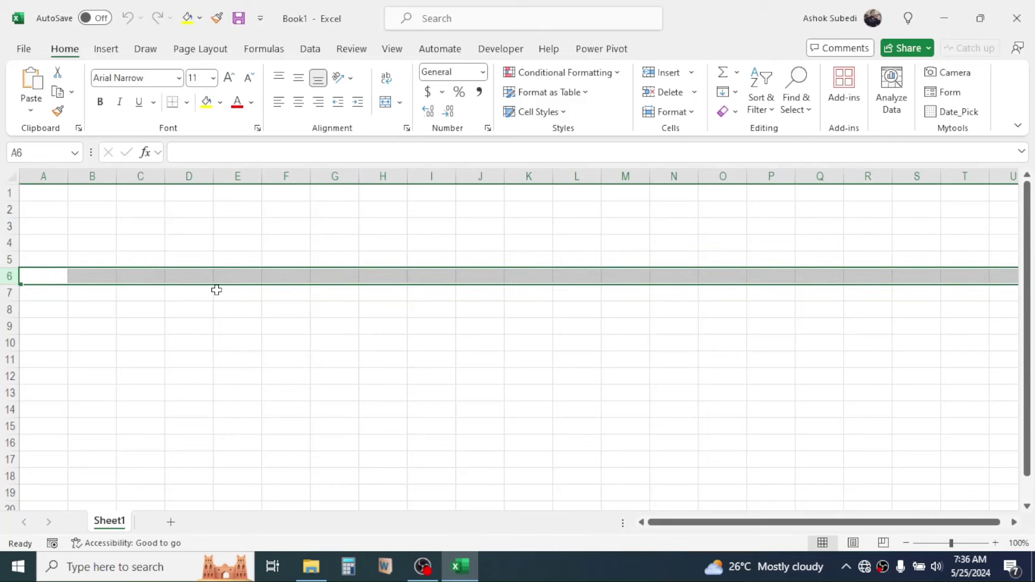
Select entire columns A through O one after another to show the sheet's columns
{"action": "left_click", "coordinate": [45, 176]}
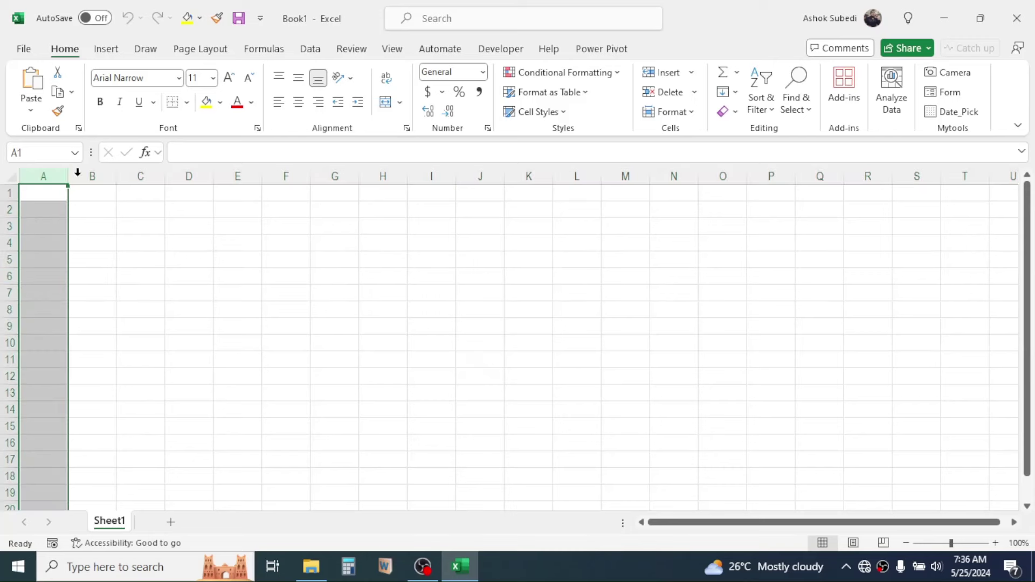
{"action": "left_click", "coordinate": [92, 176]}
{"action": "left_click", "coordinate": [153, 176]}
{"action": "left_click", "coordinate": [180, 176]}
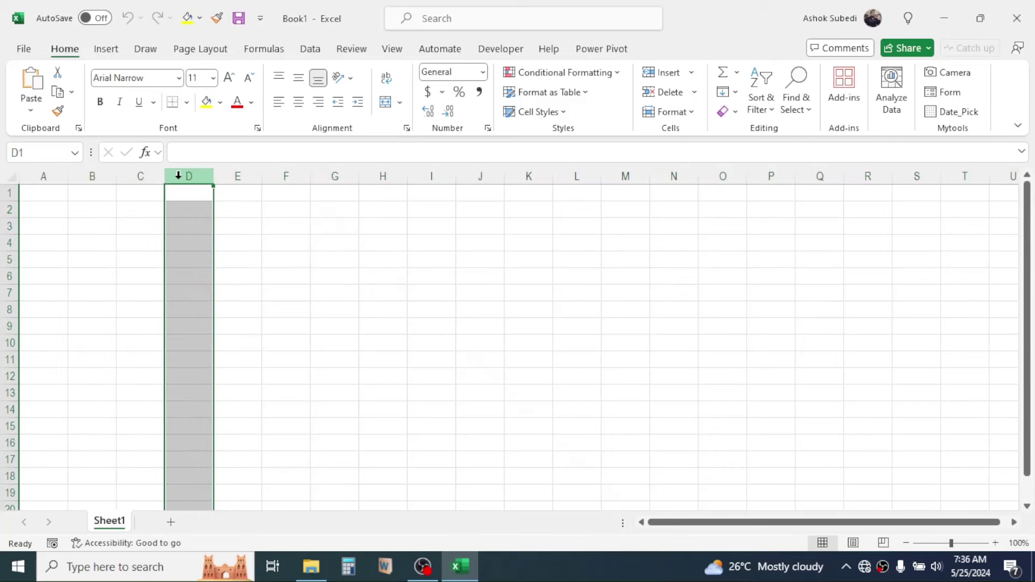
{"action": "left_click", "coordinate": [239, 177]}
{"action": "left_click", "coordinate": [296, 176]}
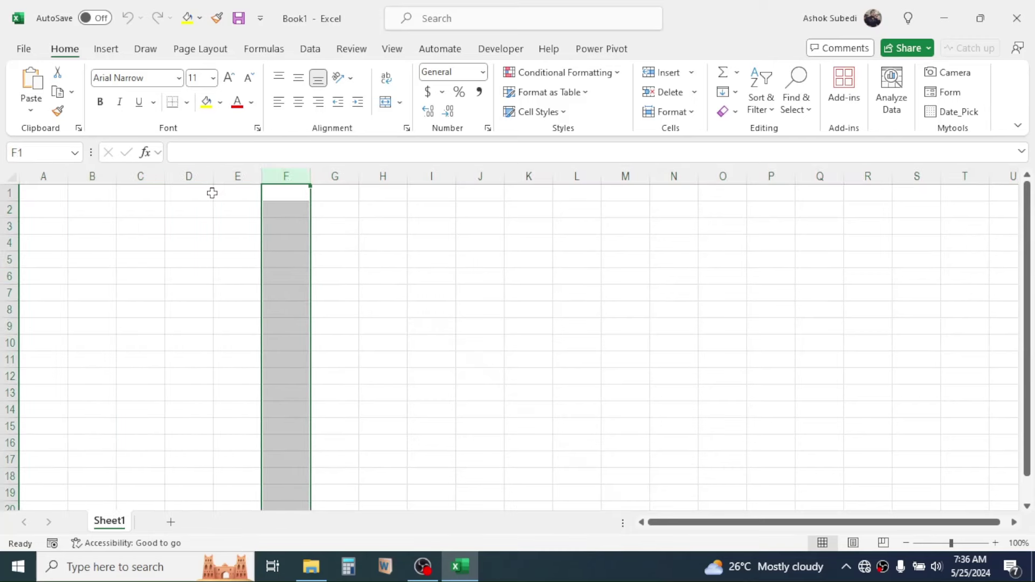
{"action": "left_click", "coordinate": [335, 175]}
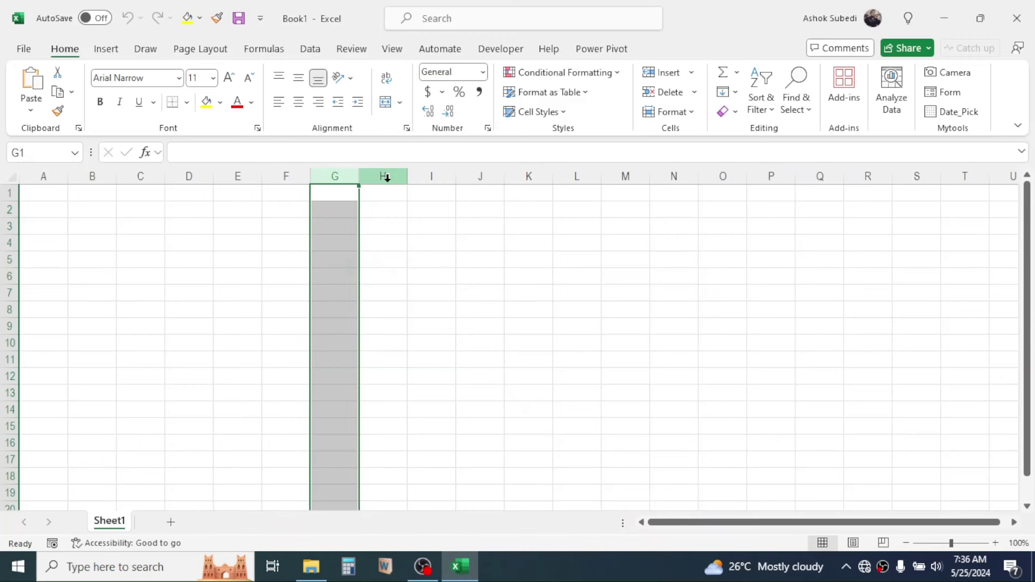
{"action": "left_click", "coordinate": [383, 176]}
{"action": "left_click", "coordinate": [438, 176]}
{"action": "left_click", "coordinate": [477, 176]}
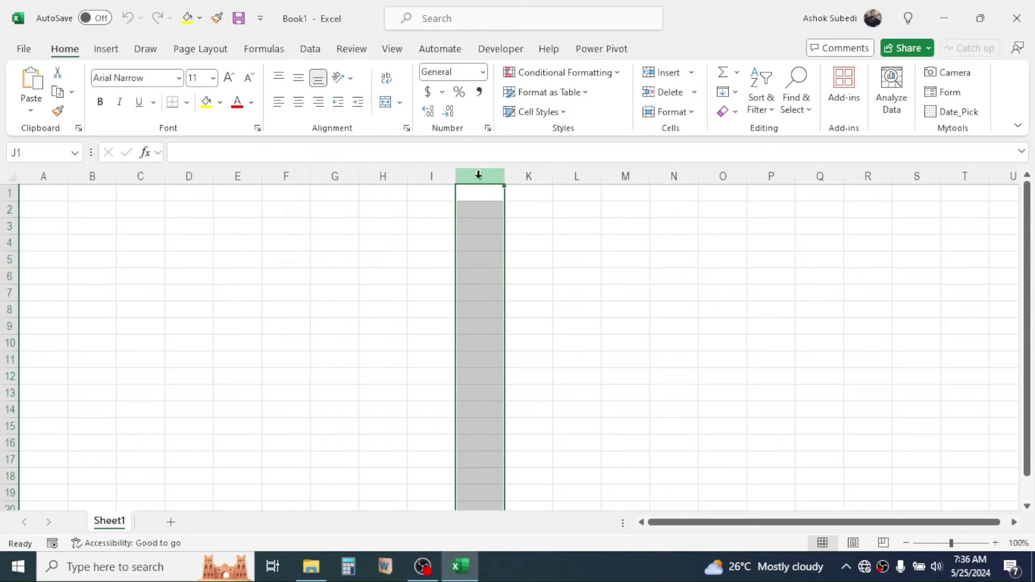
{"action": "left_click", "coordinate": [529, 175]}
{"action": "left_click", "coordinate": [581, 177]}
{"action": "left_click", "coordinate": [640, 176]}
{"action": "left_click", "coordinate": [681, 176]}
{"action": "left_click", "coordinate": [715, 178]}
Show how rows and columns meet in a cell by selecting row 4, column C and their intersection C4
{"action": "left_click", "coordinate": [9, 260]}
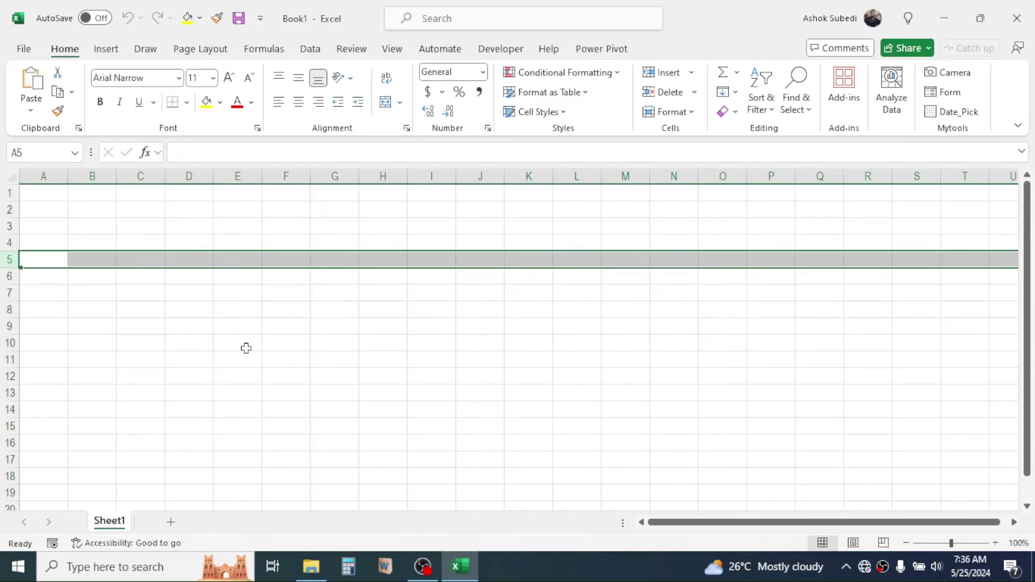
{"action": "left_click", "coordinate": [244, 346]}
{"action": "left_click", "coordinate": [10, 242]}
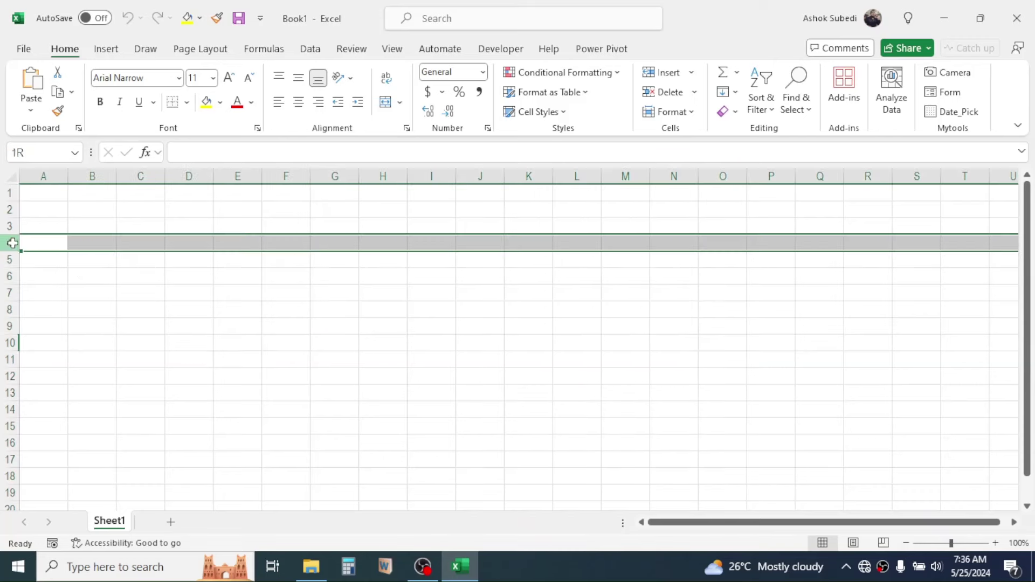
{"action": "left_click", "coordinate": [140, 175]}
{"action": "left_click", "coordinate": [133, 236]}
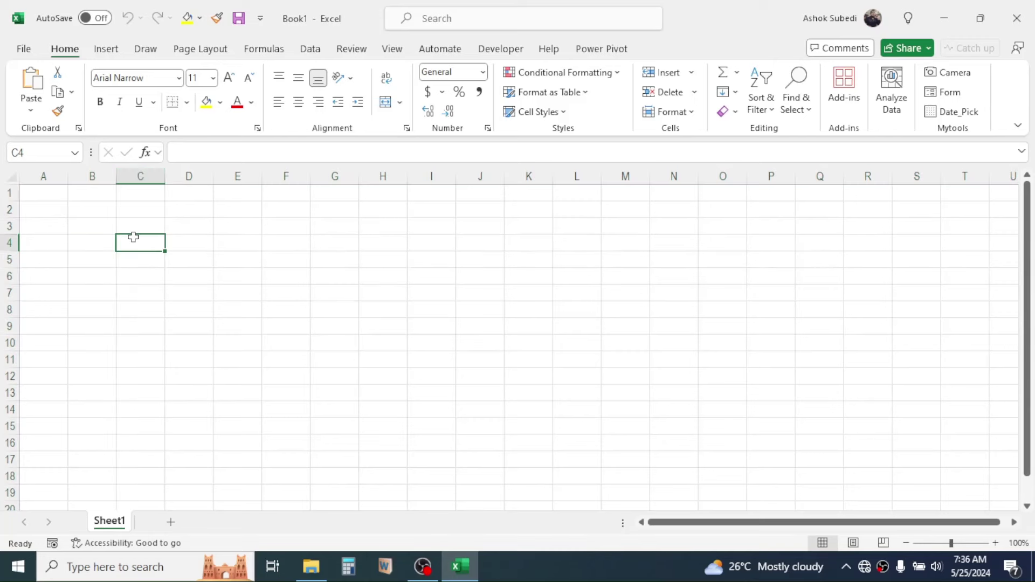
Select single cells one after another across columns C to H between rows 5 and 10, finishing on E5
{"action": "left_click", "coordinate": [189, 270]}
{"action": "left_click", "coordinate": [226, 266]}
{"action": "left_click", "coordinate": [240, 293]}
{"action": "left_click", "coordinate": [288, 310]}
{"action": "left_click", "coordinate": [322, 341]}
{"action": "left_click", "coordinate": [340, 309]}
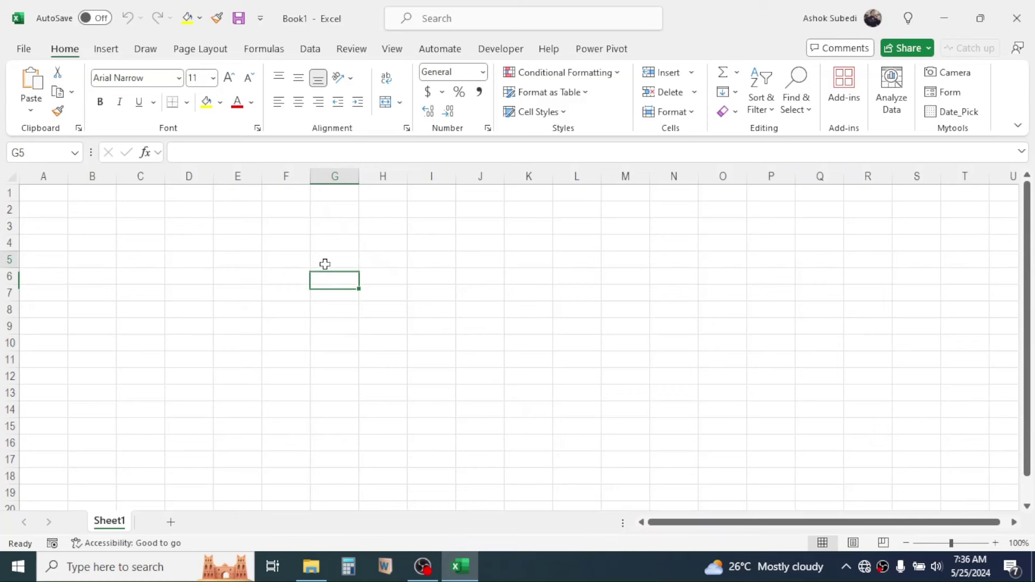
{"action": "left_click", "coordinate": [324, 263]}
{"action": "left_click", "coordinate": [247, 254]}
{"action": "left_click", "coordinate": [182, 255]}
{"action": "left_click", "coordinate": [155, 291]}
{"action": "left_click", "coordinate": [221, 297]}
{"action": "left_click", "coordinate": [298, 291]}
{"action": "left_click", "coordinate": [379, 275]}
{"action": "left_click", "coordinate": [249, 259]}
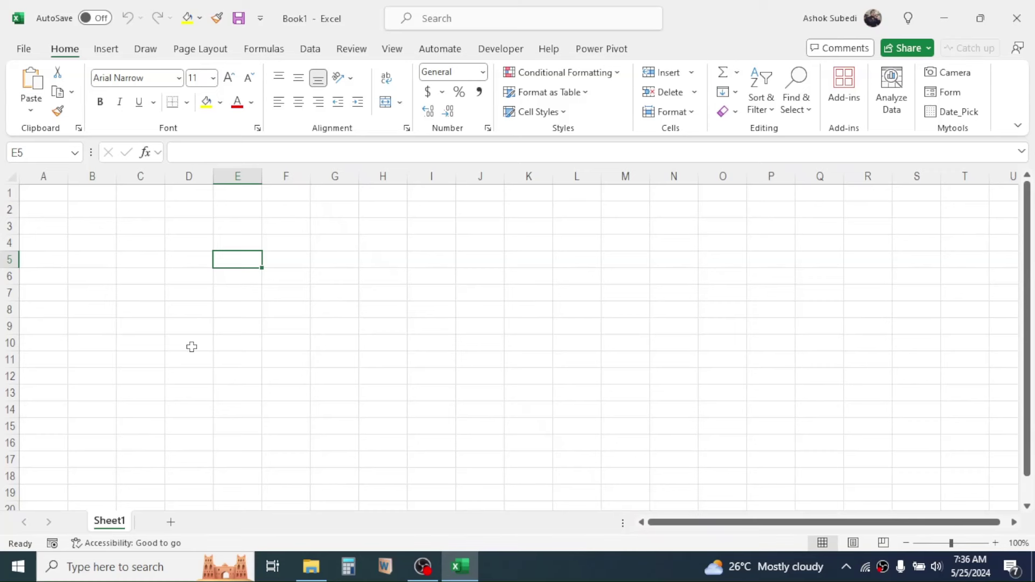
Examine the cell addresses of D3 and F5 in the Name Box, and select column F
{"action": "left_click", "coordinate": [188, 228]}
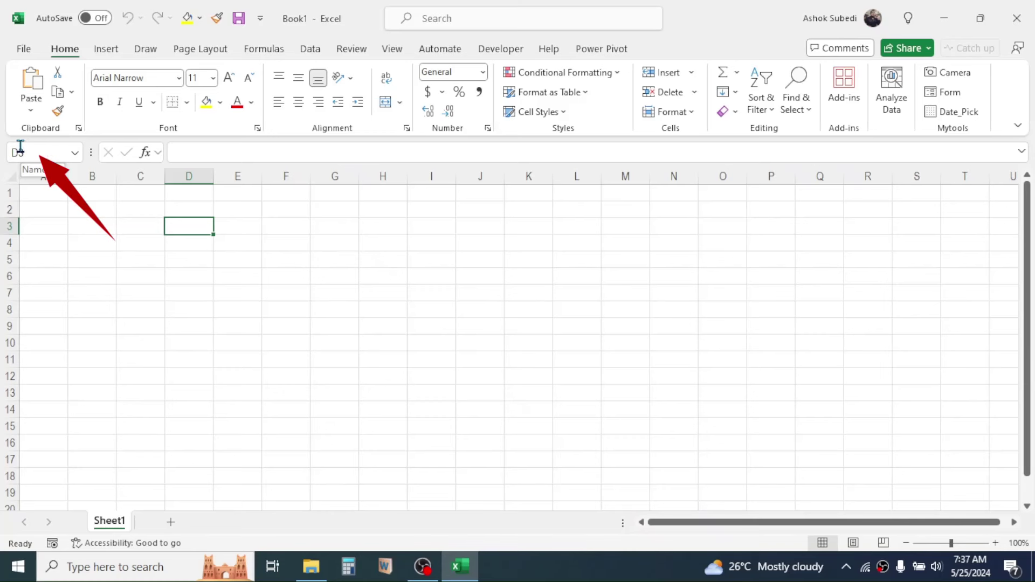
{"action": "left_click", "coordinate": [281, 262]}
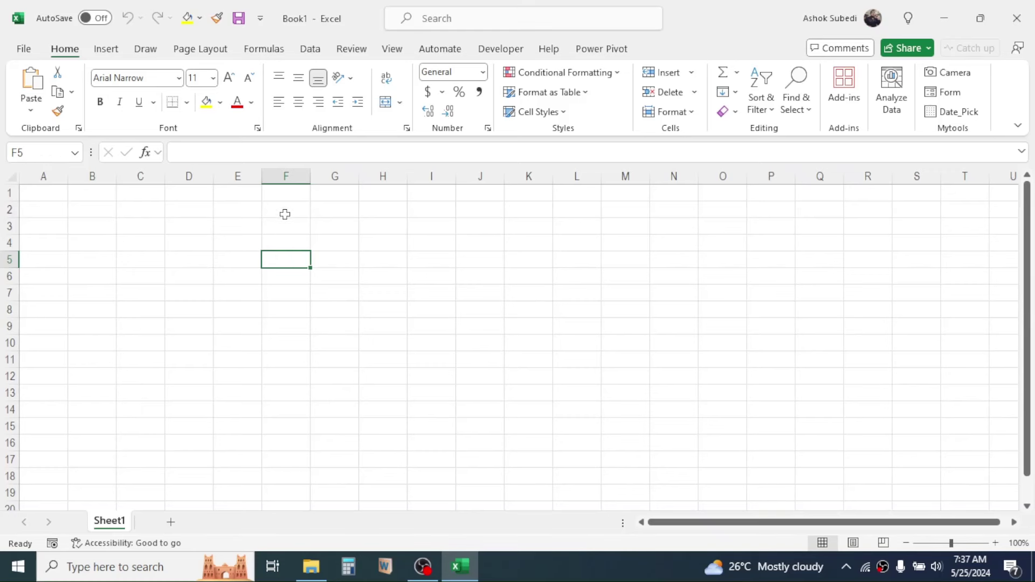
{"action": "left_click", "coordinate": [288, 175]}
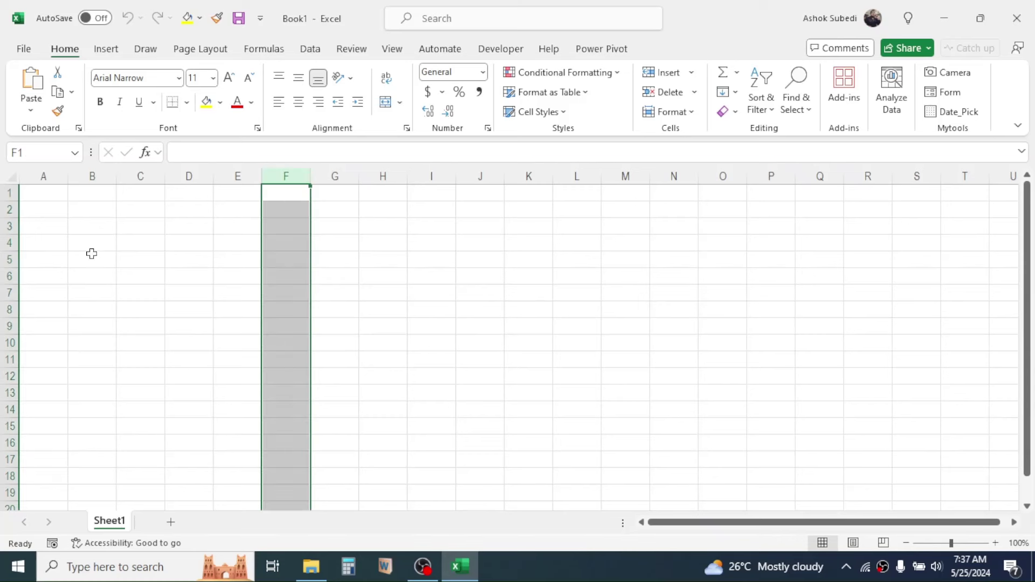
Show how cell F5 gets its address by selecting row 5 and their intersection F5, and select cell B6
{"action": "left_click", "coordinate": [9, 259]}
{"action": "left_click", "coordinate": [272, 261]}
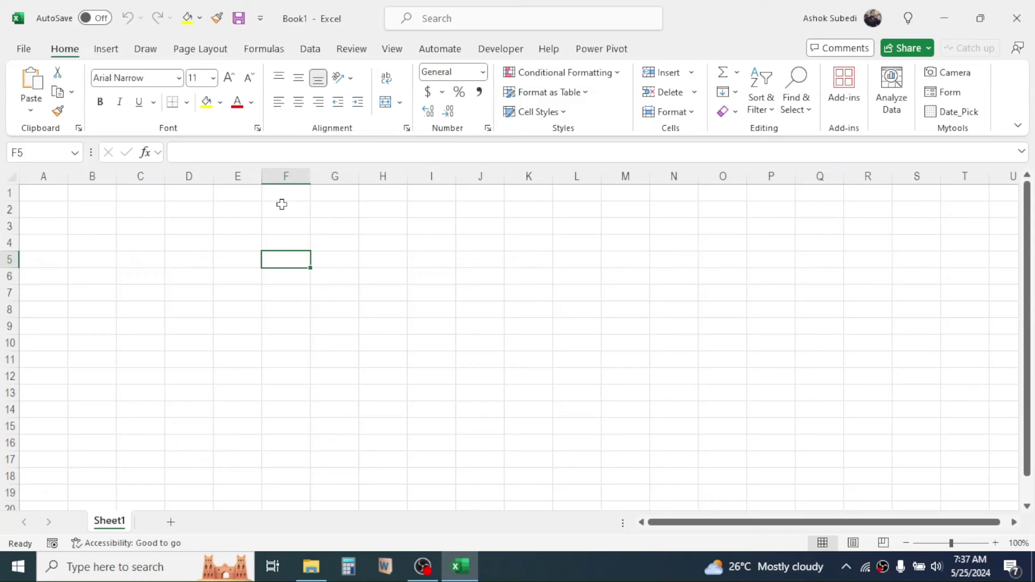
{"action": "left_click", "coordinate": [92, 276]}
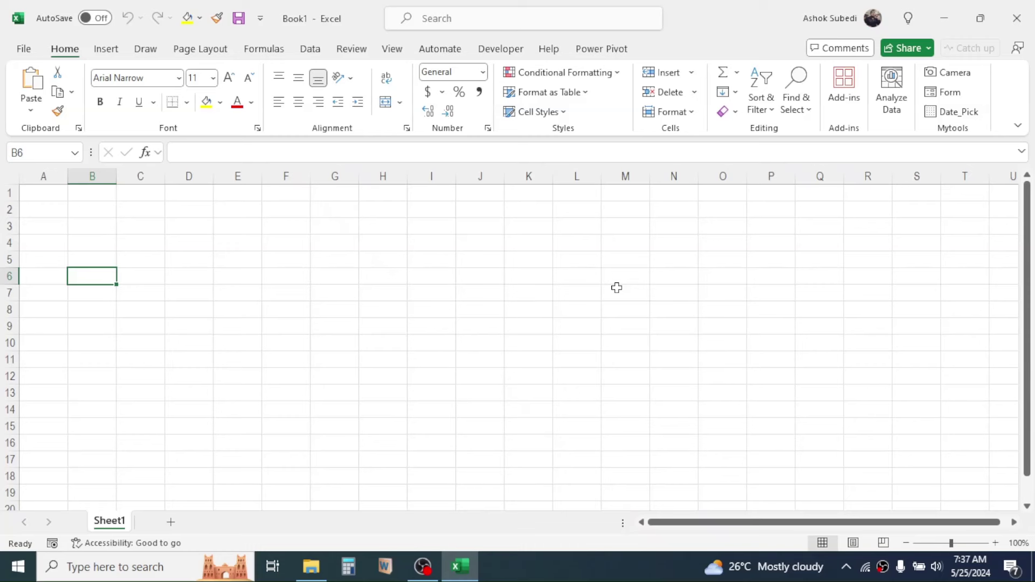
Jump to the last row of column B, back to row 1, and over to the last column of row 1
{"action": "key", "text": "ctrl+Down"}
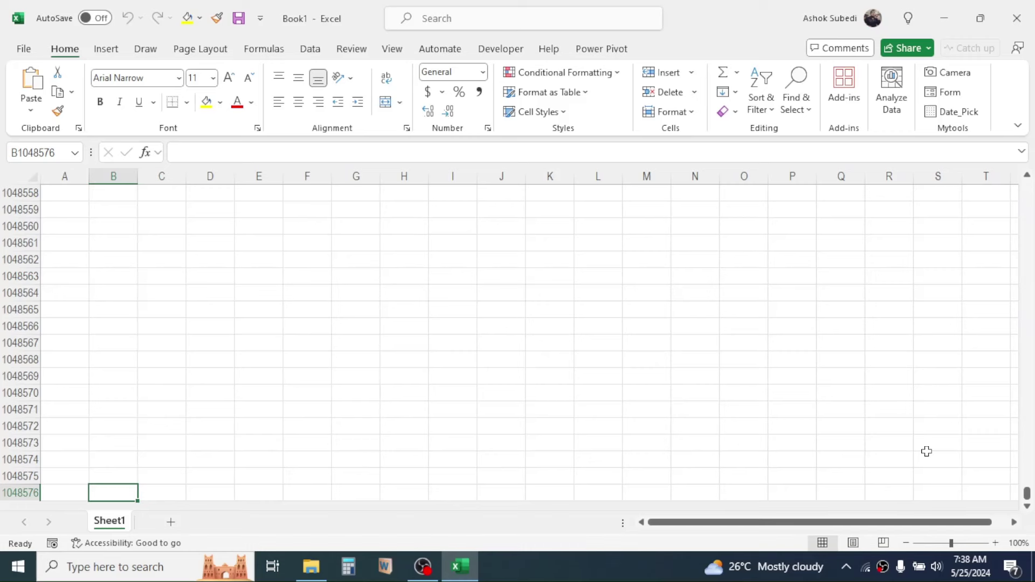
{"action": "key", "text": "ctrl+Up"}
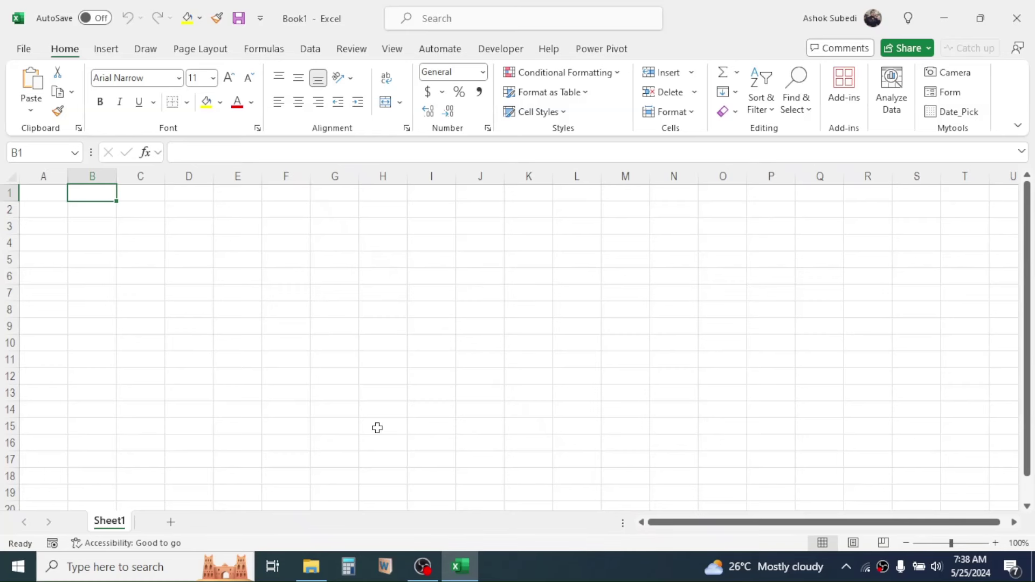
{"action": "key", "text": "ctrl+Right"}
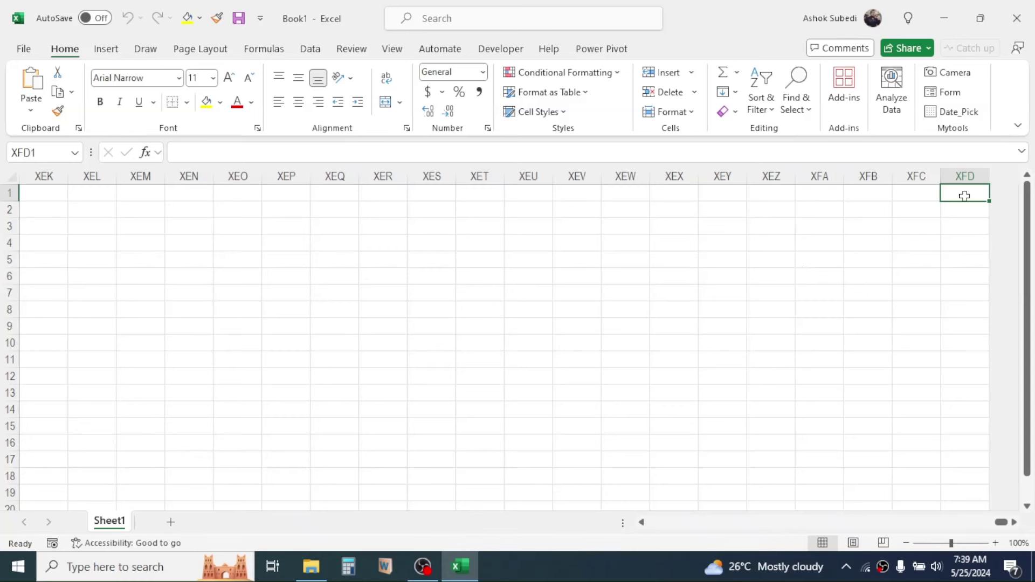
Check the number of the sheet's last column with a COLUMN formula in XFD1, and clear the cell
{"action": "type", "text": "=c0"}
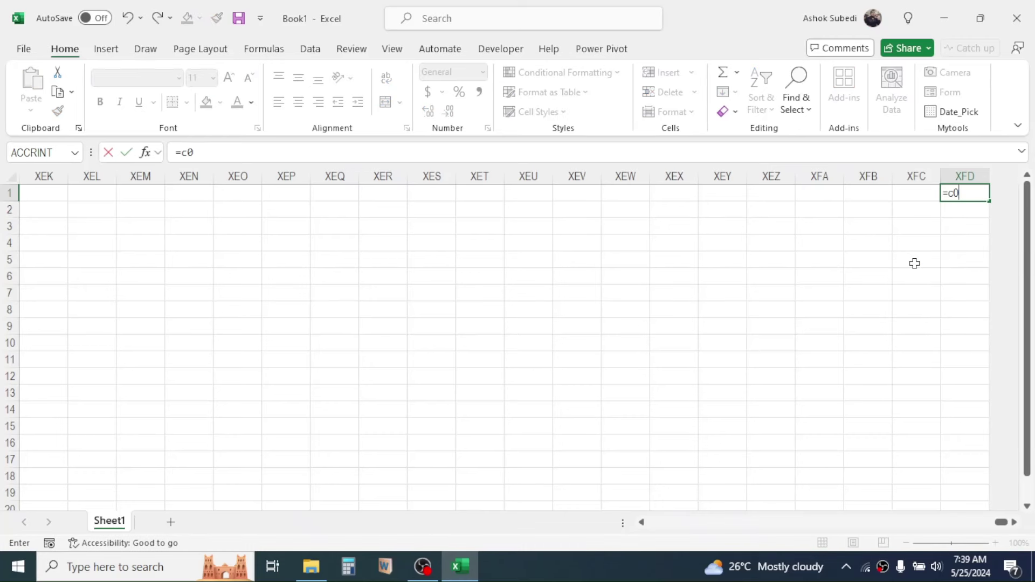
{"action": "key", "text": "BackSpace"}
{"action": "type", "text": "olumn("}
{"action": "key", "text": "Return"}
{"action": "key", "text": "Up"}
{"action": "key", "text": "Delete"}
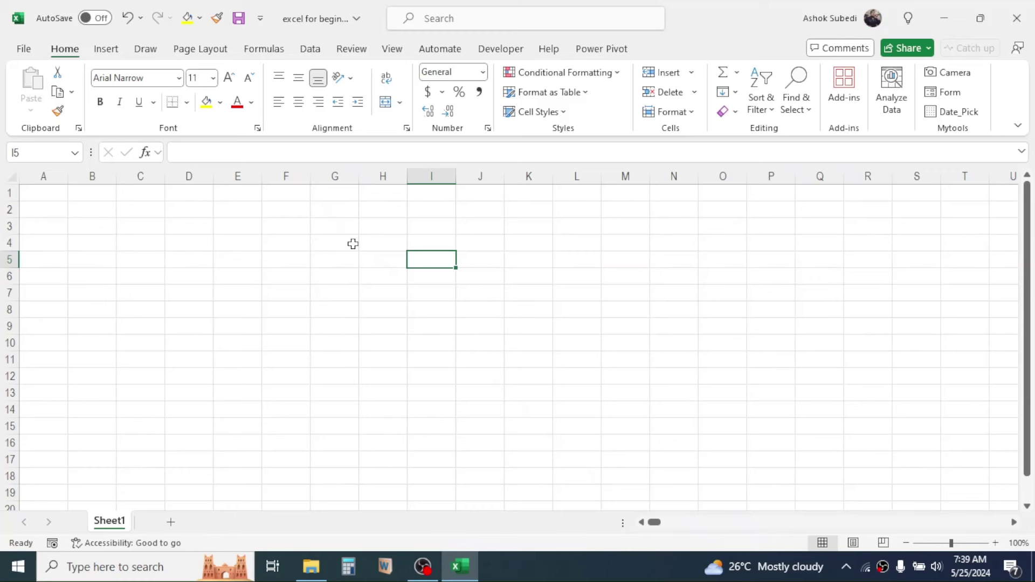
Show the difference between a cell and a range by selecting the single cell B2 and the range B2:D4
{"action": "key", "text": "Left"}
{"action": "key", "text": "Left"}
{"action": "key", "text": "Left"}
{"action": "key", "text": "Left"}
{"action": "key", "text": "Up"}
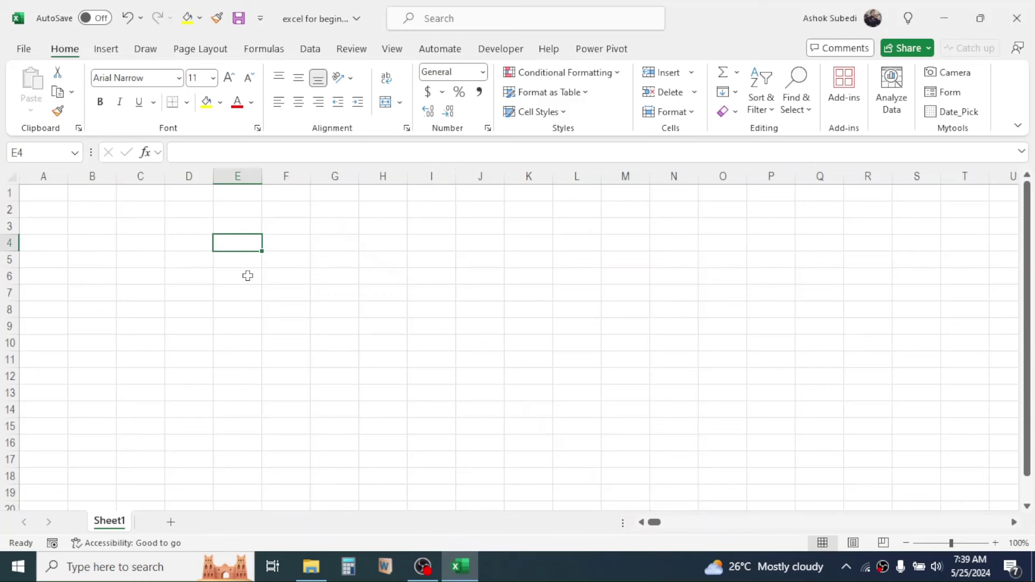
{"action": "left_click", "coordinate": [92, 206]}
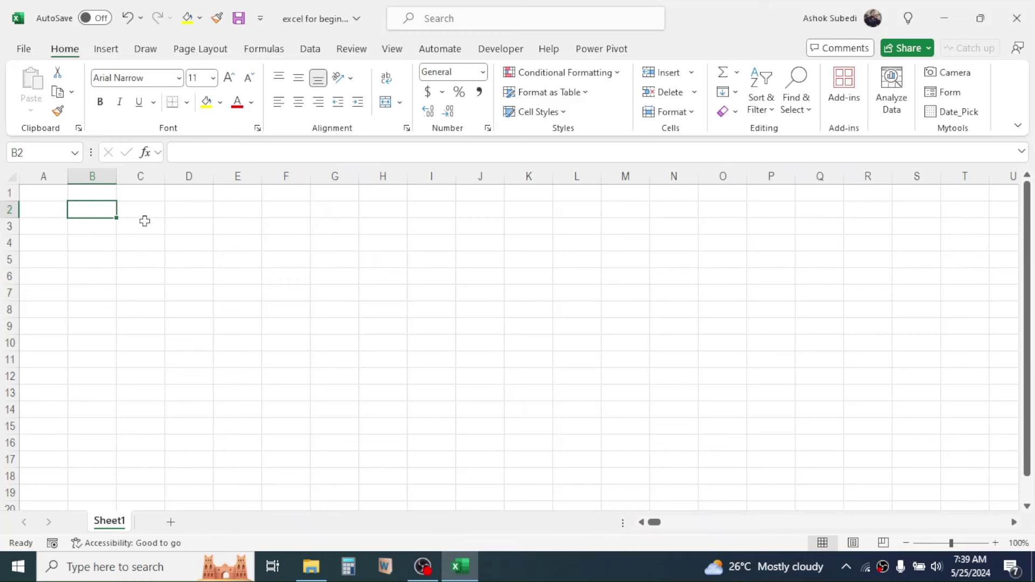
{"action": "left_click_drag", "start_coordinate": [96, 210], "coordinate": [186, 251]}
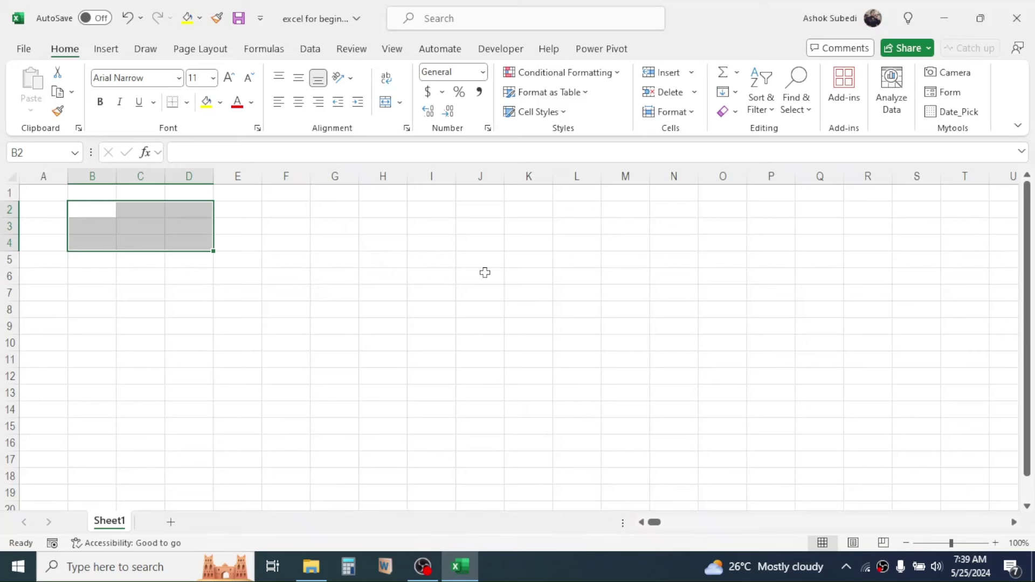
Create a new blank workbook and select a large block from A1 and several single cells, finishing on D4
{"action": "left_click", "coordinate": [606, 197]}
{"action": "key", "text": "ctrl+n"}
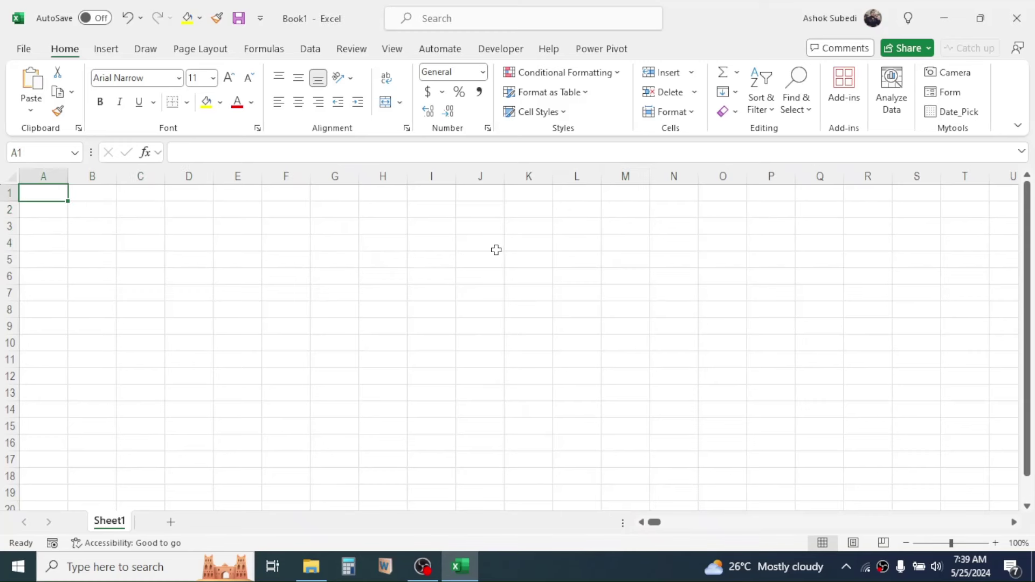
{"action": "left_click", "coordinate": [533, 310]}
{"action": "left_click_drag", "start_coordinate": [60, 196], "coordinate": [807, 411]}
{"action": "left_click", "coordinate": [464, 275]}
{"action": "key", "text": "Down"}
{"action": "key", "text": "Down"}
{"action": "key", "text": "Down"}
{"action": "key", "text": "Down"}
{"action": "left_click", "coordinate": [334, 308]}
{"action": "left_click", "coordinate": [205, 243]}
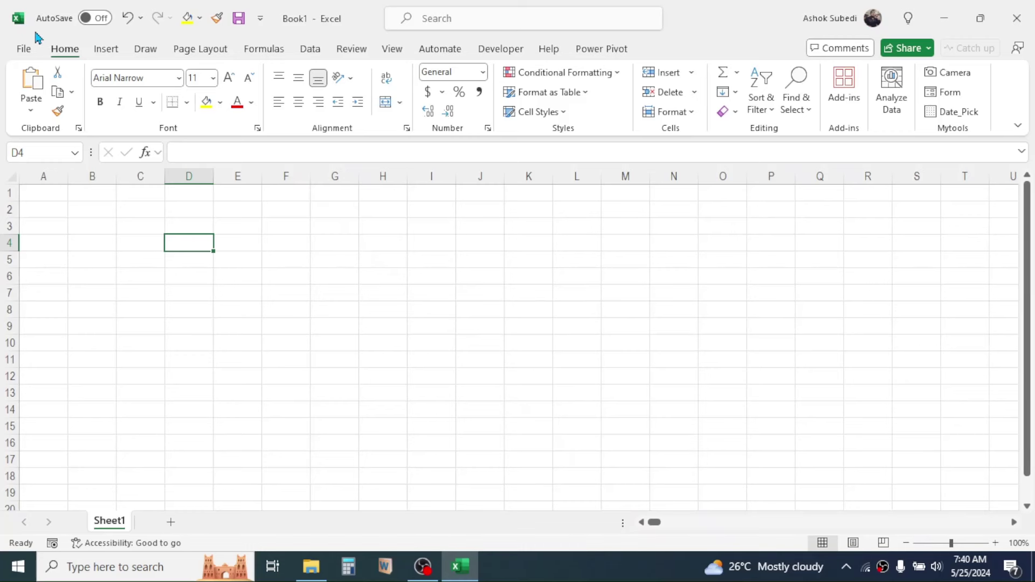
Examine the AutoSave upload prompt and the Quick Access Toolbar customization options, selecting cell F3 in between
{"action": "left_click", "coordinate": [101, 21]}
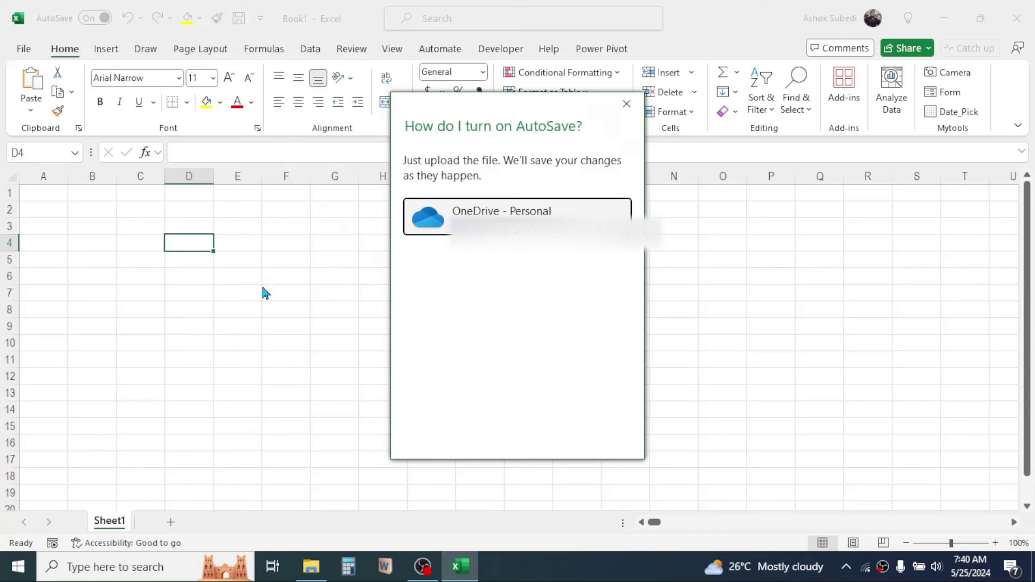
{"action": "left_click", "coordinate": [626, 104]}
{"action": "left_click", "coordinate": [269, 225]}
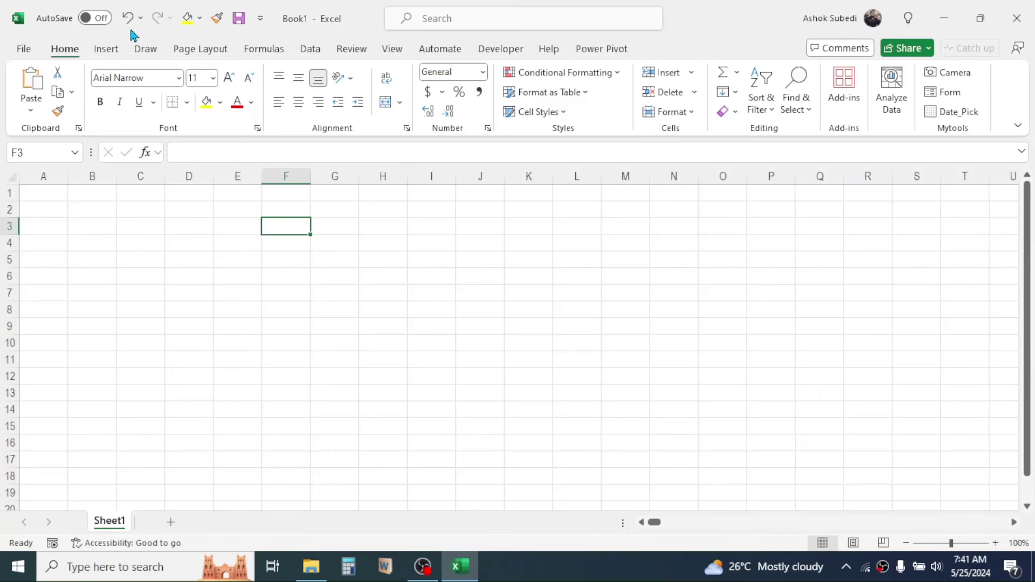
{"action": "left_click", "coordinate": [260, 18]}
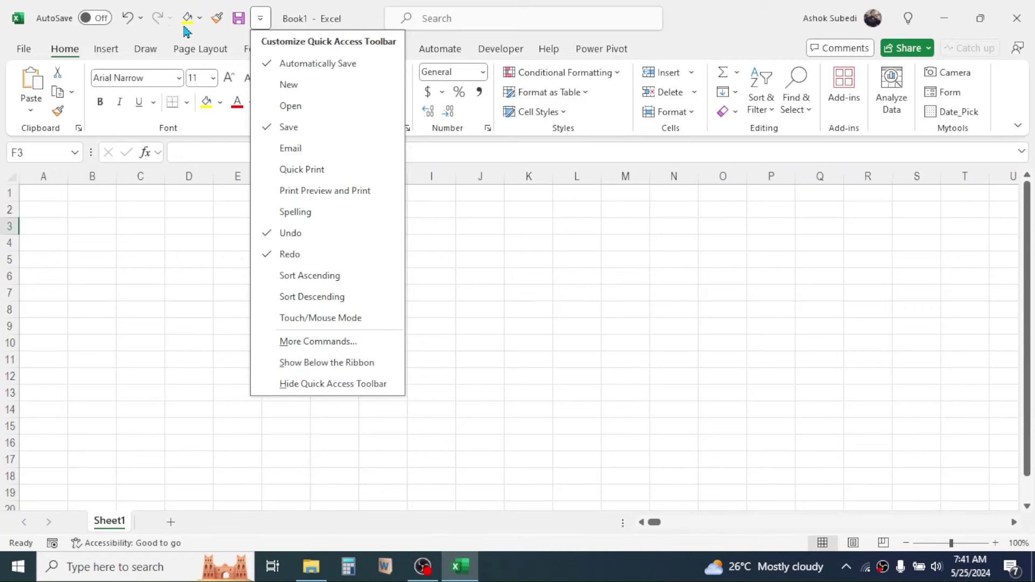
{"action": "left_click", "coordinate": [509, 267]}
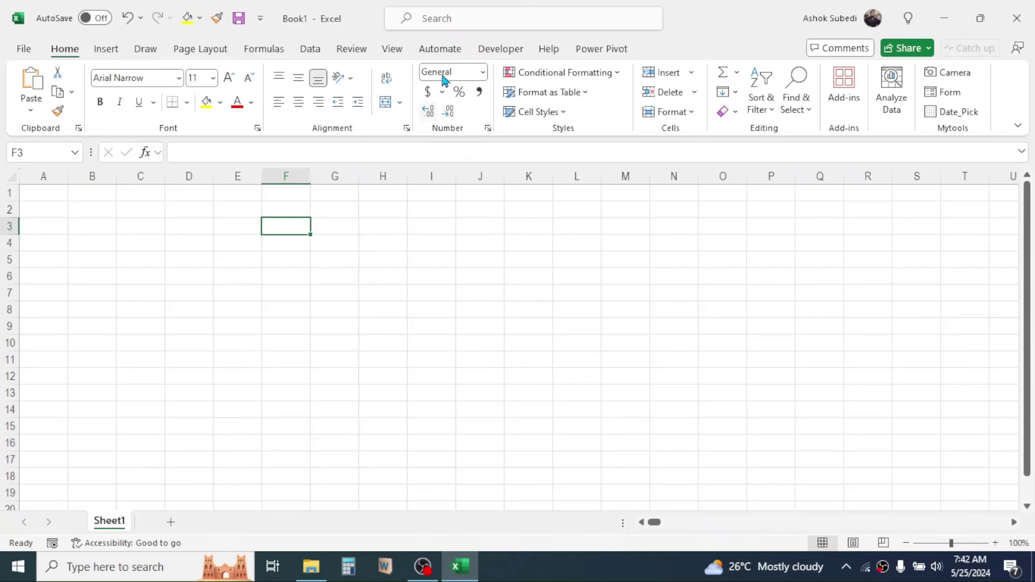
Search the available commands for "print" and for "image", closing the results each time
{"action": "left_click", "coordinate": [443, 19]}
{"action": "type", "text": "print"}
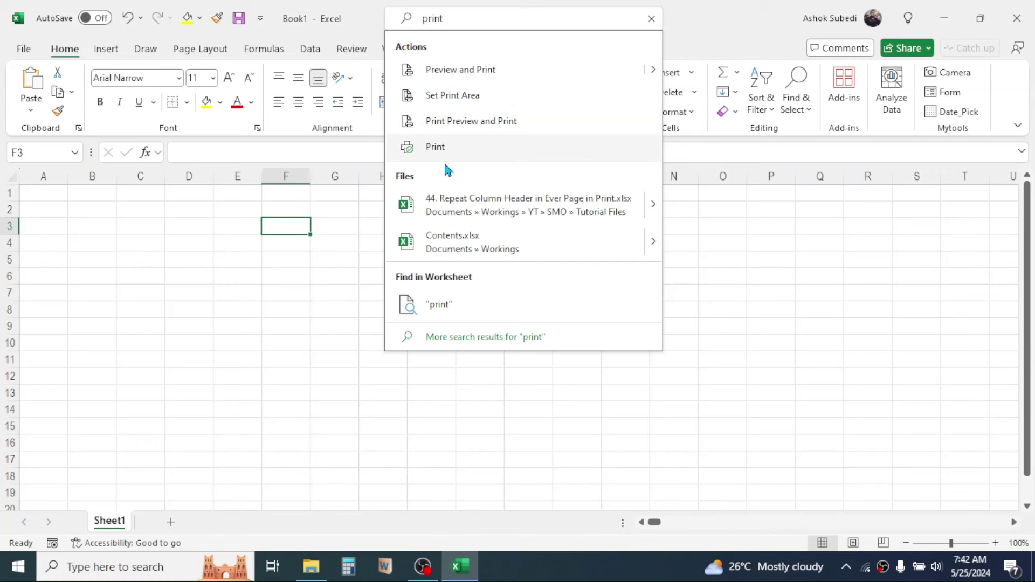
{"action": "key", "text": "Escape"}
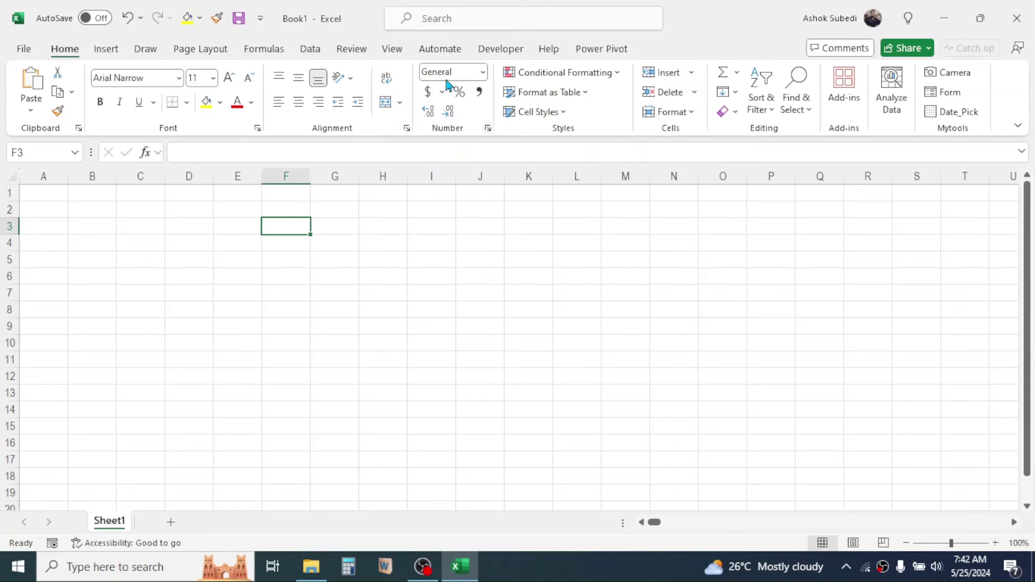
{"action": "key", "text": "alt+q"}
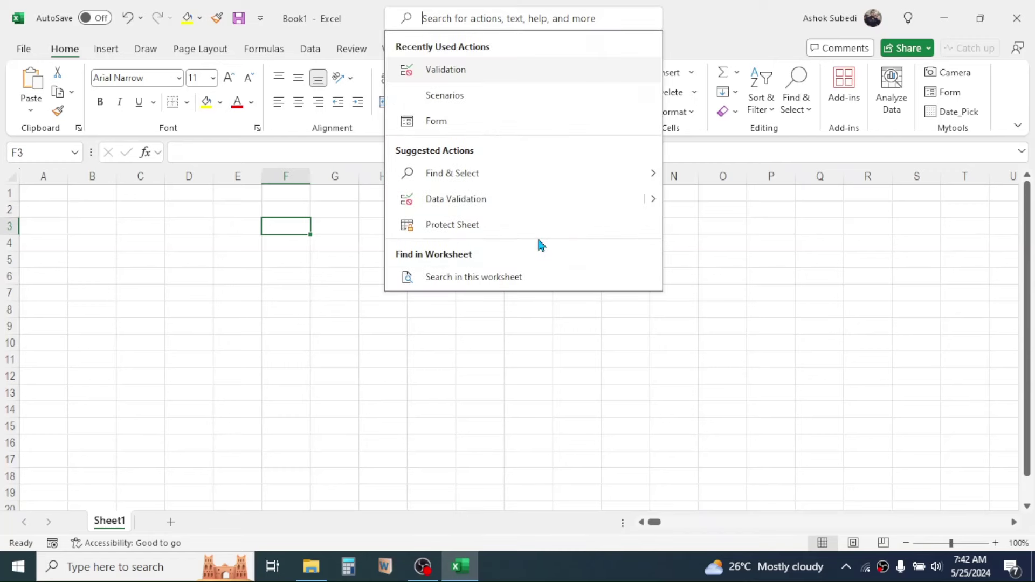
{"action": "type", "text": "image"}
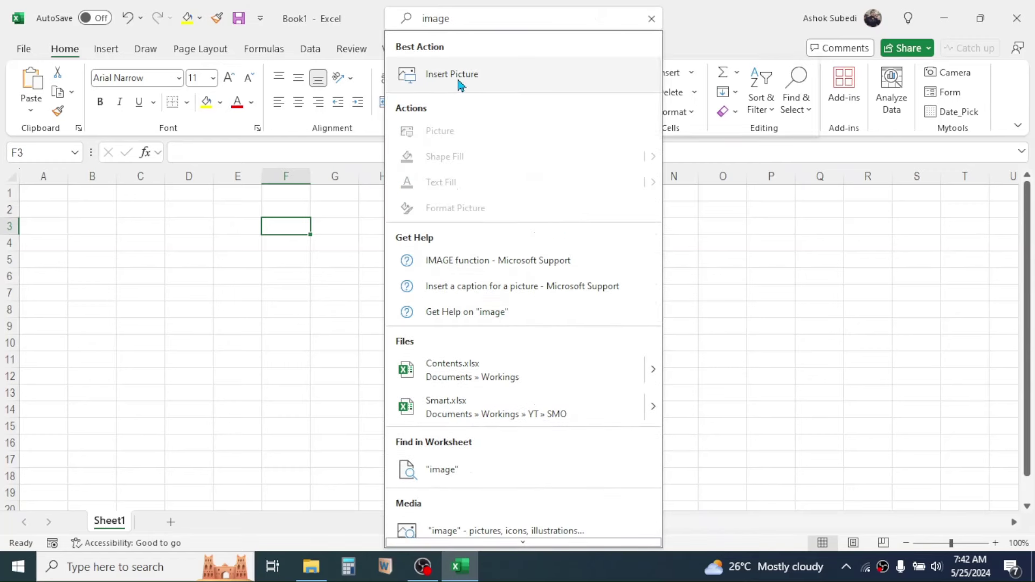
{"action": "key", "text": "Escape"}
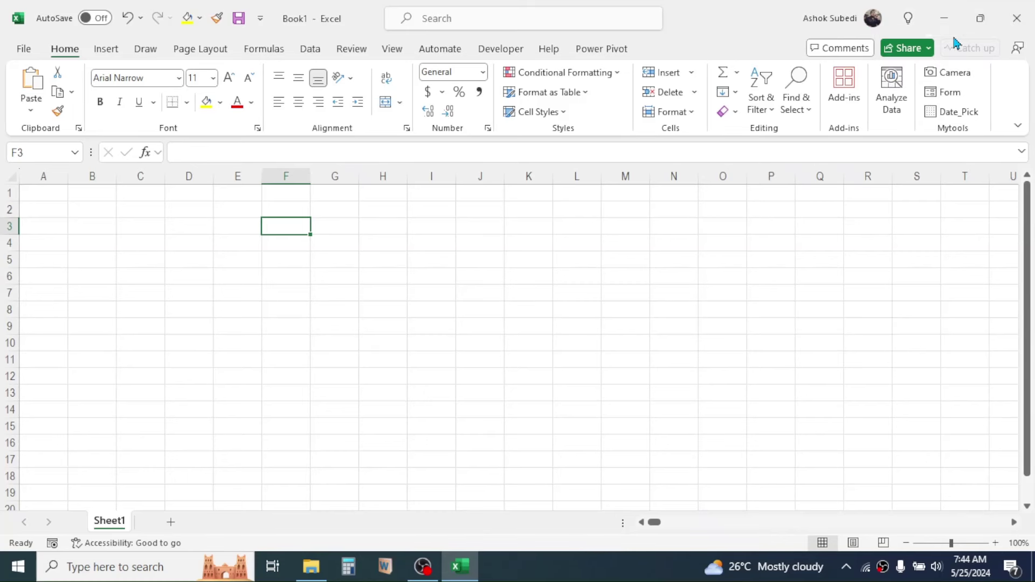
Minimize the workbook window and bring it back, and shrink it to a smaller window and maximize it again
{"action": "left_click", "coordinate": [949, 19]}
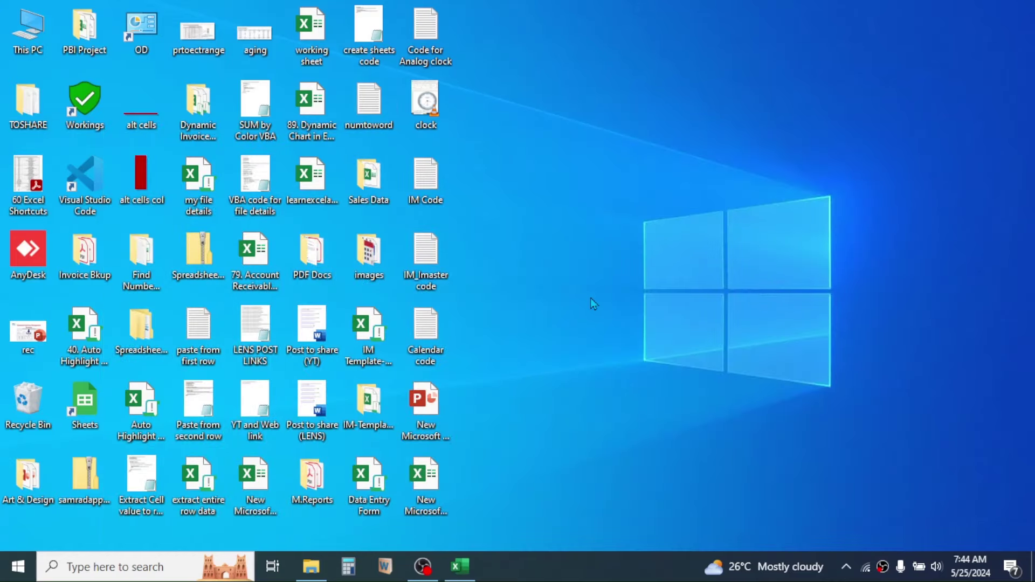
{"action": "left_click", "coordinate": [469, 570]}
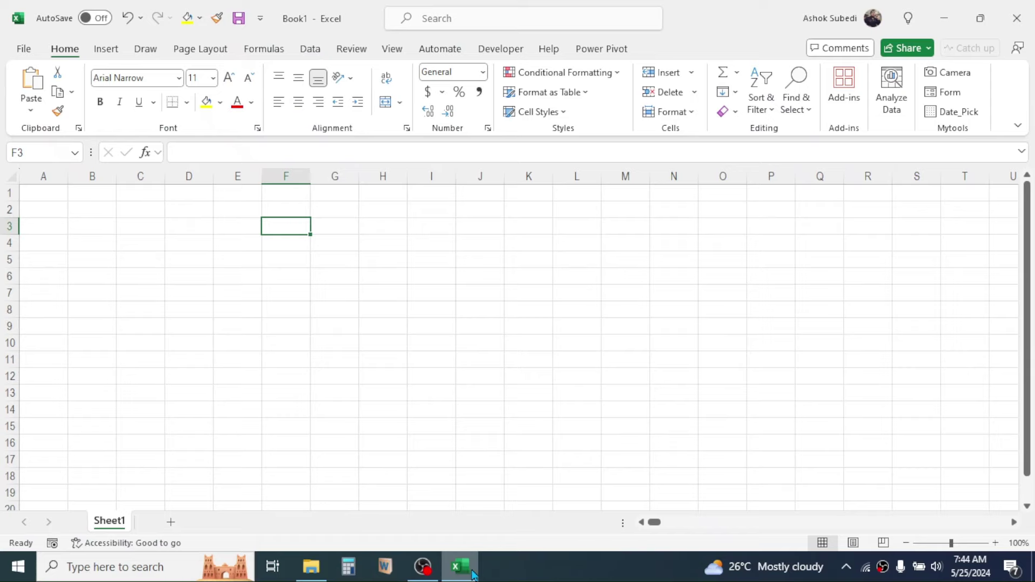
{"action": "left_click", "coordinate": [979, 21]}
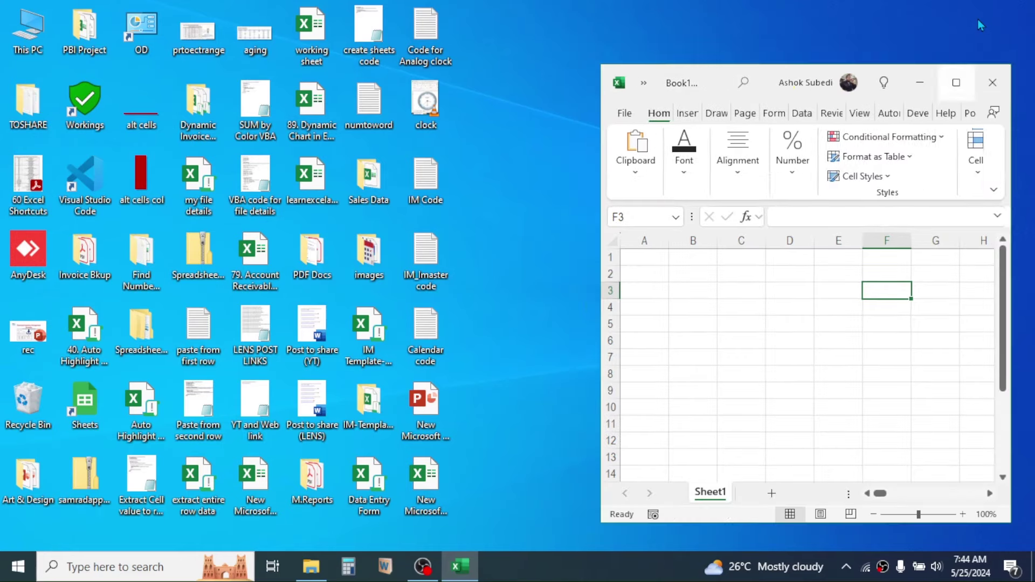
{"action": "left_click", "coordinate": [955, 83]}
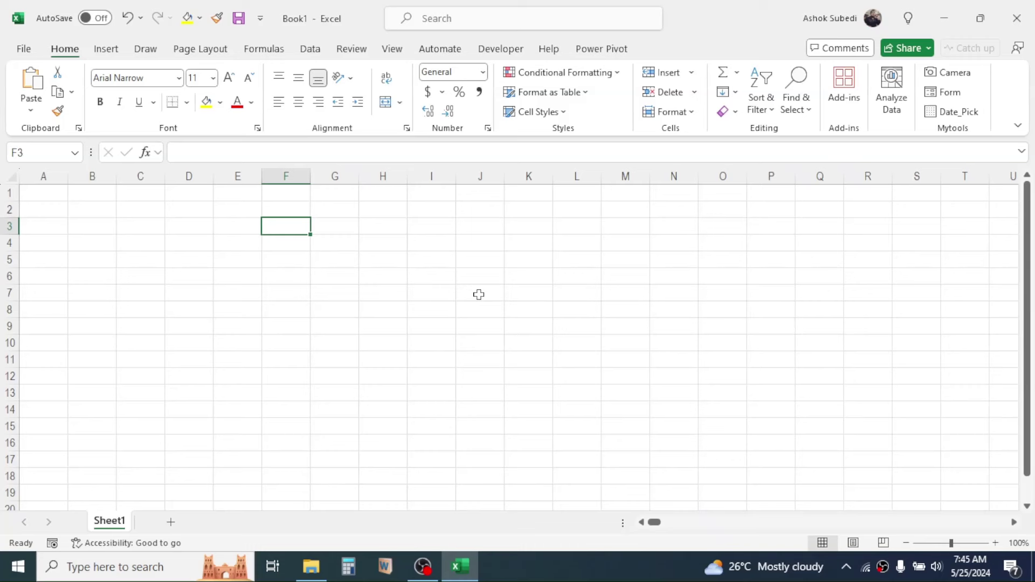
Examine the ribbon commands for Insert, Draw, Page Layout and Formulas, and return to the Home commands
{"action": "left_click", "coordinate": [106, 51]}
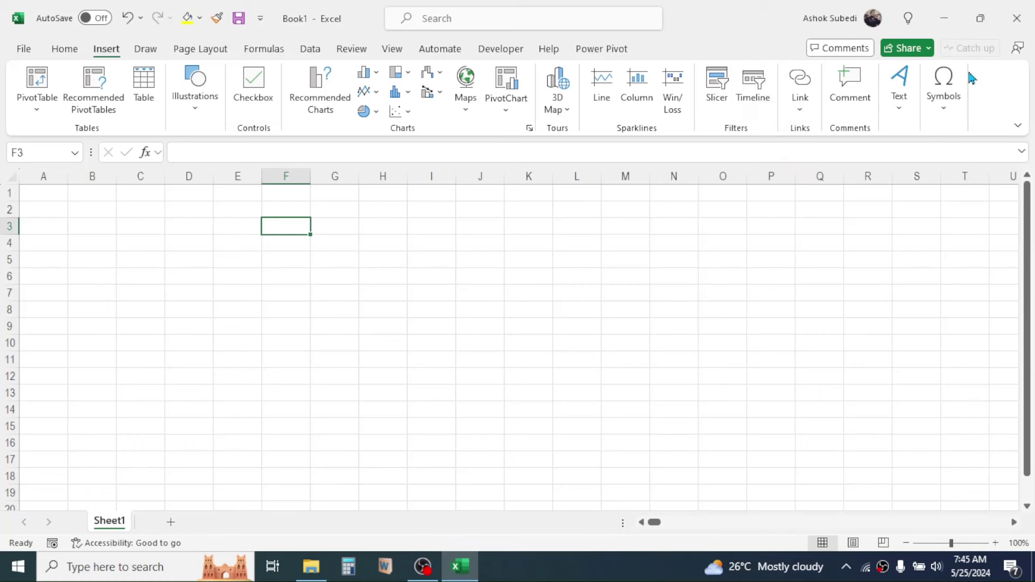
{"action": "left_click", "coordinate": [146, 52]}
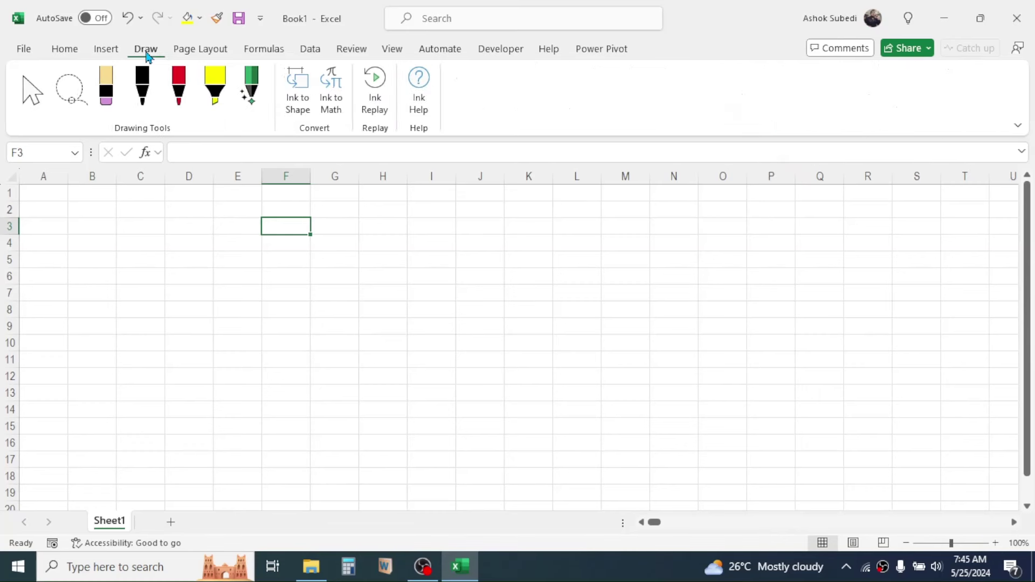
{"action": "left_click", "coordinate": [191, 49]}
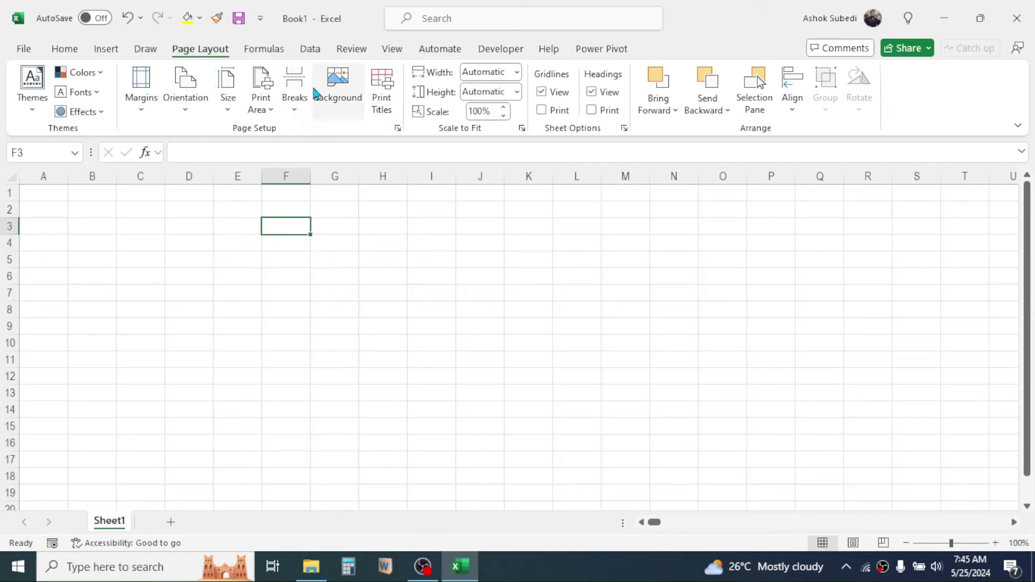
{"action": "left_click", "coordinate": [274, 53]}
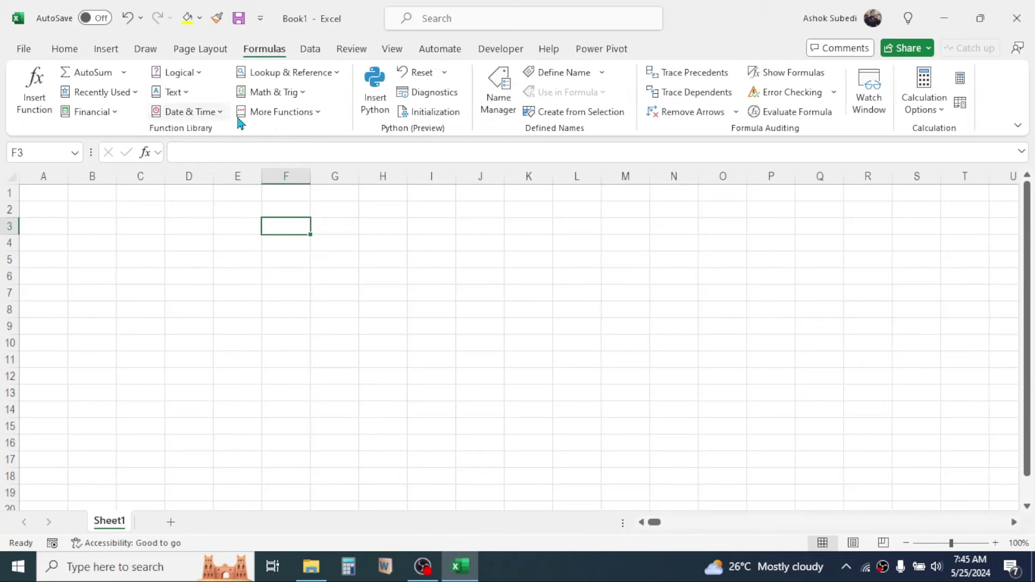
{"action": "left_click", "coordinate": [64, 52]}
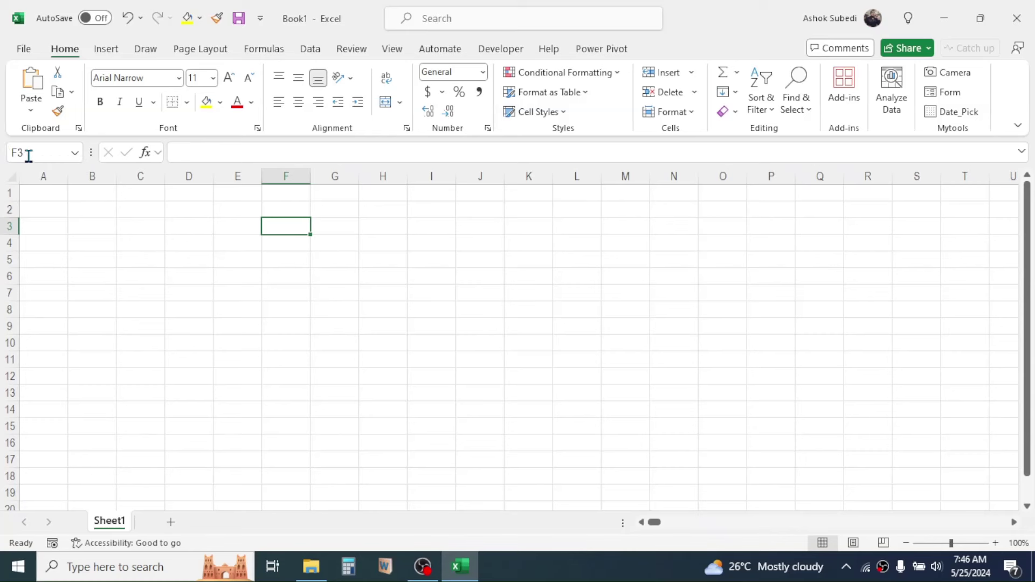
Examine the Name Box while selecting cells J4 and H7
{"action": "left_click", "coordinate": [460, 248]}
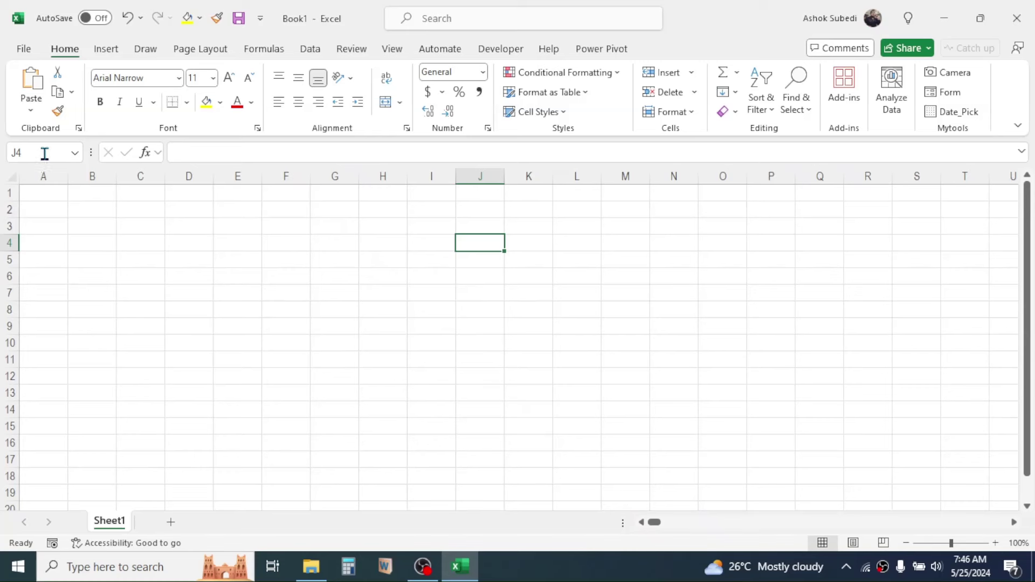
{"action": "left_click", "coordinate": [367, 291]}
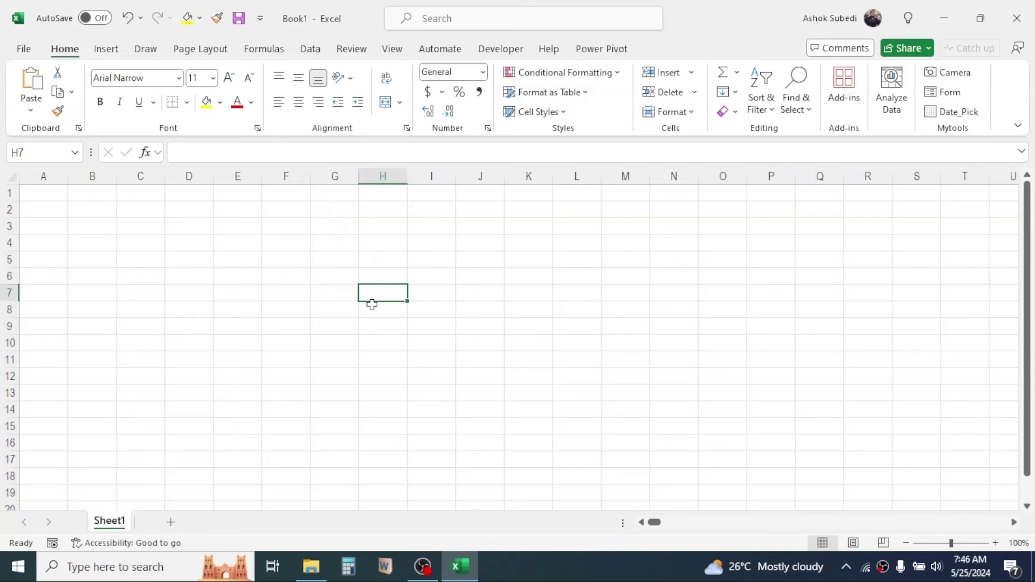
Try the text "Apple" and the formula =SUM(A1:B2) in cell G6, discarding each entry
{"action": "left_click", "coordinate": [318, 282]}
{"action": "type", "text": "Apple"}
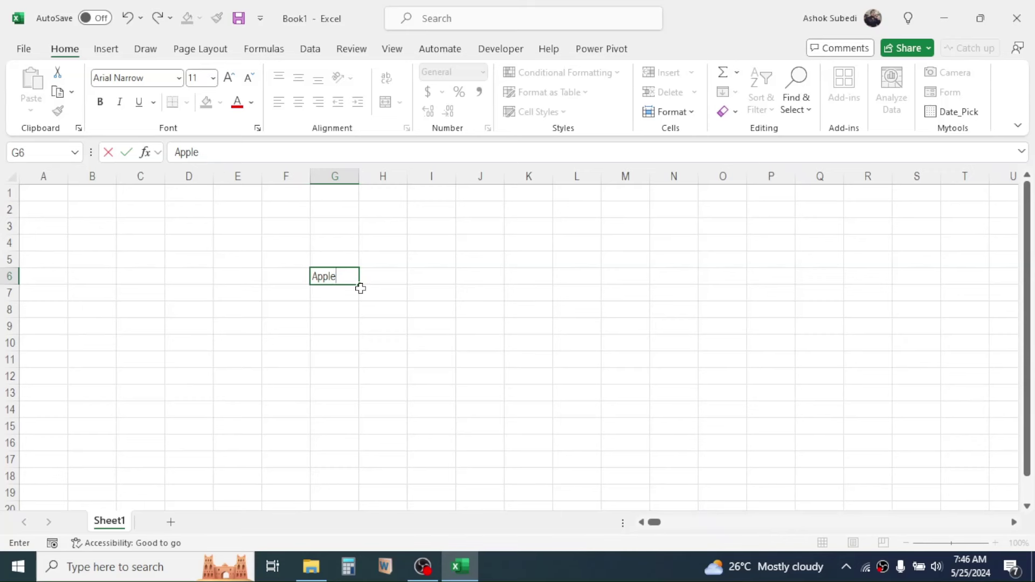
{"action": "key", "text": "Escape"}
{"action": "type", "text": "=SUM("}
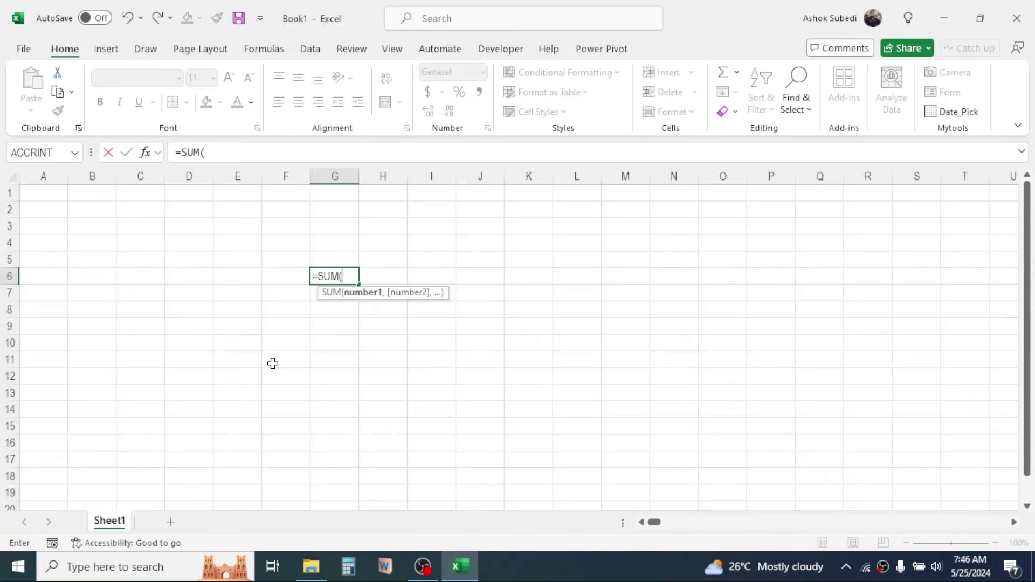
{"action": "type", "text": "A1"}
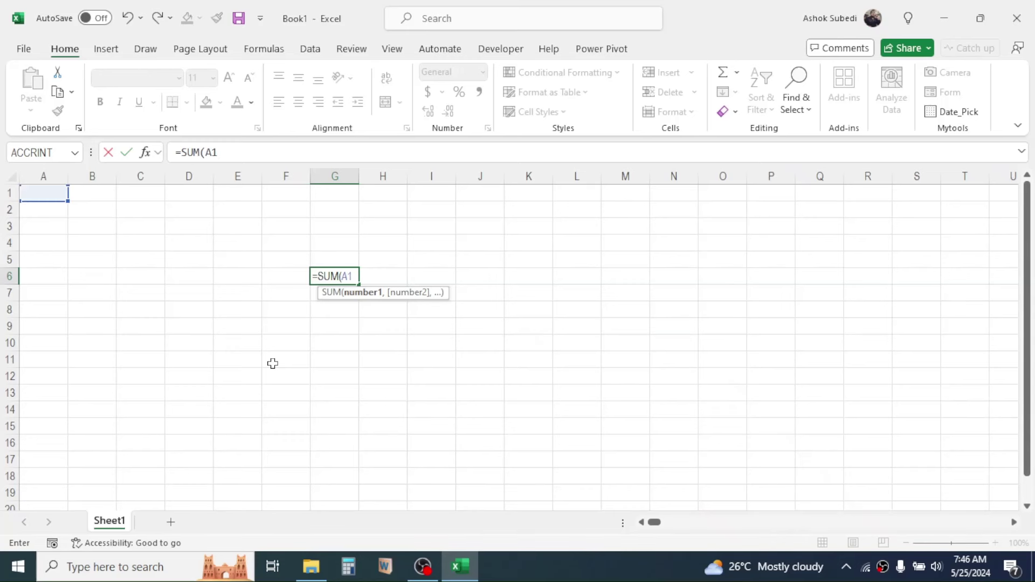
{"action": "type", "text": ":B2)"}
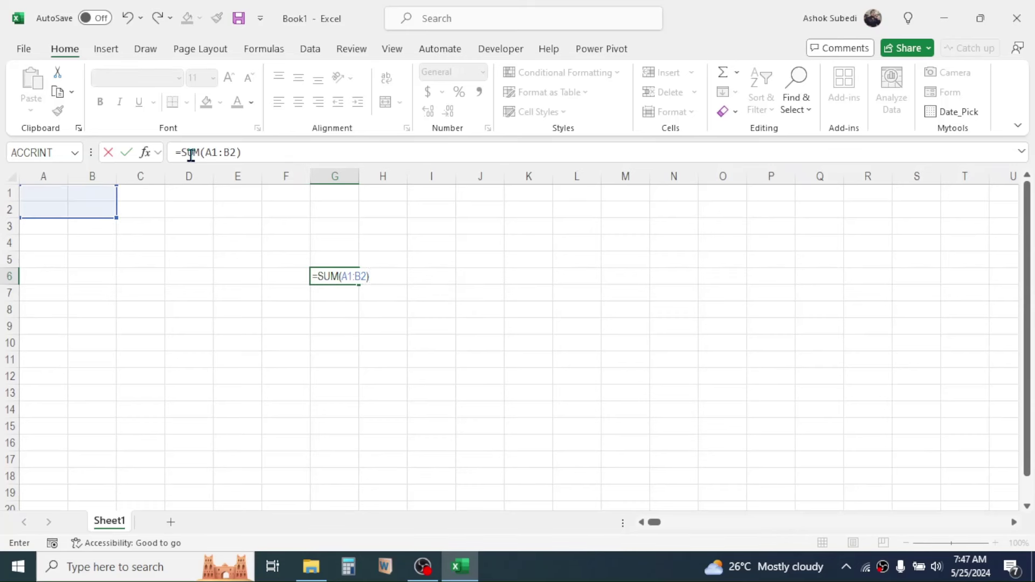
{"action": "key", "text": "Escape"}
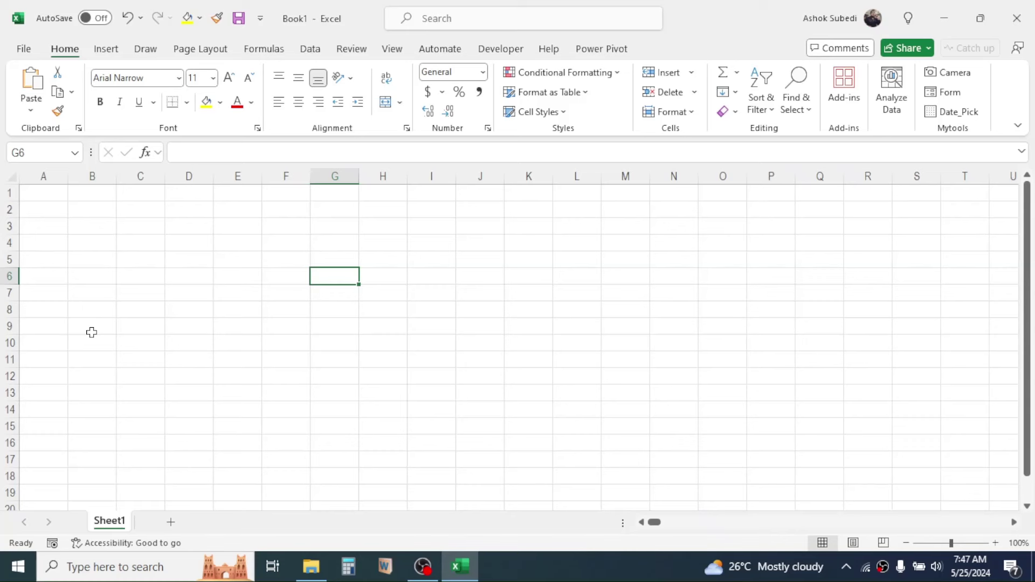
Add three new worksheets to the workbook, selecting the range B2:Q17 on Sheet2 along the way
{"action": "left_click", "coordinate": [171, 523]}
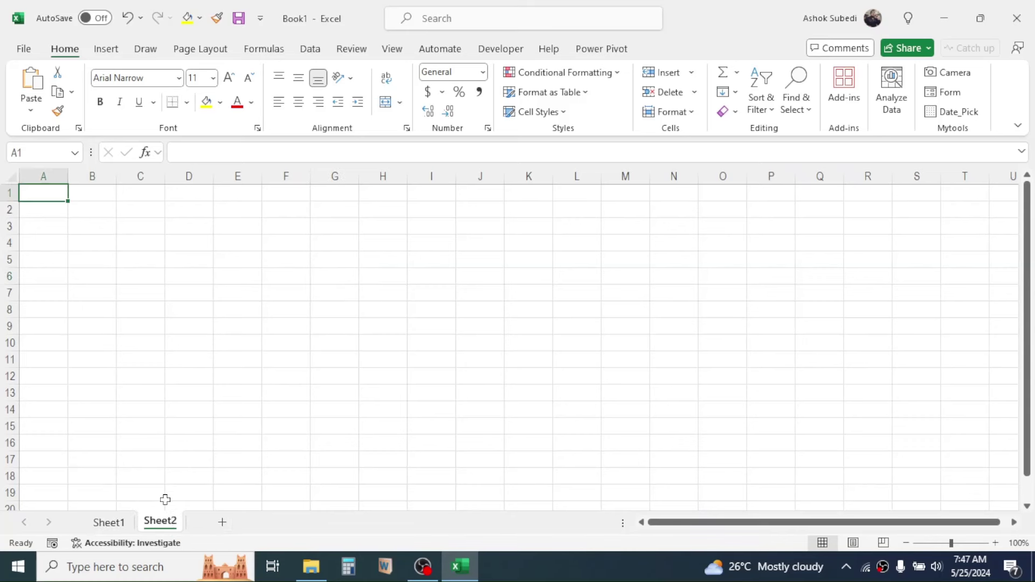
{"action": "left_click_drag", "start_coordinate": [105, 207], "coordinate": [811, 453]}
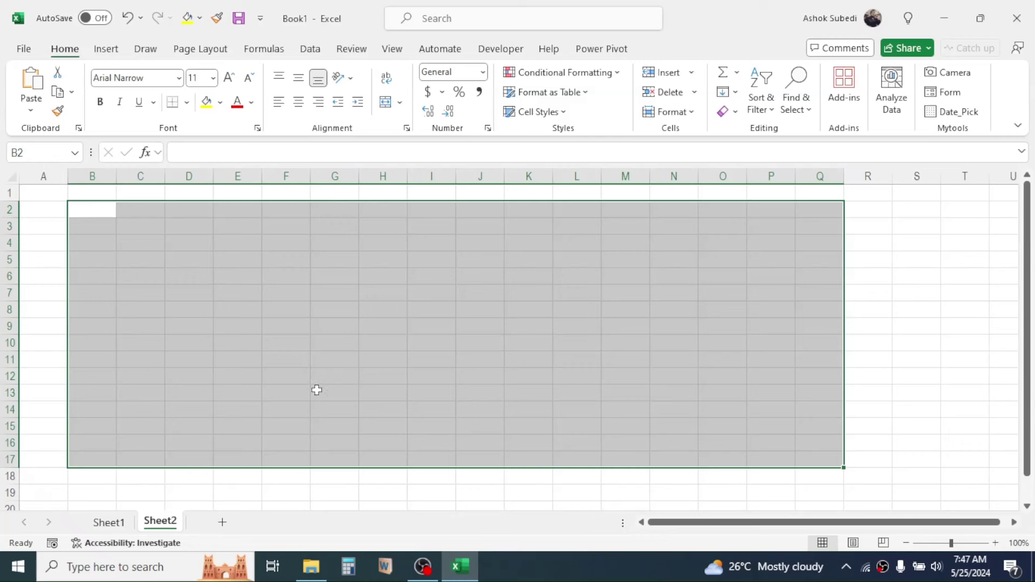
{"action": "left_click", "coordinate": [223, 522]}
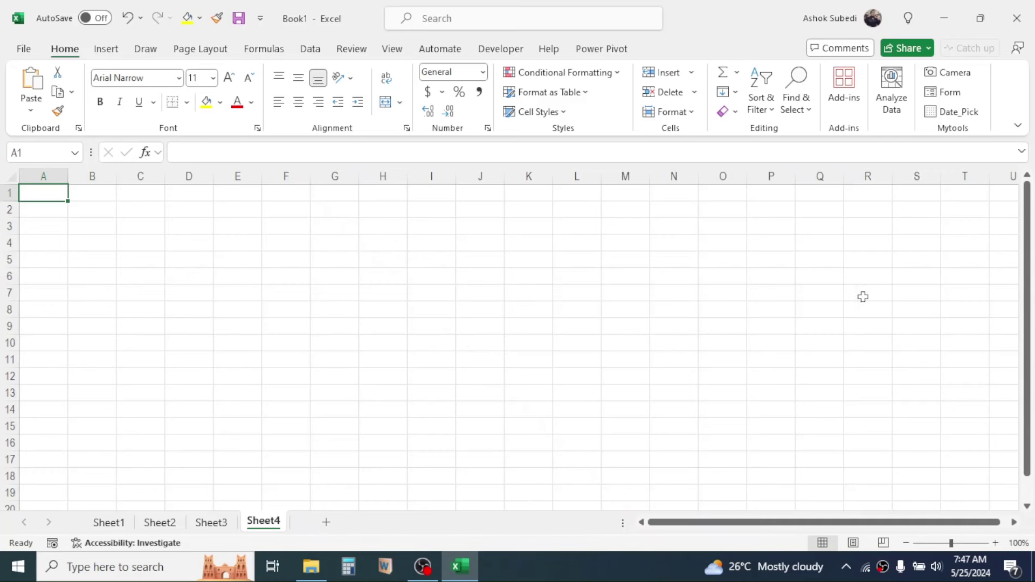
Examine how Sheet4 scrolls vertically and horizontally, returning to the first row and column
{"action": "left_click_drag", "start_coordinate": [1026, 260], "coordinate": [1033, 321]}
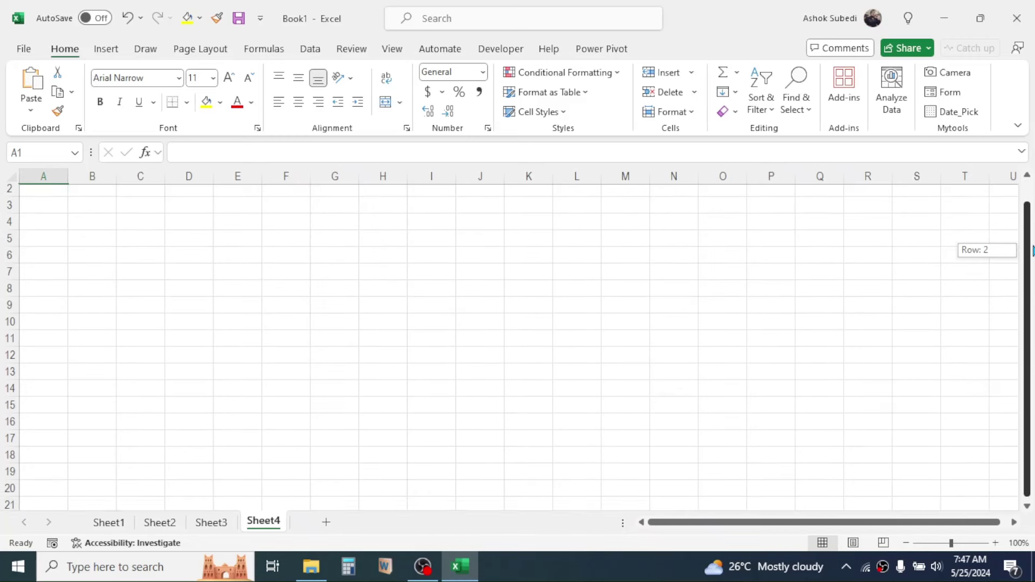
{"action": "left_click_drag", "start_coordinate": [1032, 259], "coordinate": [1032, 205]}
{"action": "left_click_drag", "start_coordinate": [803, 523], "coordinate": [712, 528]}
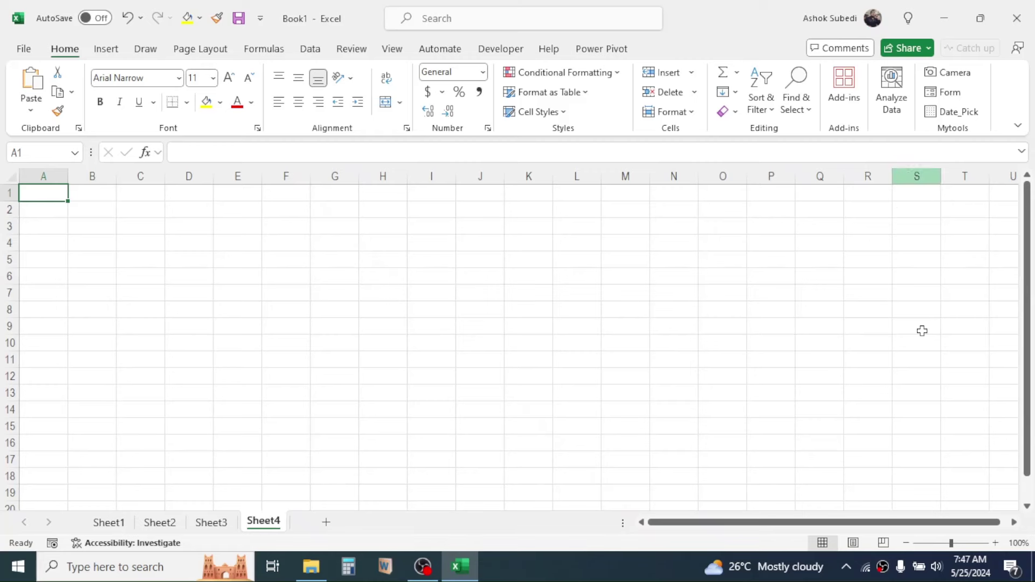
{"action": "left_click_drag", "start_coordinate": [1015, 525], "coordinate": [1015, 525]}
{"action": "left_click_drag", "start_coordinate": [641, 524], "coordinate": [642, 524]}
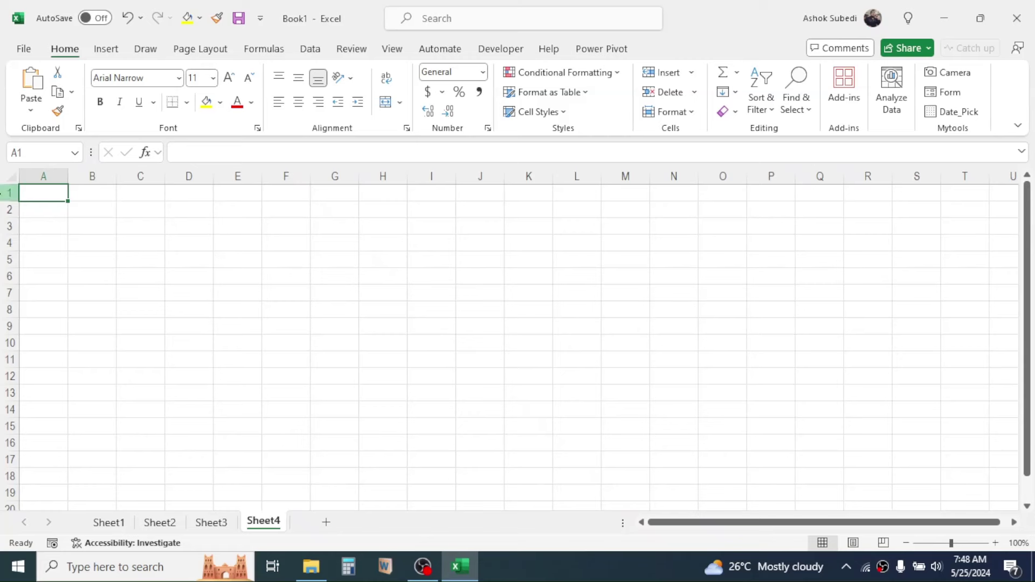
{"action": "scroll", "coordinate": [1027, 507], "scroll_direction": "down", "scroll_amount": 3}
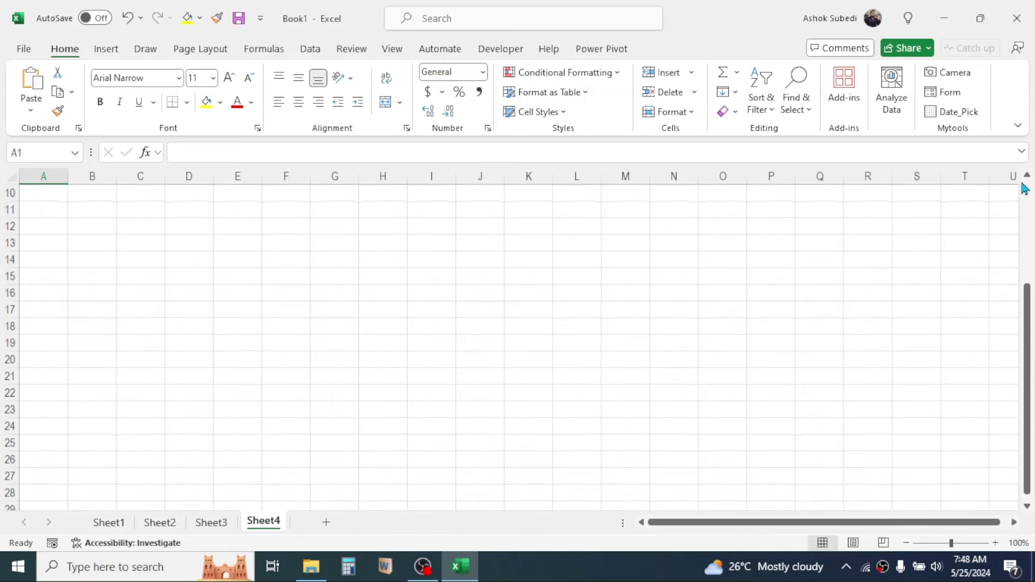
{"action": "left_click_drag", "start_coordinate": [1027, 178], "coordinate": [1028, 181]}
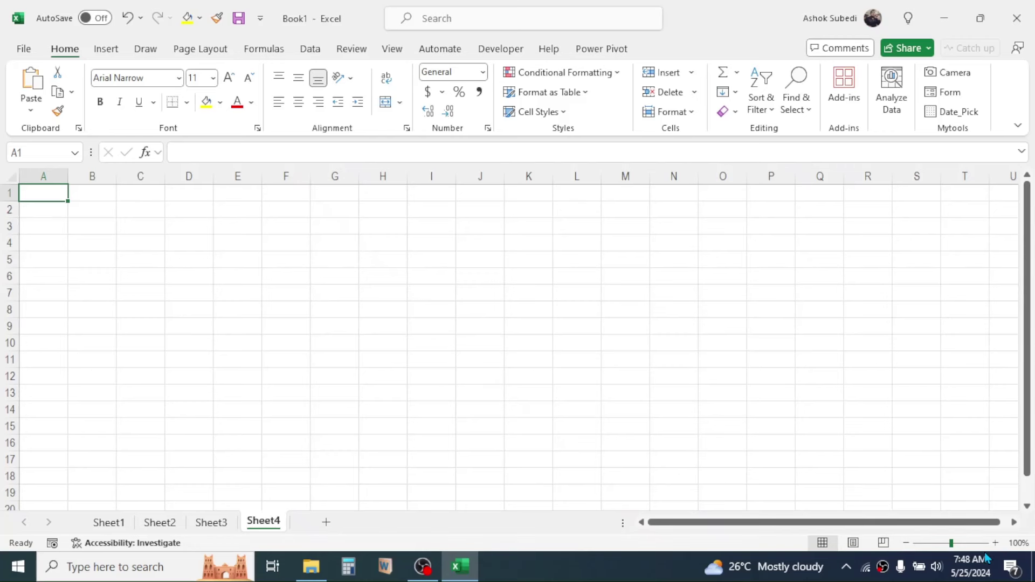
Zoom the worksheet out to 60%
{"action": "left_click", "coordinate": [906, 544]}
{"action": "left_click", "coordinate": [906, 543]}
{"action": "left_click", "coordinate": [906, 544]}
{"action": "left_click", "coordinate": [906, 543]}
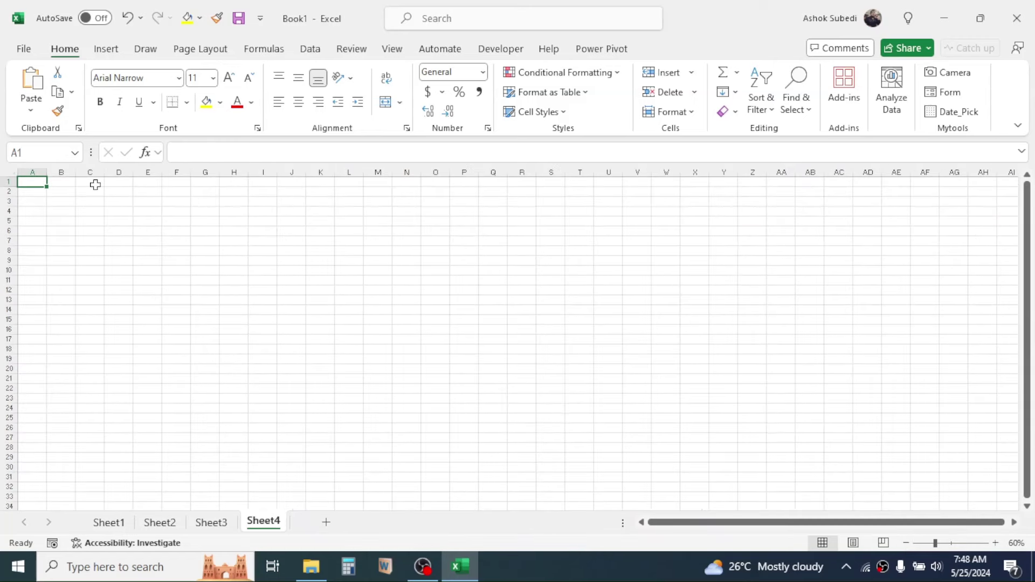
Zoom the worksheet in to 190% and bring it back to 100%
{"action": "left_click", "coordinate": [996, 543]}
{"action": "left_click", "coordinate": [995, 543]}
{"action": "left_click", "coordinate": [996, 543]}
{"action": "left_click", "coordinate": [995, 543]}
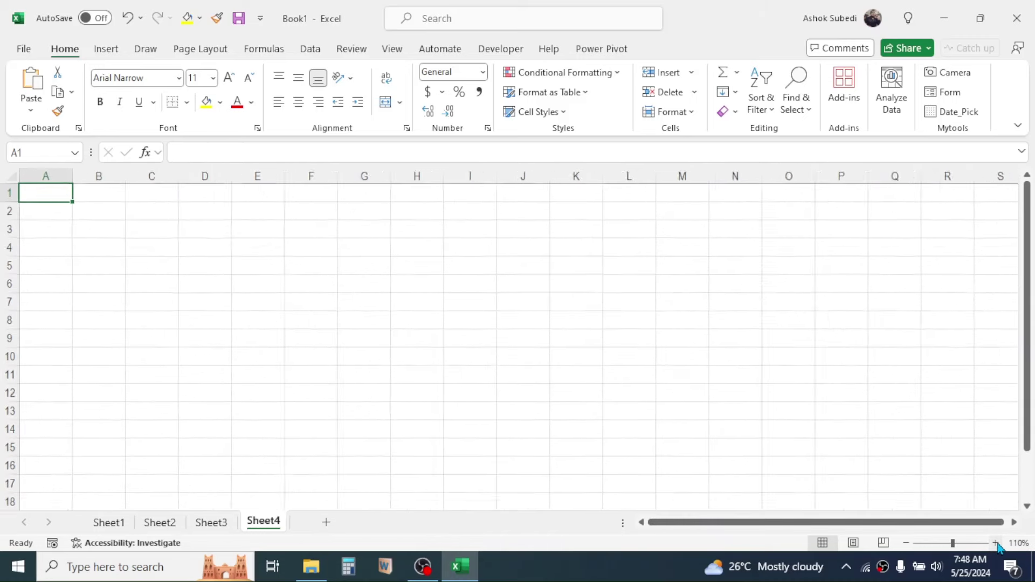
{"action": "left_click", "coordinate": [996, 543]}
{"action": "left_click", "coordinate": [995, 543]}
{"action": "left_click", "coordinate": [996, 543]}
{"action": "left_click", "coordinate": [995, 543]}
{"action": "left_click", "coordinate": [995, 543]}
{"action": "left_click", "coordinate": [995, 542]}
{"action": "left_click", "coordinate": [995, 543]}
{"action": "left_click", "coordinate": [995, 542]}
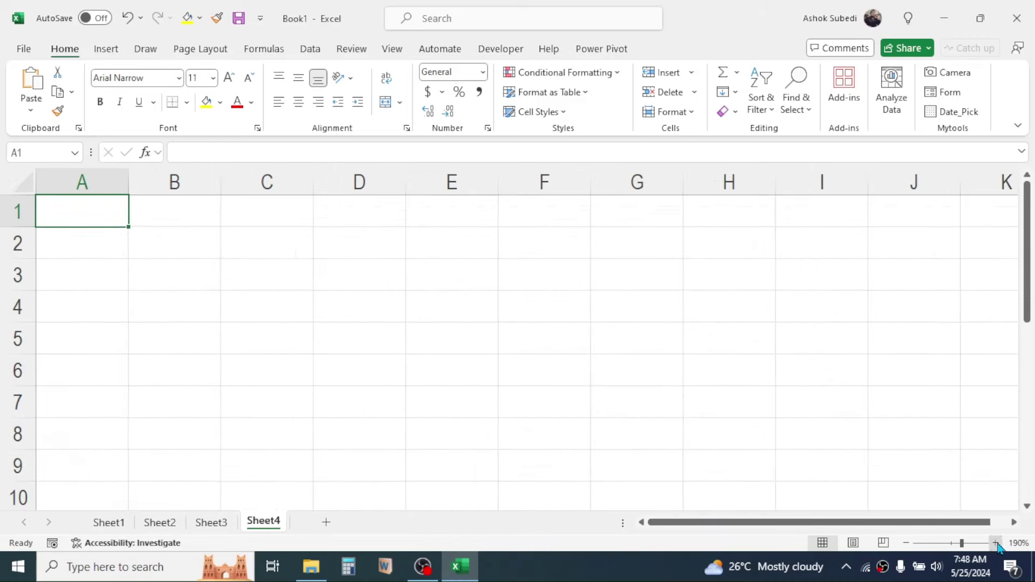
{"action": "left_click_drag", "start_coordinate": [962, 545], "coordinate": [953, 548]}
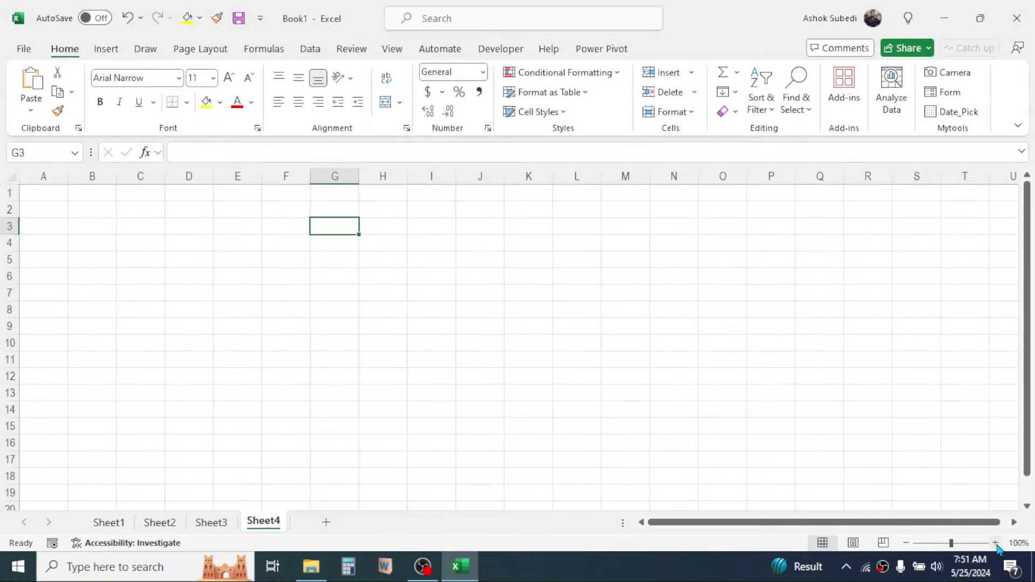
Set the worksheet zoom to 150%
{"action": "left_click", "coordinate": [994, 543]}
{"action": "left_click", "coordinate": [995, 543]}
{"action": "left_click", "coordinate": [995, 542]}
{"action": "left_click", "coordinate": [995, 542]}
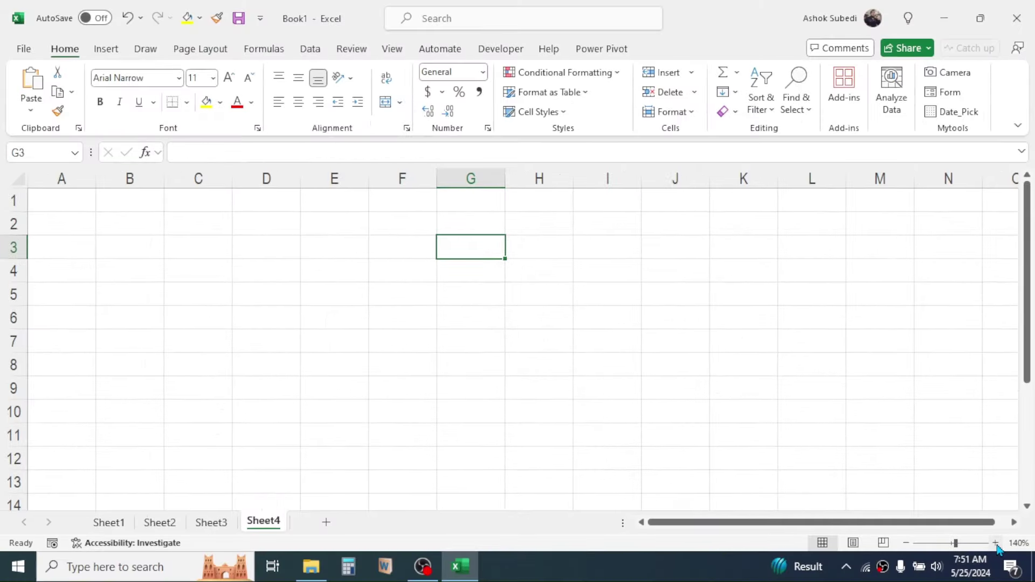
{"action": "left_click", "coordinate": [994, 543]}
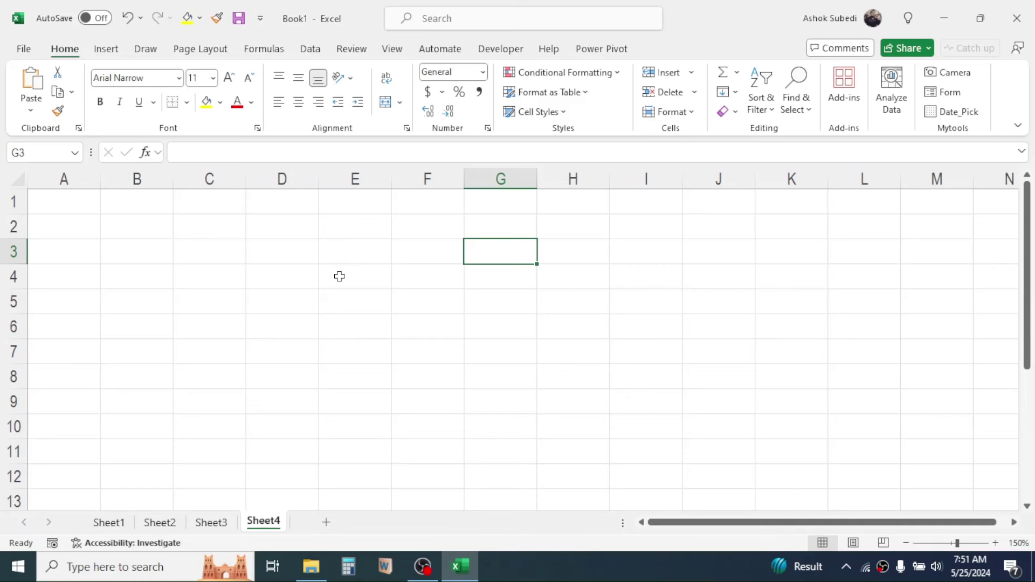
Enter the misspelled word "Developmnt" in cell D4 of Sheet4
{"action": "left_click", "coordinate": [278, 274]}
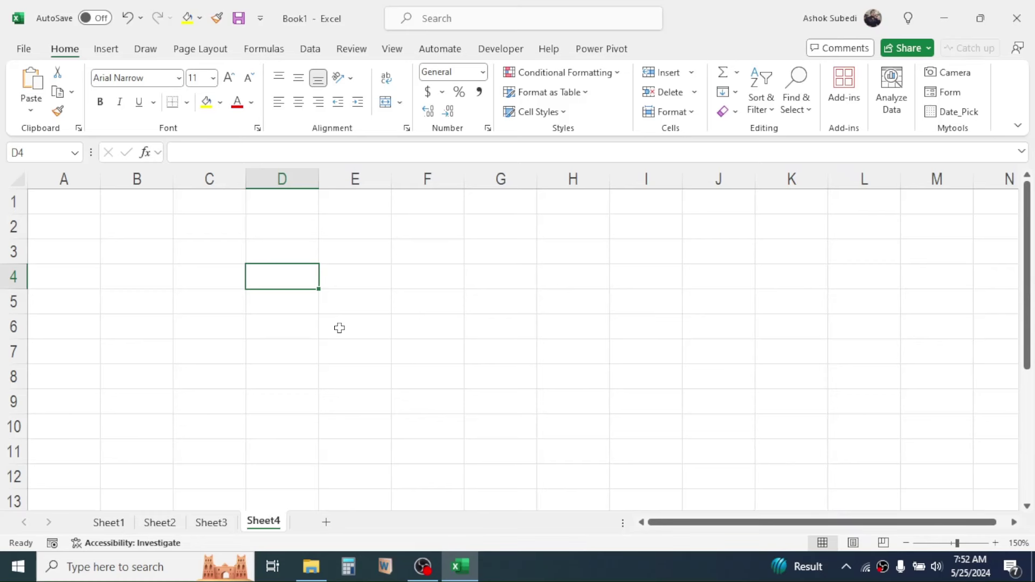
{"action": "type", "text": "De"}
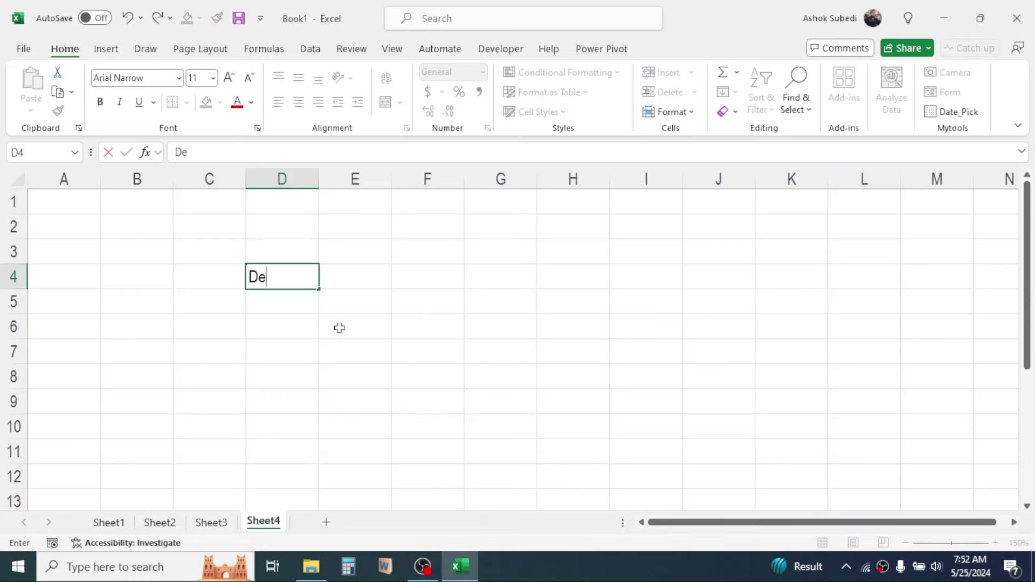
{"action": "type", "text": "velopmnt"}
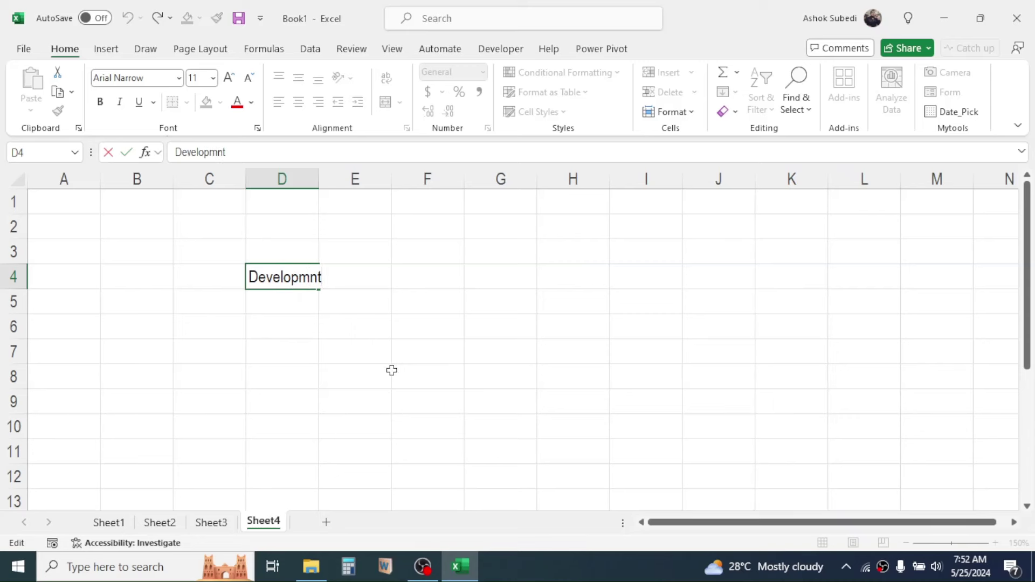
{"action": "key", "text": "F2"}
{"action": "key", "text": "Return"}
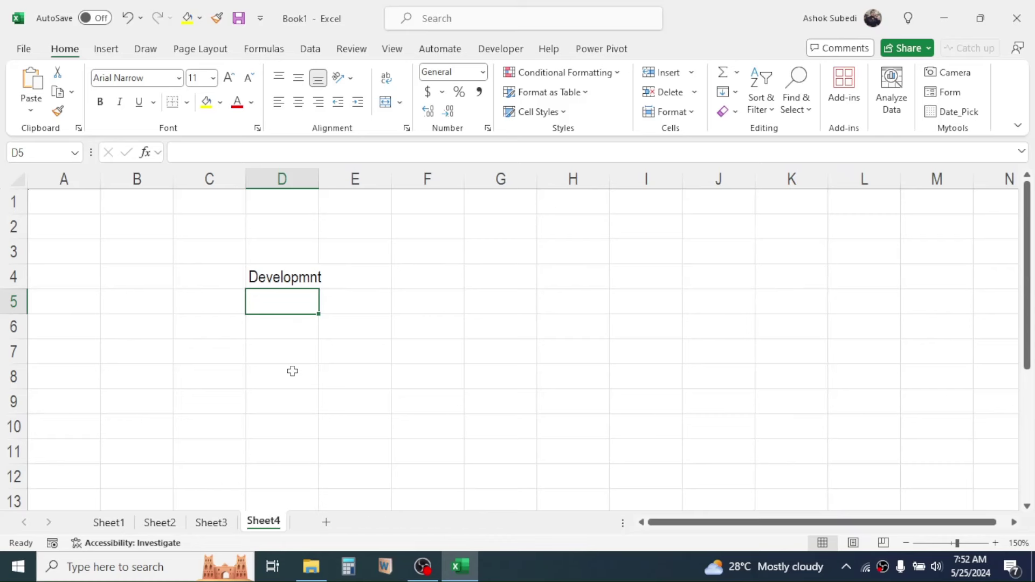
Correct the text in cell D4 to "Development" by editing it directly inside the cell
{"action": "left_click", "coordinate": [291, 279]}
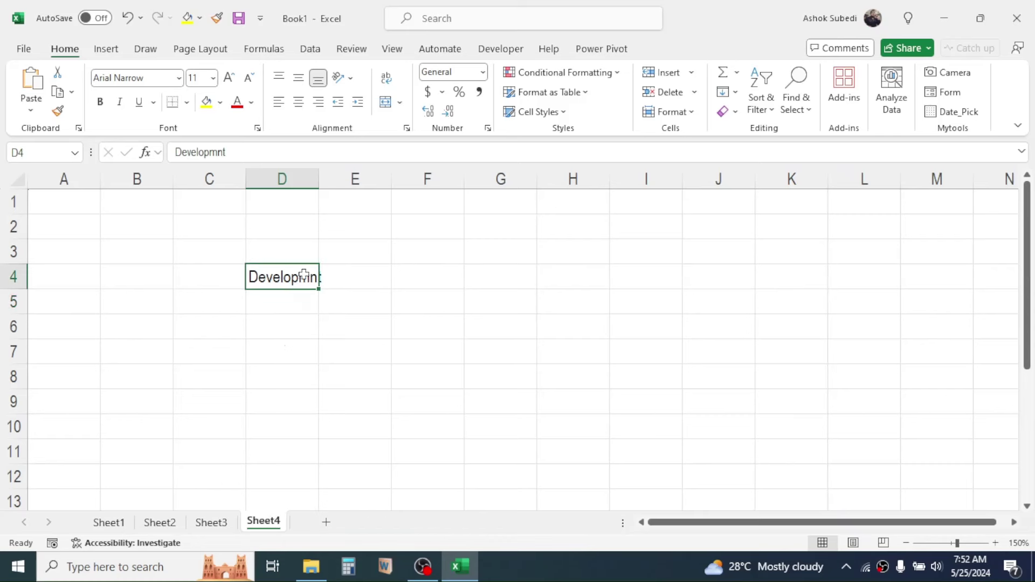
{"action": "left_click", "coordinate": [291, 304]}
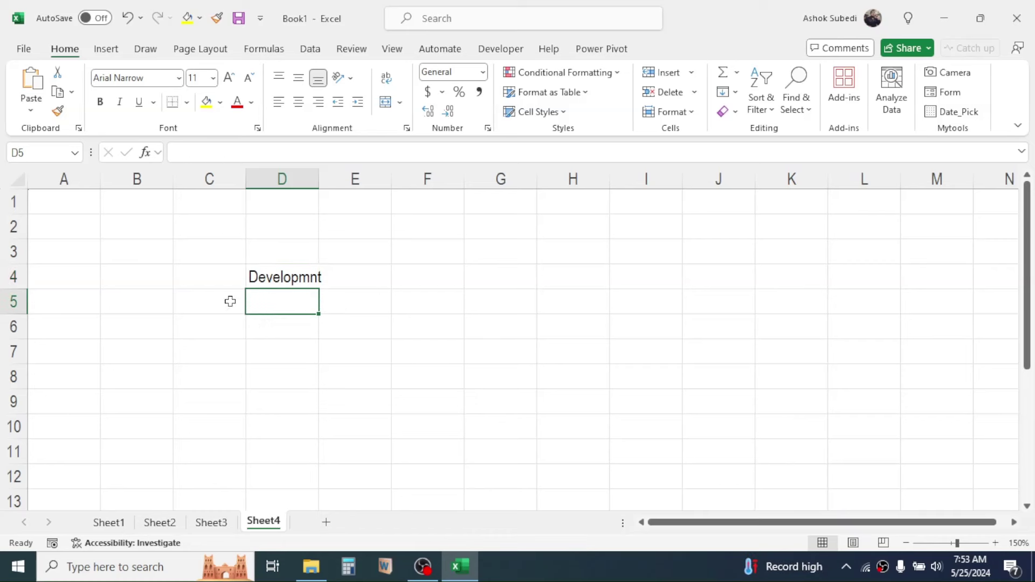
{"action": "double_click", "coordinate": [298, 276]}
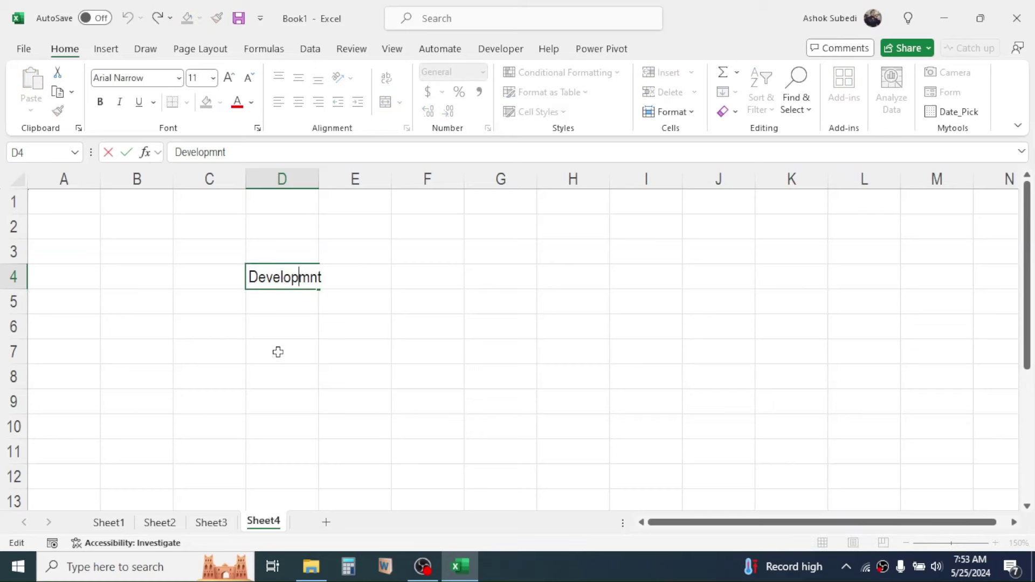
{"action": "left_click", "coordinate": [311, 276]}
{"action": "type", "text": "e"}
{"action": "key", "text": "Return"}
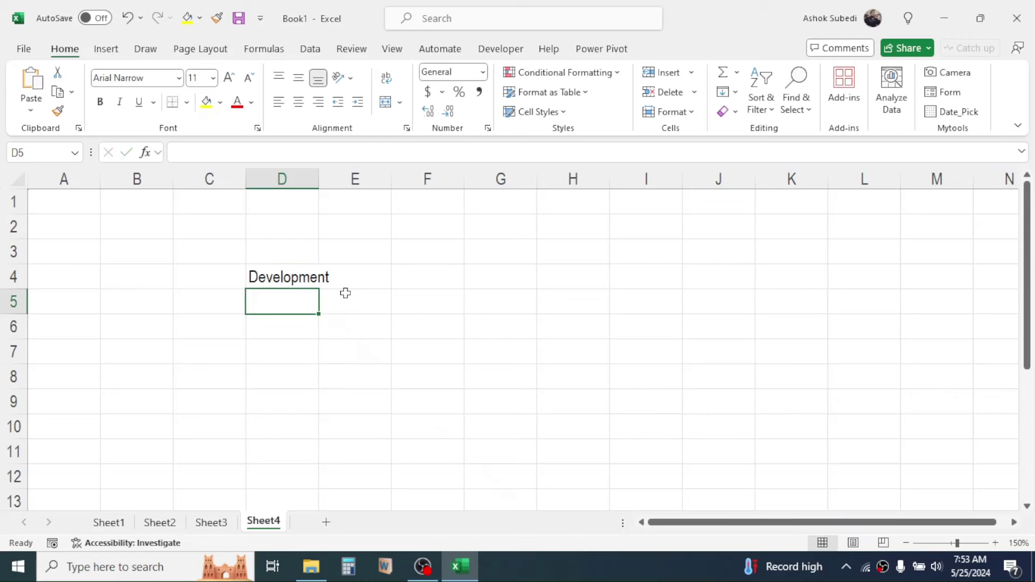
Edit cell D4 through the formula bar, removing the ending "ment" and entering it again to give "Development"
{"action": "left_click", "coordinate": [273, 272]}
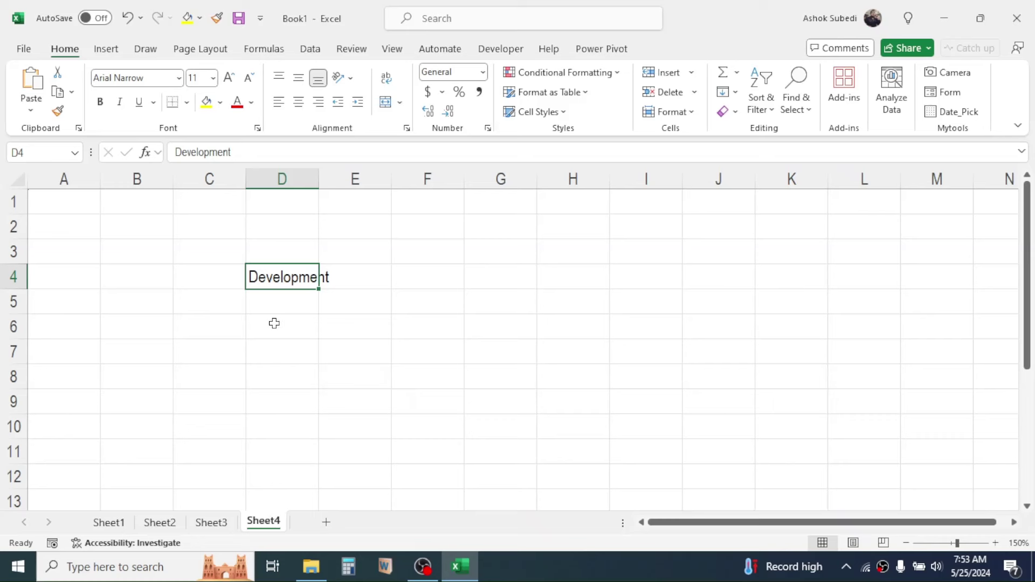
{"action": "left_click", "coordinate": [269, 346]}
{"action": "left_click", "coordinate": [295, 276]}
{"action": "left_click", "coordinate": [214, 153]}
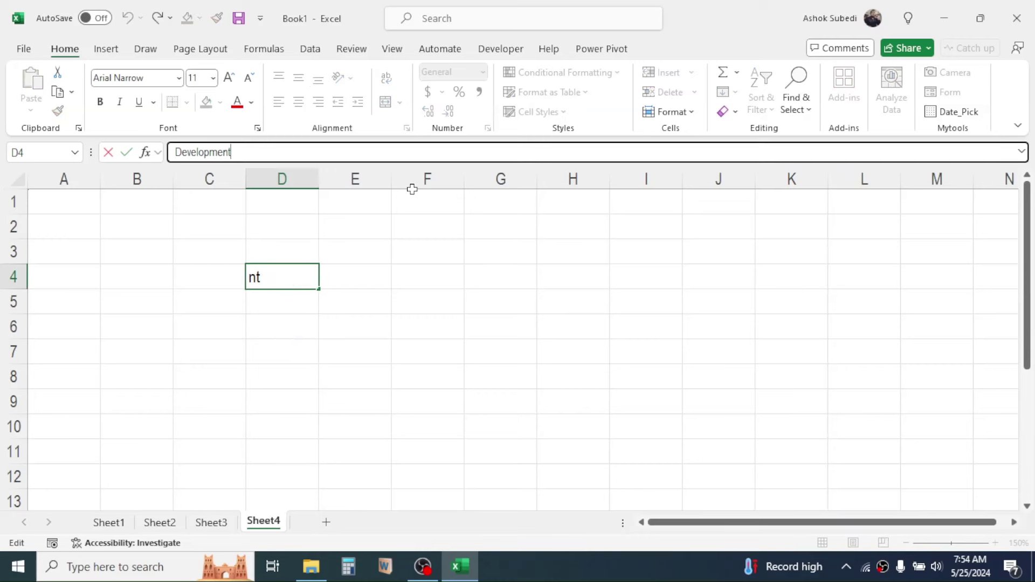
{"action": "key", "text": "BackSpace"}
{"action": "key", "text": "BackSpace"}
{"action": "key", "text": "BackSpace"}
{"action": "key", "text": "BackSpace"}
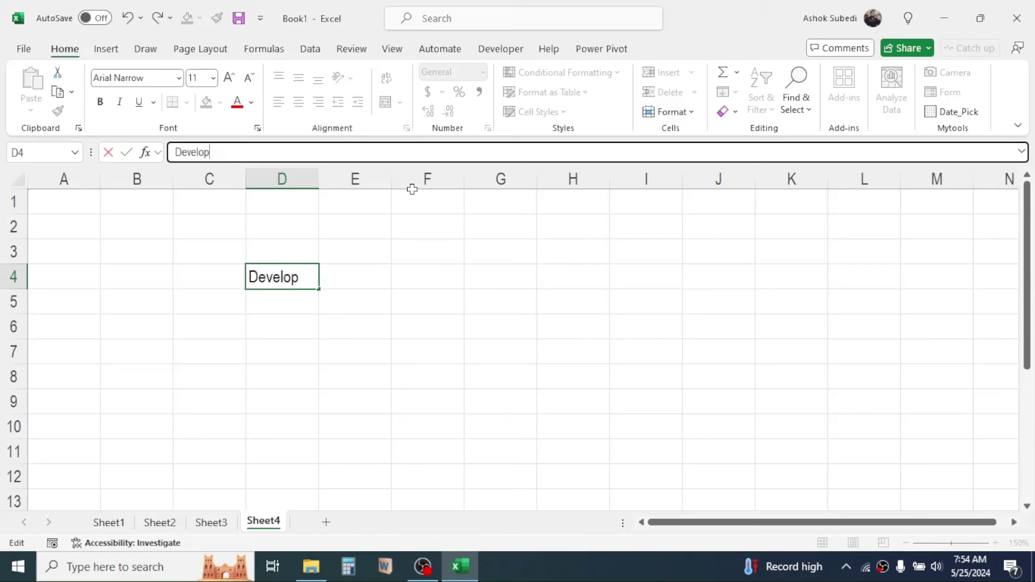
{"action": "type", "text": "ment"}
{"action": "key", "text": "Return"}
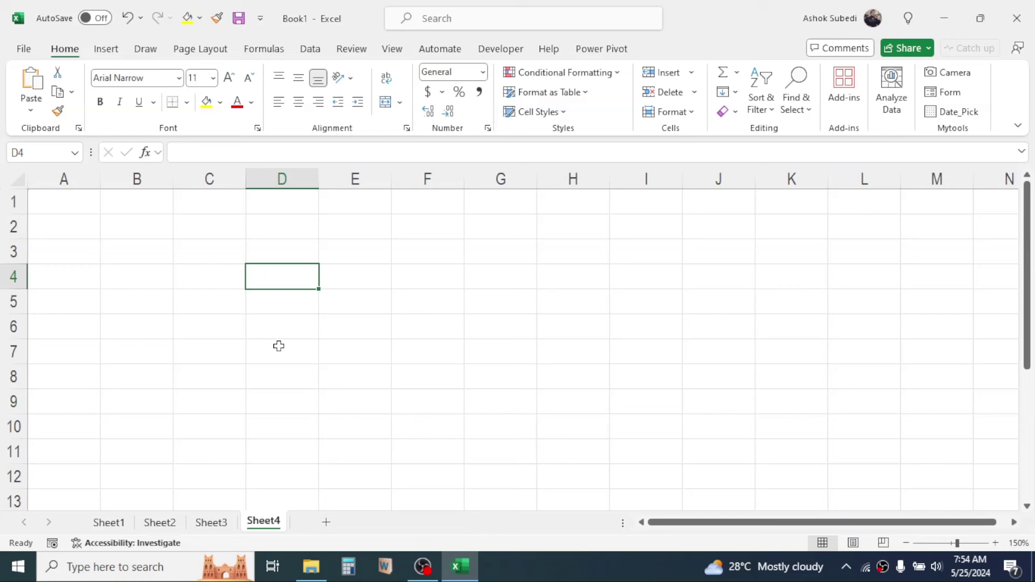
Enter the title "Sales Data of XYZ Company" in cell A1 of Sheet4
{"action": "key", "text": "Left"}
{"action": "key", "text": "Left"}
{"action": "key", "text": "Up"}
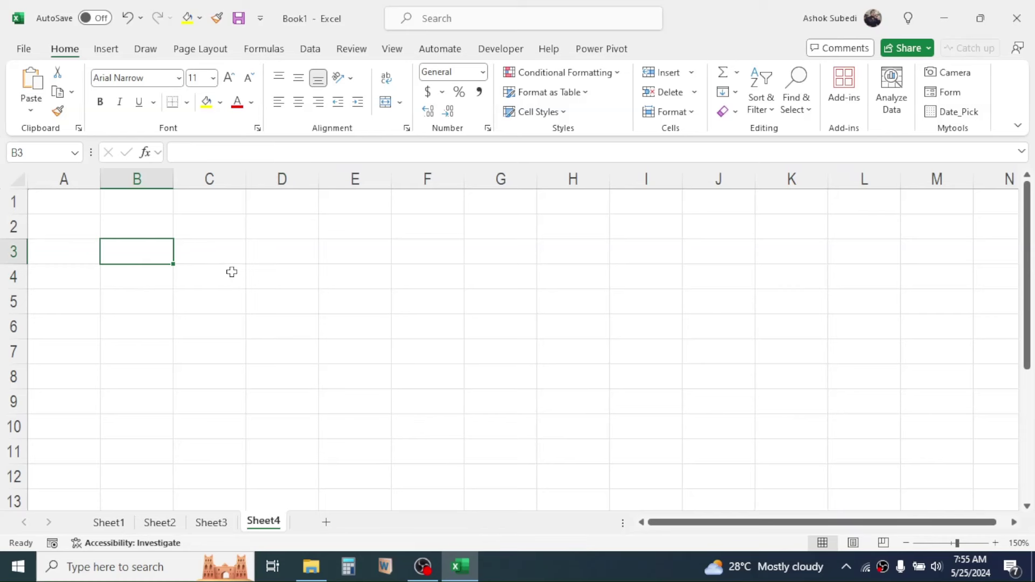
{"action": "left_click", "coordinate": [72, 202]}
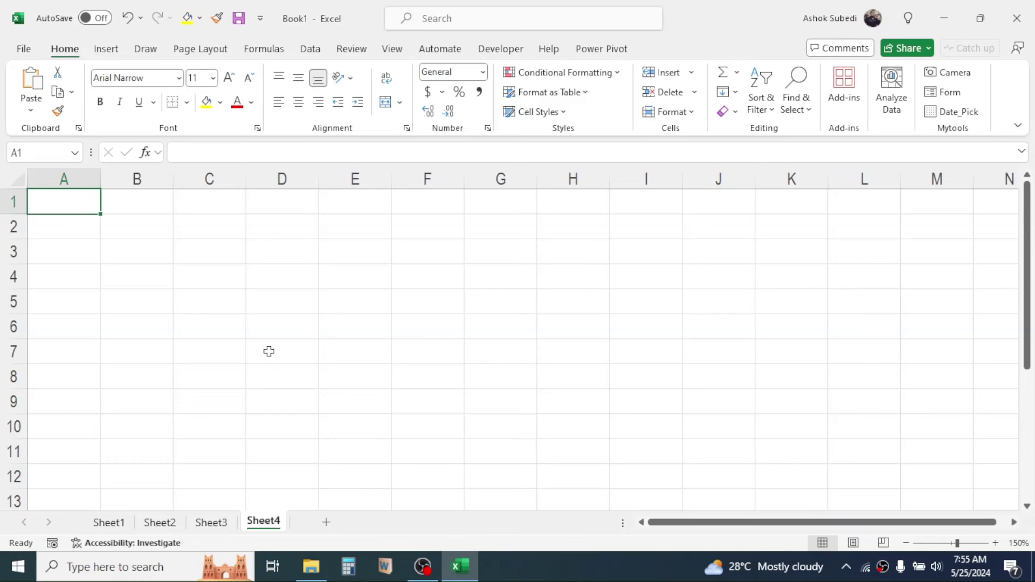
{"action": "type", "text": "Sales Data of "}
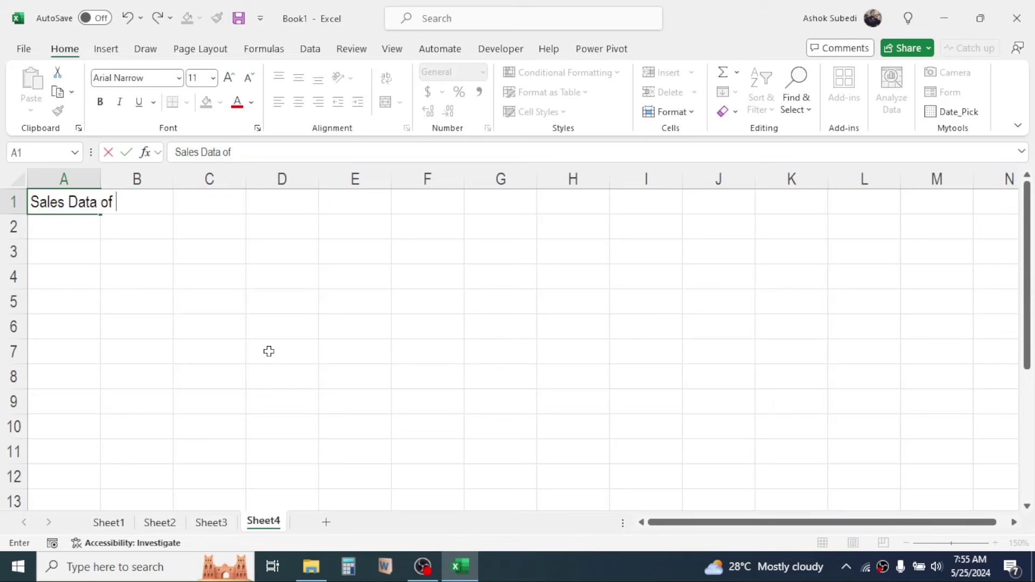
{"action": "type", "text": "XYZ Company"}
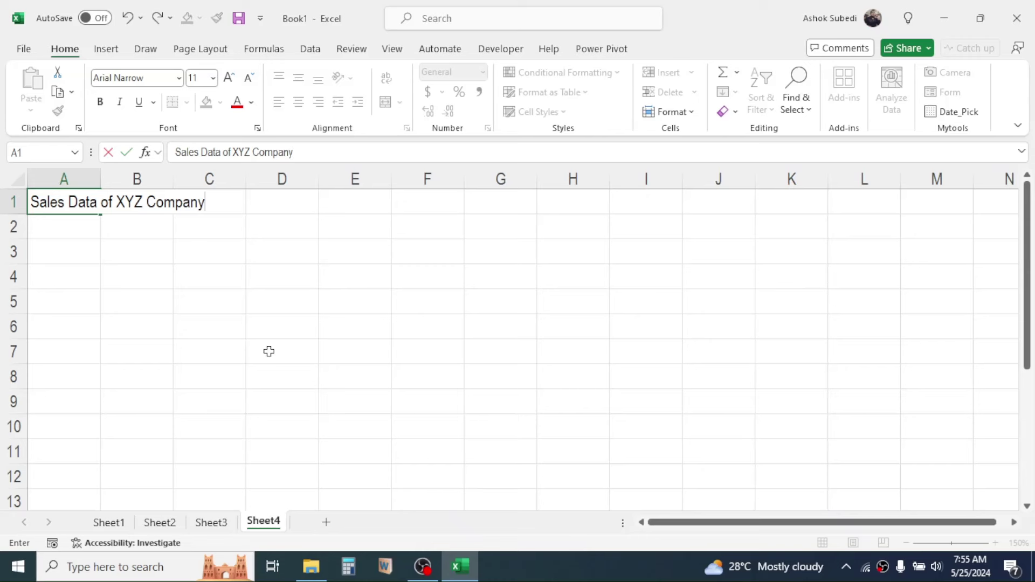
{"action": "left_click", "coordinate": [182, 273]}
Enter the column heading "Iteam Name" in cell A3
{"action": "left_click", "coordinate": [84, 252]}
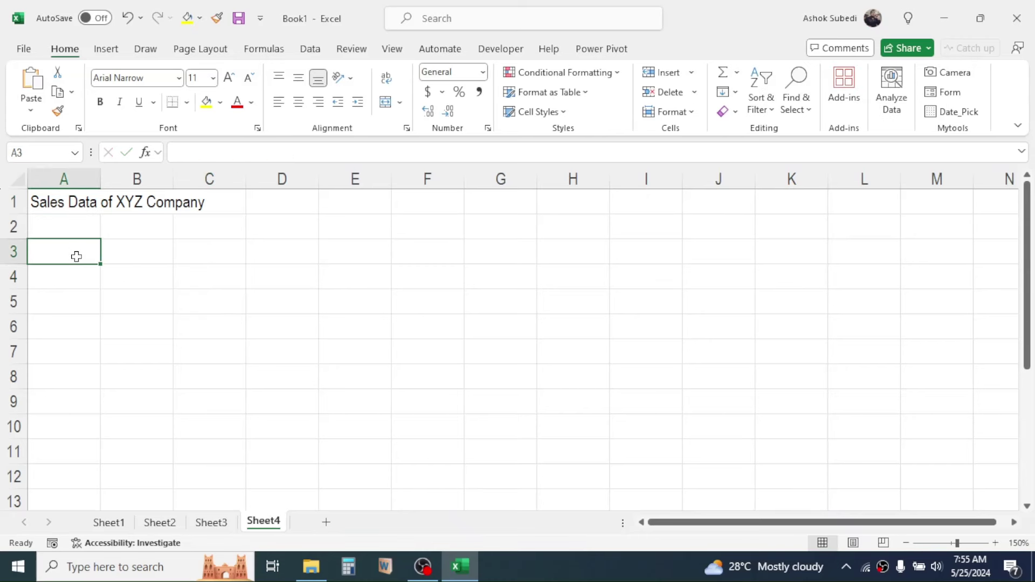
{"action": "type", "text": "I"}
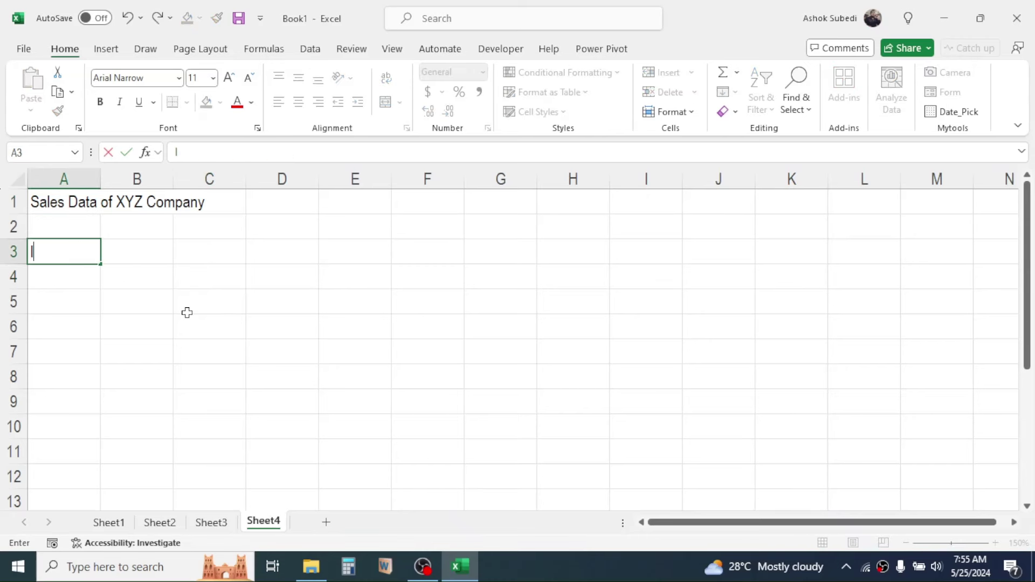
{"action": "type", "text": "team Name"}
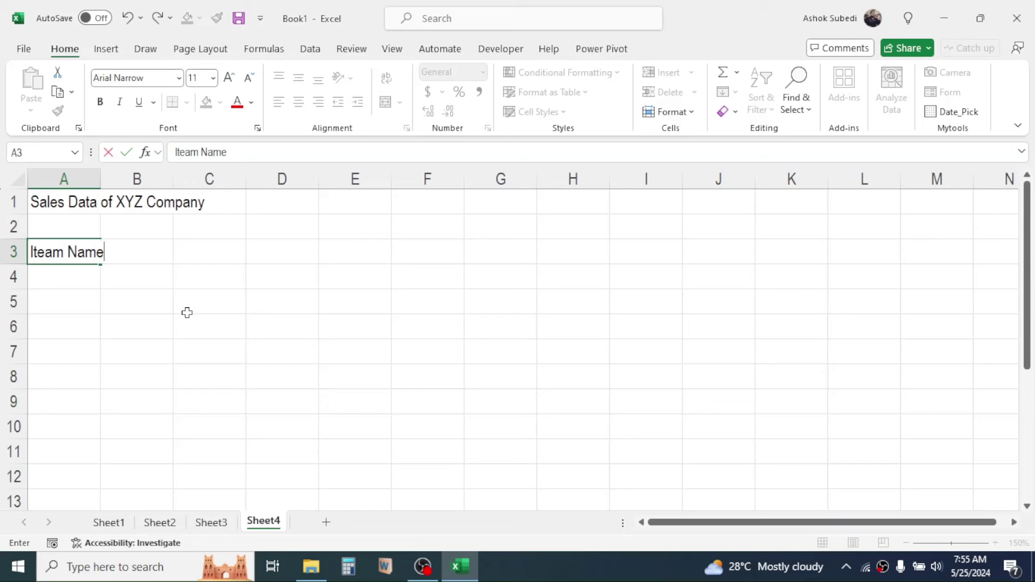
{"action": "key", "text": "Return"}
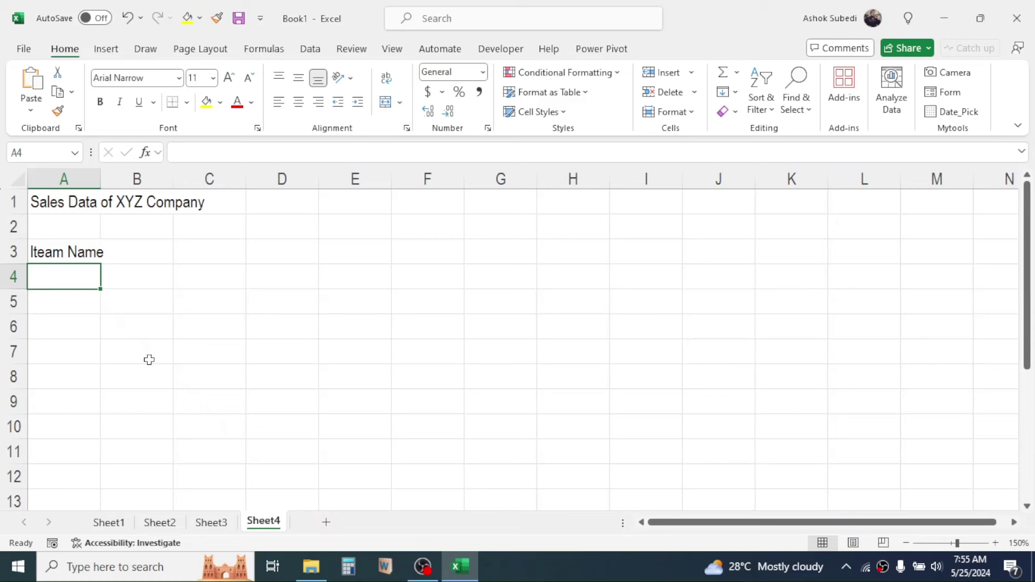
{"action": "left_click", "coordinate": [127, 286]}
{"action": "left_click", "coordinate": [157, 252]}
{"action": "left_click", "coordinate": [235, 252]}
{"action": "left_click", "coordinate": [239, 275]}
{"action": "left_click", "coordinate": [284, 285]}
{"action": "left_click", "coordinate": [227, 305]}
{"action": "left_click", "coordinate": [291, 325]}
List Television, Heater, Washing Machine, Refrigerator, Fan, Laptop PC and Desktop PC in cells A4 to A10
{"action": "left_click", "coordinate": [68, 275]}
{"action": "type", "text": "Television"}
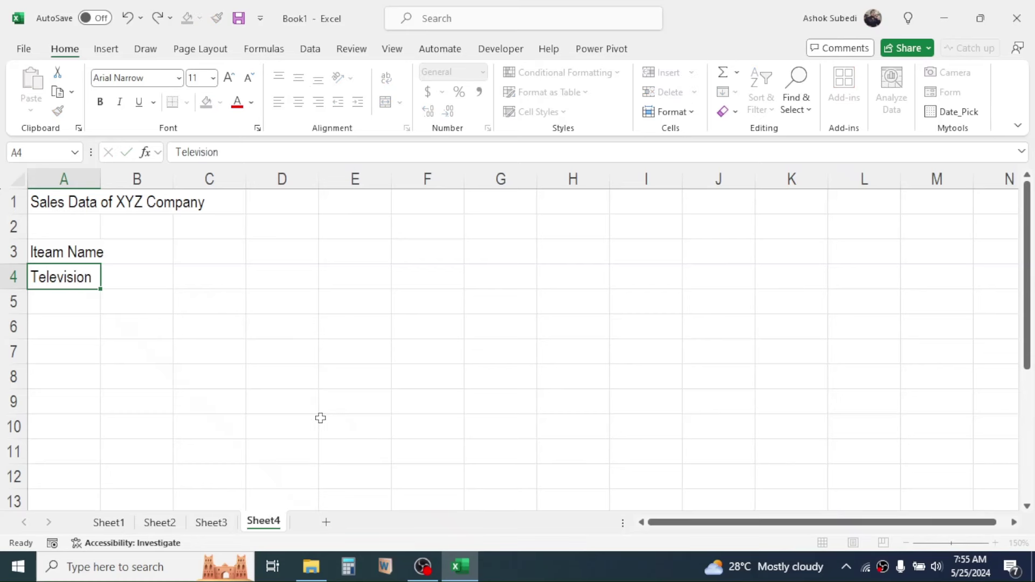
{"action": "key", "text": "Return"}
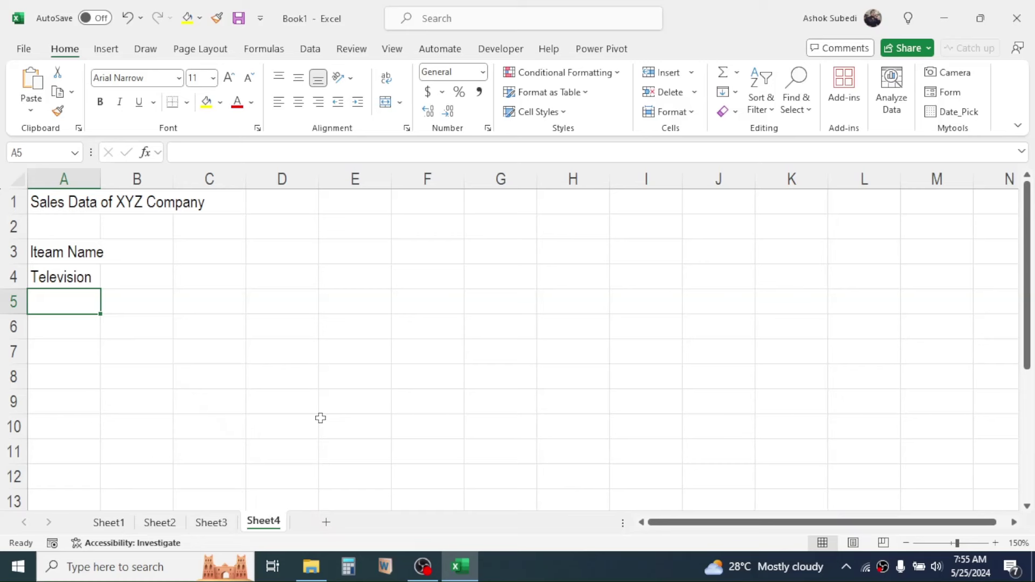
{"action": "type", "text": "Heater"}
{"action": "key", "text": "Return"}
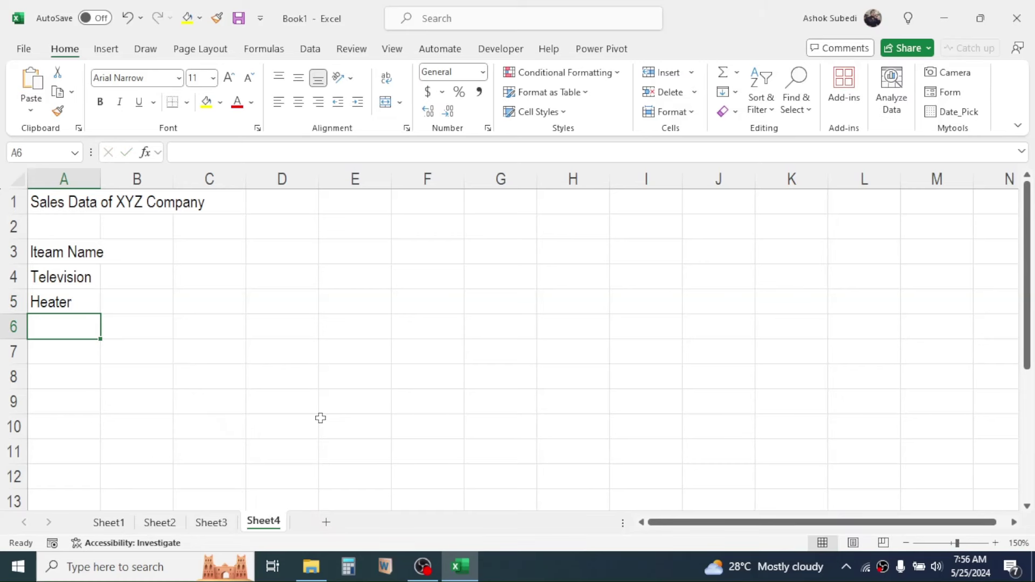
{"action": "type", "text": "Washing Machine"}
{"action": "key", "text": "Return"}
{"action": "type", "text": "Refrigerator"}
{"action": "key", "text": "Return"}
{"action": "type", "text": "Fan"}
{"action": "key", "text": "Return"}
{"action": "type", "text": "Laptop PC"}
{"action": "key", "text": "Return"}
{"action": "type", "text": "Desktop PC"}
{"action": "key", "text": "Return"}
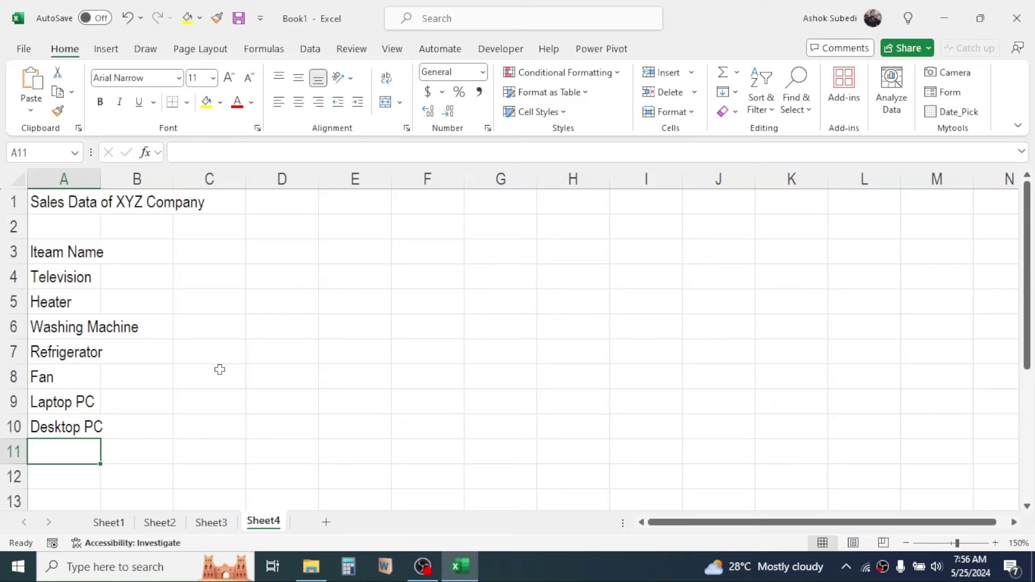
Widen column A so that the longest item name, Washing Machine, fits inside its cell
{"action": "left_click", "coordinate": [197, 381]}
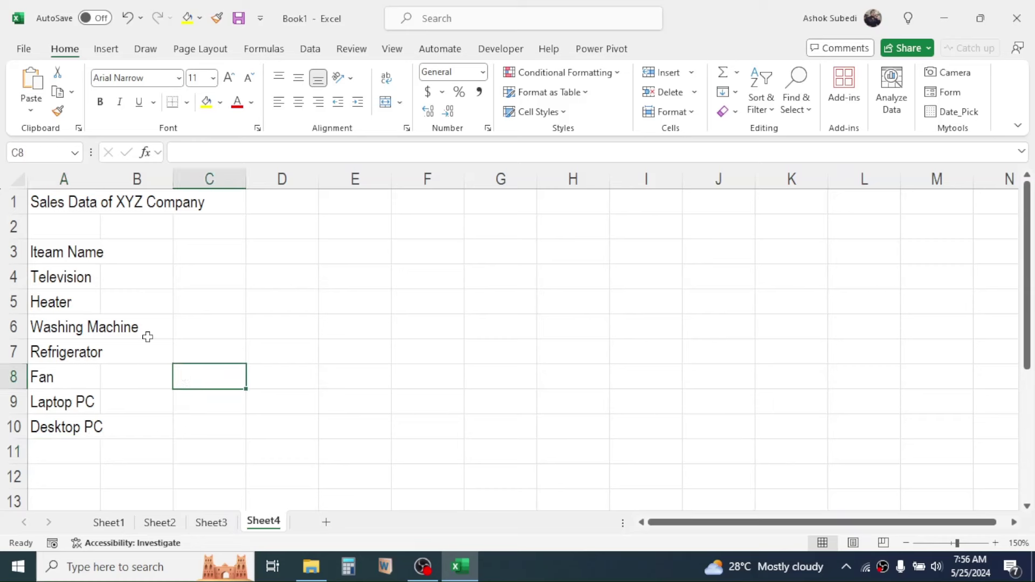
{"action": "left_click", "coordinate": [75, 172]}
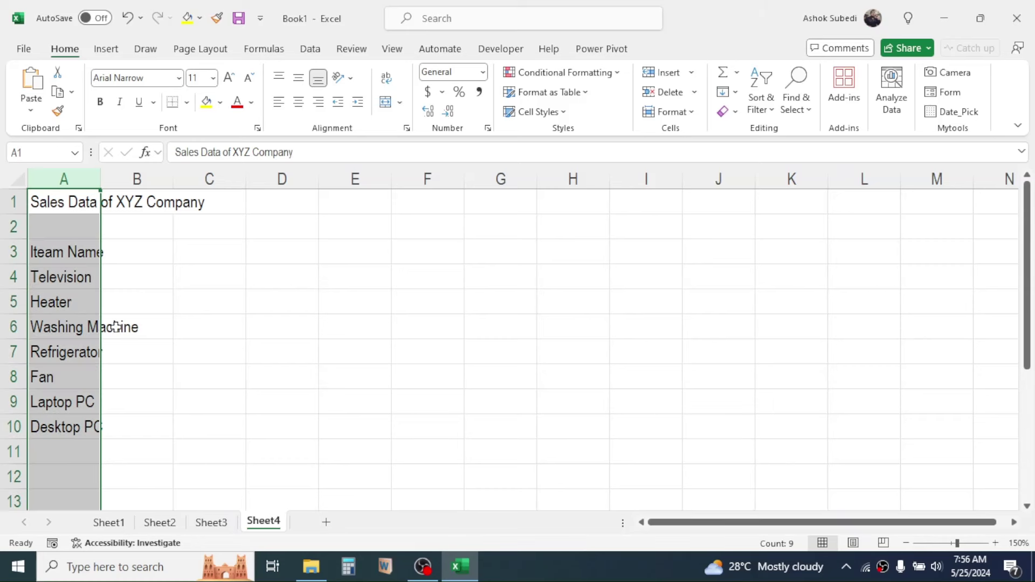
{"action": "left_click", "coordinate": [135, 354]}
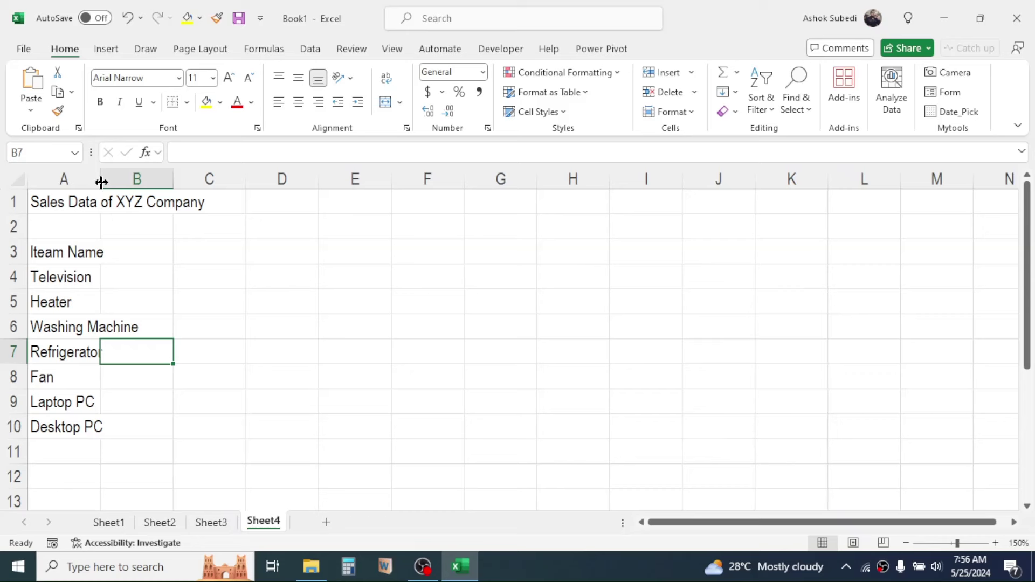
{"action": "left_click_drag", "start_coordinate": [101, 180], "coordinate": [151, 181]}
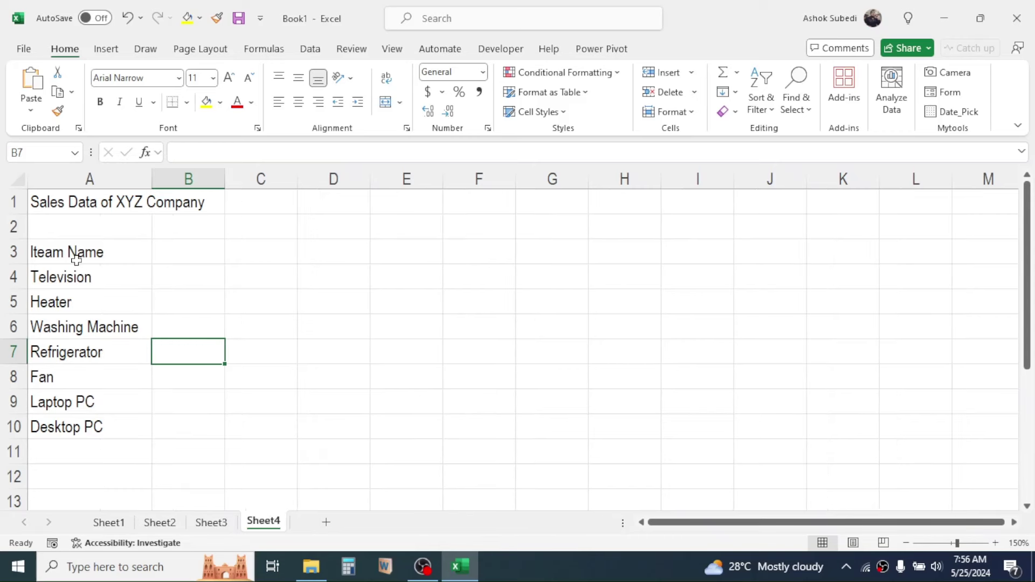
{"action": "left_click", "coordinate": [99, 178]}
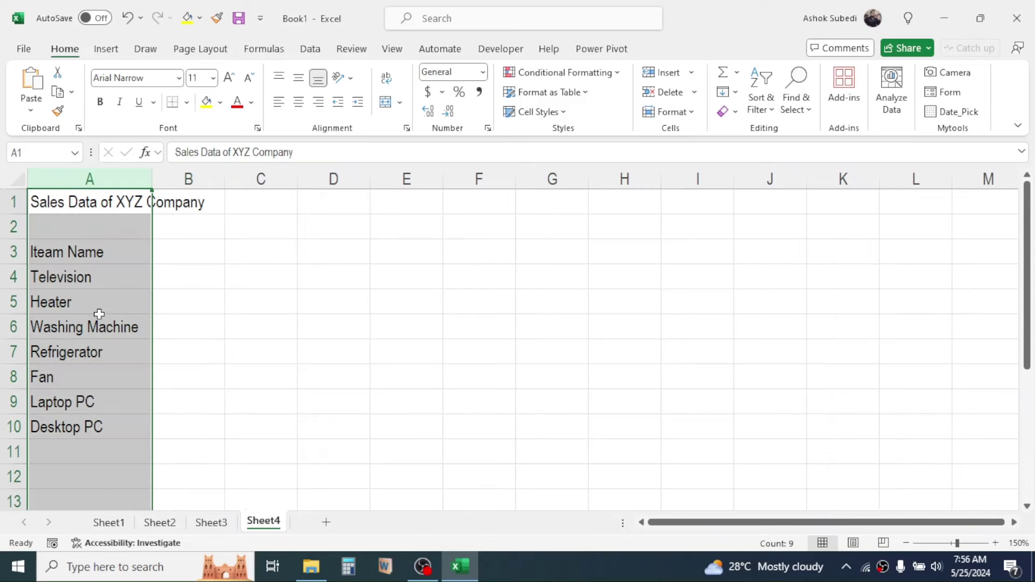
{"action": "left_click", "coordinate": [90, 345]}
{"action": "left_click", "coordinate": [324, 297]}
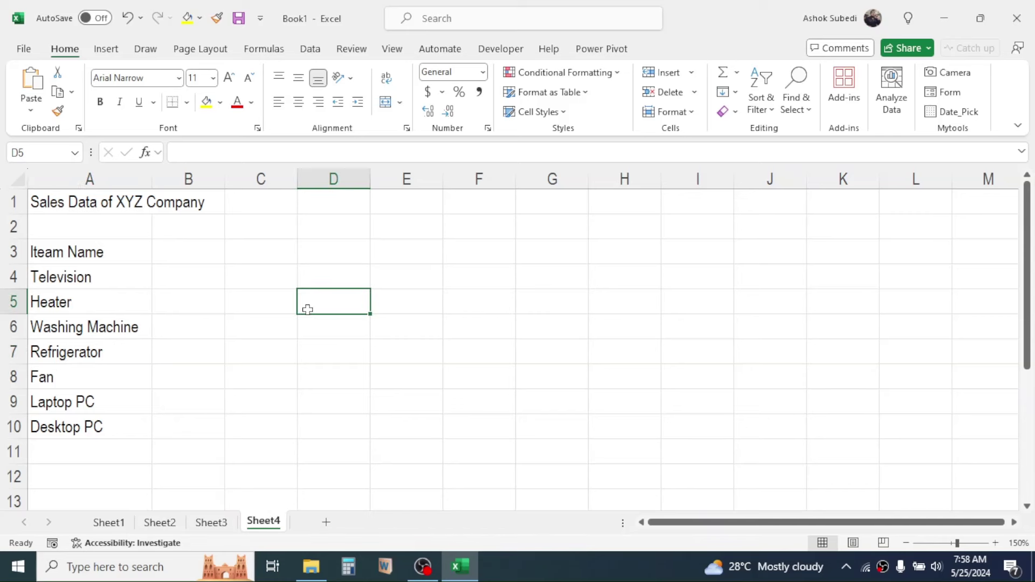
Enter the month headings Jan, Feb, Mar, May and June in cells B3 to F3
{"action": "left_click", "coordinate": [181, 247]}
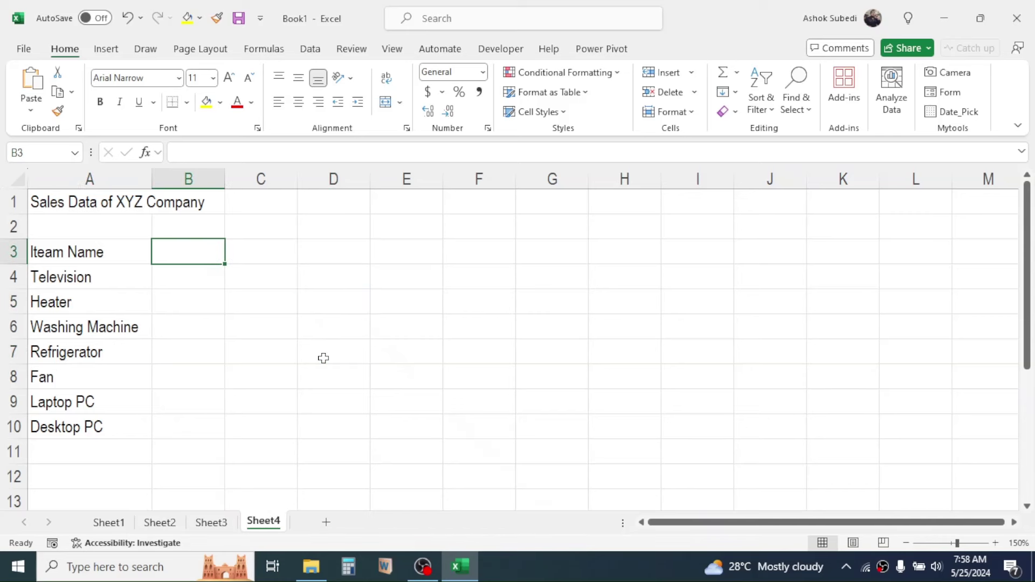
{"action": "type", "text": "Jan"}
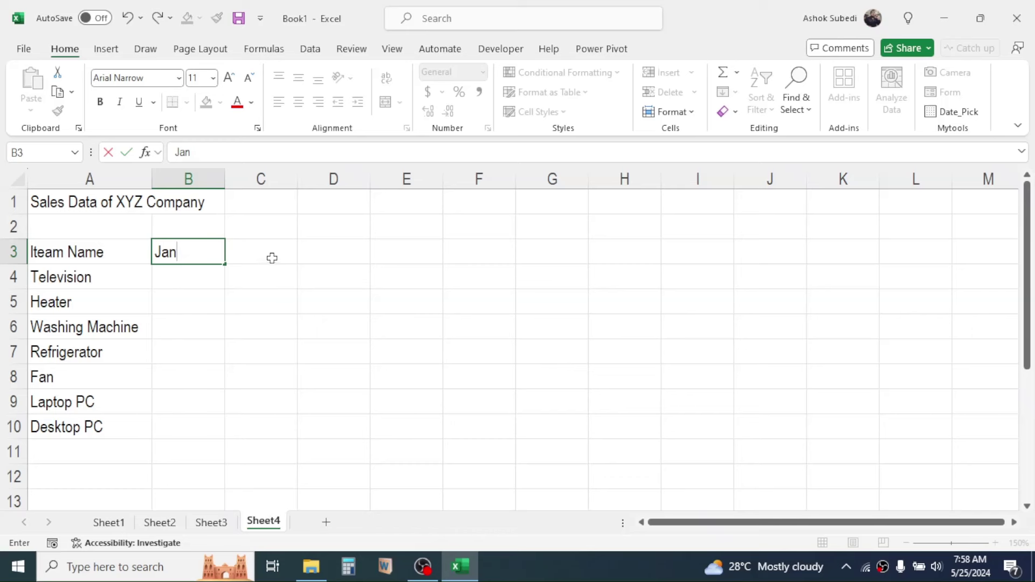
{"action": "key", "text": "Tab"}
{"action": "type", "text": "Feb"}
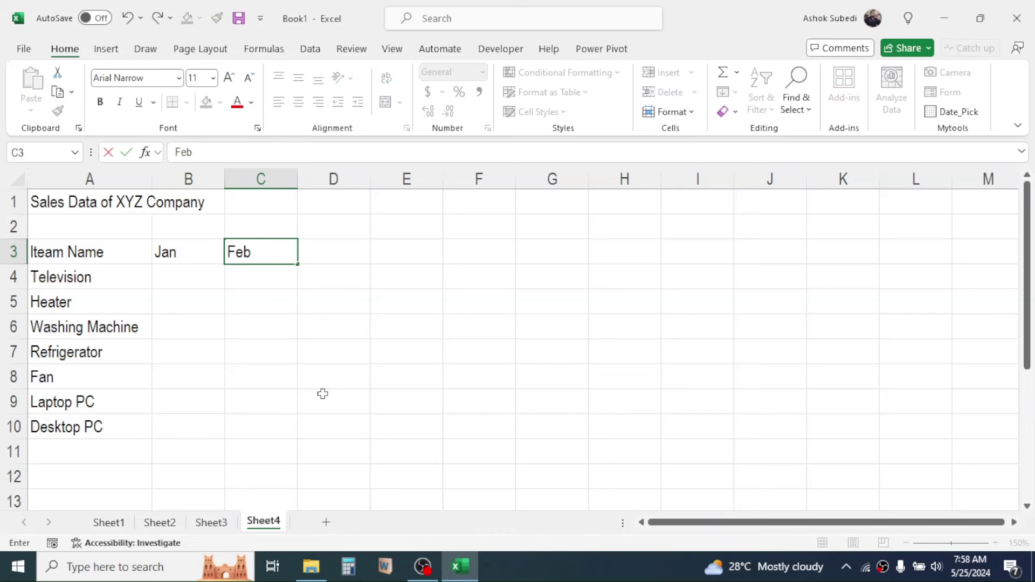
{"action": "left_click", "coordinate": [353, 250]}
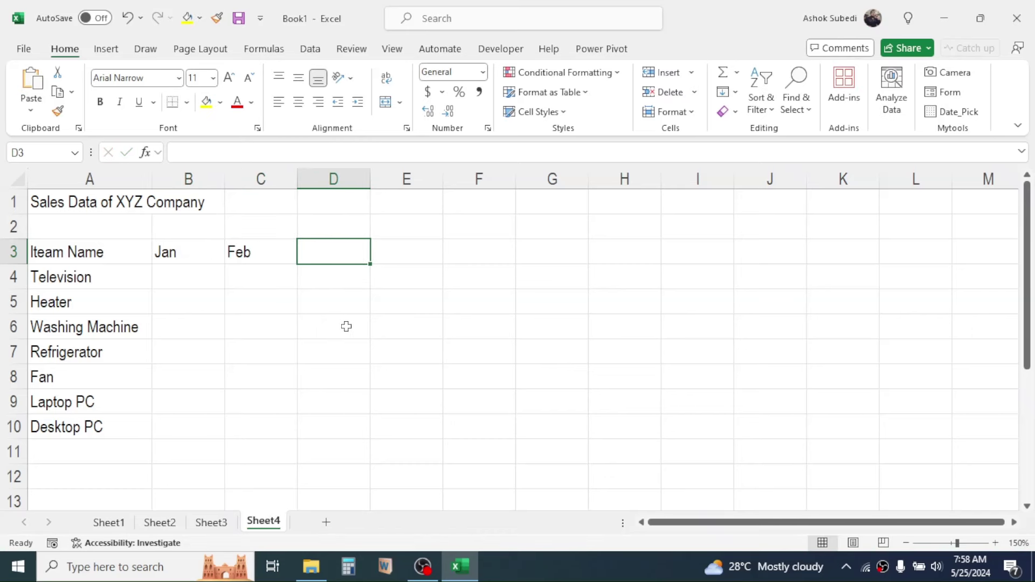
{"action": "type", "text": "Mar"}
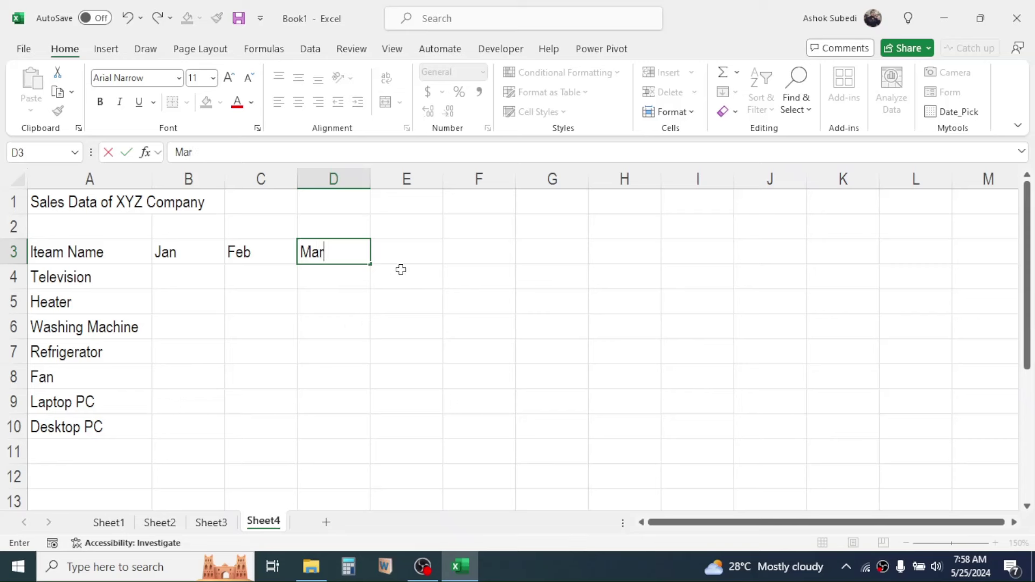
{"action": "key", "text": "Tab"}
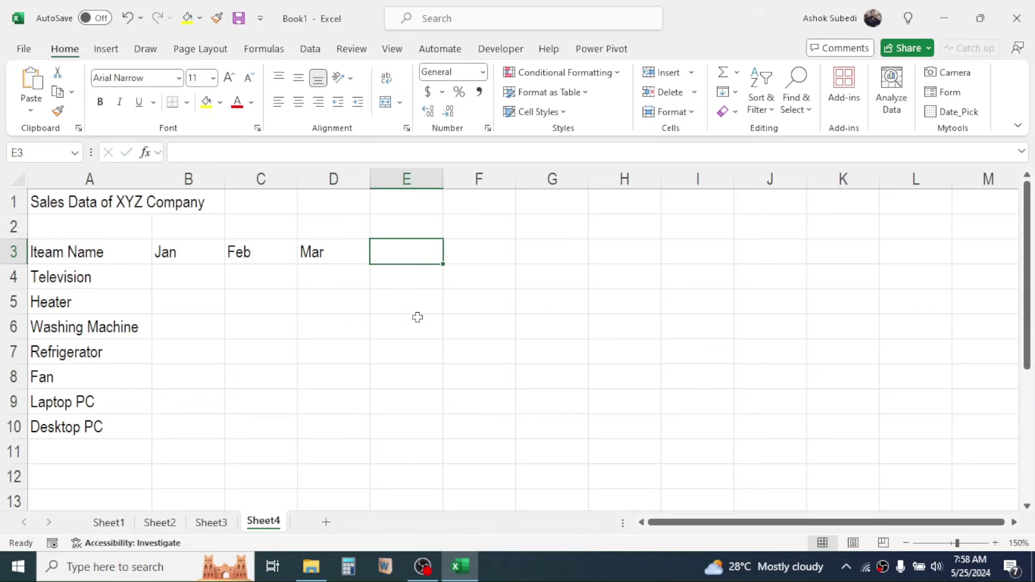
{"action": "type", "text": "May"}
{"action": "key", "text": "Tab"}
{"action": "type", "text": "June"}
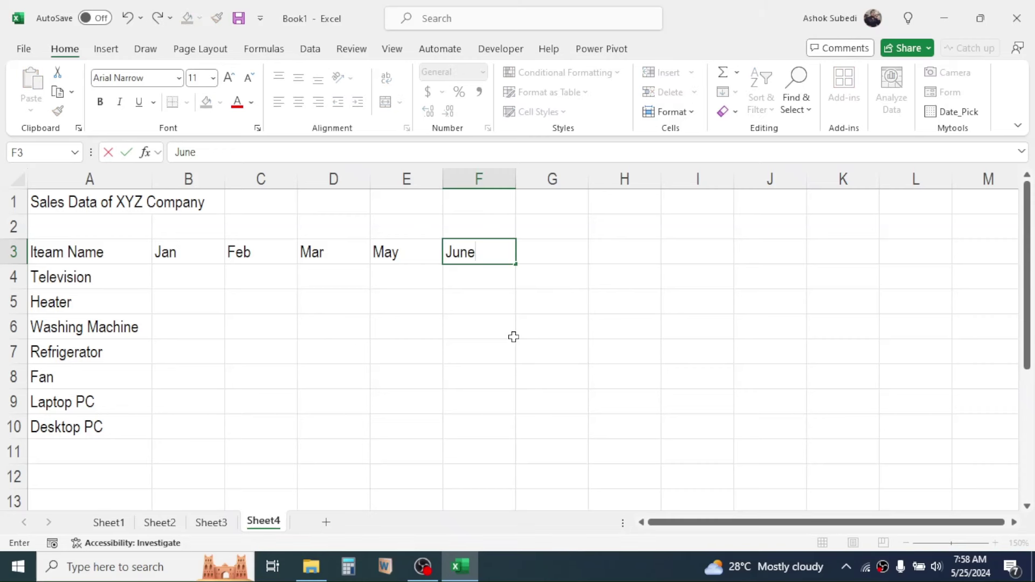
{"action": "key", "text": "Return"}
{"action": "key", "text": "Right"}
{"action": "key", "text": "Right"}
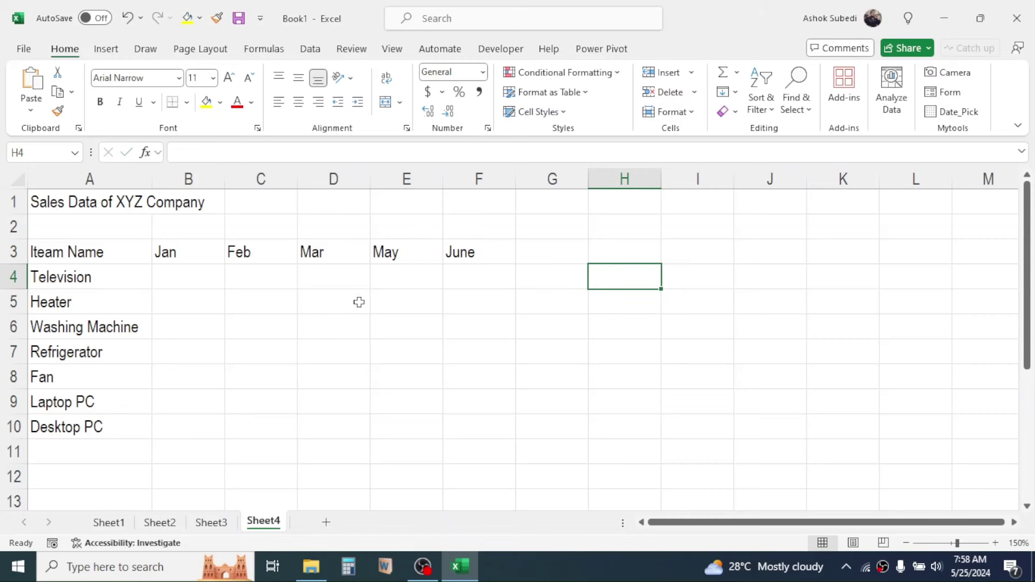
Fill the Television row, B4 to F4, with the sales figures 12, 34, 12, 11 and 6
{"action": "left_click", "coordinate": [200, 283]}
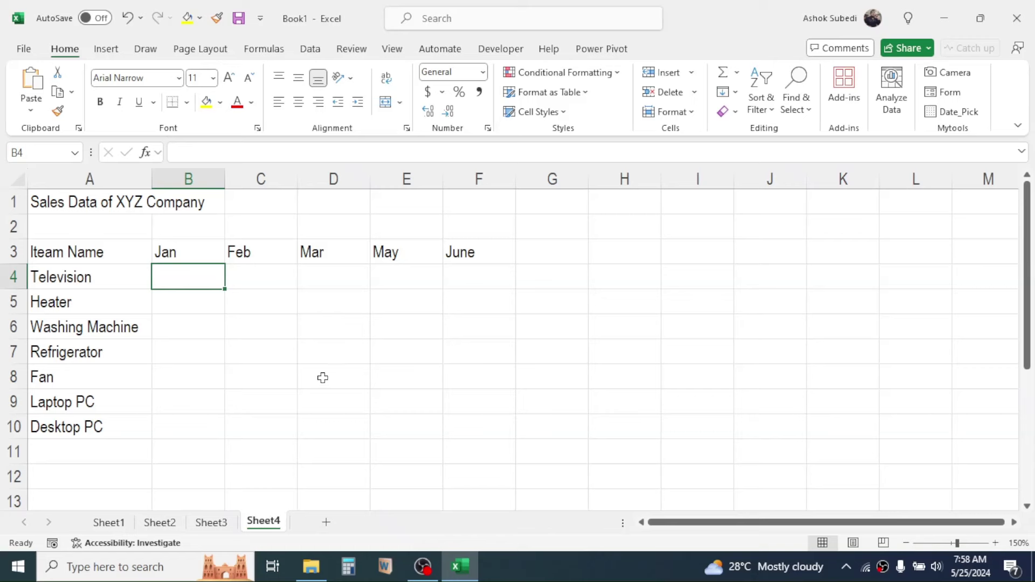
{"action": "type", "text": "12\t34\t12\t11\t6"}
{"action": "key", "text": "Left"}
{"action": "key", "text": "Left"}
{"action": "key", "text": "Left"}
{"action": "key", "text": "Left"}
Fill the Heater row, B5 to F5, with 10, 12, 34, 24, 12 and the Jan cells B6 to B10 with 11, 10, 7, 3, 2
{"action": "type", "text": "10\t"}
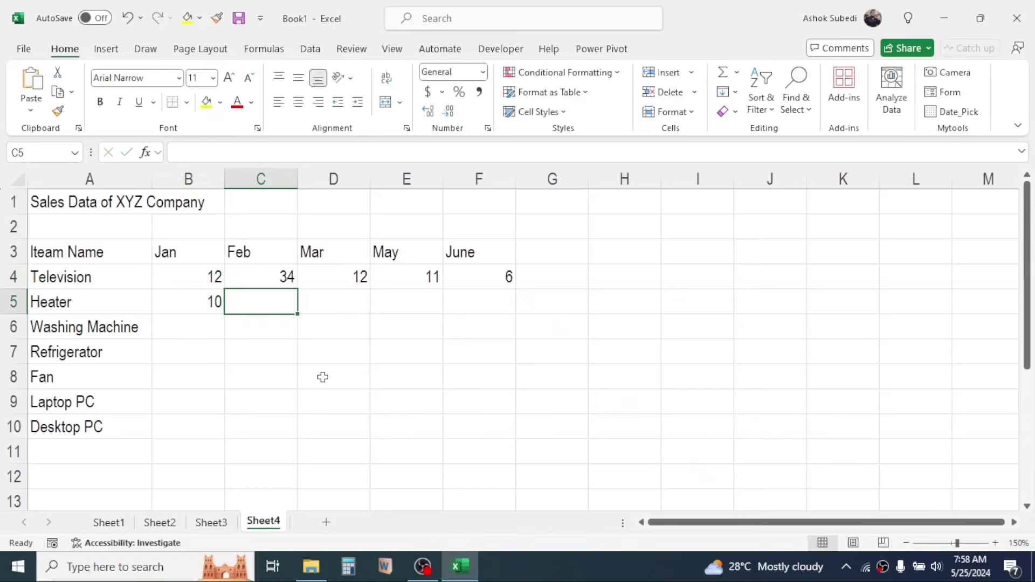
{"action": "type", "text": "12\t34\t24\t12 11 10 7 3 2"}
Enter the Feb sales figures 23 for Washing Machine and 12 for Refrigerator in cells C6 and C7
{"action": "key", "text": "Up"}
{"action": "key", "text": "Up"}
{"action": "key", "text": "Up"}
{"action": "key", "text": "Up"}
{"action": "key", "text": "Up"}
{"action": "key", "text": "Right"}
{"action": "type", "text": "23 12"}
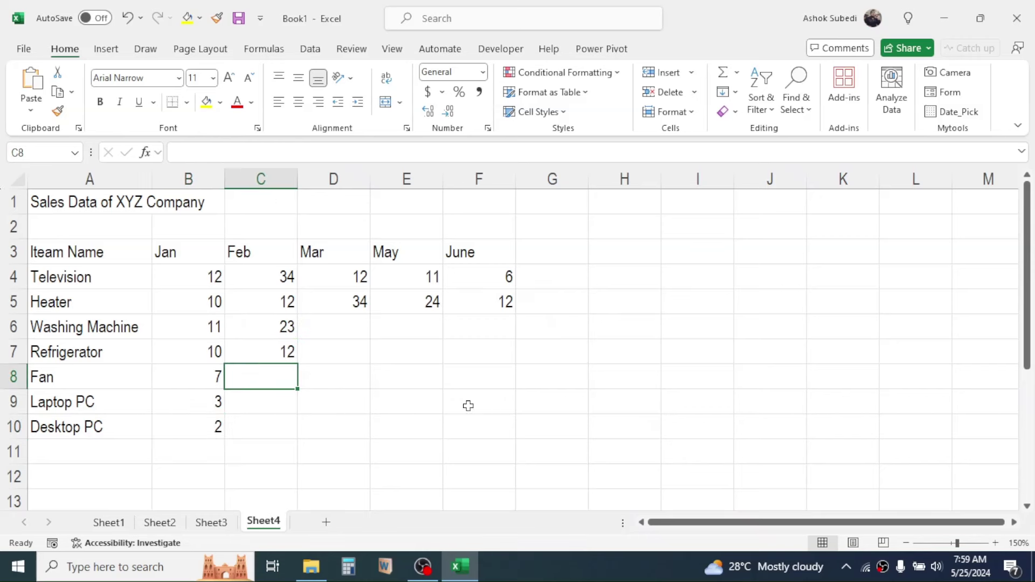
{"action": "key", "text": "Down"}
{"action": "key", "text": "Up"}
{"action": "key", "text": "Down"}
{"action": "key", "text": "Up"}
{"action": "key", "text": "Up"}
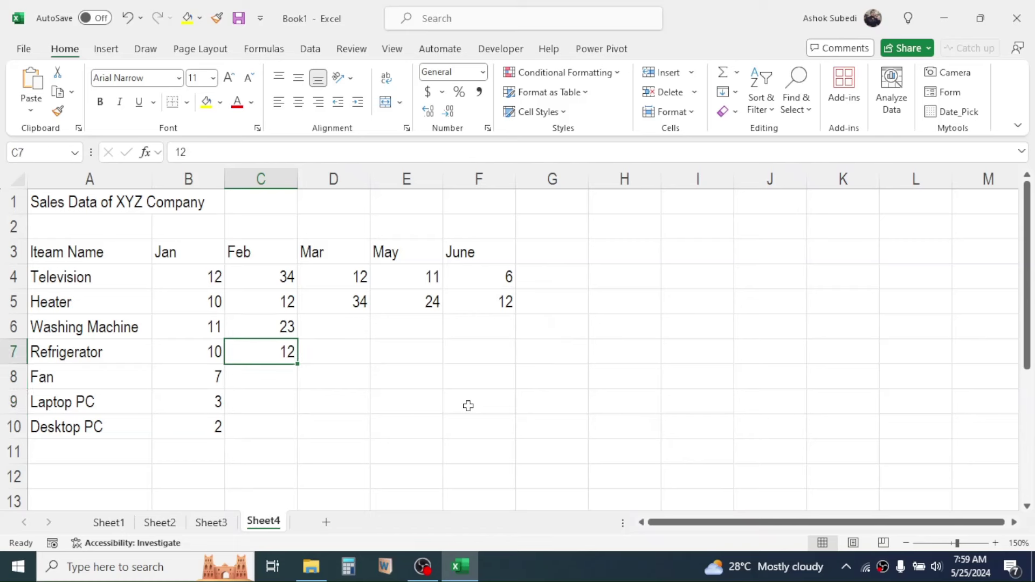
{"action": "key", "text": "Right"}
{"action": "key", "text": "Right"}
{"action": "key", "text": "Right"}
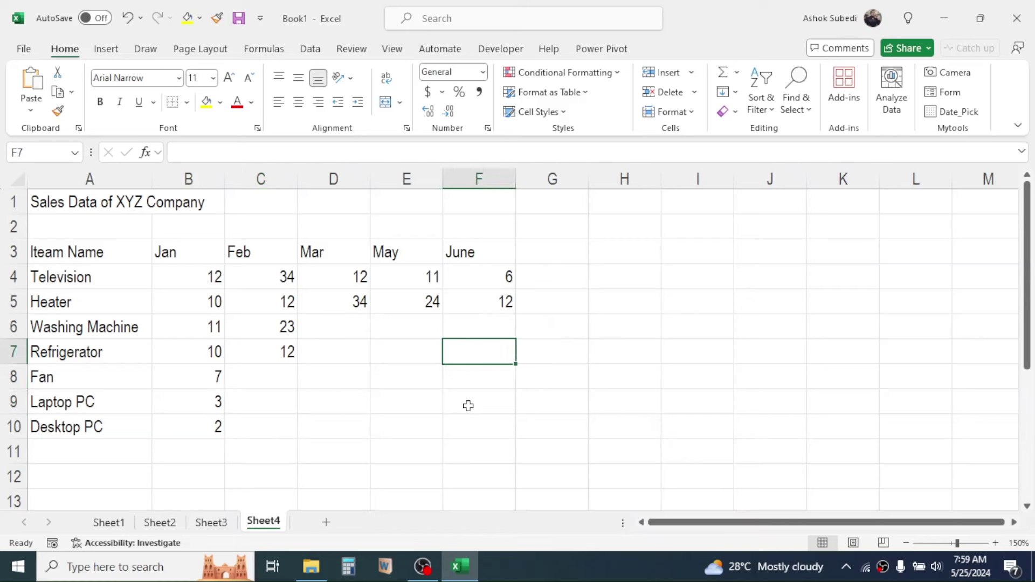
{"action": "key", "text": "Left"}
{"action": "key", "text": "Left"}
{"action": "key", "text": "Left"}
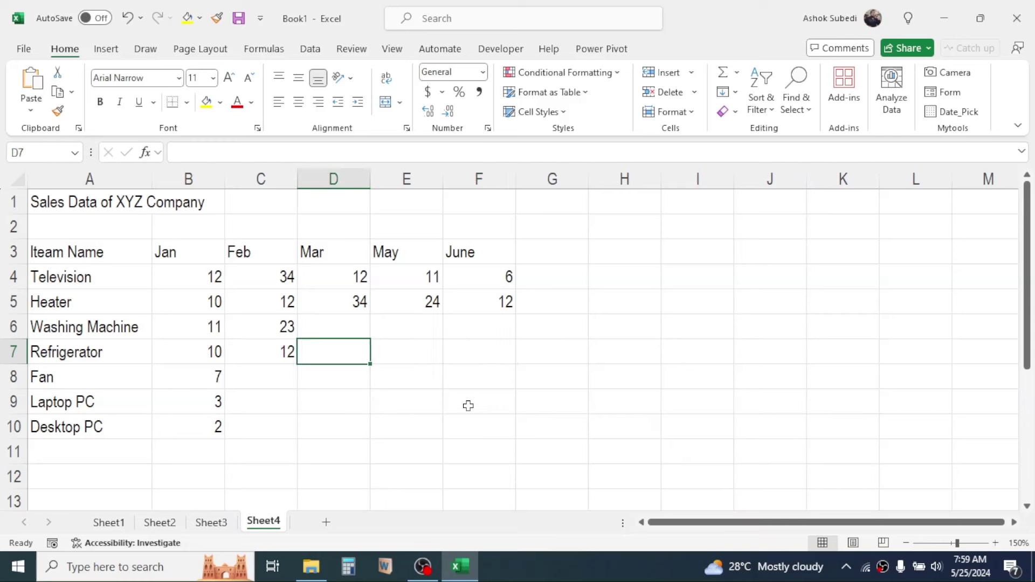
Enter 23, 45 and 54 for Fan in C8 to E8, and the May figures 12 and 23 in E9 and E10
{"action": "key", "text": "Down"}
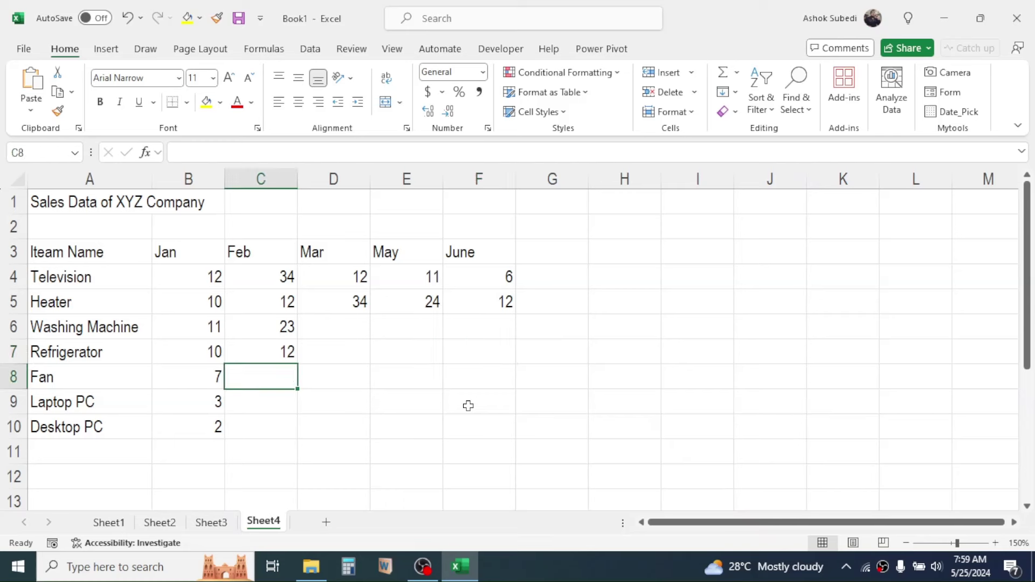
{"action": "type", "text": "23"}
{"action": "key", "text": "Tab"}
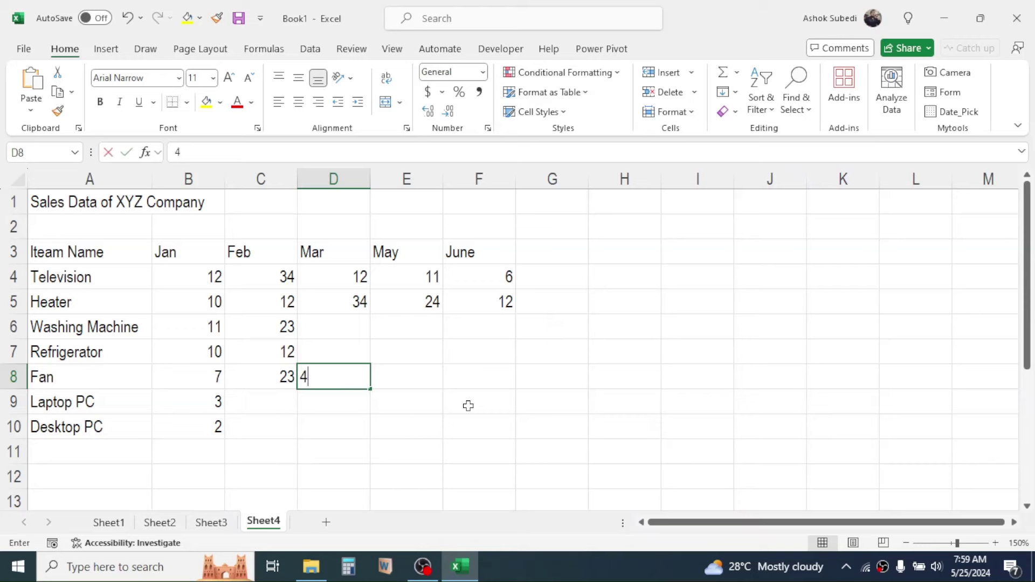
{"action": "type", "text": "45\t54"}
{"action": "key", "text": "Down"}
{"action": "type", "text": "12"}
{"action": "key", "text": "Down"}
{"action": "type", "text": "23"}
Enter the Feb and Mar figures 12 and 32 for Laptop PC and 11 and 22 for Desktop PC
{"action": "key", "text": "Up"}
{"action": "key", "text": "Left"}
{"action": "key", "text": "Left"}
{"action": "type", "text": "12\t32 11\t22"}
Complete the table with 21, 21, 10 in D6 to F6, 32, 22, 10 in D7 to F7, and 8, 12, 11 in F8 to F10
{"action": "key", "text": "Left"}
{"action": "type", "text": "21\t21\t10 32\t22\t10"}
{"action": "key", "text": "Down"}
{"action": "type", "text": "8"}
{"action": "left_click", "coordinate": [624, 252]}
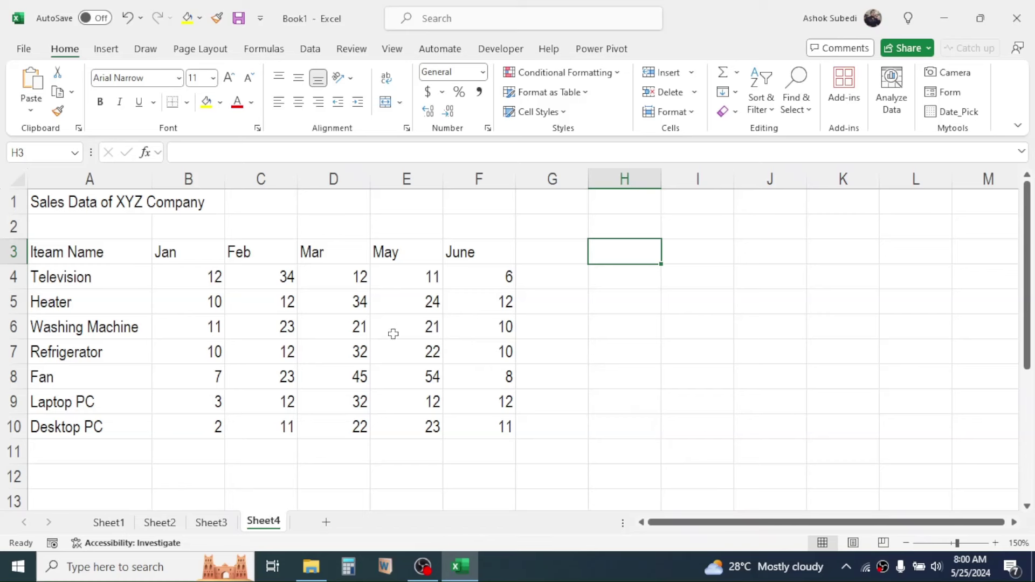
Narrow columns B through F together to one equal width that fits the monthly figures
{"action": "left_click", "coordinate": [183, 252]}
{"action": "left_click", "coordinate": [257, 180]}
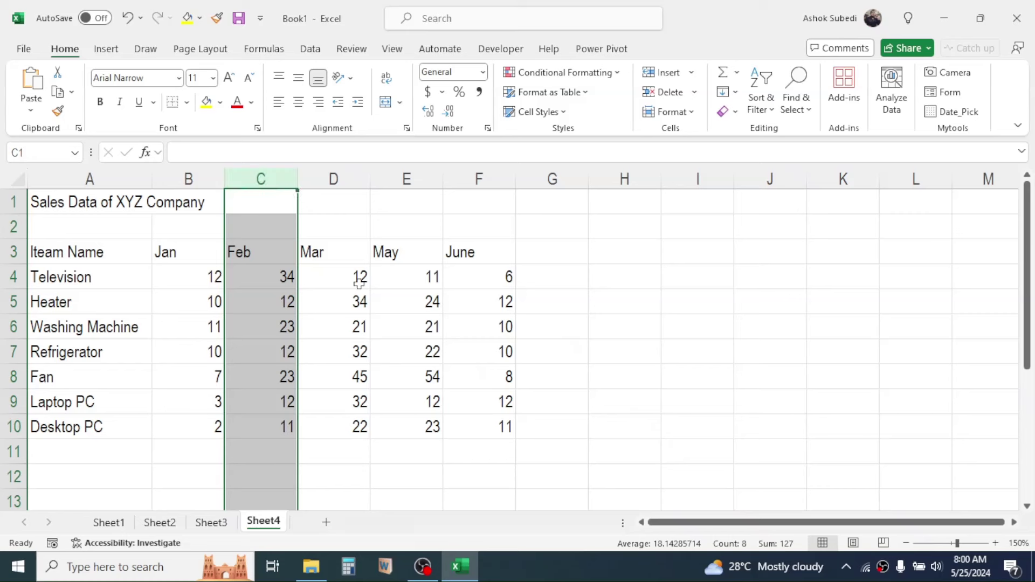
{"action": "left_click", "coordinate": [357, 280]}
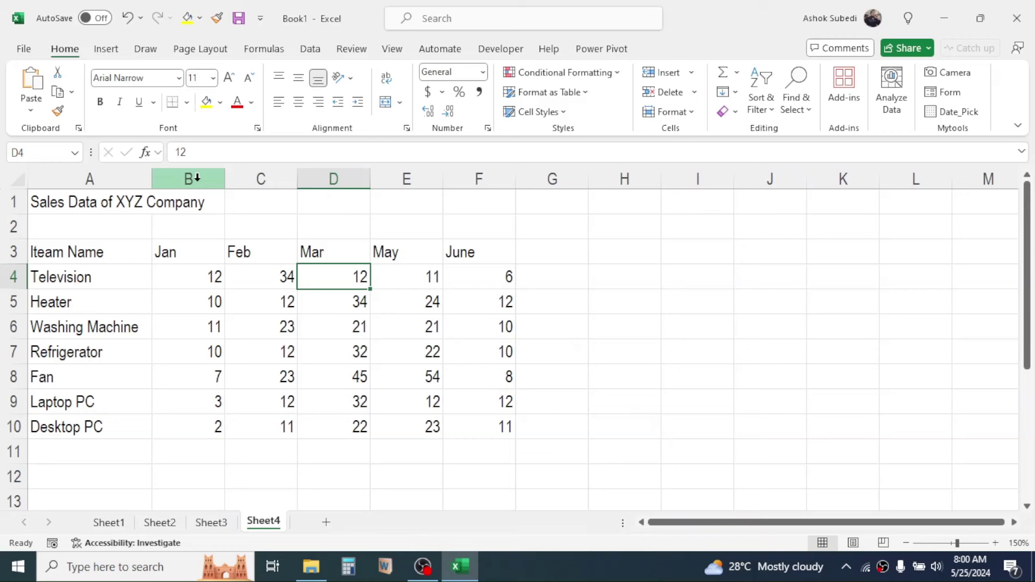
{"action": "left_click_drag", "start_coordinate": [197, 178], "coordinate": [473, 173]}
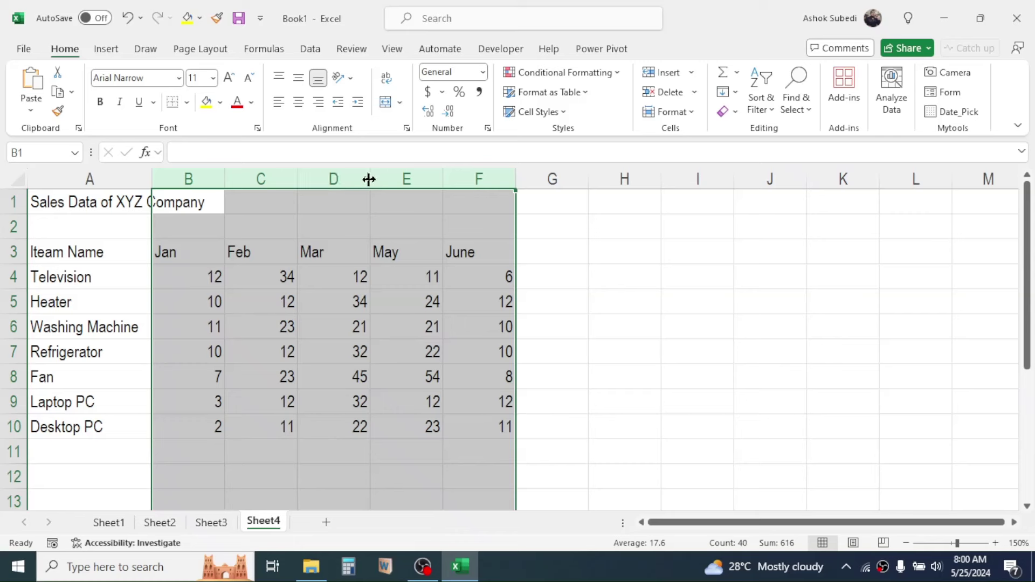
{"action": "left_click_drag", "start_coordinate": [371, 176], "coordinate": [342, 176]}
{"action": "left_click", "coordinate": [269, 327]}
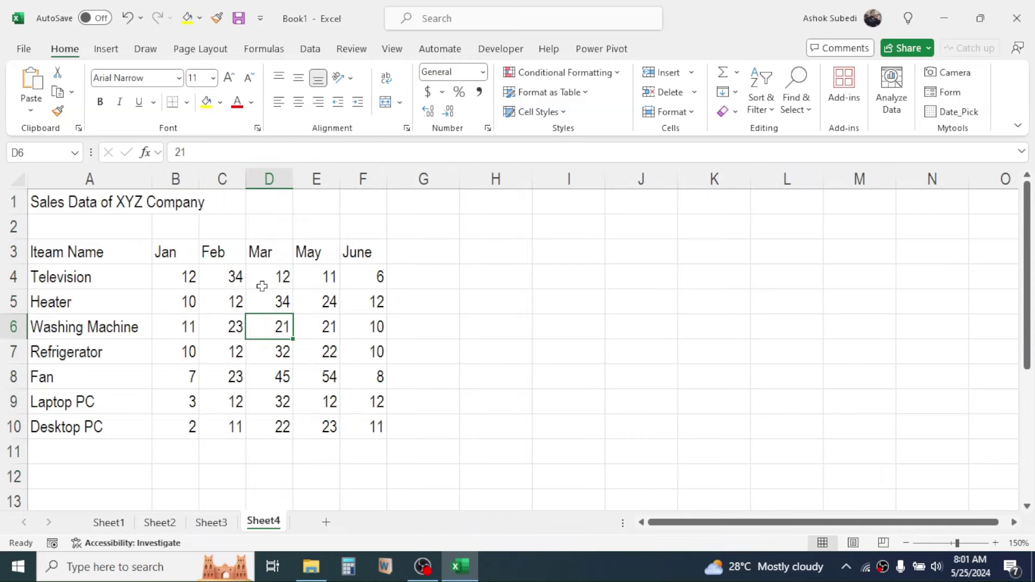
Insert a new column before the May column and enter the header April in E3
{"action": "left_click", "coordinate": [495, 276]}
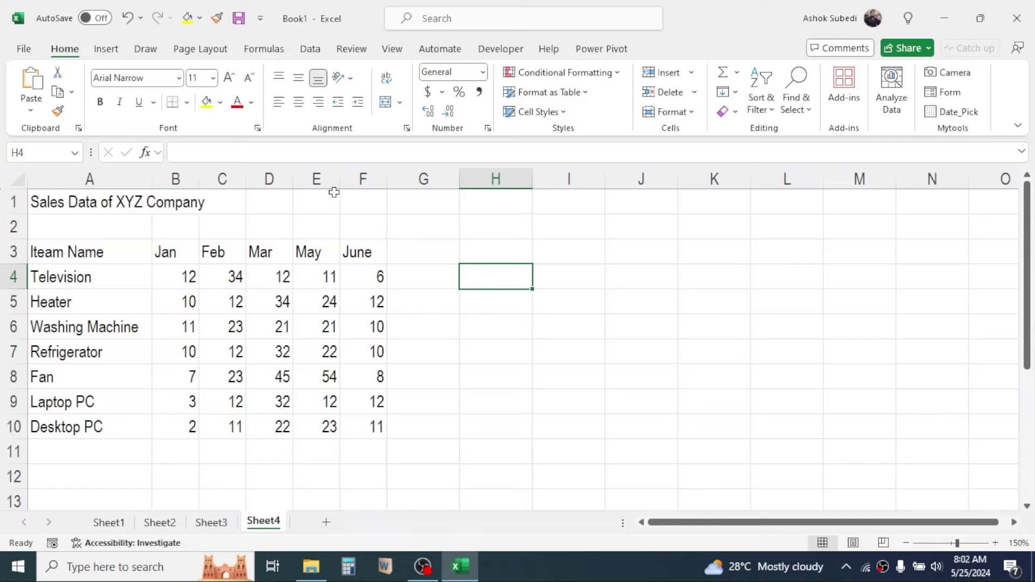
{"action": "right_click", "coordinate": [308, 178]}
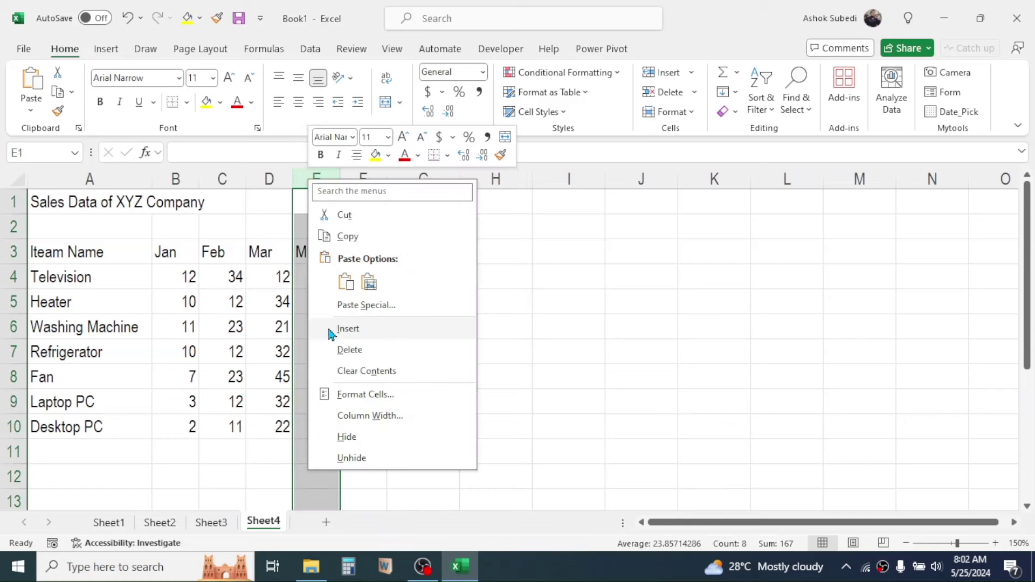
{"action": "left_click", "coordinate": [365, 328]}
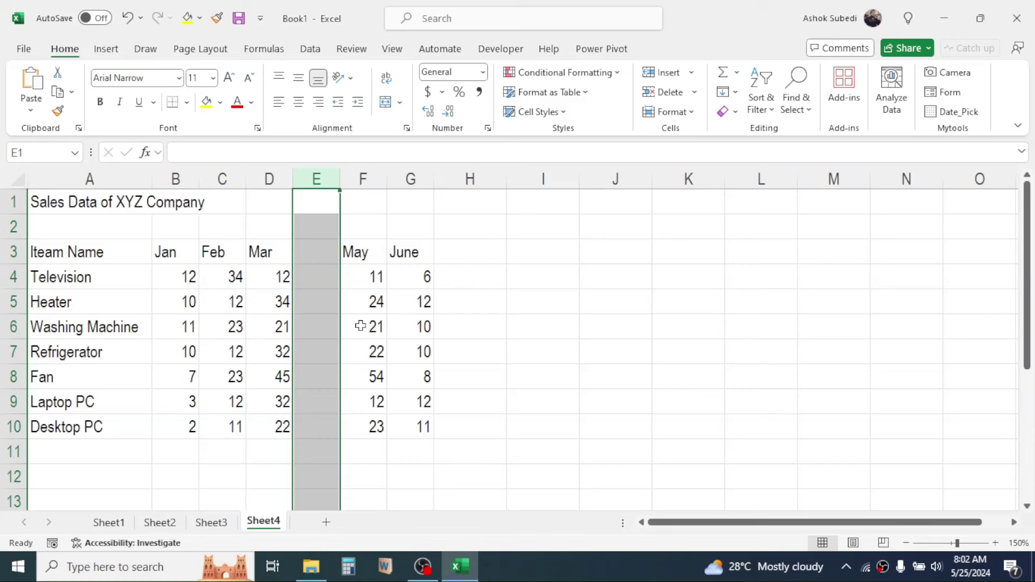
{"action": "left_click", "coordinate": [370, 302]}
{"action": "left_click", "coordinate": [316, 252]}
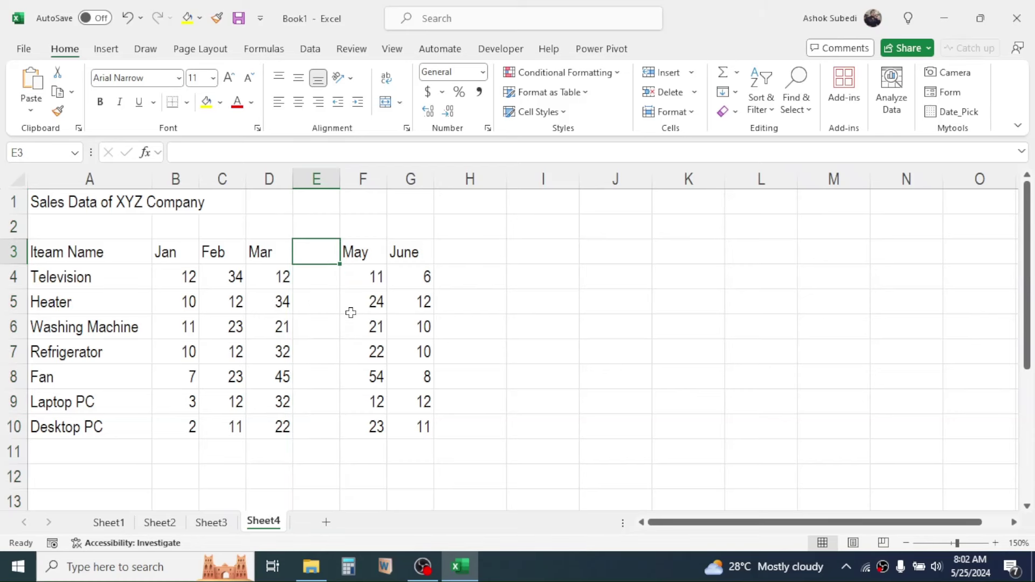
{"action": "type", "text": "April"}
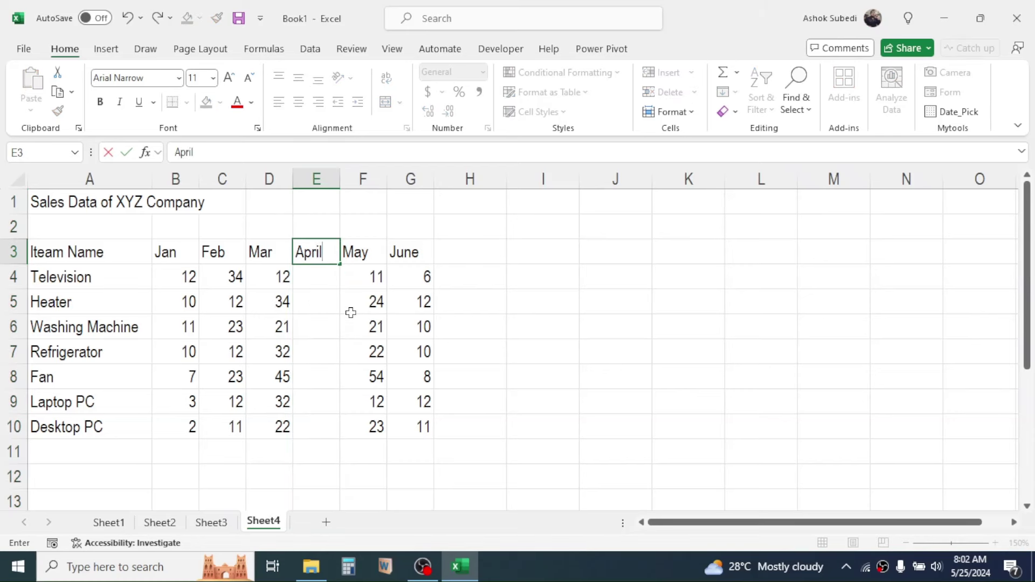
Enter the April sales figures 12, 13, 14, 16, 12, 8 and 3 in cells E4 to E10
{"action": "left_click", "coordinate": [316, 325]}
{"action": "left_click", "coordinate": [316, 276]}
{"action": "type", "text": "12"}
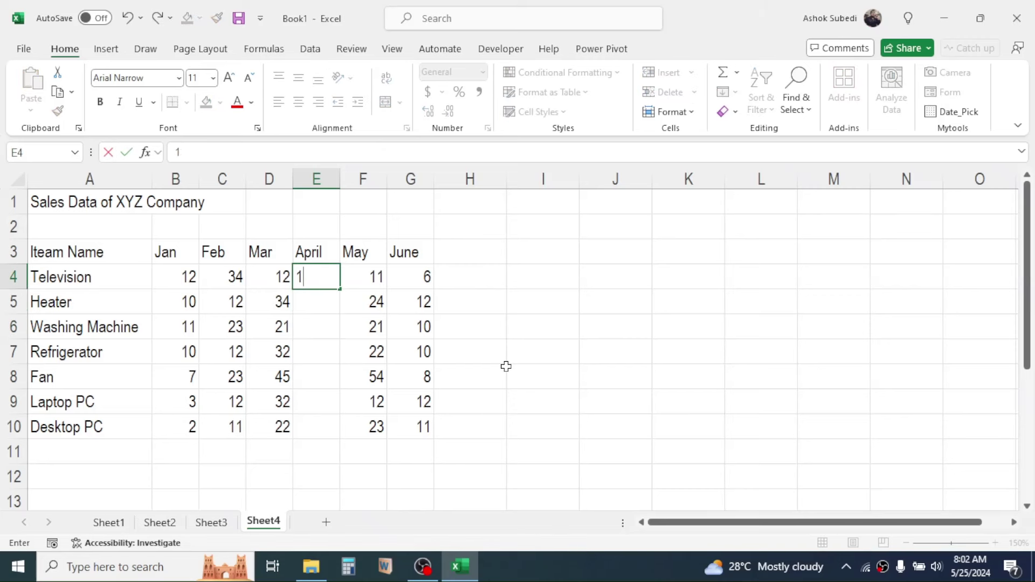
{"action": "key", "text": "Return"}
{"action": "type", "text": "13"}
{"action": "key", "text": "Return"}
{"action": "type", "text": "14"}
{"action": "key", "text": "Return"}
{"action": "type", "text": "16"}
{"action": "key", "text": "Return"}
{"action": "type", "text": "12"}
{"action": "key", "text": "Return"}
{"action": "type", "text": "8"}
{"action": "key", "text": "Return"}
{"action": "type", "text": "3"}
{"action": "key", "text": "Return"}
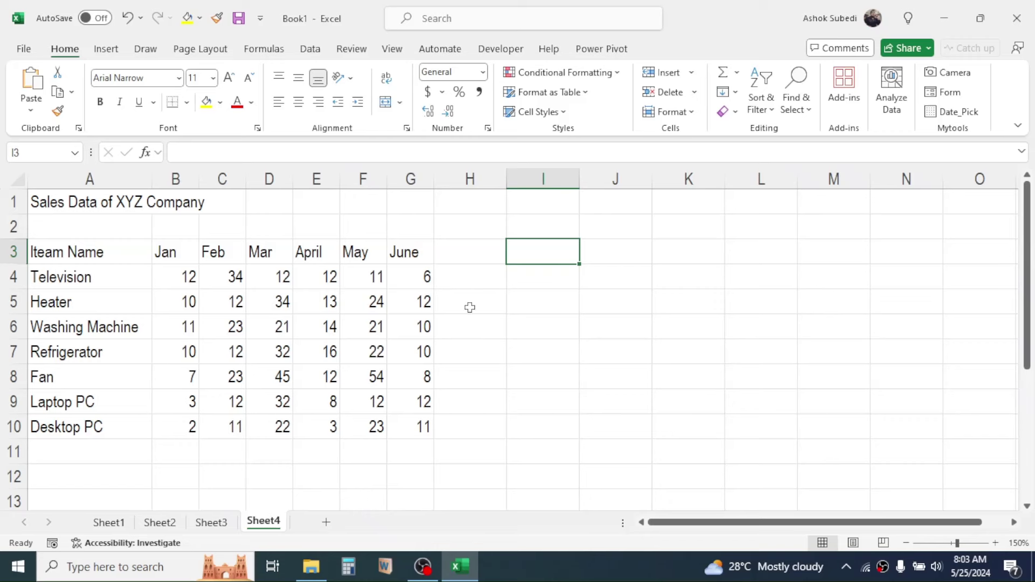
Copy the sales data range A3:G10 and paste it starting at cell J3
{"action": "left_click_drag", "start_coordinate": [97, 258], "coordinate": [413, 423]}
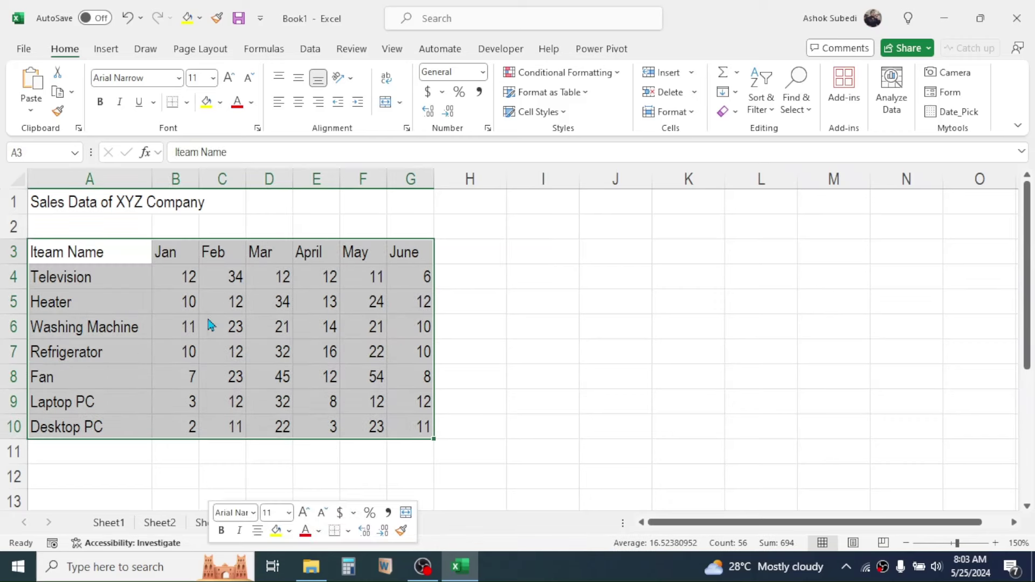
{"action": "right_click", "coordinate": [210, 325]}
{"action": "left_click", "coordinate": [247, 57]}
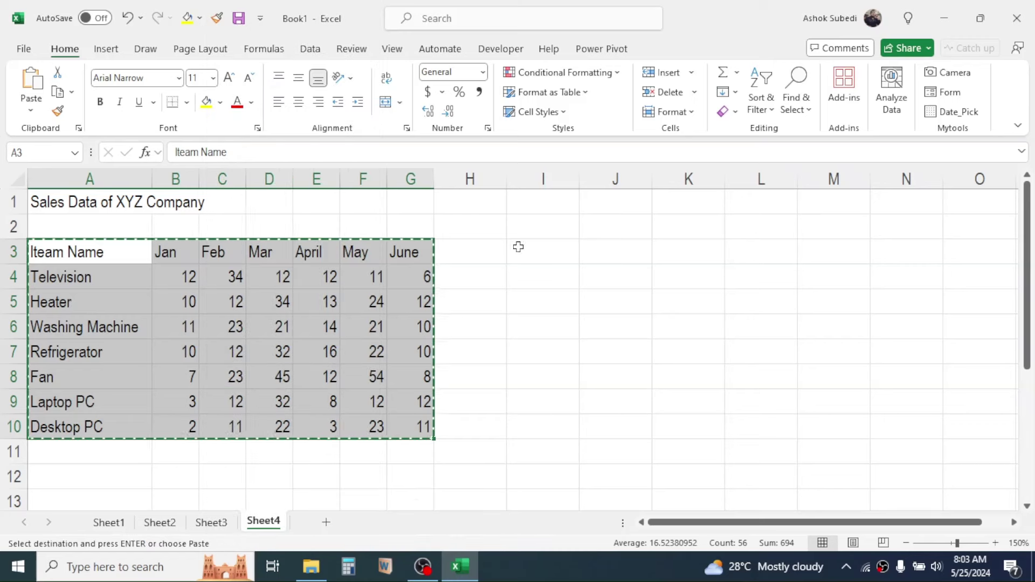
{"action": "left_click", "coordinate": [604, 252]}
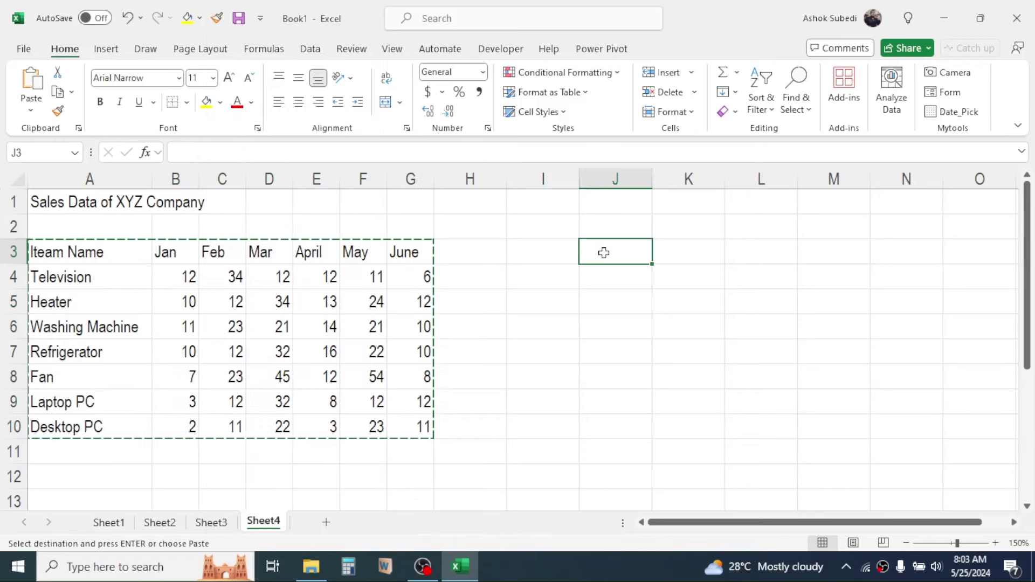
{"action": "right_click", "coordinate": [604, 252]}
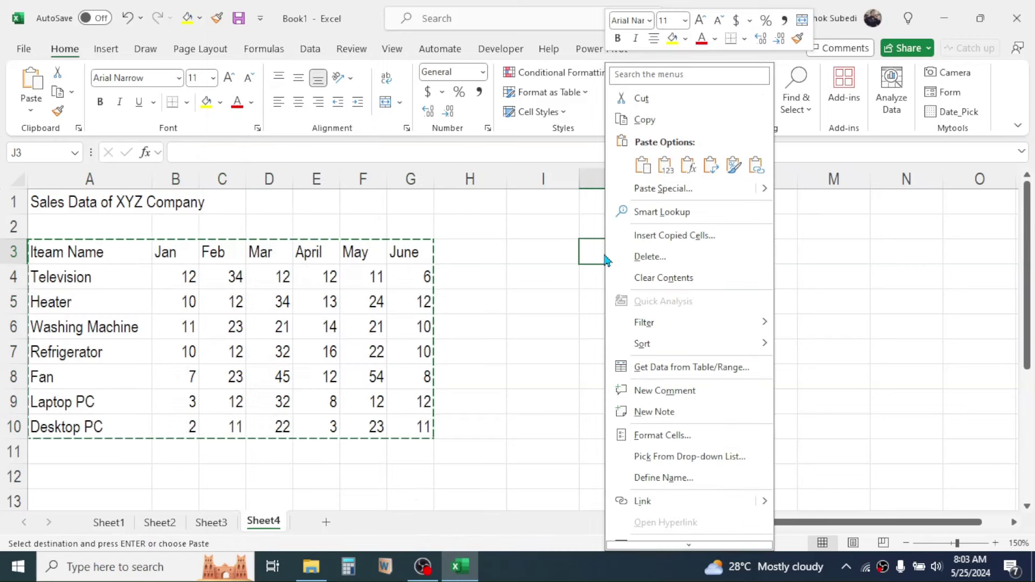
{"action": "left_click", "coordinate": [642, 165]}
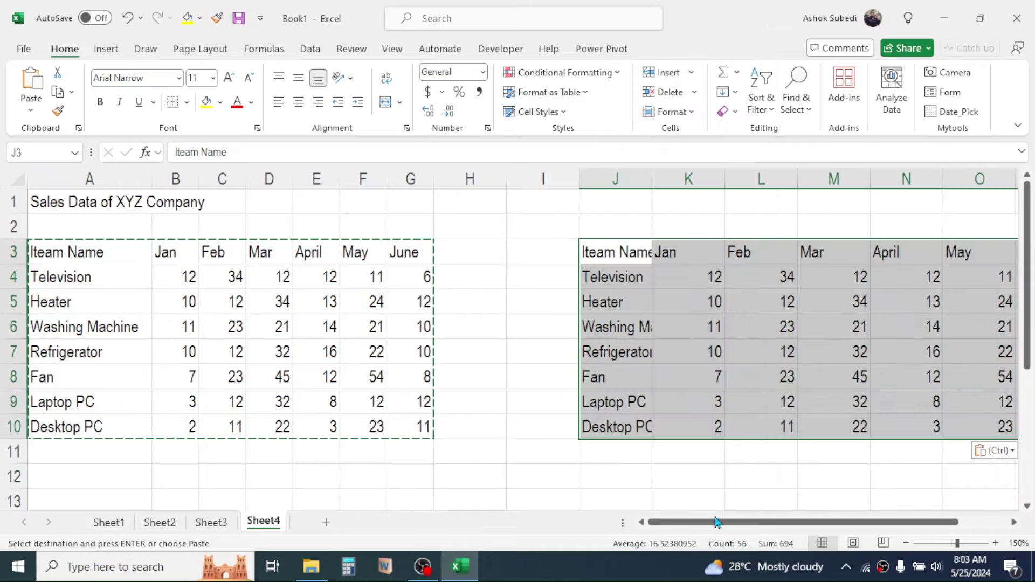
Convert the copied range J3:P10 into an Excel table with its first row as headers
{"action": "left_click_drag", "start_coordinate": [737, 522], "coordinate": [786, 522]}
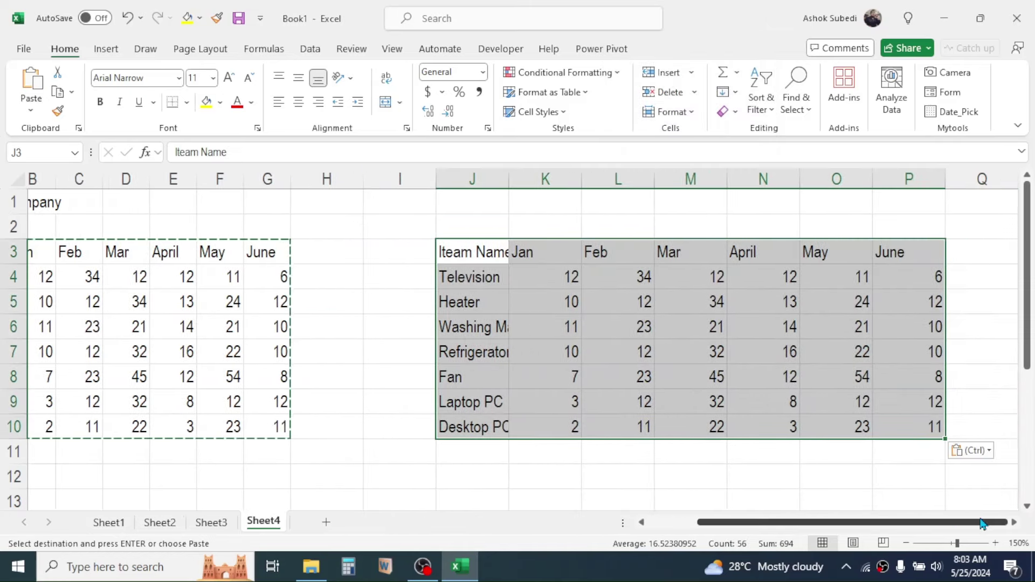
{"action": "left_click", "coordinate": [1014, 521]}
{"action": "left_click", "coordinate": [644, 345]}
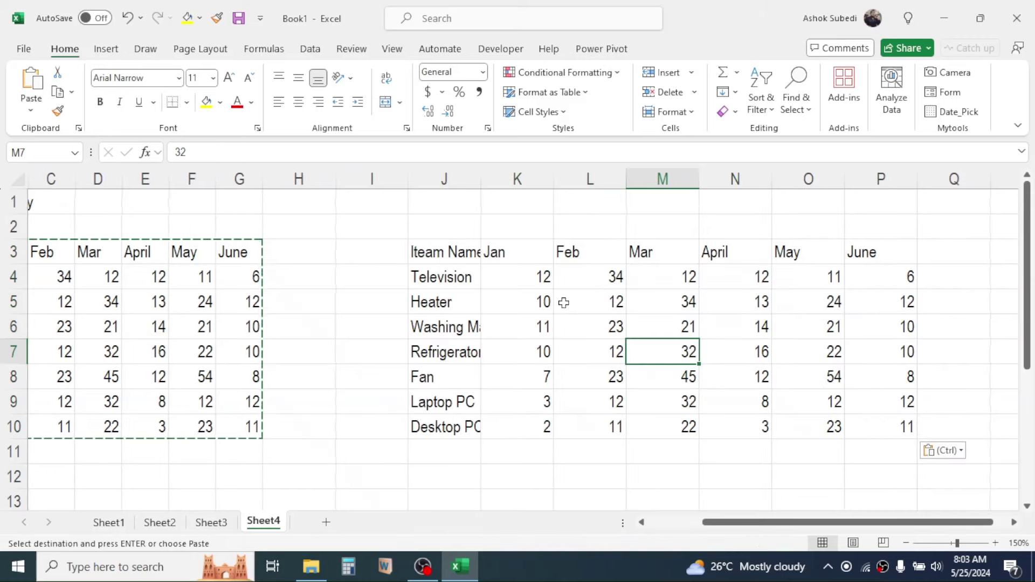
{"action": "left_click_drag", "start_coordinate": [451, 249], "coordinate": [882, 421]}
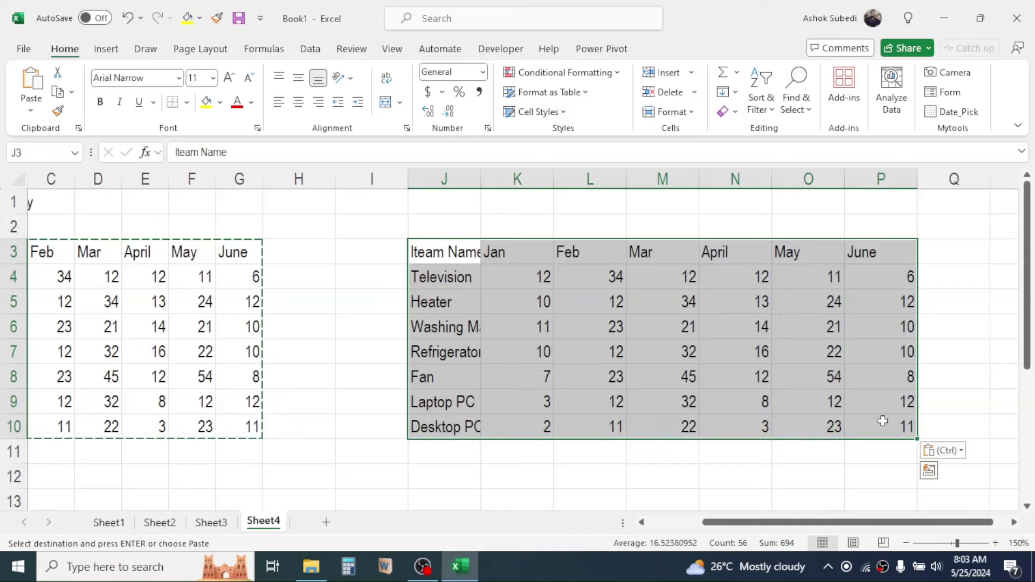
{"action": "left_click", "coordinate": [105, 51]}
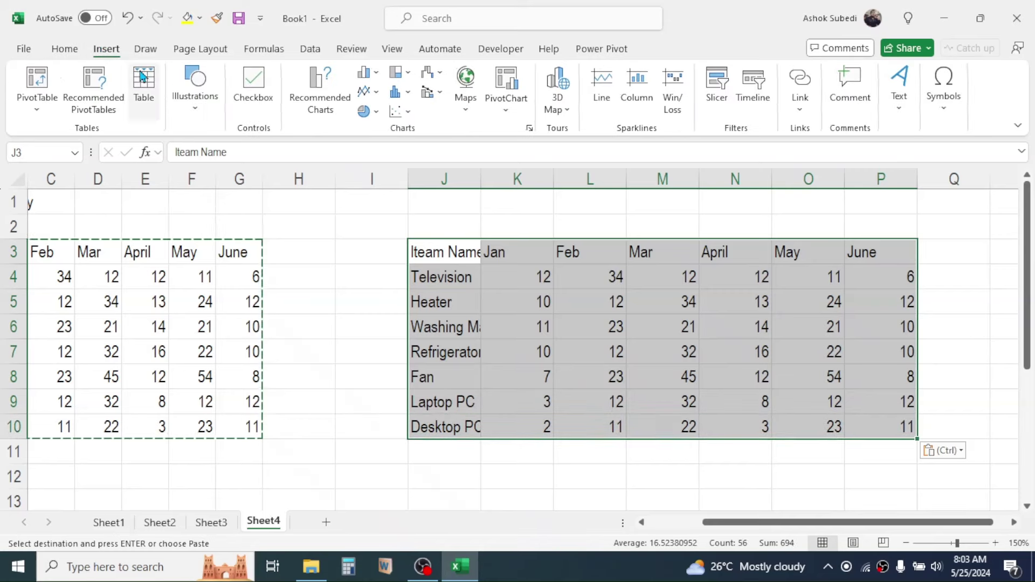
{"action": "left_click", "coordinate": [149, 97]}
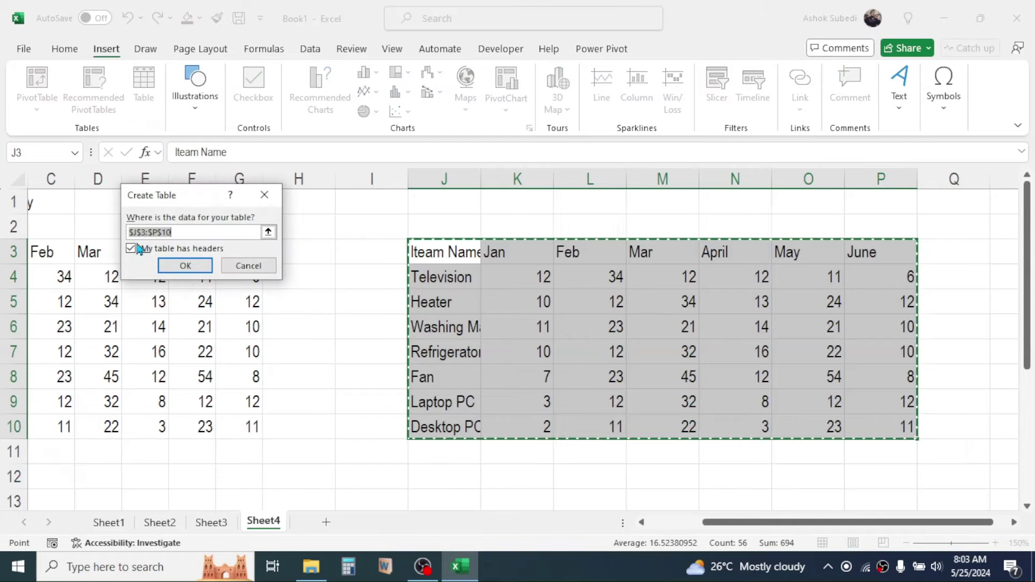
{"action": "left_click_drag", "start_coordinate": [185, 203], "coordinate": [214, 233]}
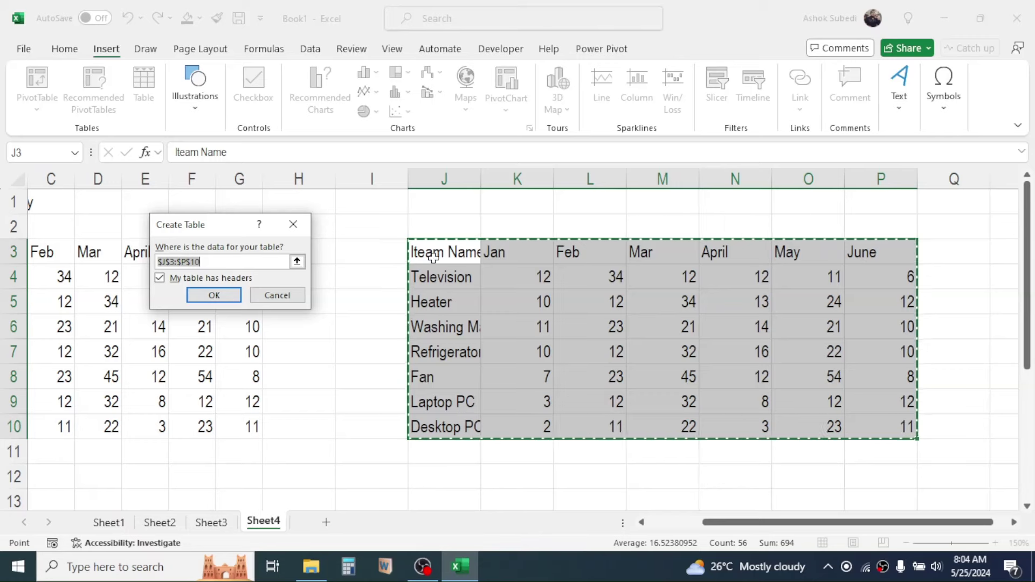
{"action": "left_click", "coordinate": [211, 299]}
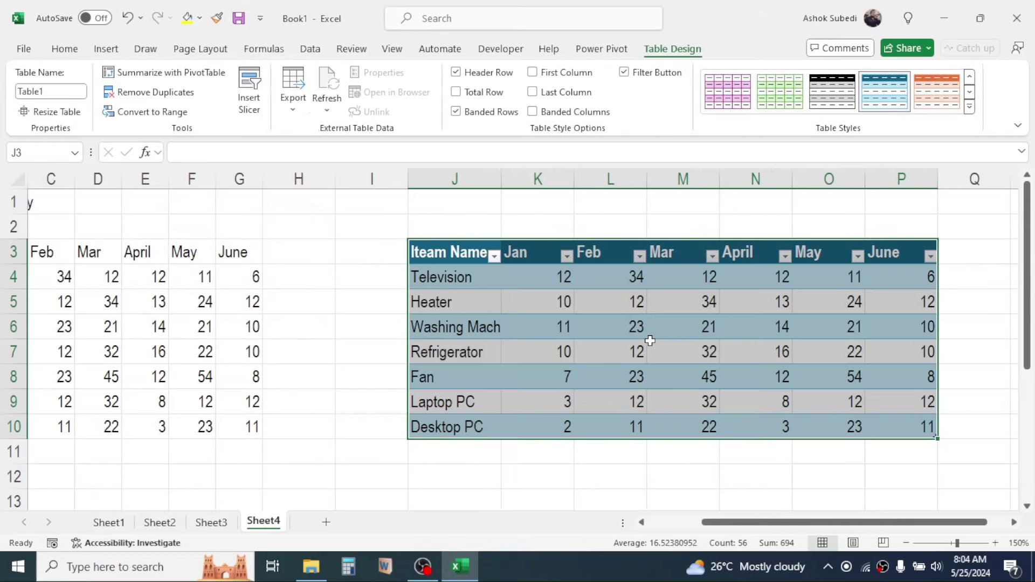
Apply a bright blue banded table style to the table in J3:P10
{"action": "left_click", "coordinate": [653, 345]}
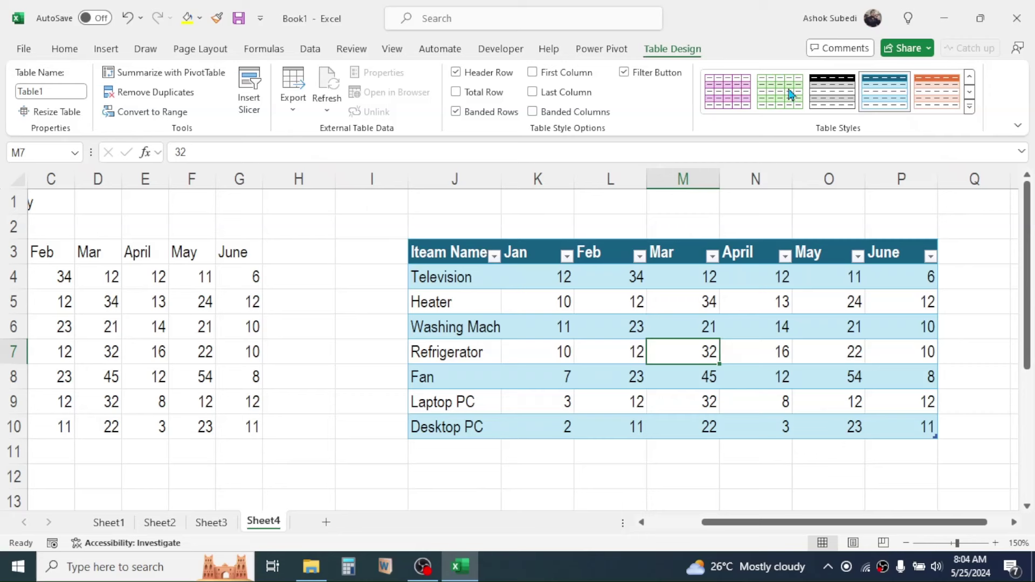
{"action": "left_click", "coordinate": [969, 92]}
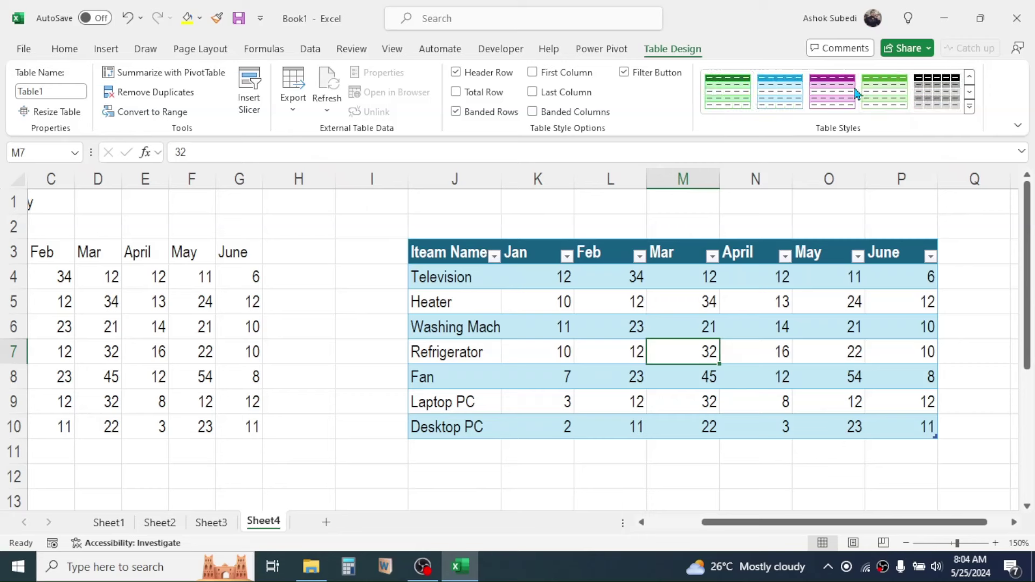
{"action": "left_click", "coordinate": [969, 93]}
{"action": "left_click", "coordinate": [895, 99]}
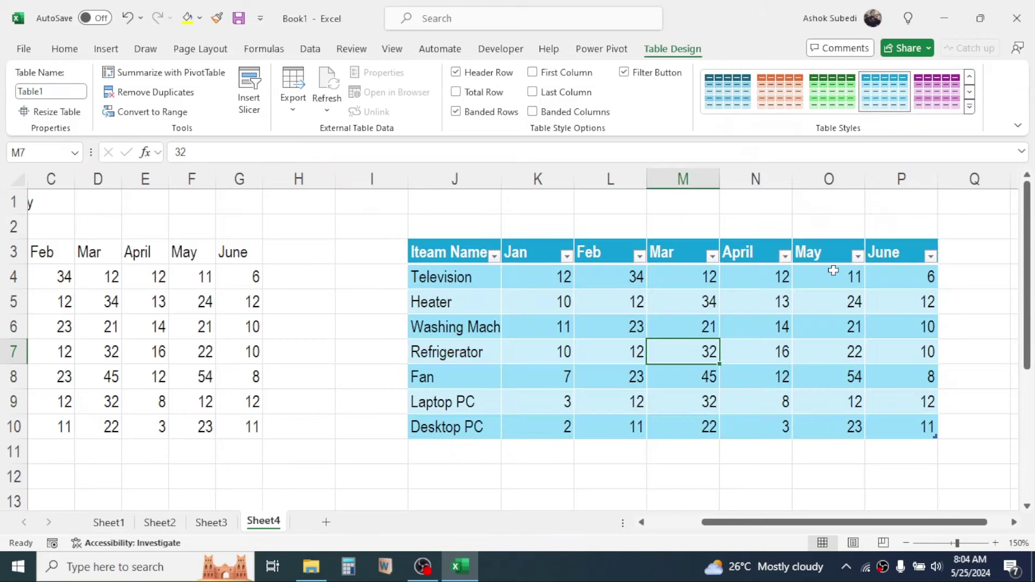
{"action": "left_click", "coordinate": [818, 305]}
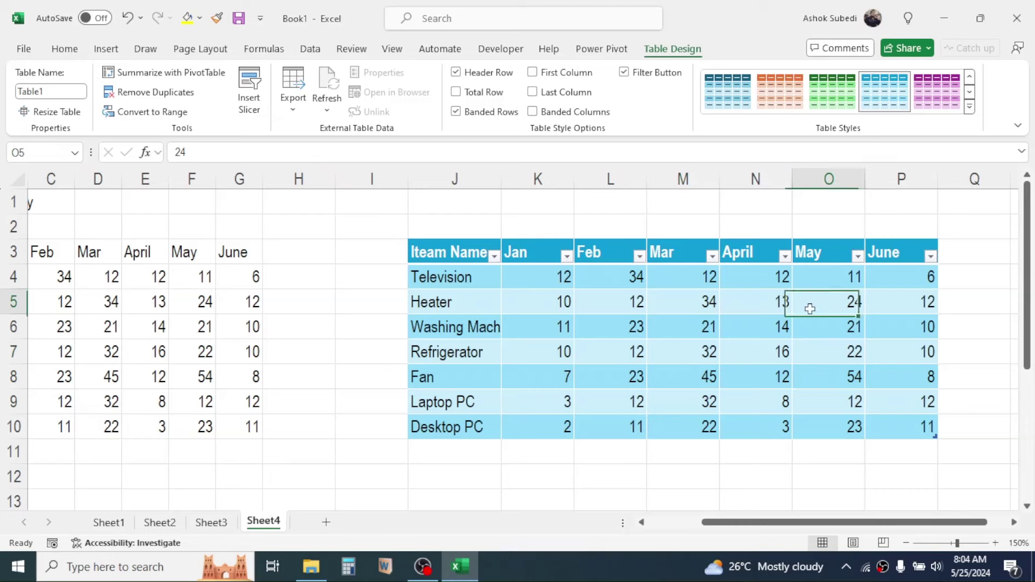
{"action": "left_click", "coordinate": [684, 476]}
Delete the entire formatted table in J3:P10 and return to the original sales data
{"action": "left_click_drag", "start_coordinate": [745, 521], "coordinate": [845, 533]}
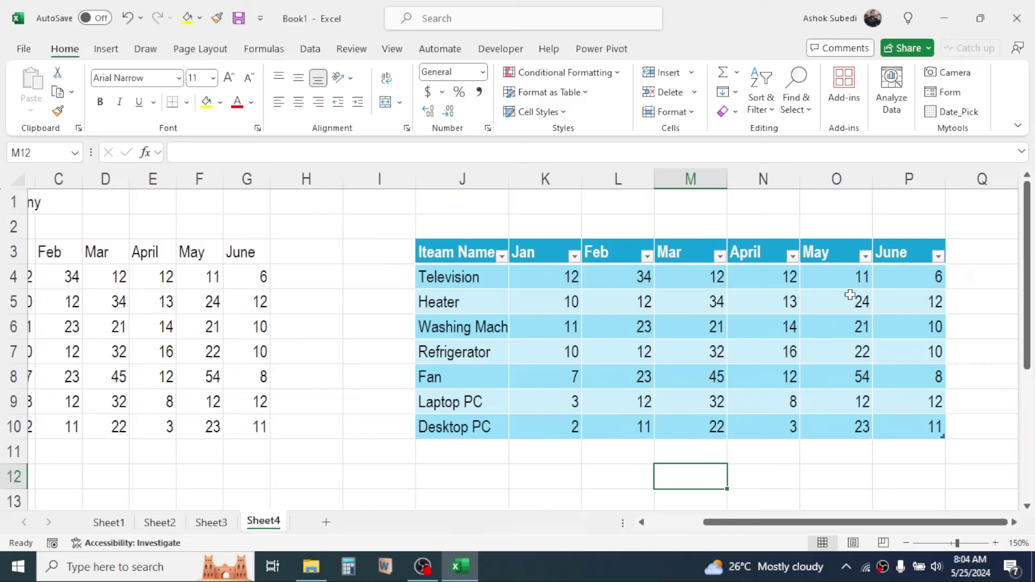
{"action": "left_click_drag", "start_coordinate": [464, 251], "coordinate": [916, 426]}
{"action": "key", "text": "Delete"}
{"action": "key", "text": "Right"}
{"action": "key", "text": "Right"}
{"action": "left_click_drag", "start_coordinate": [846, 521], "coordinate": [791, 521]}
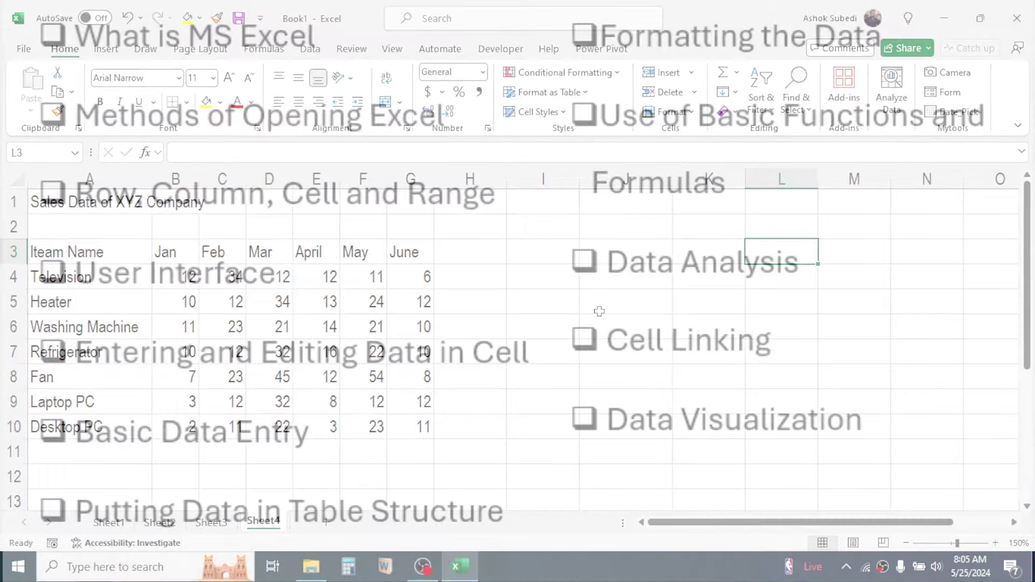
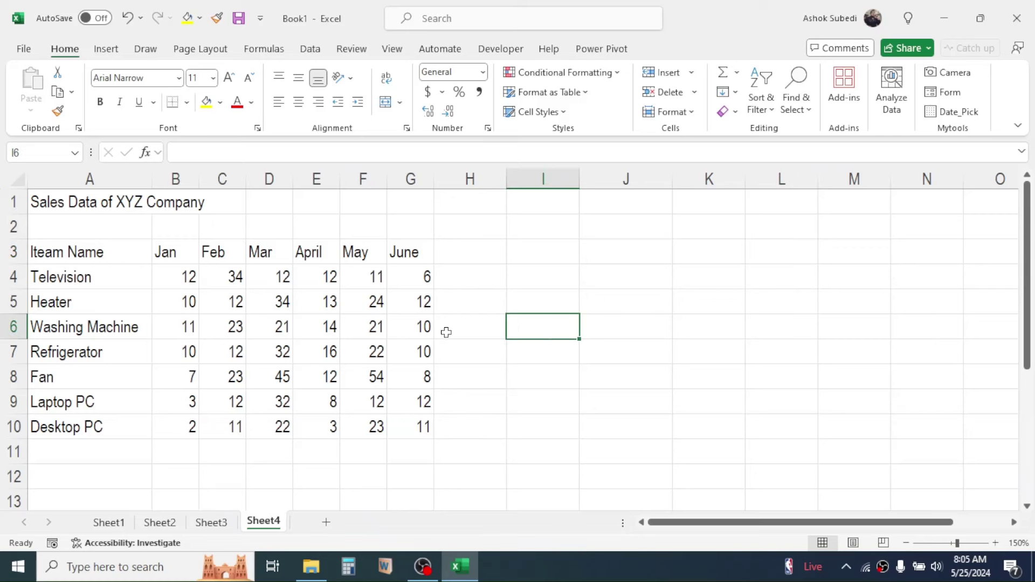
Fill the header cells A3 to G3 with a light green theme color
{"action": "left_click", "coordinate": [267, 326]}
{"action": "left_click", "coordinate": [75, 254]}
{"action": "left_click_drag", "start_coordinate": [115, 251], "coordinate": [399, 253]}
{"action": "left_click", "coordinate": [354, 332]}
{"action": "left_click_drag", "start_coordinate": [83, 249], "coordinate": [393, 250]}
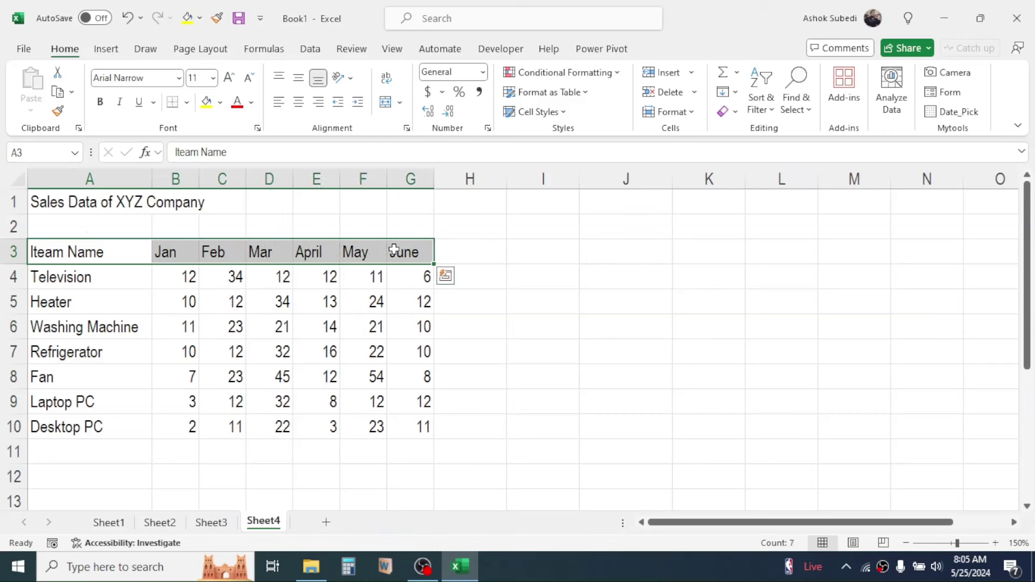
{"action": "left_click", "coordinate": [221, 105]}
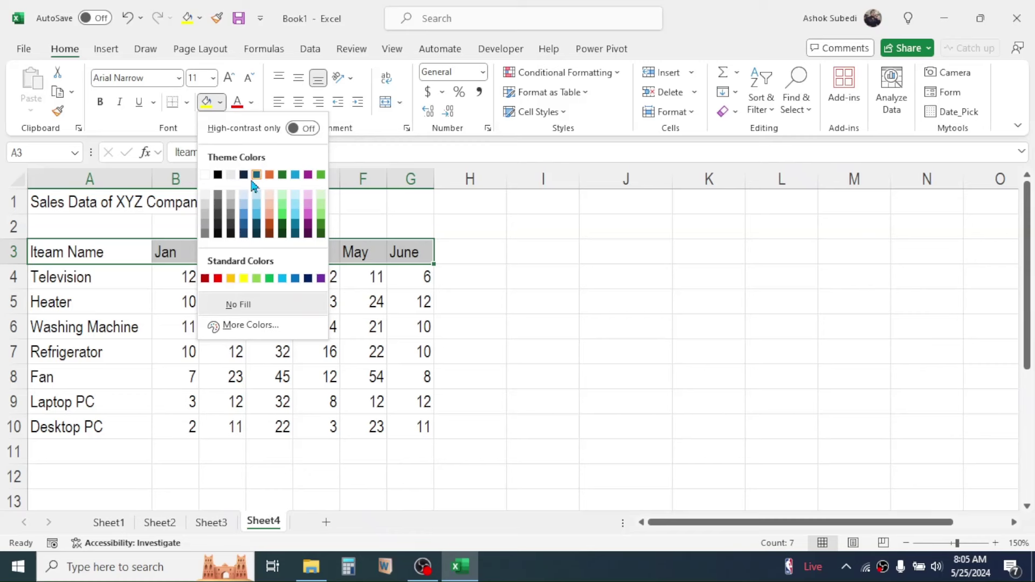
{"action": "left_click", "coordinate": [282, 210]}
{"action": "left_click", "coordinate": [286, 323]}
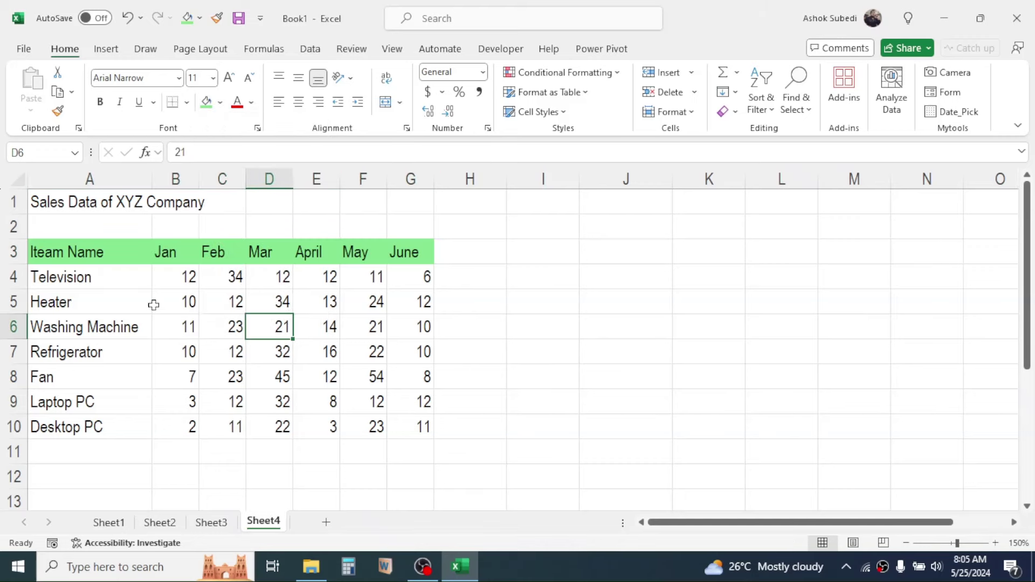
Make the header text in cells A3 to G3 bold
{"action": "left_click", "coordinate": [89, 257]}
{"action": "left_click_drag", "start_coordinate": [89, 257], "coordinate": [428, 253]}
{"action": "left_click", "coordinate": [377, 324]}
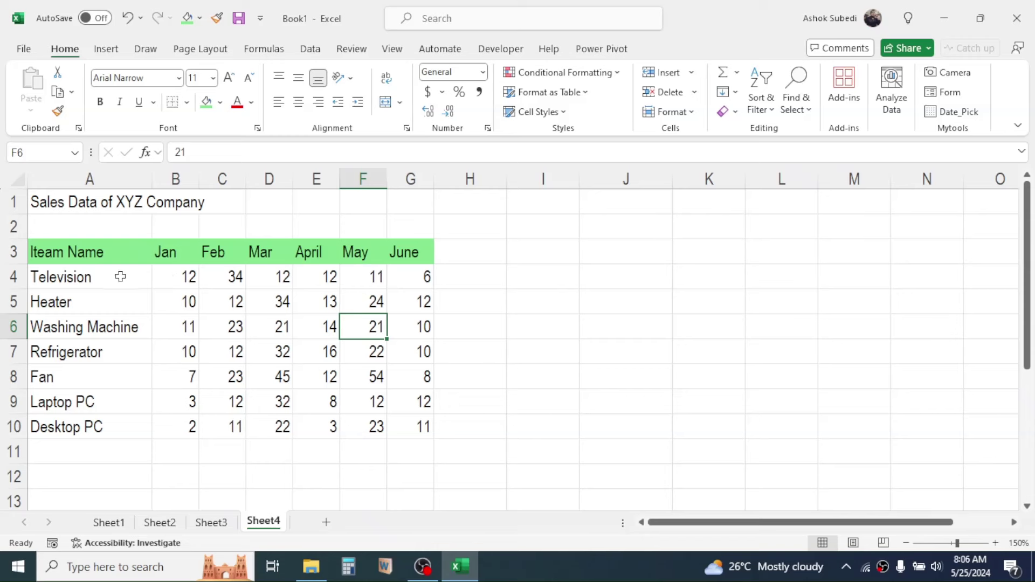
{"action": "left_click_drag", "start_coordinate": [70, 252], "coordinate": [399, 250]}
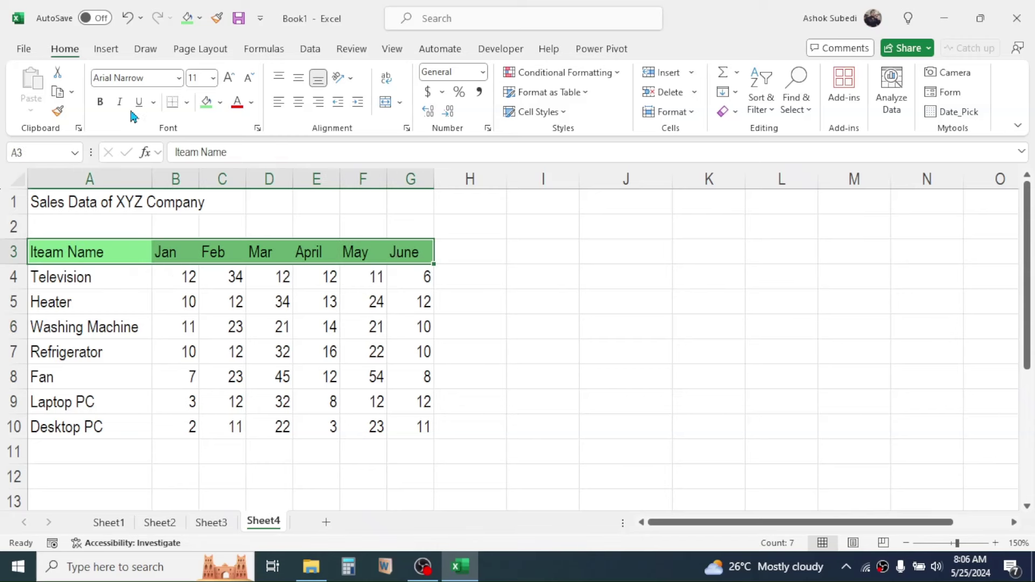
{"action": "left_click", "coordinate": [101, 102]}
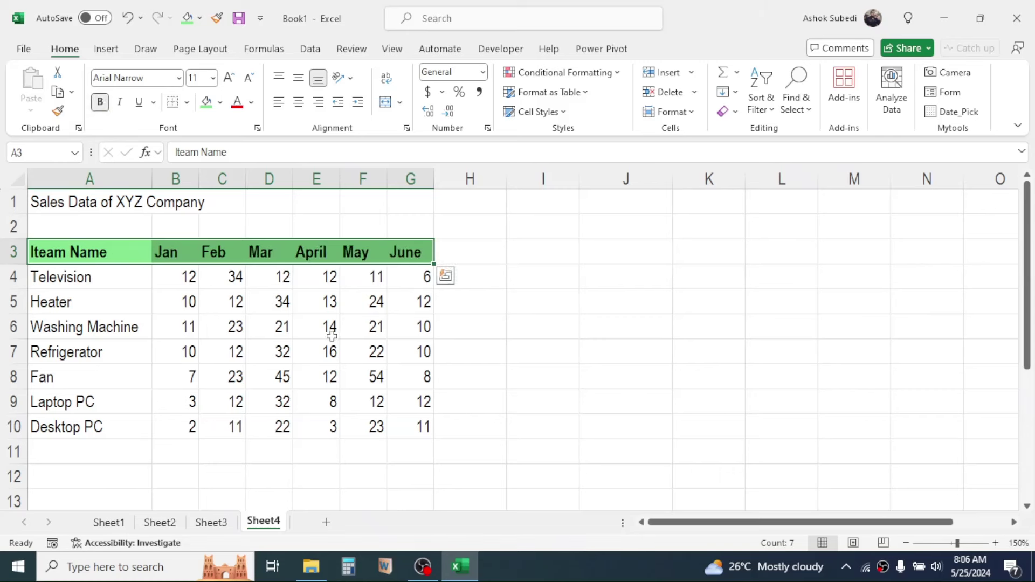
{"action": "left_click", "coordinate": [510, 305]}
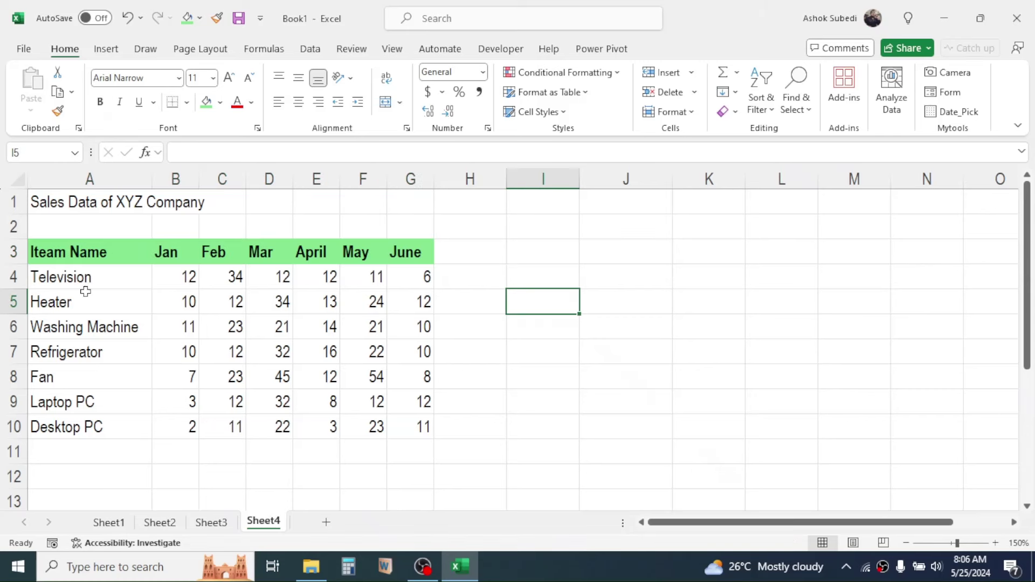
Apply all borders to the sales table in A3:G10
{"action": "left_click_drag", "start_coordinate": [100, 253], "coordinate": [395, 426]}
{"action": "left_click", "coordinate": [186, 103]}
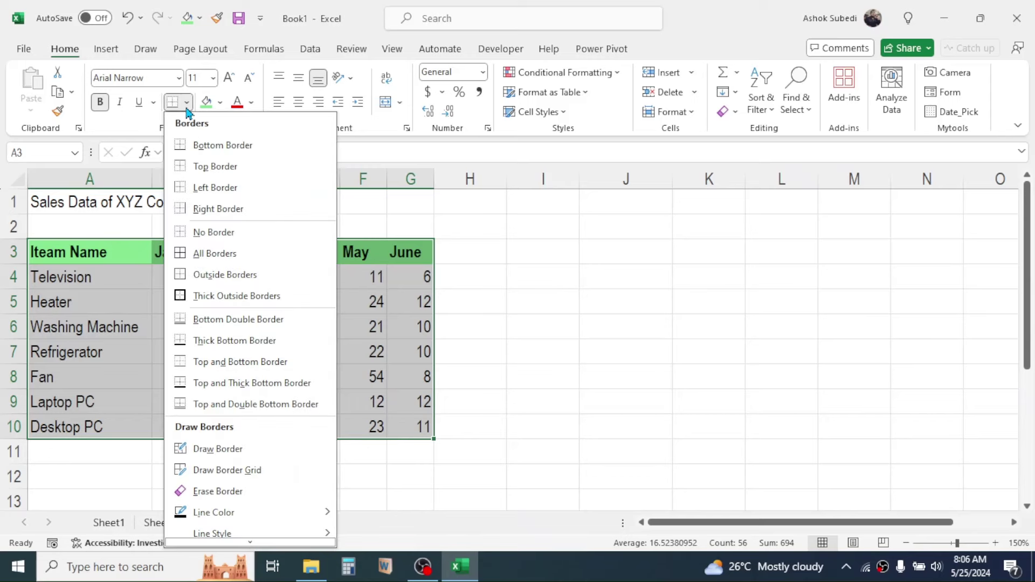
{"action": "left_click", "coordinate": [201, 256]}
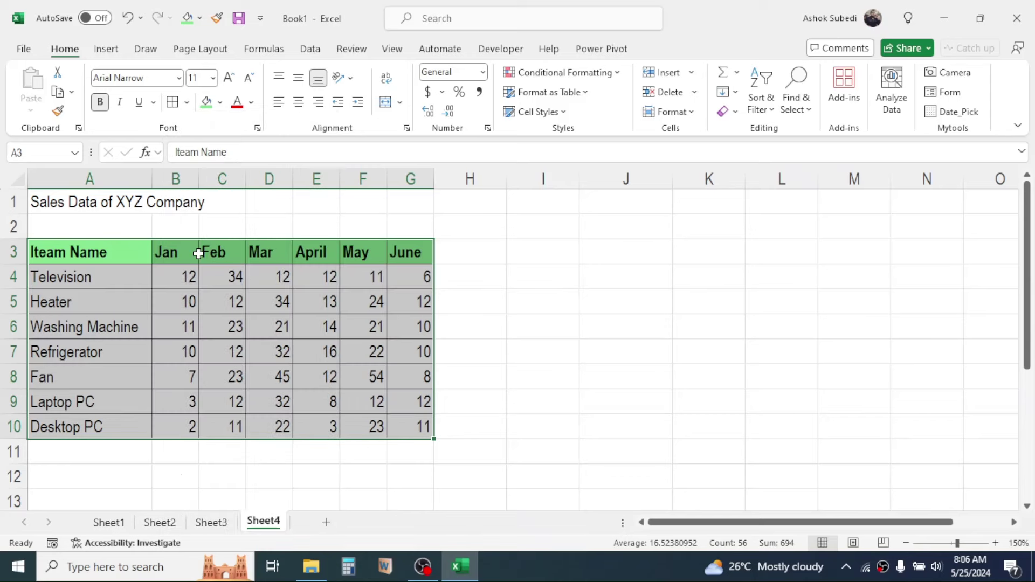
{"action": "left_click", "coordinate": [272, 377]}
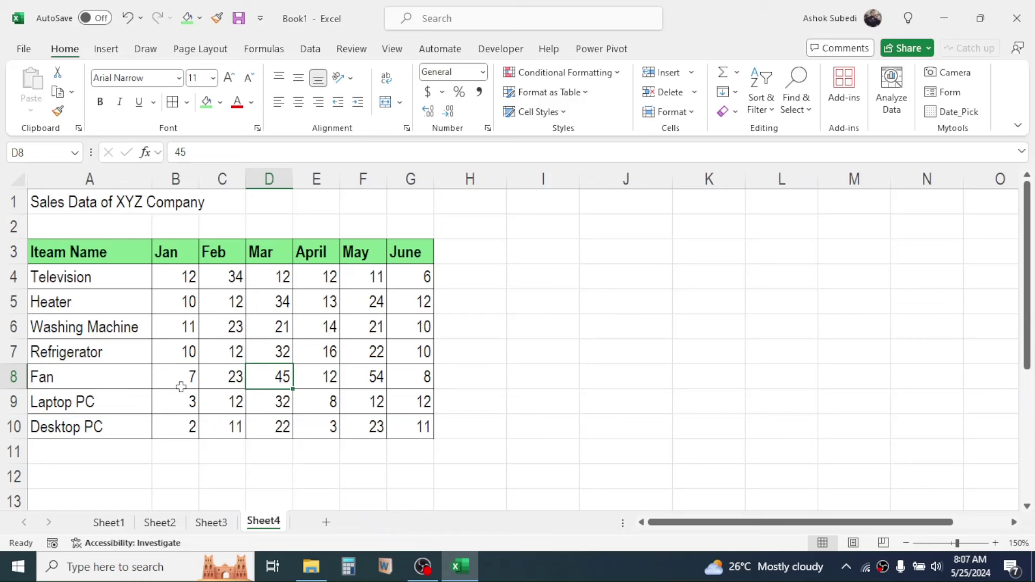
Insert a new row above the Fan row and enter "Microwave Oven" as its item name in A8
{"action": "left_click", "coordinate": [11, 376]}
{"action": "right_click", "coordinate": [11, 376]}
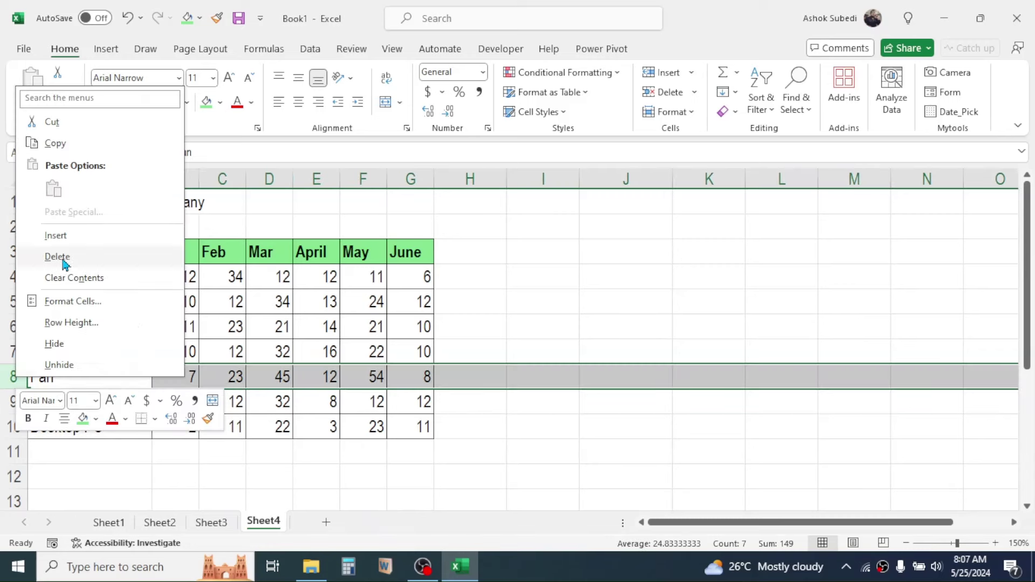
{"action": "left_click", "coordinate": [68, 240]}
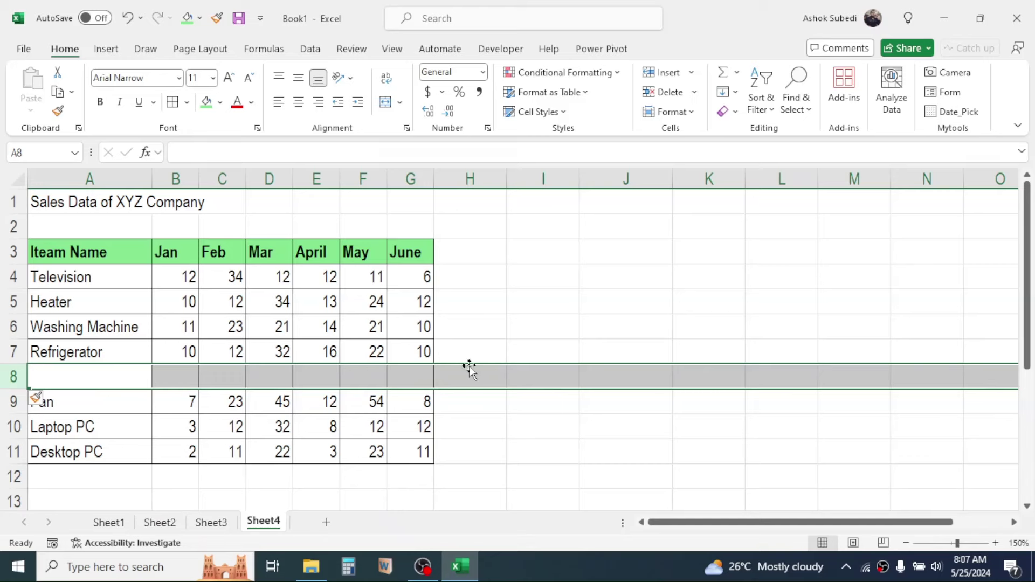
{"action": "left_click", "coordinate": [86, 381]}
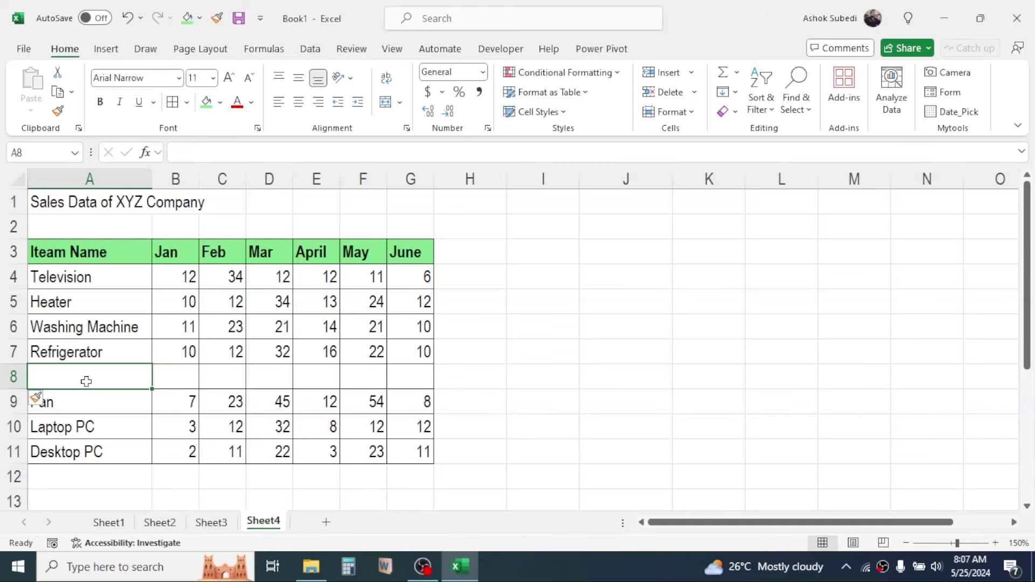
{"action": "type", "text": "Microwave Oven"}
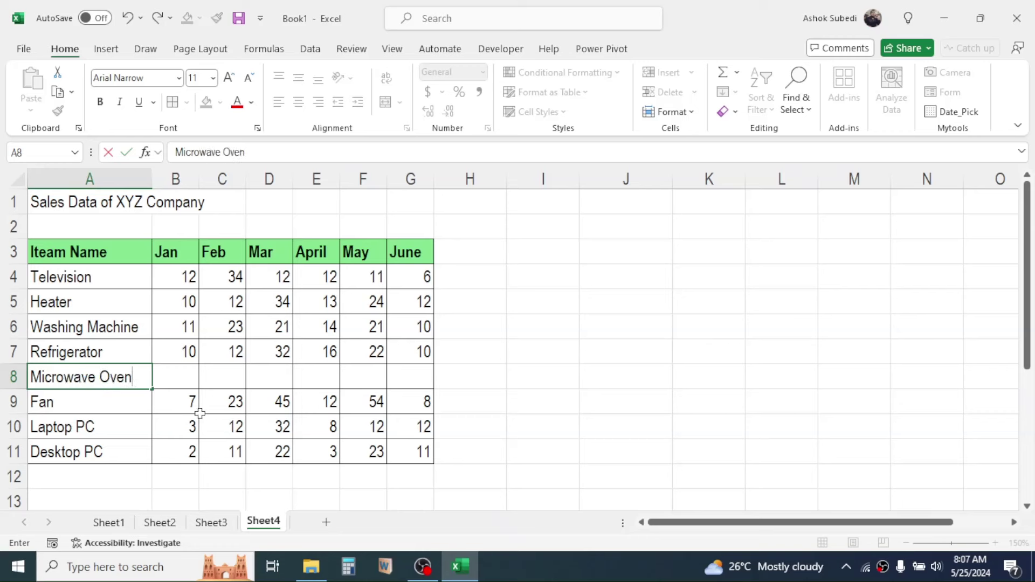
{"action": "left_click", "coordinate": [229, 419]}
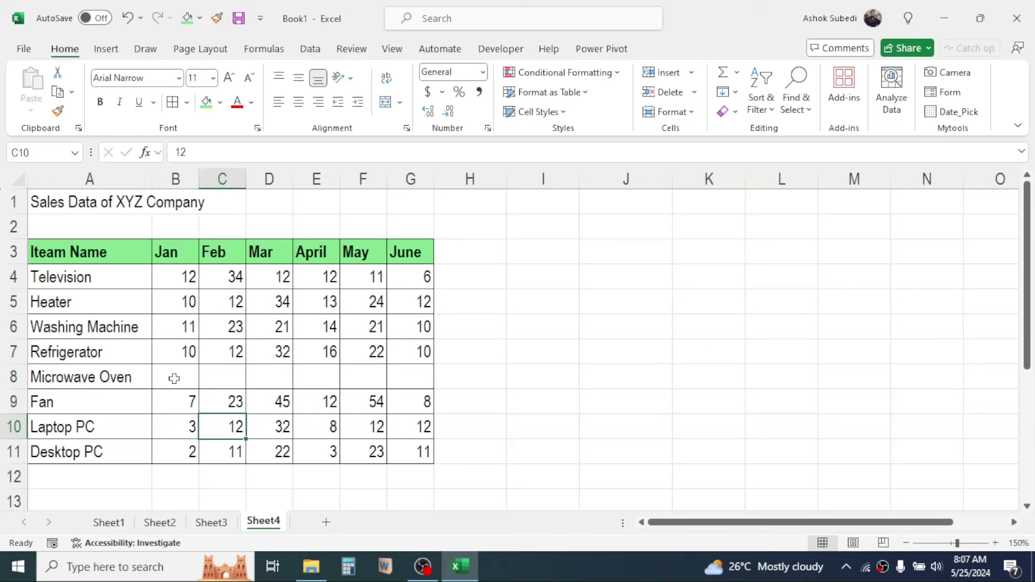
Fill all the Microwave Oven month cells, B8 to G8, with the value 12 at once
{"action": "left_click_drag", "start_coordinate": [171, 380], "coordinate": [405, 383]}
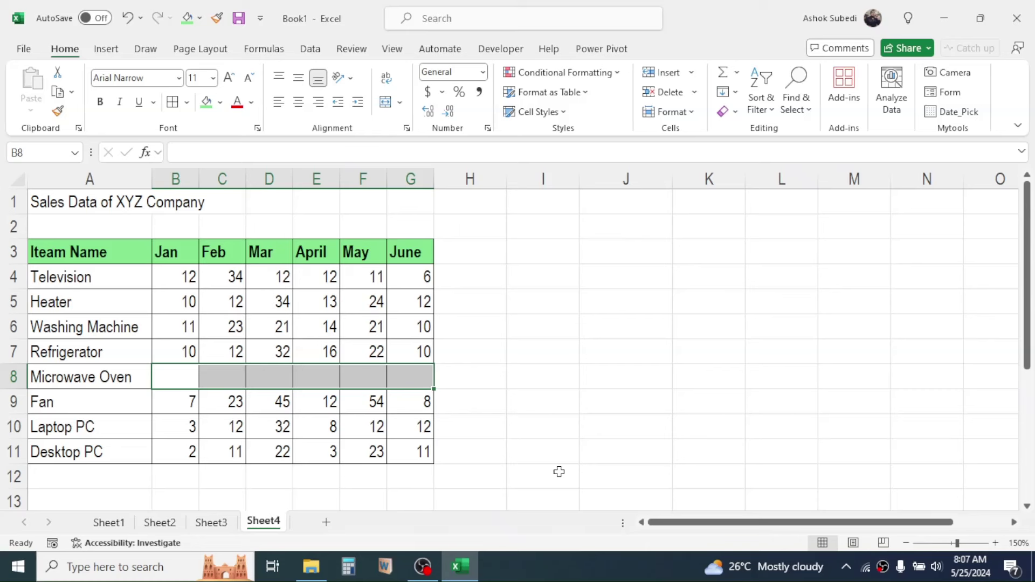
{"action": "type", "text": "12"}
{"action": "key", "text": "ctrl+Return"}
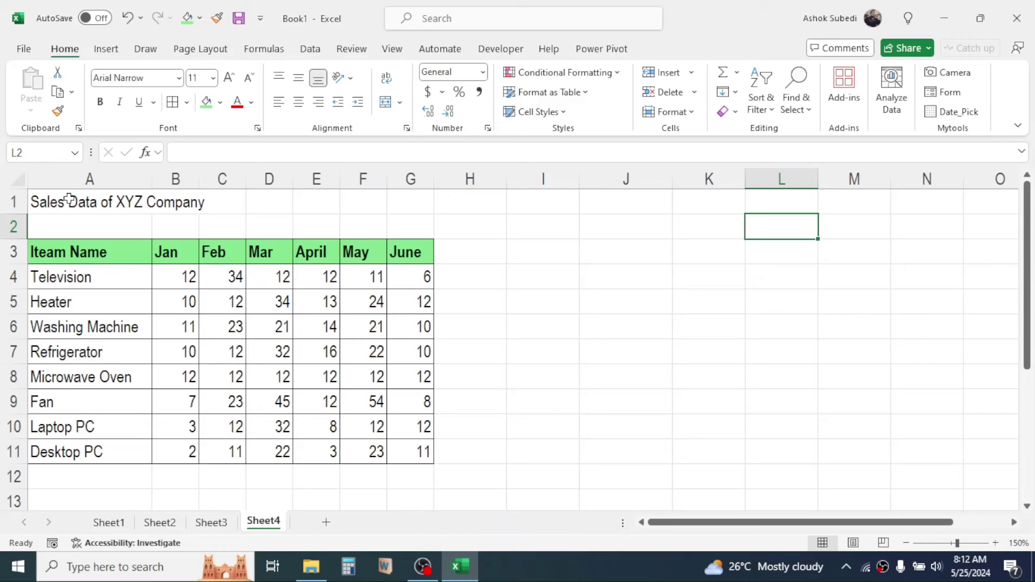
Merge and center the title "Sales Data of XYZ Company" across cells A1 to G1
{"action": "left_click_drag", "start_coordinate": [68, 200], "coordinate": [424, 203]}
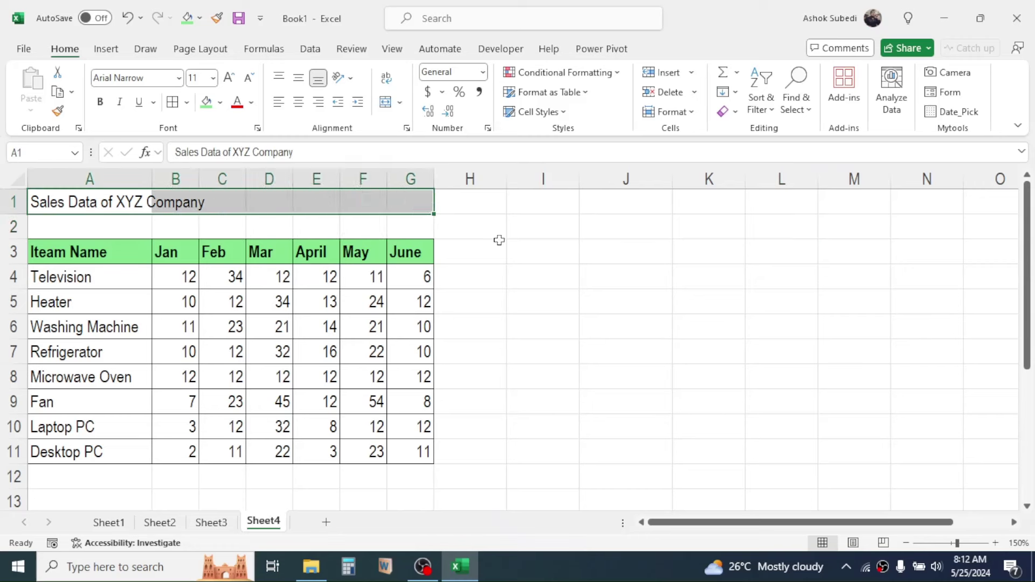
{"action": "left_click", "coordinate": [539, 237]}
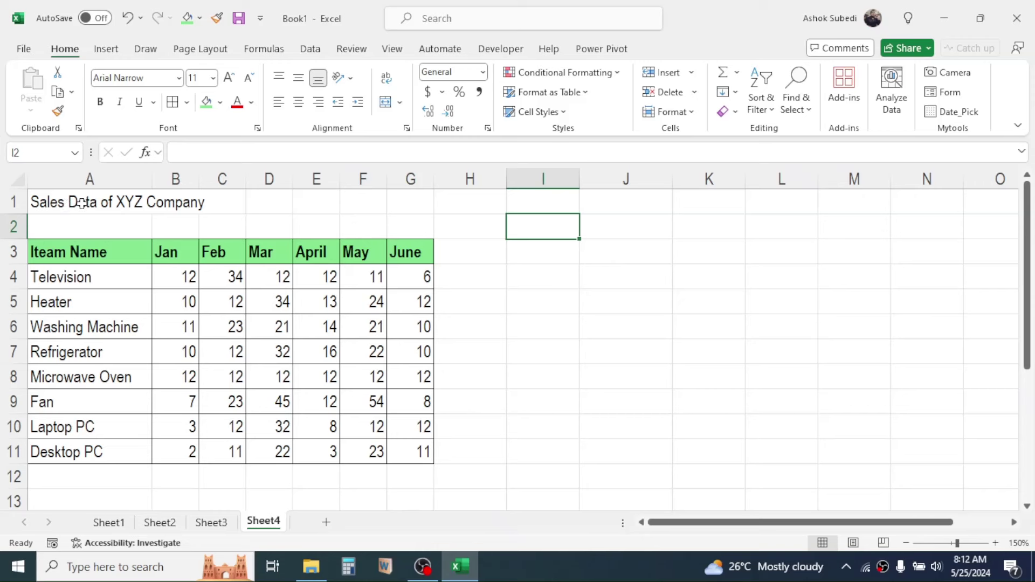
{"action": "left_click_drag", "start_coordinate": [76, 200], "coordinate": [410, 199]}
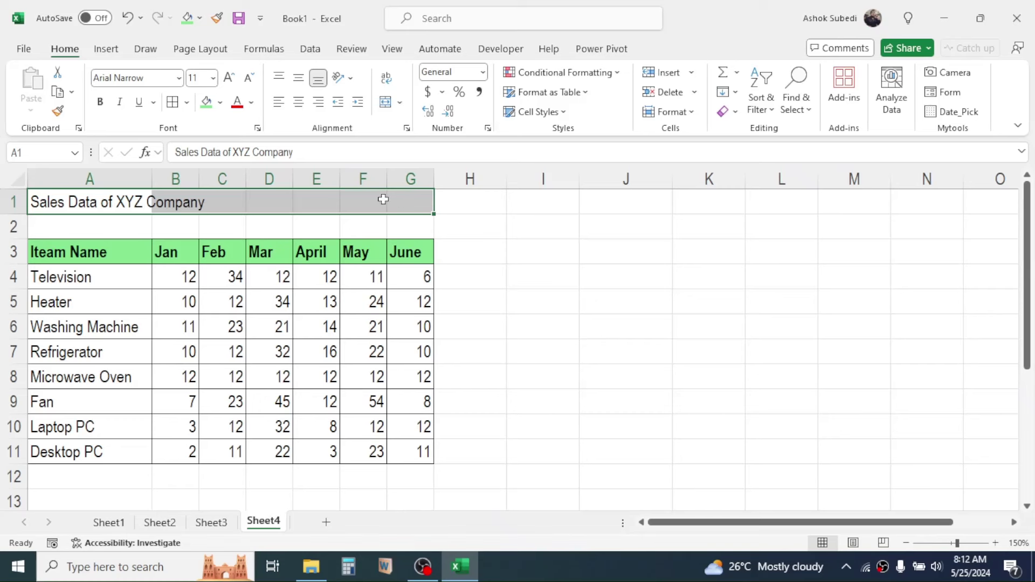
{"action": "left_click", "coordinate": [387, 109]}
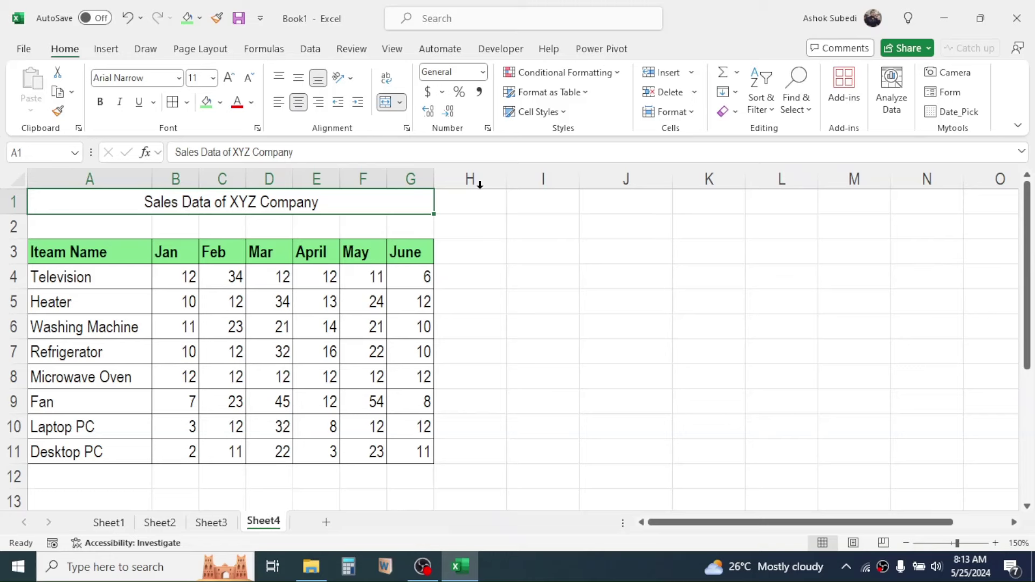
{"action": "left_click", "coordinate": [581, 241]}
Fill the merged title cell in row 1 with a light blue theme color
{"action": "left_click", "coordinate": [336, 204]}
{"action": "left_click", "coordinate": [220, 102]}
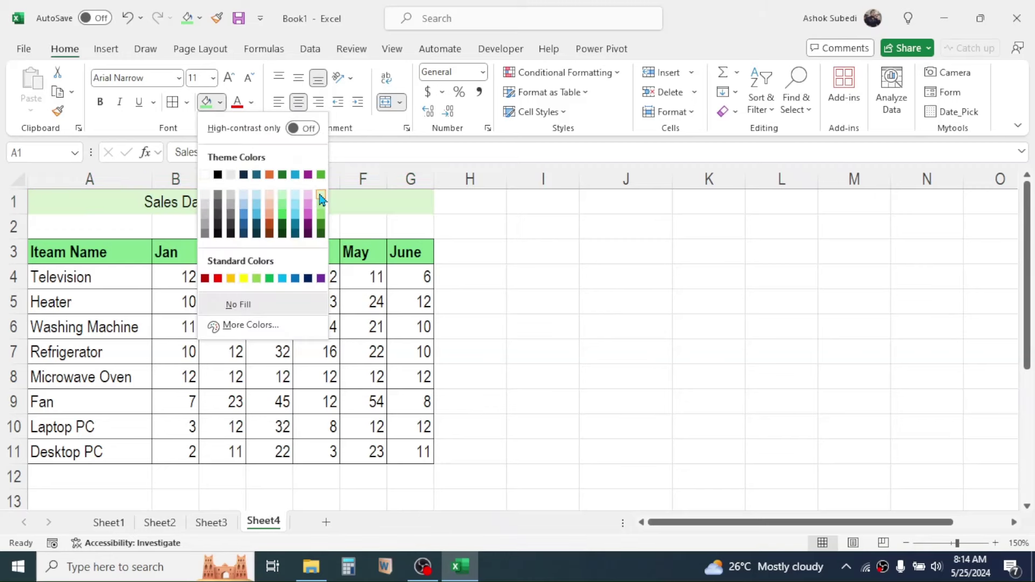
{"action": "left_click", "coordinate": [243, 216]}
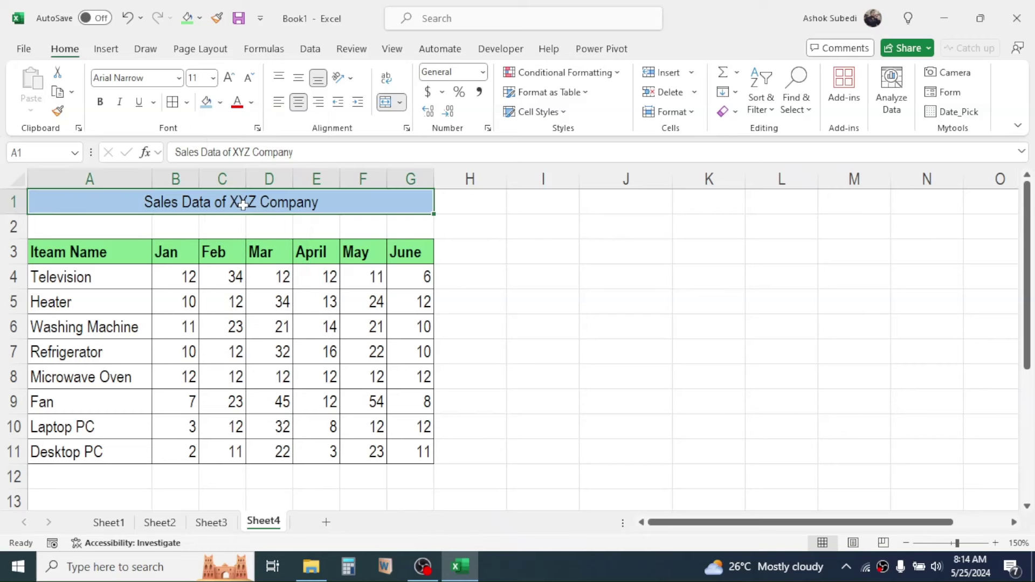
{"action": "left_click", "coordinate": [612, 308]}
Look through Sheet1, Sheet2 and Sheet3 for content and return to the sales data on Sheet4
{"action": "left_click", "coordinate": [110, 523]}
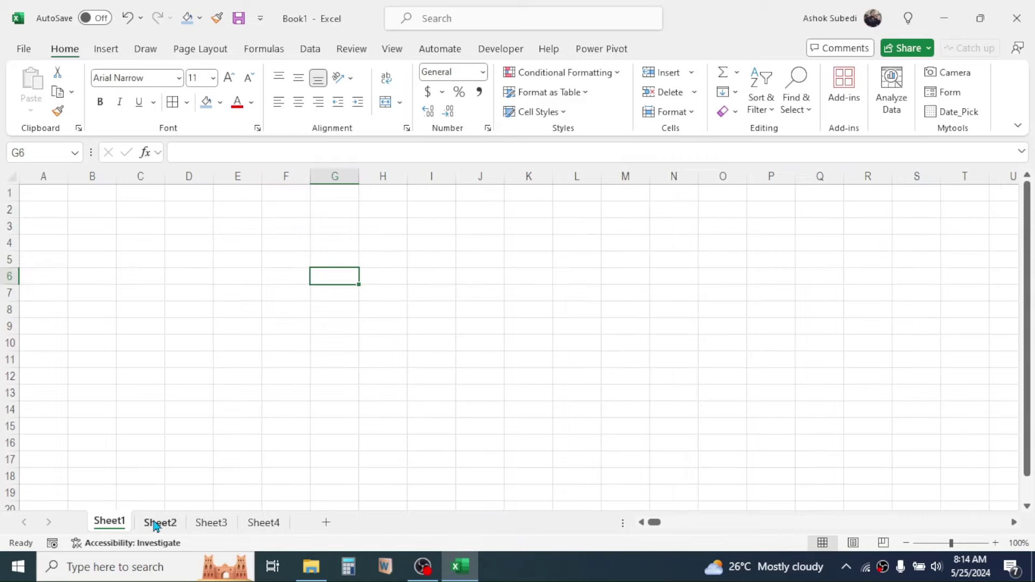
{"action": "left_click", "coordinate": [153, 523]}
{"action": "left_click", "coordinate": [210, 523]}
{"action": "left_click", "coordinate": [260, 523]}
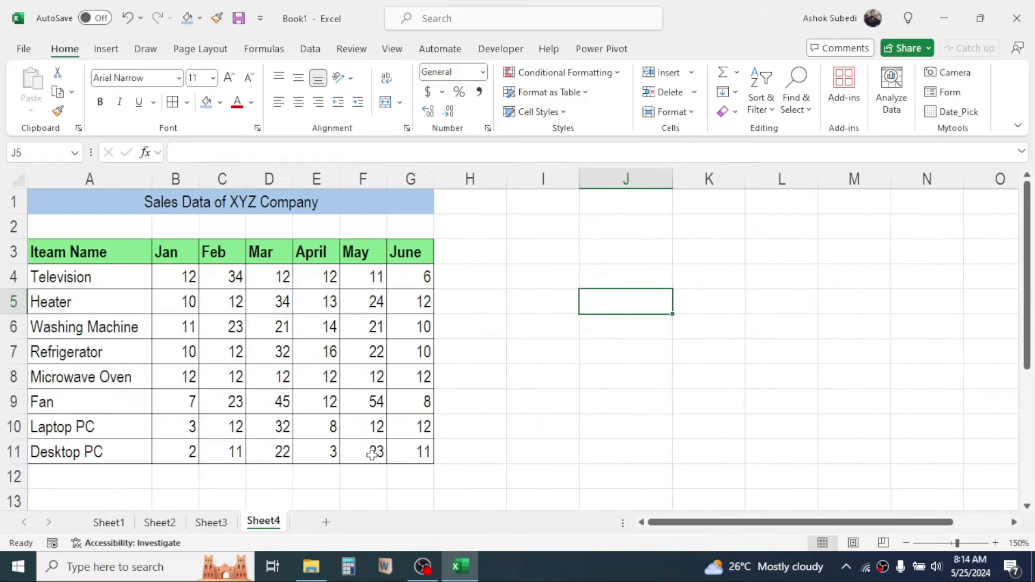
{"action": "left_click", "coordinate": [109, 523]}
{"action": "left_click", "coordinate": [162, 523]}
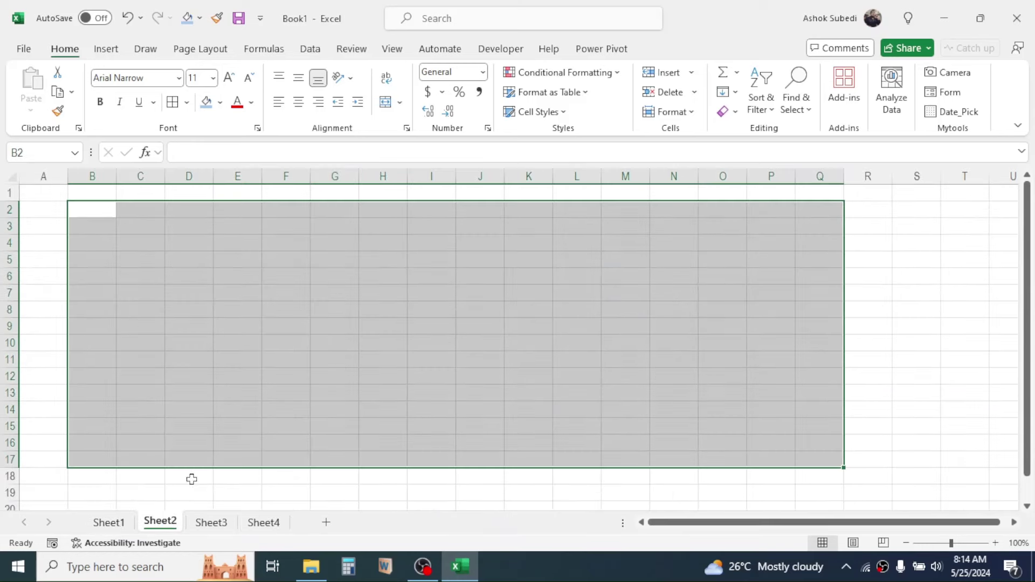
{"action": "left_click", "coordinate": [210, 522]}
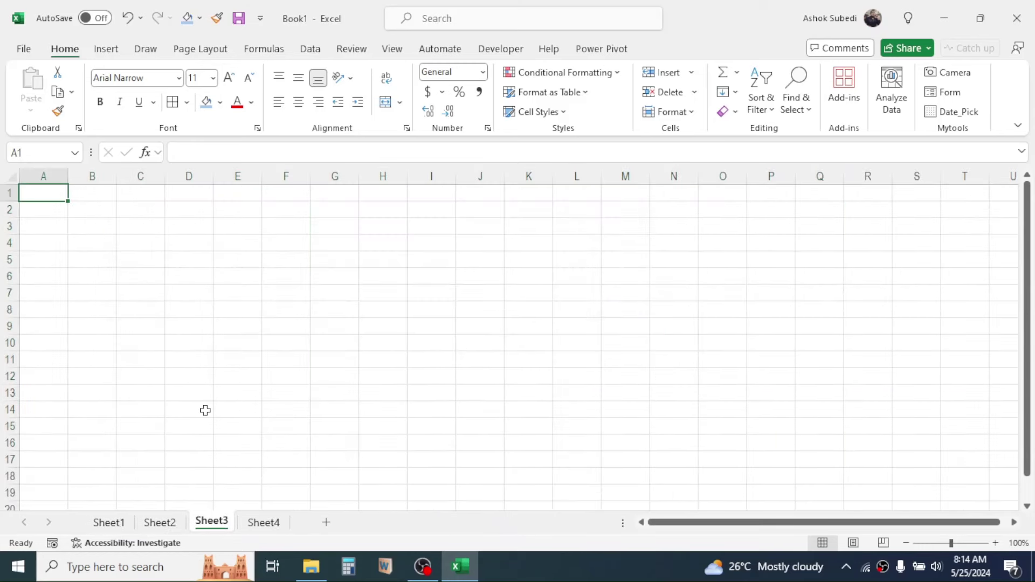
{"action": "left_click", "coordinate": [264, 523]}
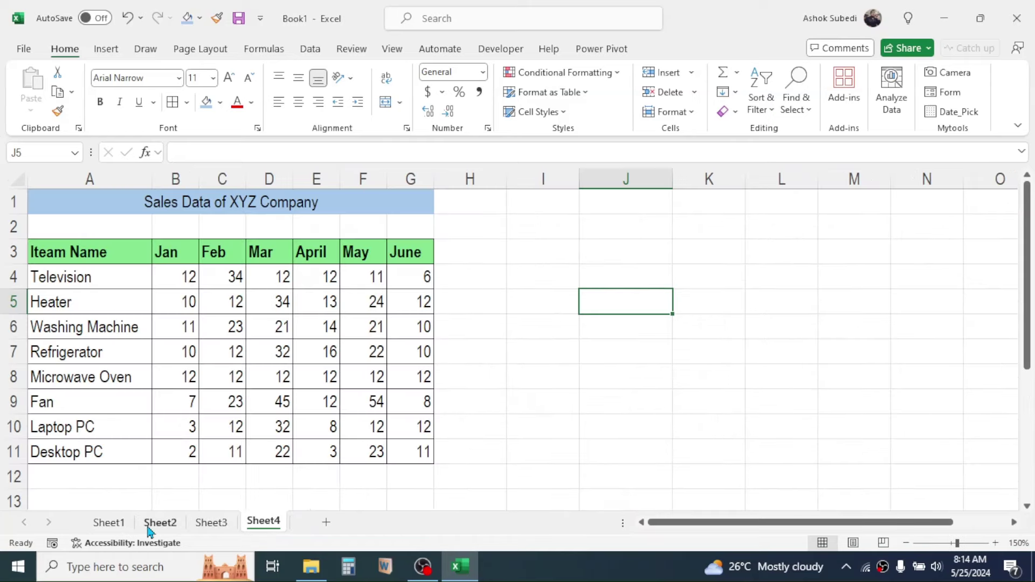
Delete the empty worksheet Sheet1 from the workbook
{"action": "left_click", "coordinate": [111, 524]}
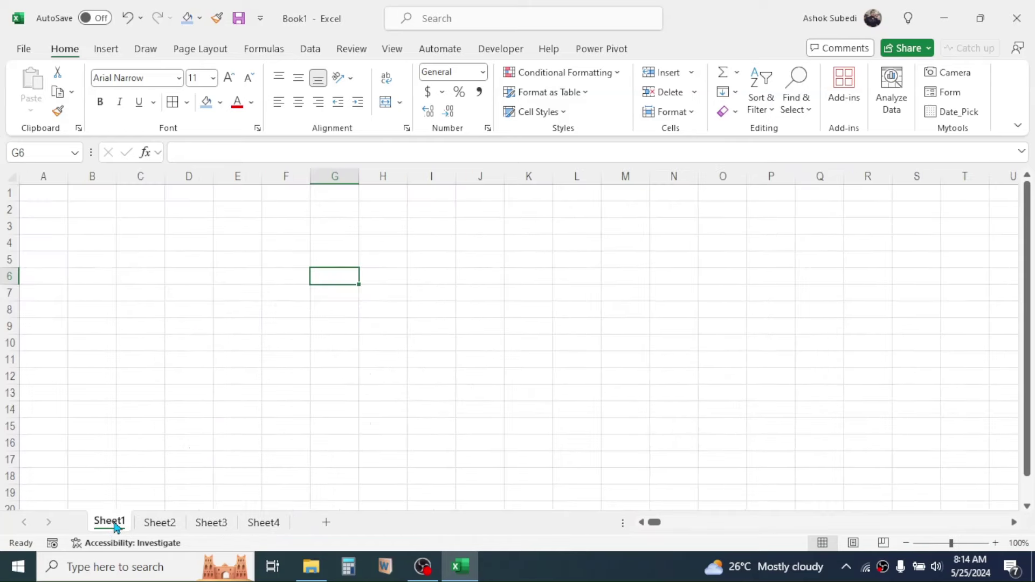
{"action": "right_click", "coordinate": [115, 526]}
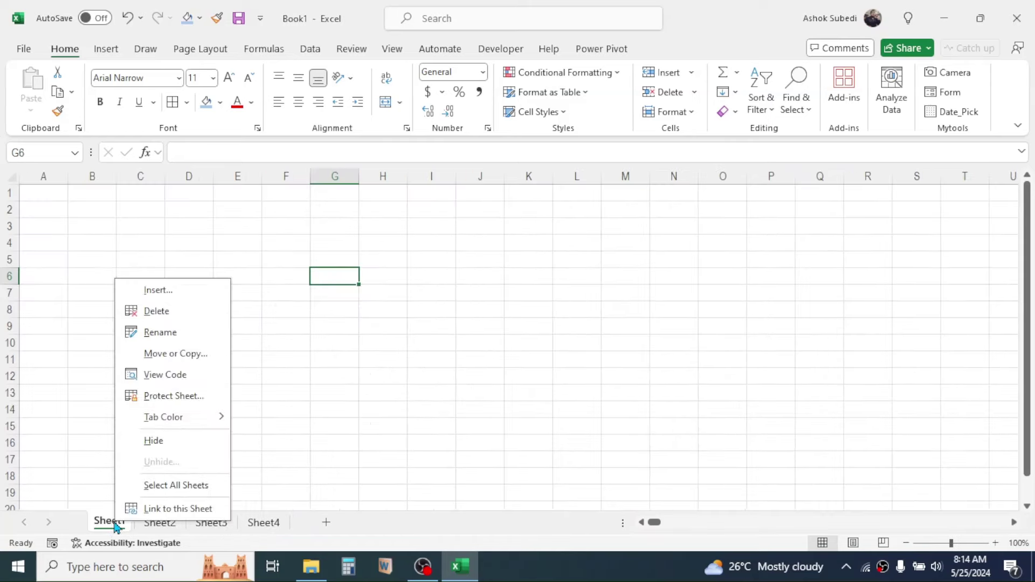
{"action": "left_click", "coordinate": [163, 318]}
{"action": "left_click", "coordinate": [566, 323]}
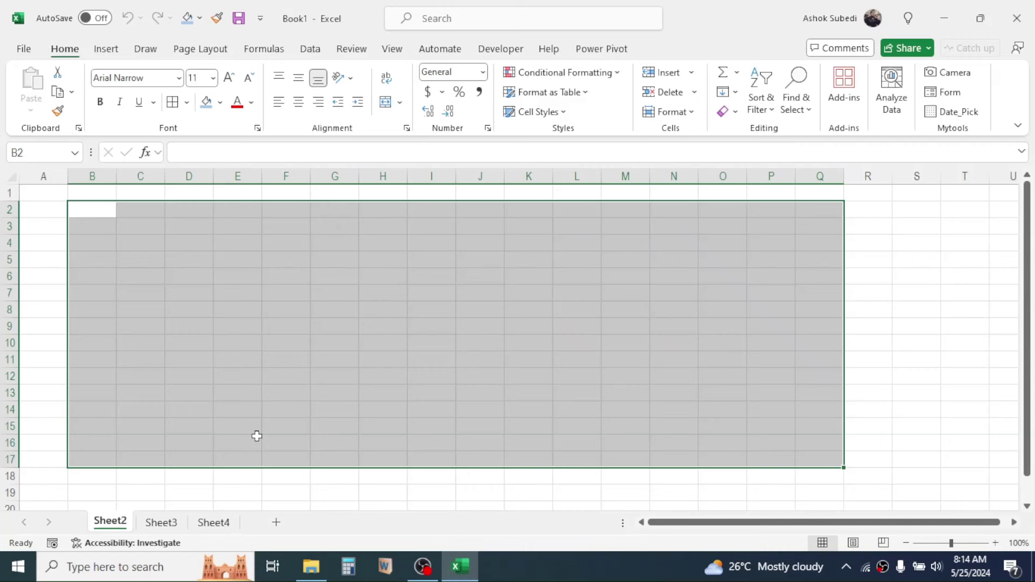
{"action": "left_click", "coordinate": [384, 354]}
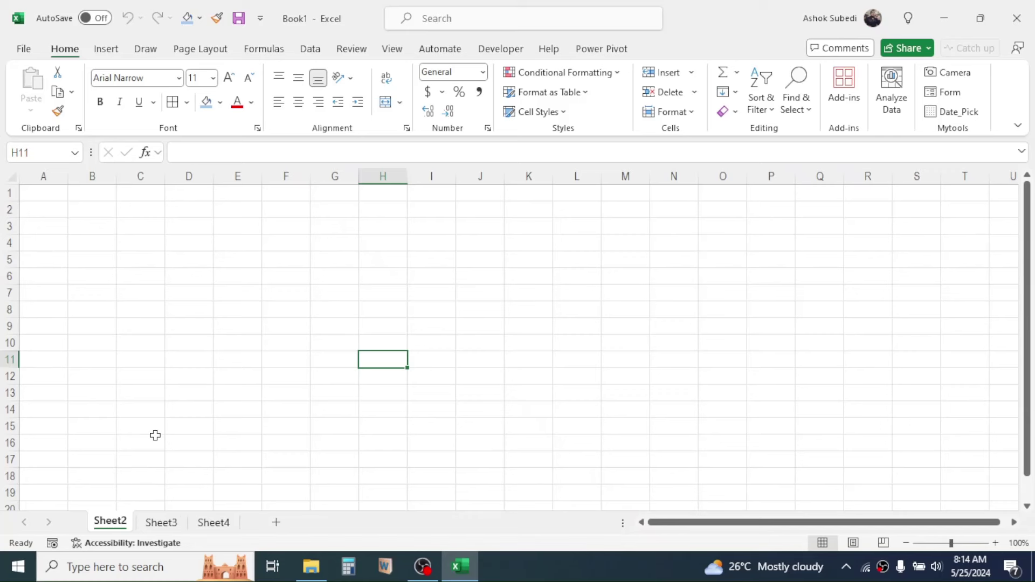
Group Sheet2 and Sheet3 and delete both worksheets together
{"action": "left_click", "coordinate": [161, 522], "text": "ctrl"}
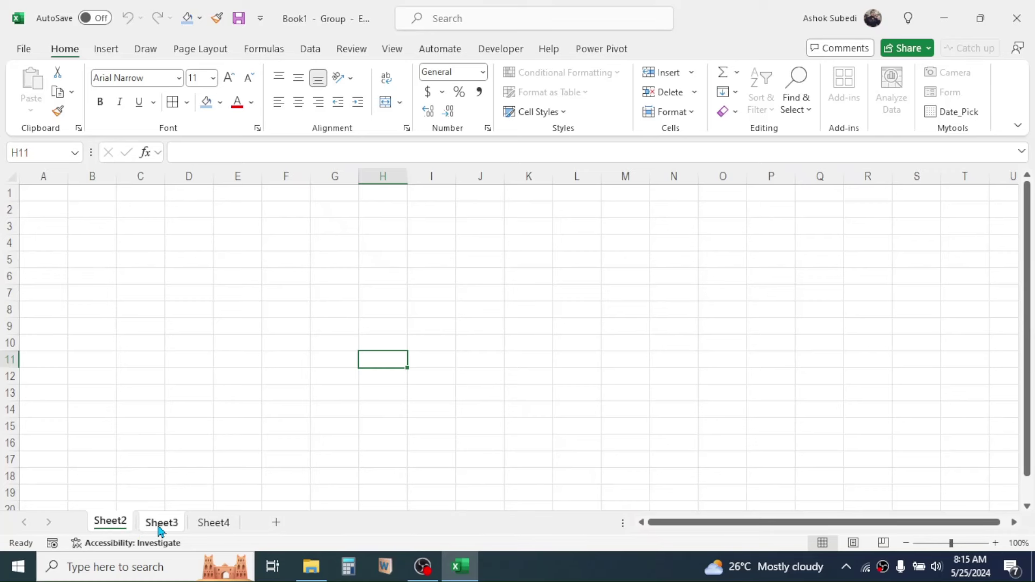
{"action": "right_click", "coordinate": [162, 526]}
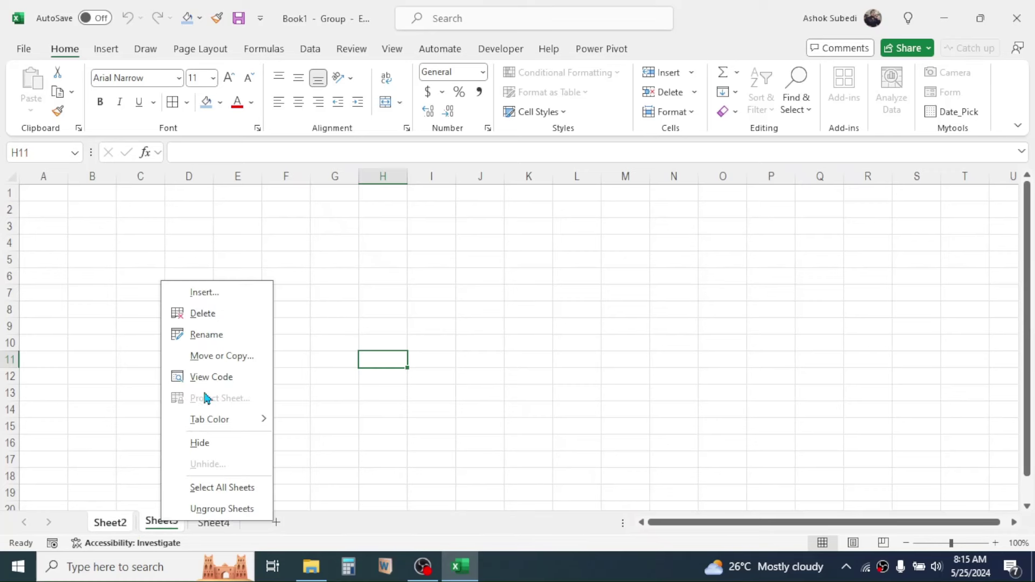
{"action": "left_click", "coordinate": [209, 320]}
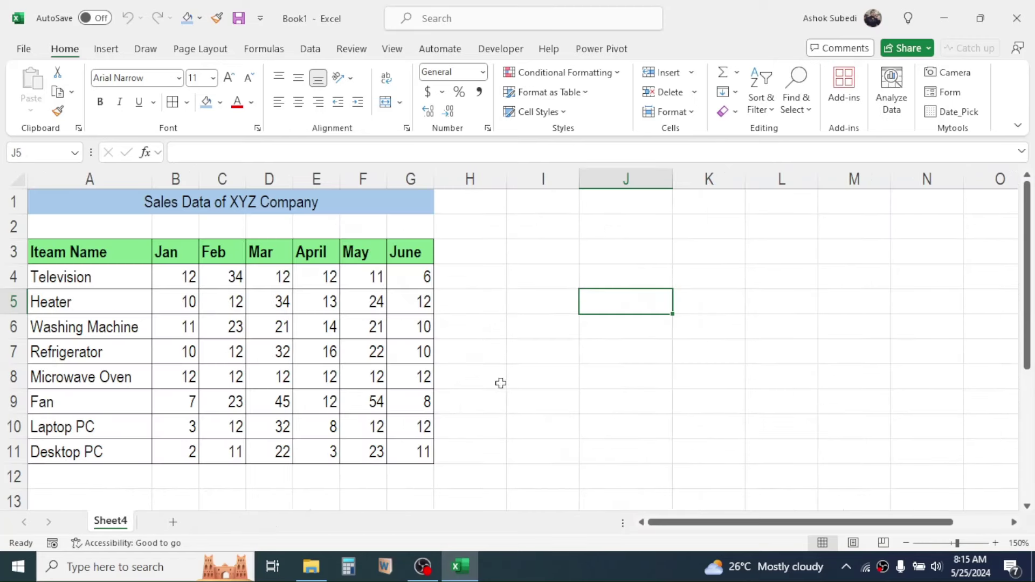
{"action": "left_click", "coordinate": [557, 381]}
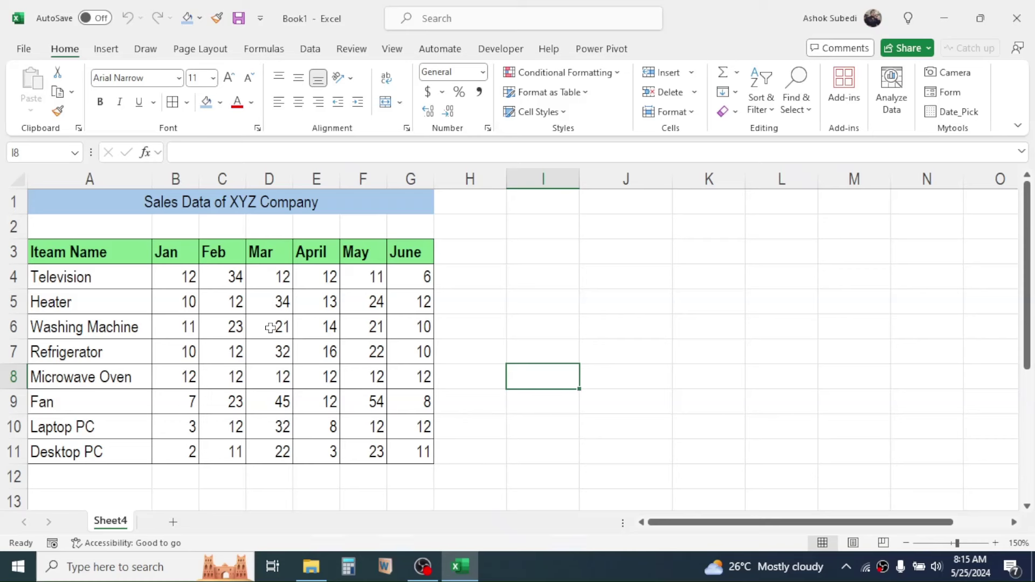
{"action": "left_click", "coordinate": [548, 284]}
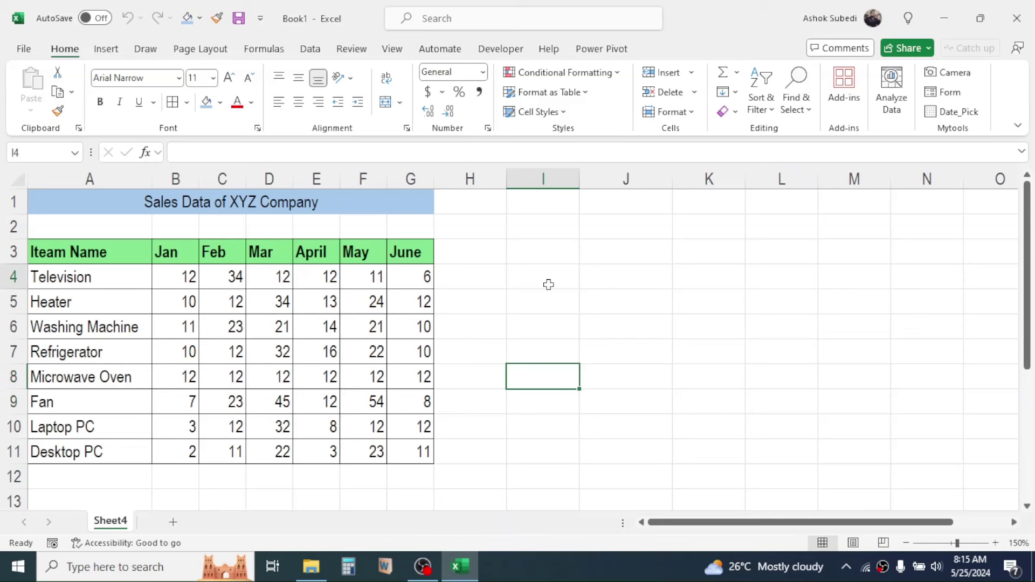
{"action": "left_click", "coordinate": [10, 325]}
{"action": "left_click", "coordinate": [13, 351]}
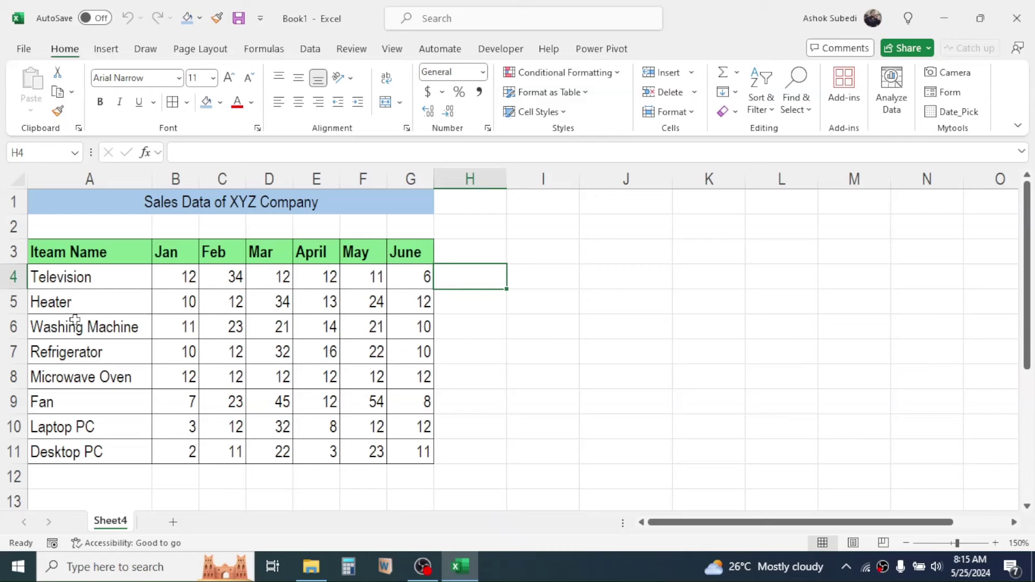
Hide rows 6 and 7, the Washing Machine and Refrigerator rows of the sales table
{"action": "left_click", "coordinate": [10, 327]}
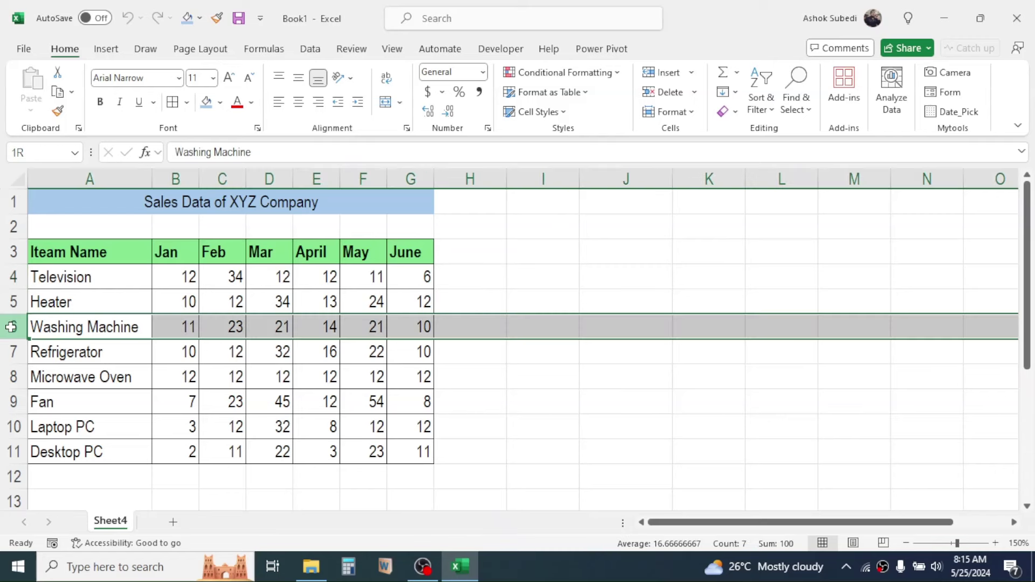
{"action": "left_click_drag", "start_coordinate": [9, 331], "coordinate": [11, 349]}
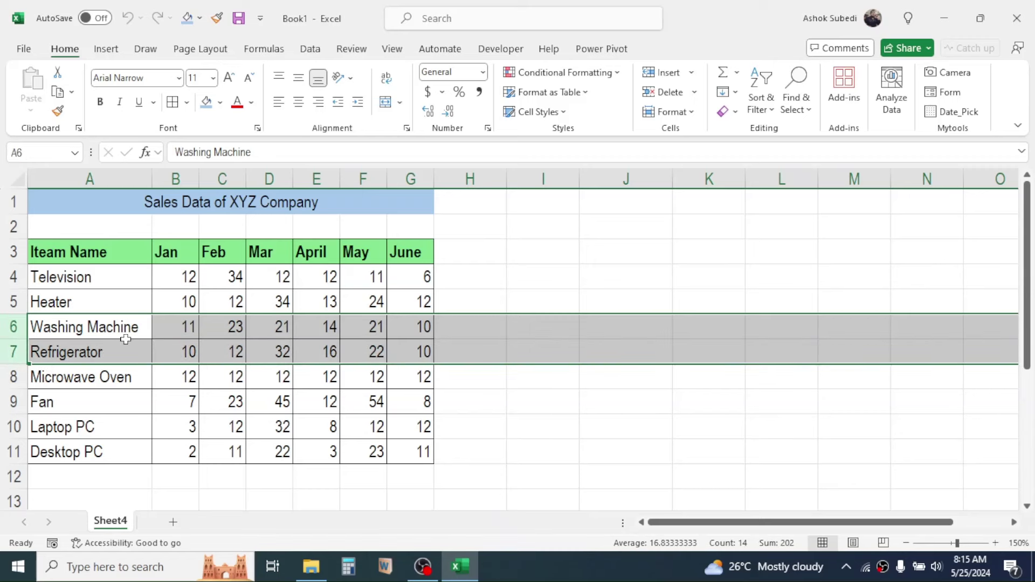
{"action": "right_click", "coordinate": [10, 325]}
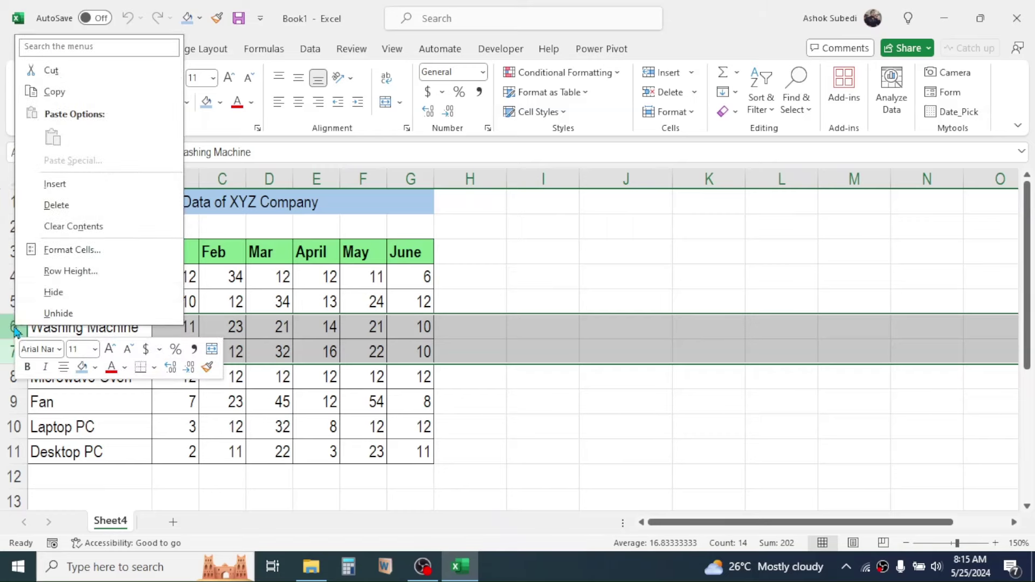
{"action": "left_click", "coordinate": [53, 293]}
{"action": "left_click", "coordinate": [83, 344]}
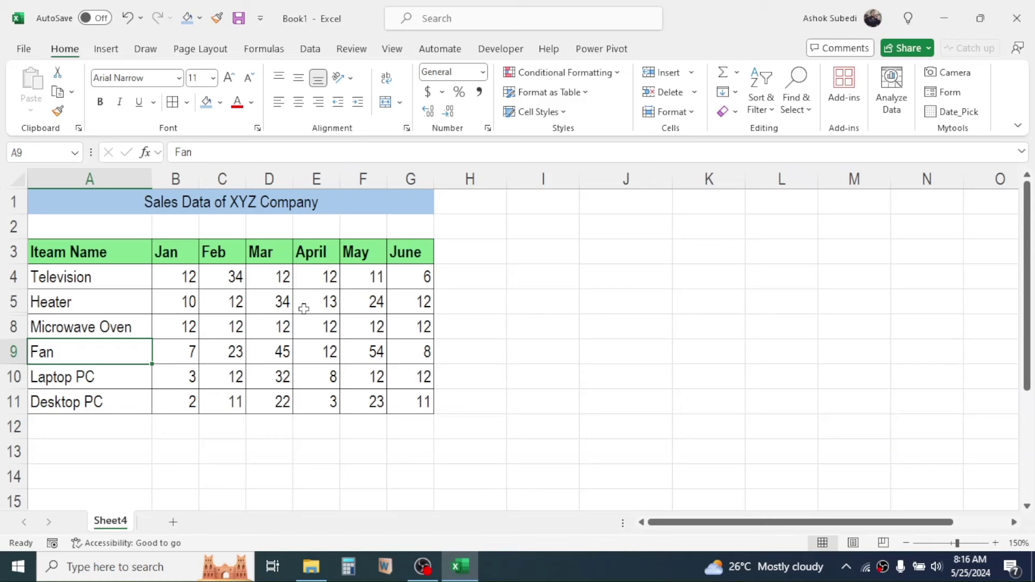
Hide columns D and E, which hold the Mar and April sales
{"action": "left_click_drag", "start_coordinate": [269, 178], "coordinate": [313, 179]}
{"action": "right_click", "coordinate": [313, 178]}
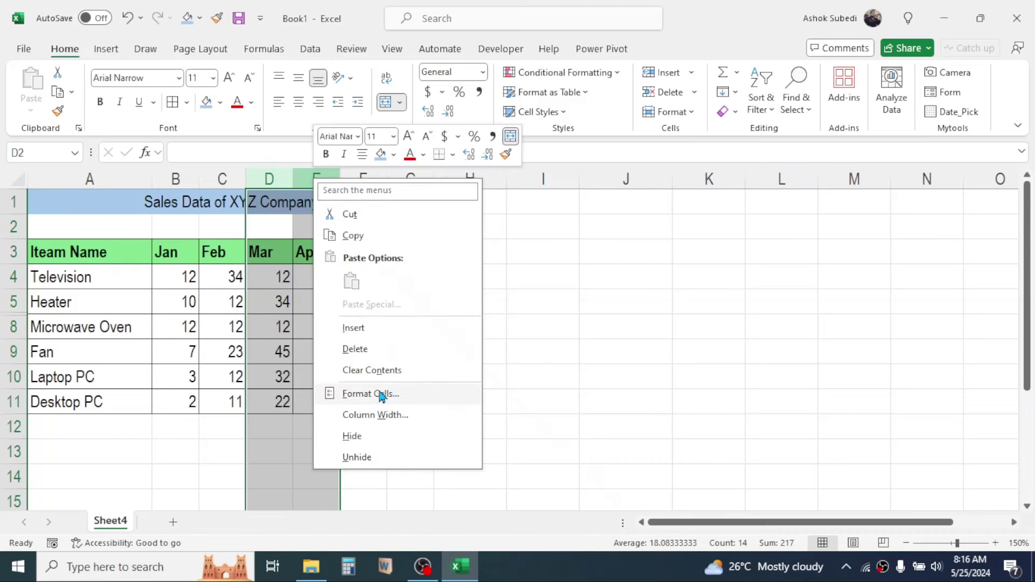
{"action": "left_click", "coordinate": [364, 434]}
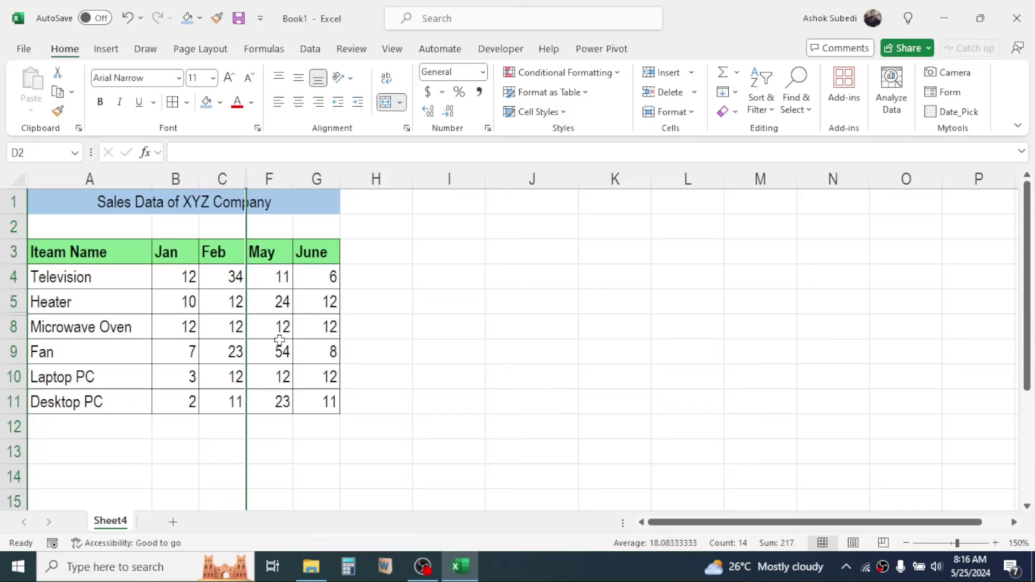
{"action": "left_click", "coordinate": [572, 300]}
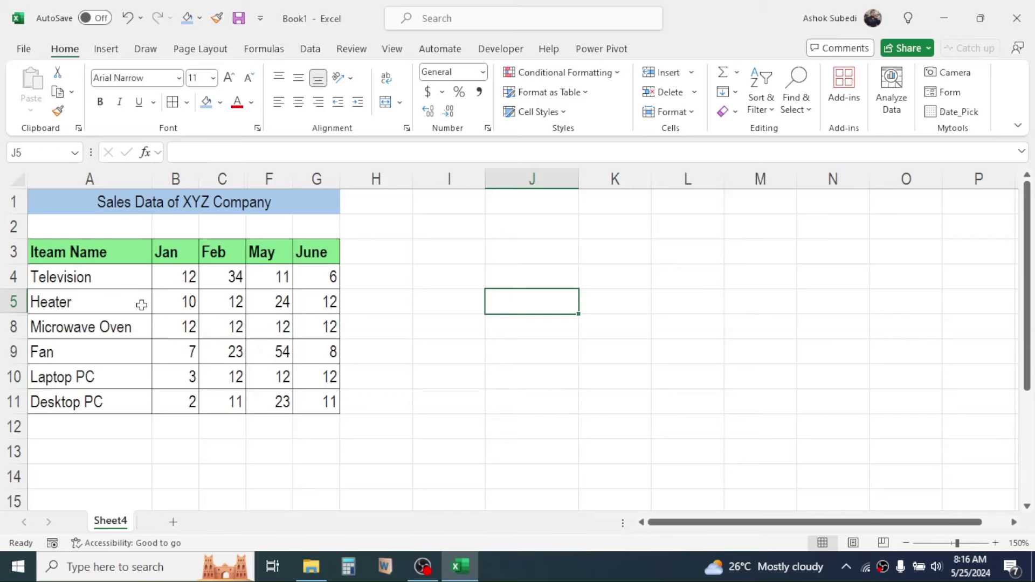
Unhide the hidden rows between row 5 (Heater) and row 8 (Microwave Oven)
{"action": "left_click_drag", "start_coordinate": [10, 300], "coordinate": [11, 327]}
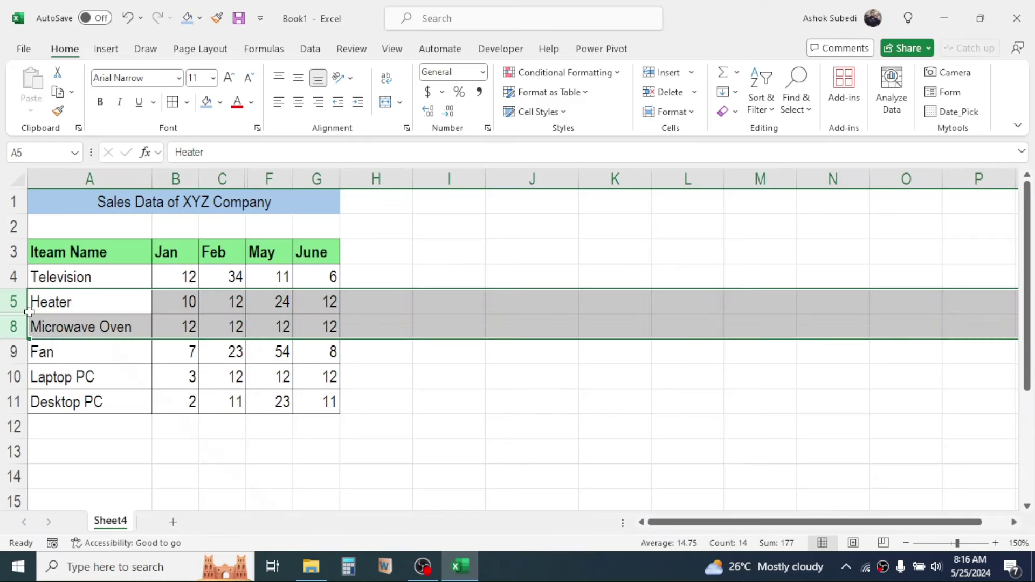
{"action": "right_click", "coordinate": [13, 306]}
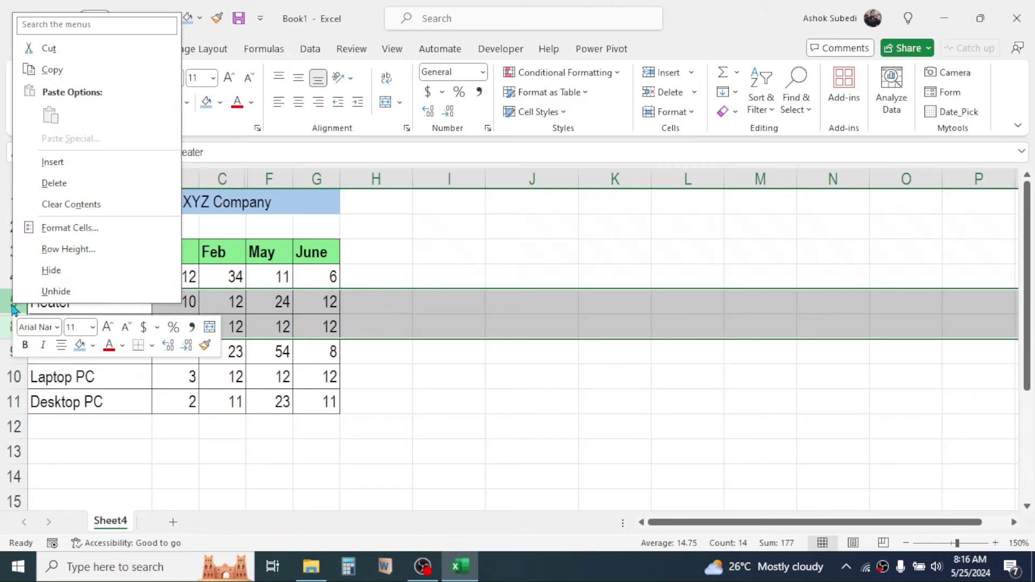
{"action": "left_click", "coordinate": [64, 292]}
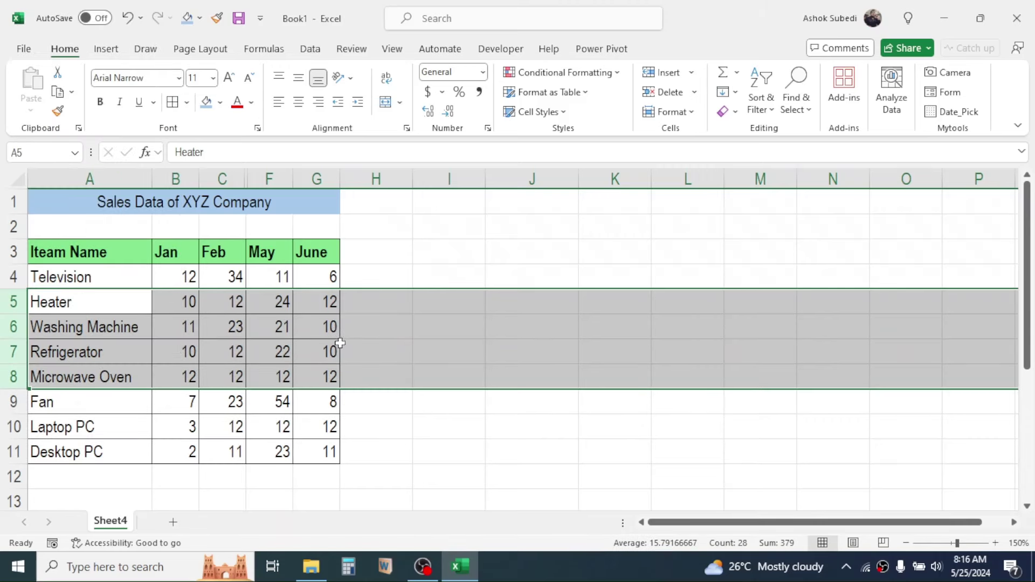
{"action": "left_click", "coordinate": [292, 335]}
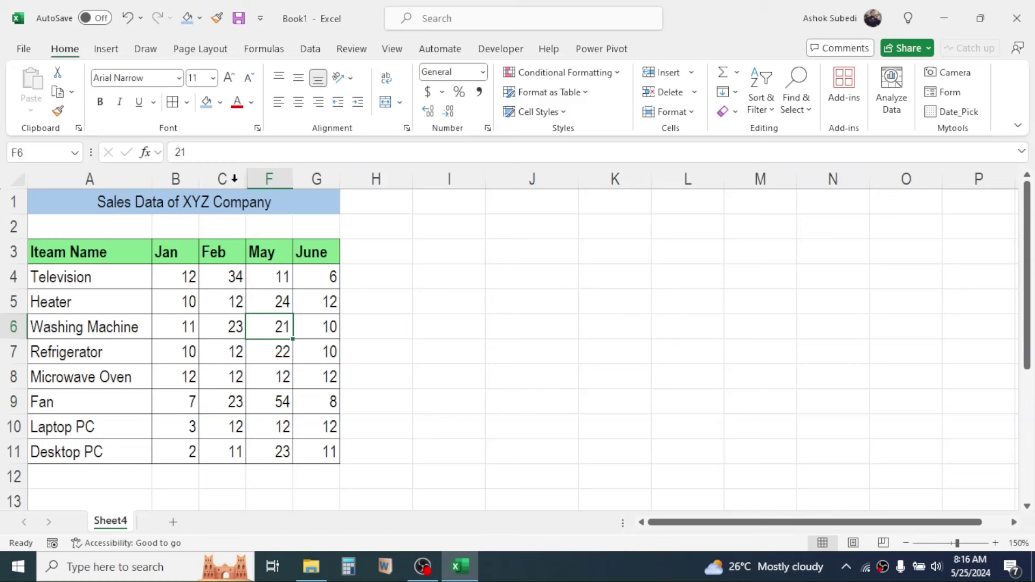
Unhide the hidden columns between column C (Feb) and column F (May)
{"action": "left_click_drag", "start_coordinate": [226, 178], "coordinate": [267, 178]}
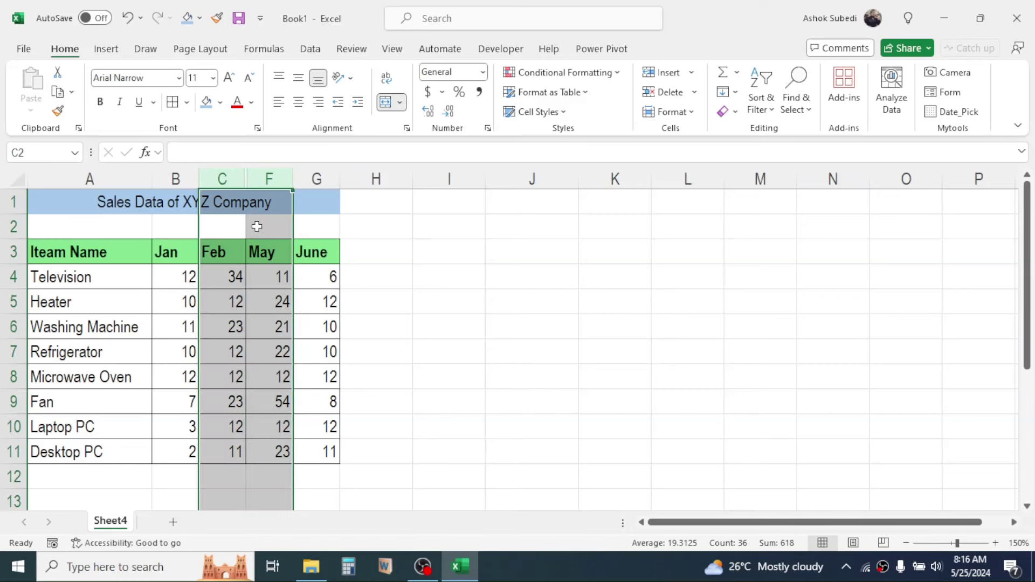
{"action": "right_click", "coordinate": [260, 172]}
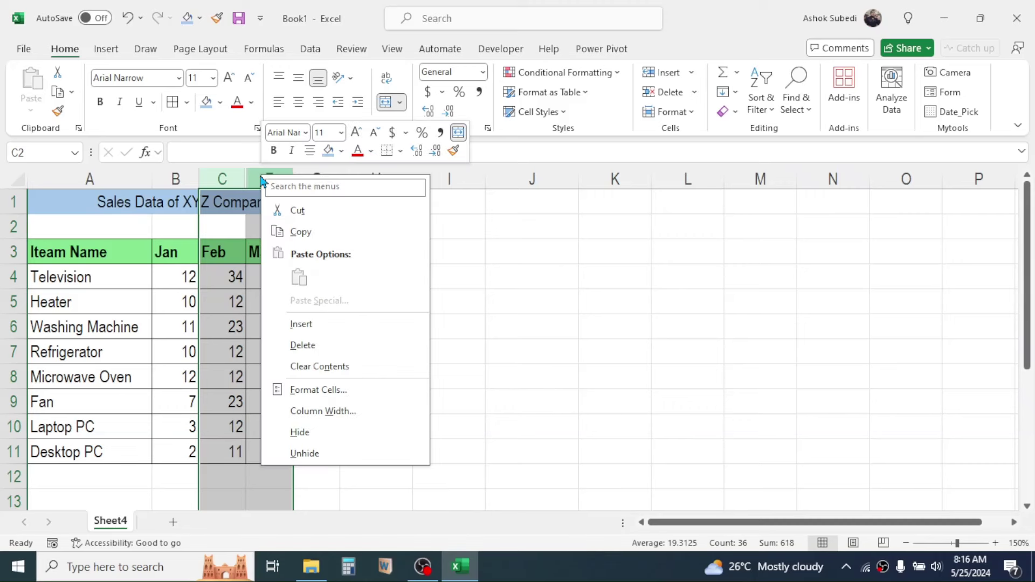
{"action": "left_click", "coordinate": [305, 454]}
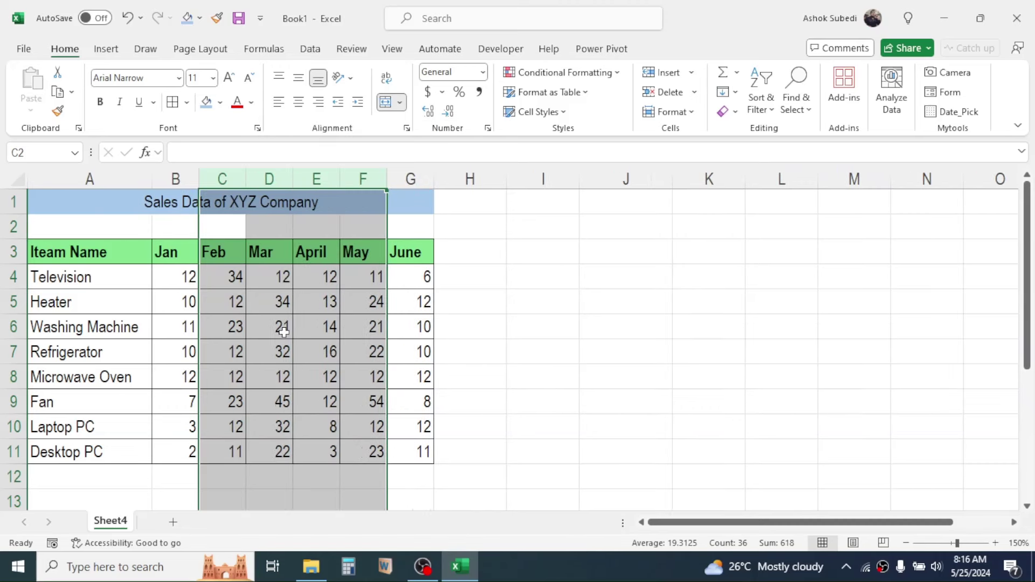
{"action": "left_click", "coordinate": [318, 294]}
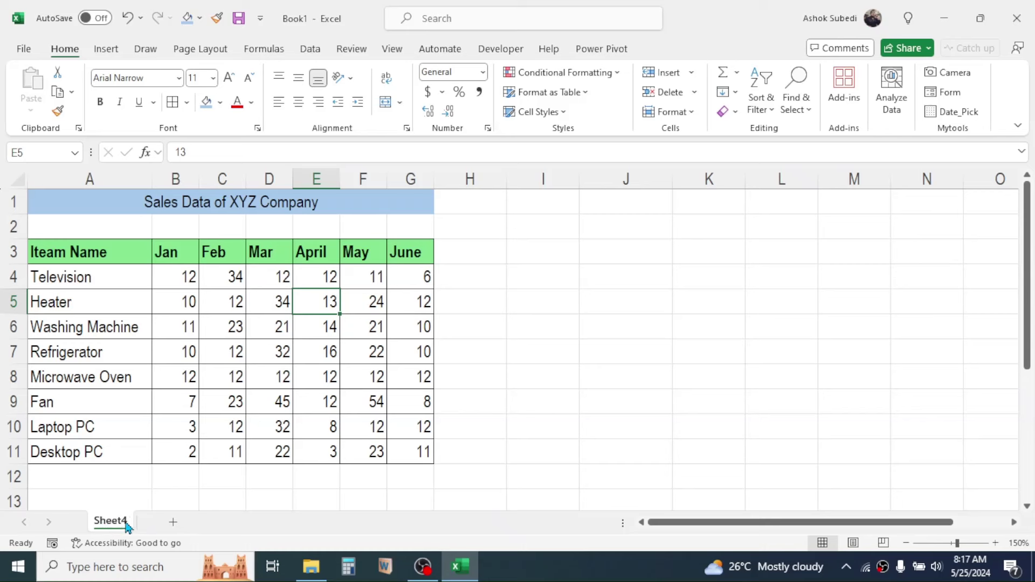
Rename the worksheet Sheet4 as "Sales Data"
{"action": "right_click", "coordinate": [106, 524]}
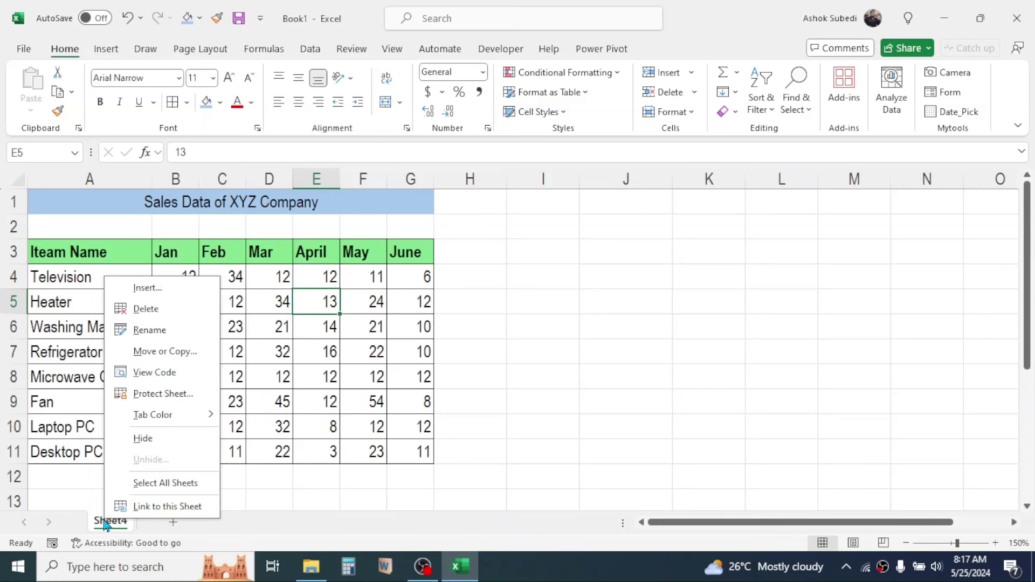
{"action": "left_click", "coordinate": [151, 332]}
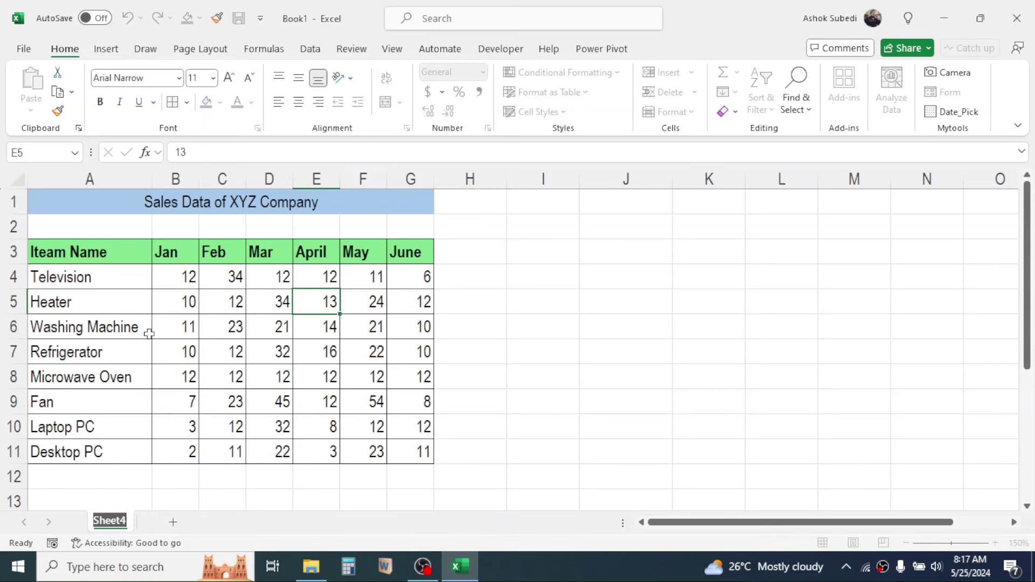
{"action": "key", "text": "BackSpace"}
{"action": "type", "text": "Sales Data"}
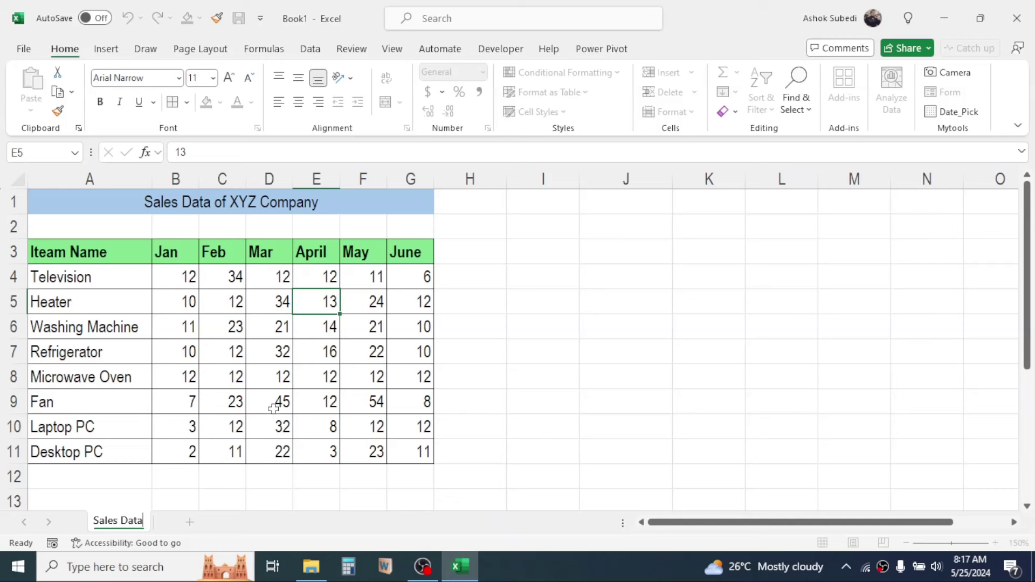
{"action": "left_click", "coordinate": [542, 401]}
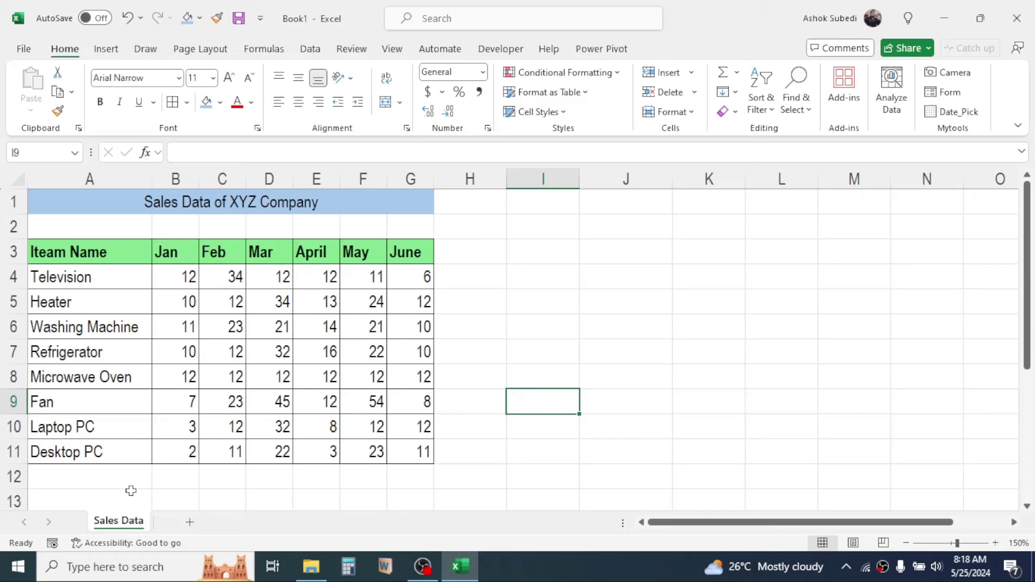
Add four new blank worksheets after the Sales Data sheet
{"action": "left_click", "coordinate": [189, 522]}
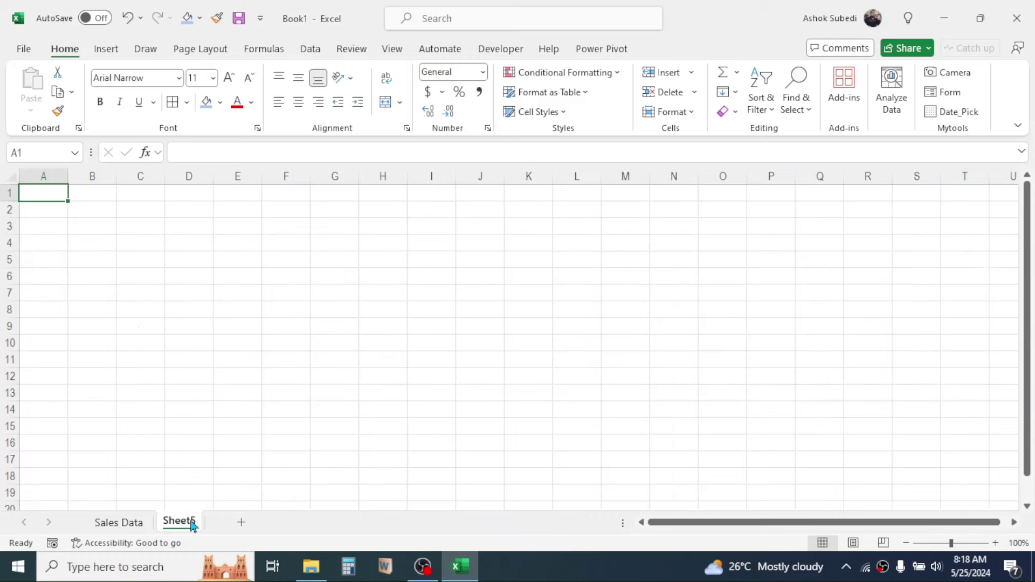
{"action": "left_click", "coordinate": [241, 523]}
{"action": "left_click", "coordinate": [291, 523]}
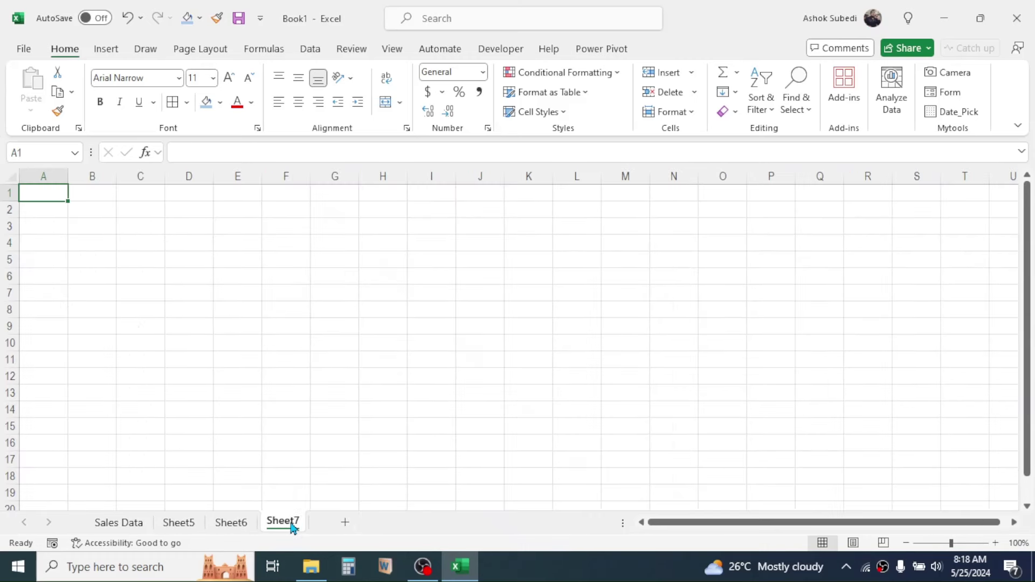
{"action": "left_click", "coordinate": [345, 523]}
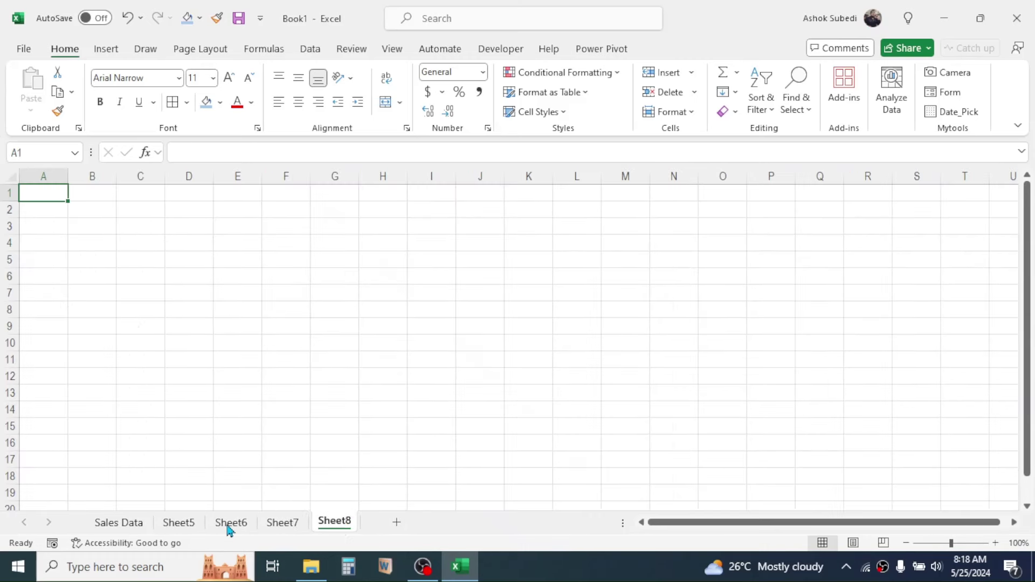
Move the Sales Data worksheet to the end of the sheet order, after Sheet8
{"action": "left_click", "coordinate": [128, 522]}
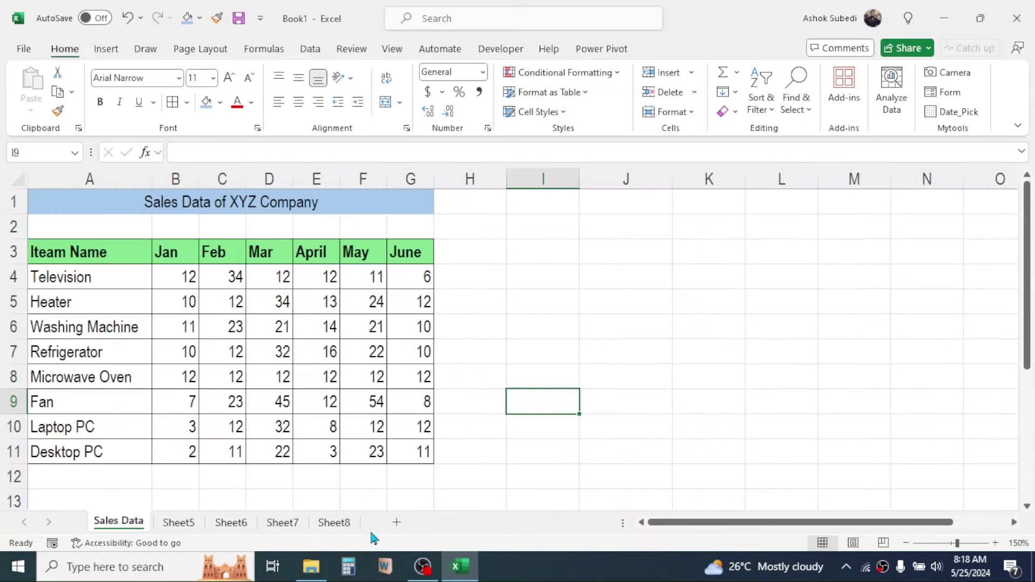
{"action": "mouse_move", "coordinate": [115, 523]}
{"action": "left_mouse_down"}
{"action": "mouse_move", "coordinate": [145, 488]}
{"action": "mouse_move", "coordinate": [205, 483]}
{"action": "mouse_move", "coordinate": [371, 500]}
{"action": "left_mouse_up"}
{"action": "left_click_drag", "start_coordinate": [371, 497], "coordinate": [371, 498]}
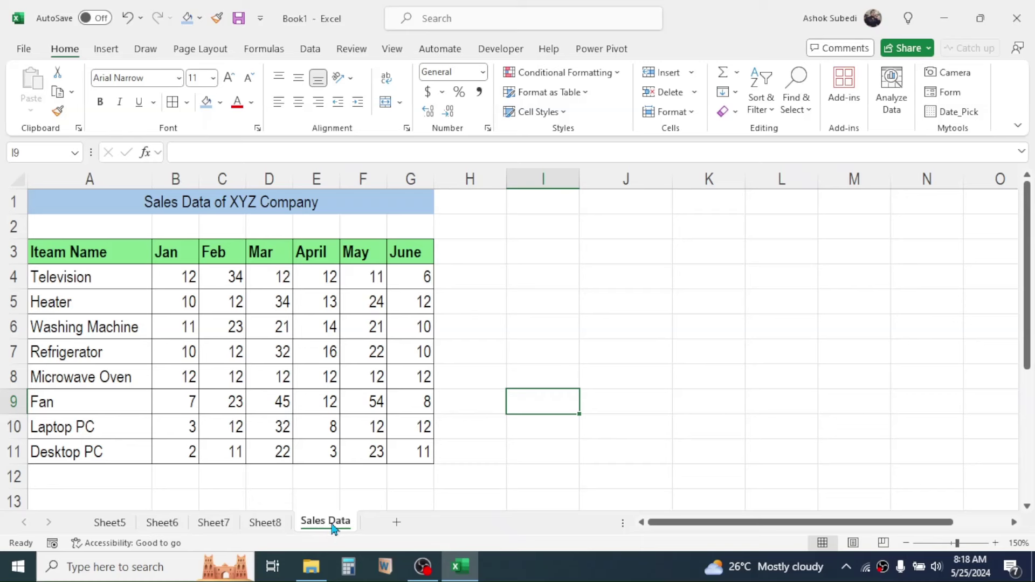
Move the Sales Data sheet between Sheet6 and Sheet7, and set the Sheet7 tab color to dark orange
{"action": "mouse_move", "coordinate": [334, 523]}
{"action": "left_mouse_down"}
{"action": "mouse_move", "coordinate": [326, 499]}
{"action": "mouse_move", "coordinate": [272, 480]}
{"action": "mouse_move", "coordinate": [215, 485]}
{"action": "mouse_move", "coordinate": [204, 501]}
{"action": "left_mouse_up"}
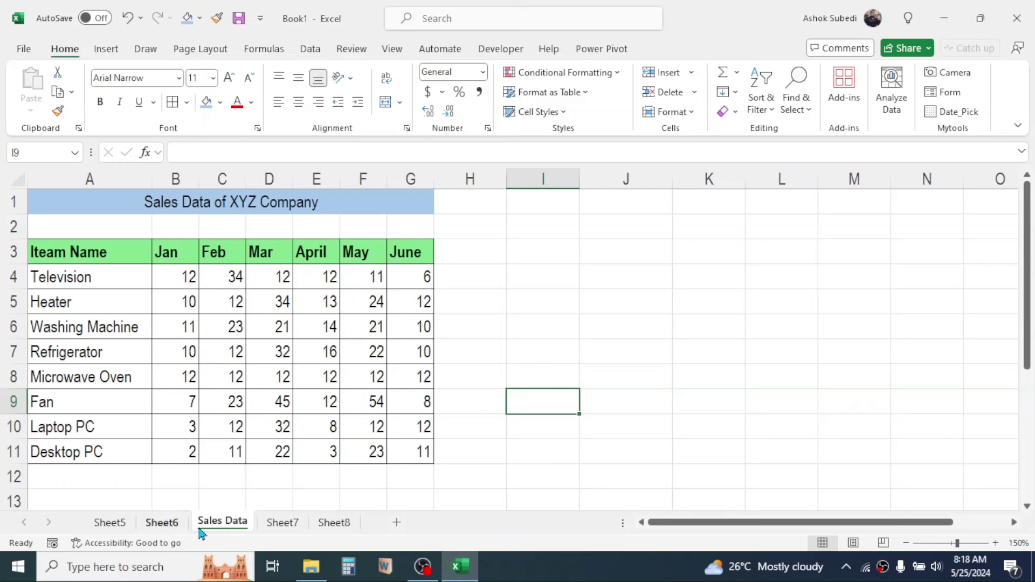
{"action": "right_click", "coordinate": [284, 532]}
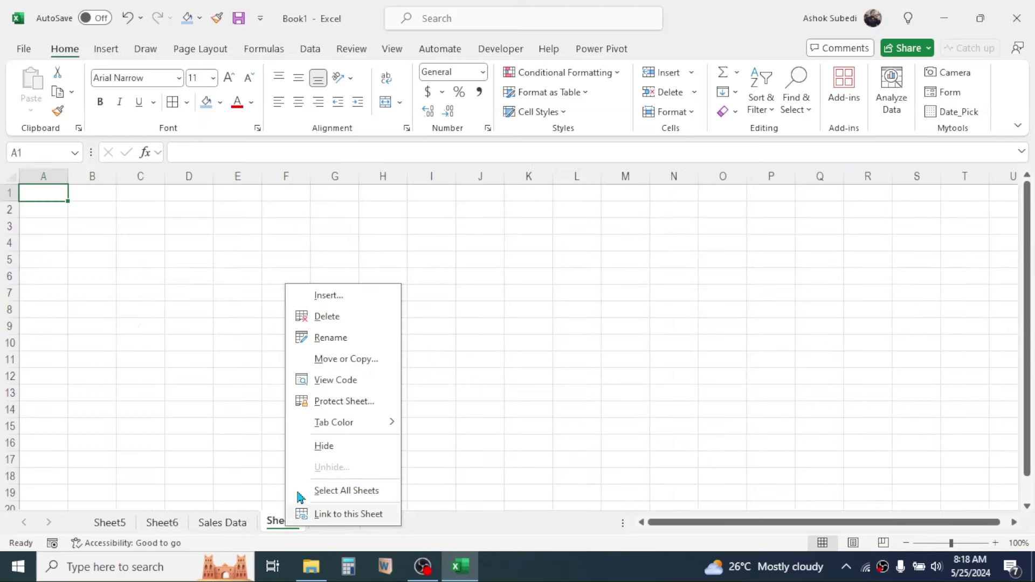
{"action": "mouse_move", "coordinate": [340, 426]}
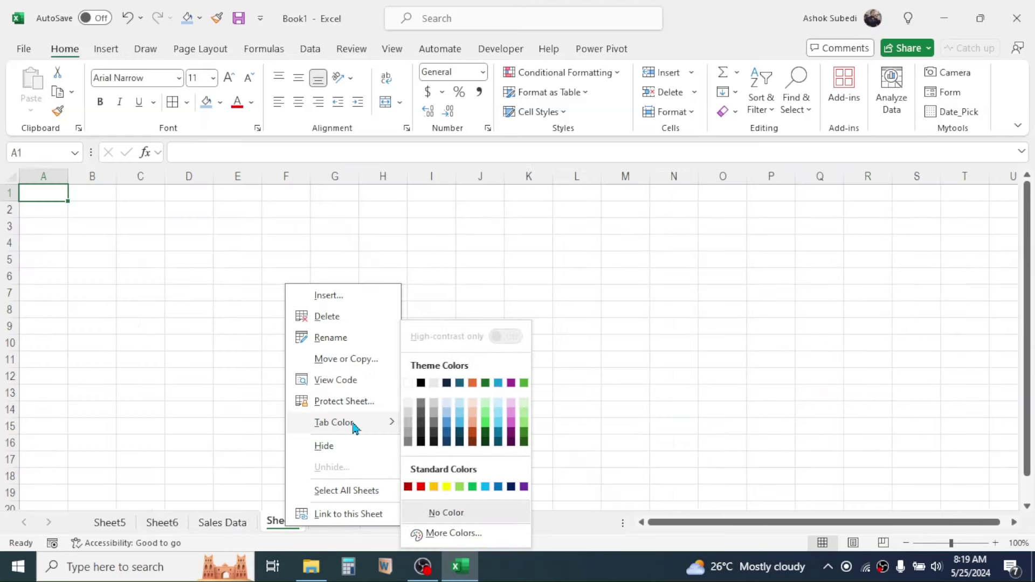
{"action": "left_click", "coordinate": [469, 430]}
Set the Sheet6 tab color to dark teal and the Sales Data tab color to dark purple
{"action": "right_click", "coordinate": [162, 522]}
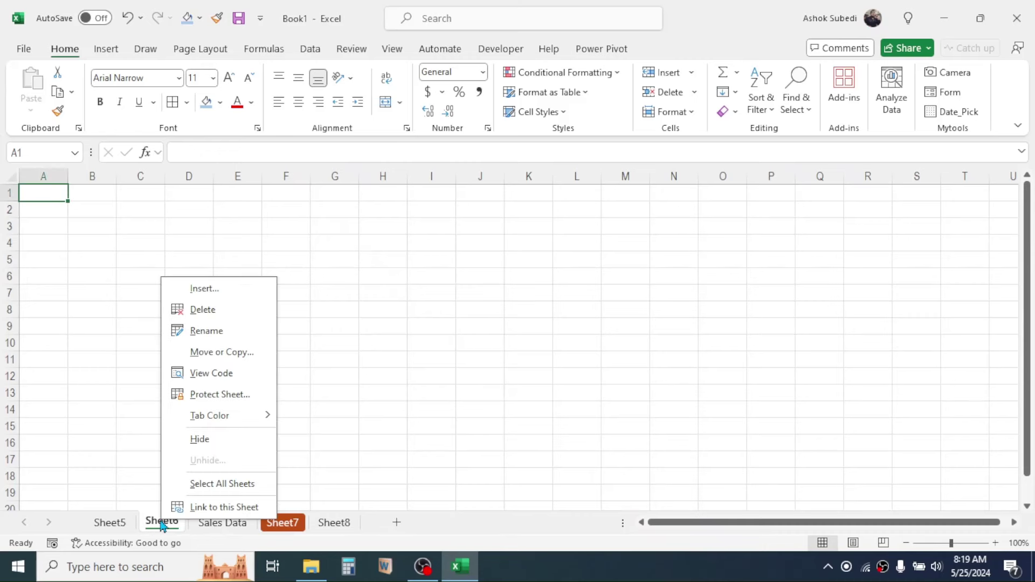
{"action": "mouse_move", "coordinate": [216, 414]}
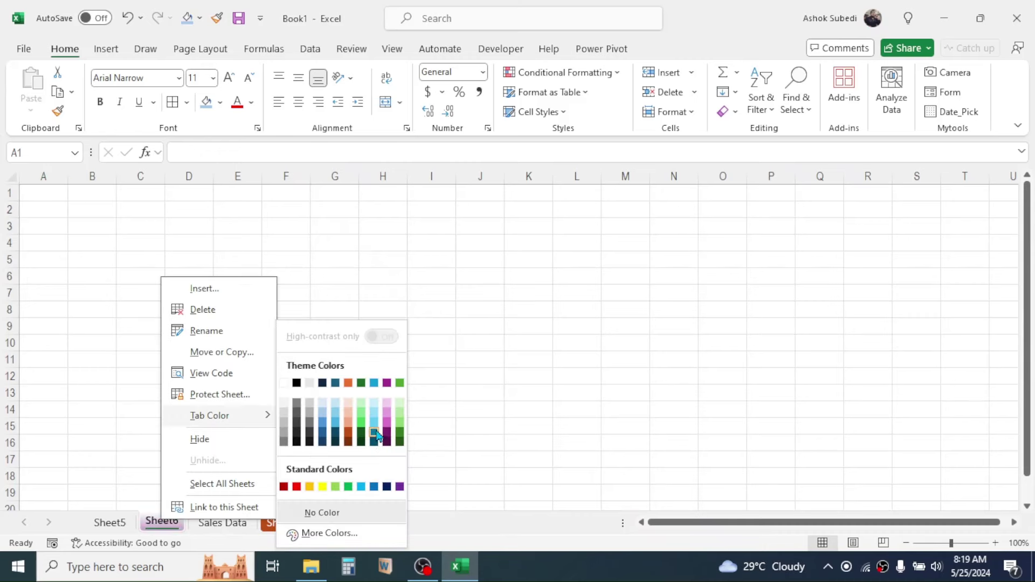
{"action": "left_click", "coordinate": [377, 434]}
{"action": "right_click", "coordinate": [226, 524]}
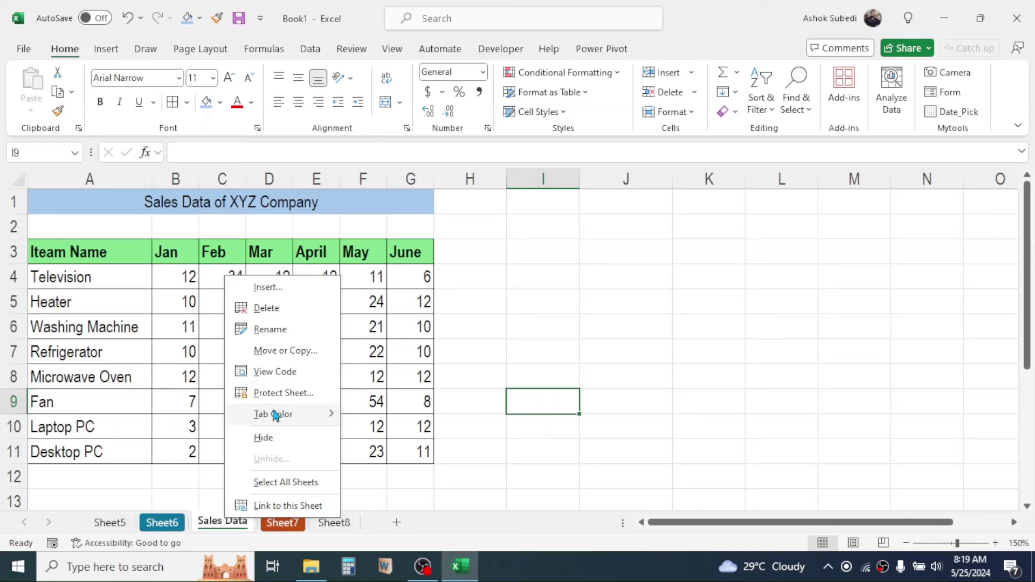
{"action": "mouse_move", "coordinate": [319, 409]}
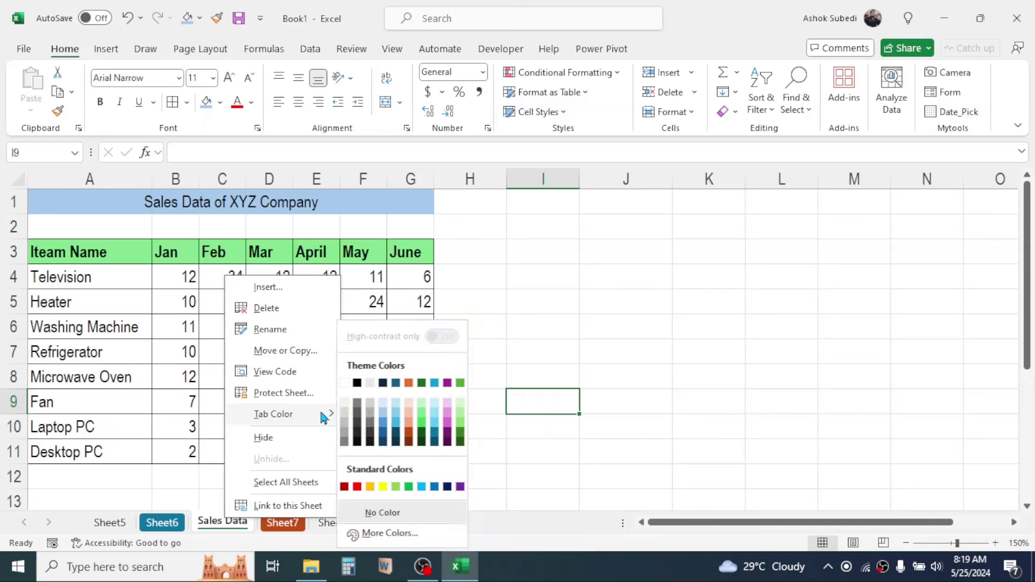
{"action": "left_click", "coordinate": [449, 434]}
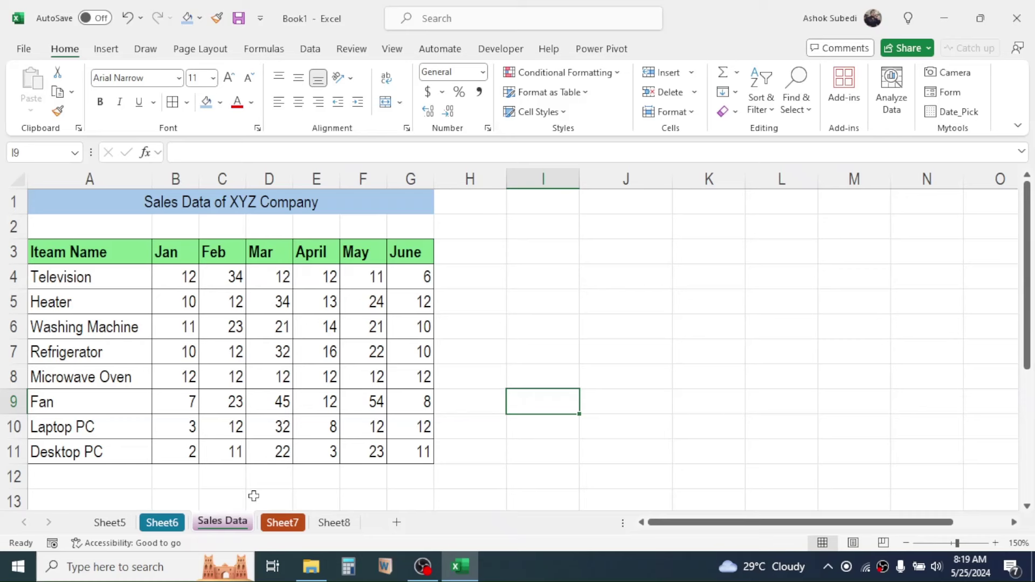
Create a copy of the Sales Data sheet at the end of Book1 and compare it with the original
{"action": "right_click", "coordinate": [233, 524]}
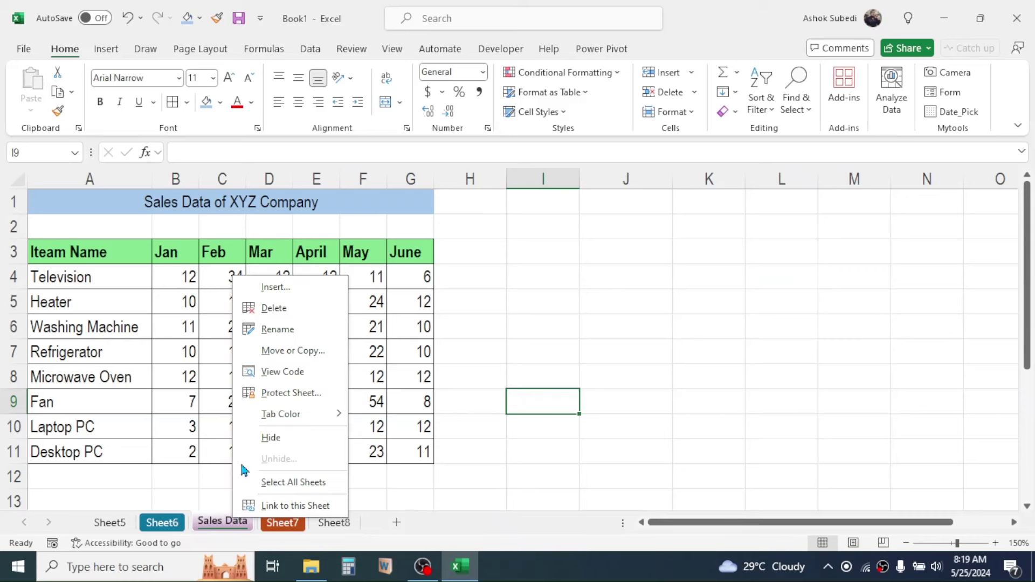
{"action": "left_click", "coordinate": [291, 352]}
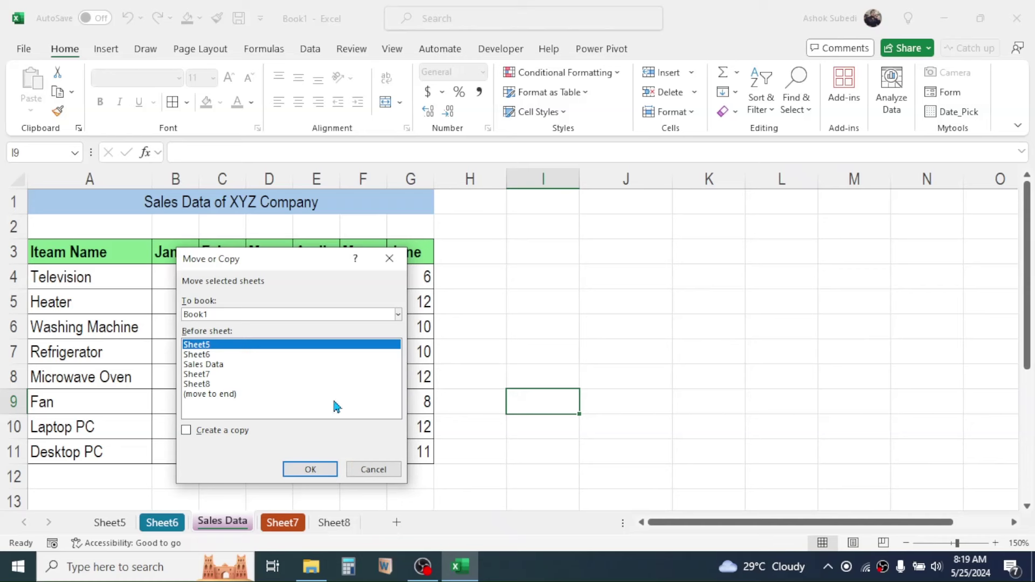
{"action": "left_click", "coordinate": [214, 395]}
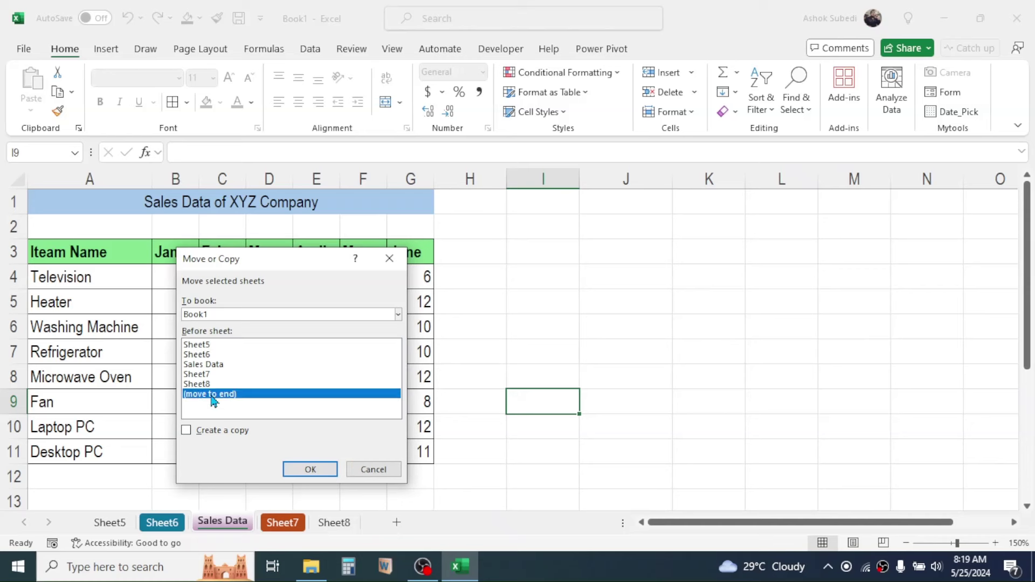
{"action": "left_click", "coordinate": [187, 430]}
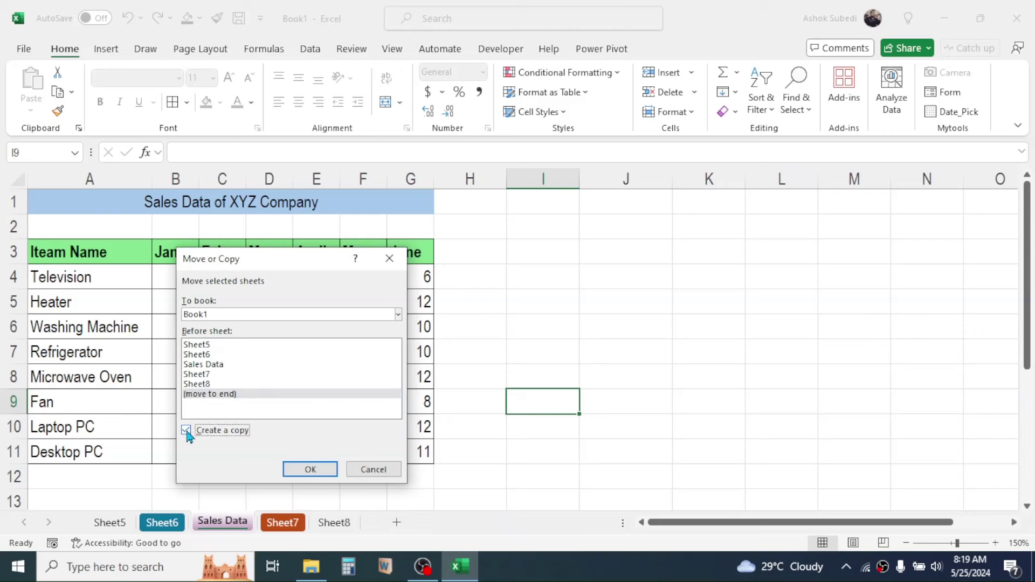
{"action": "left_click", "coordinate": [303, 466]}
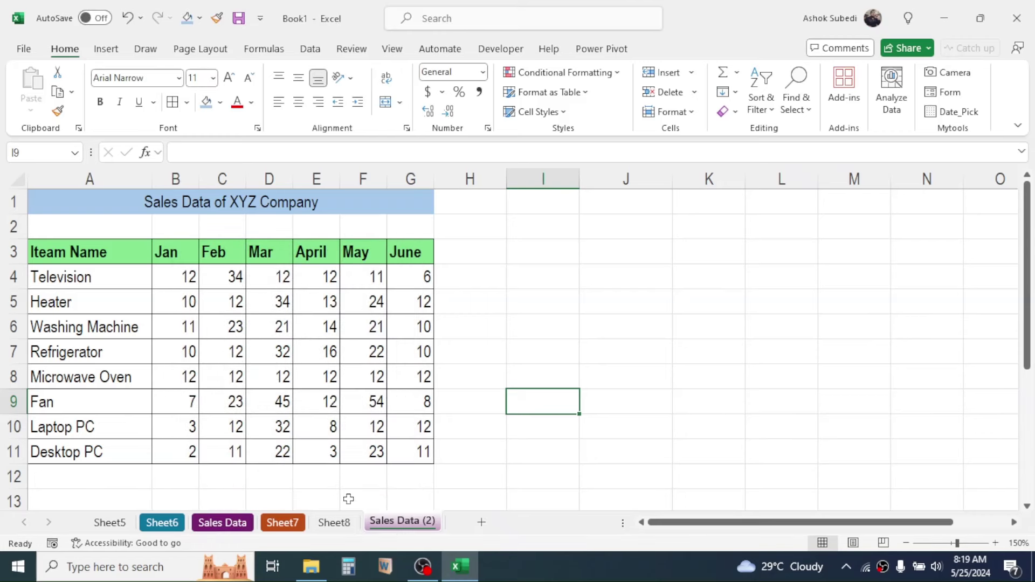
{"action": "left_click", "coordinate": [231, 524]}
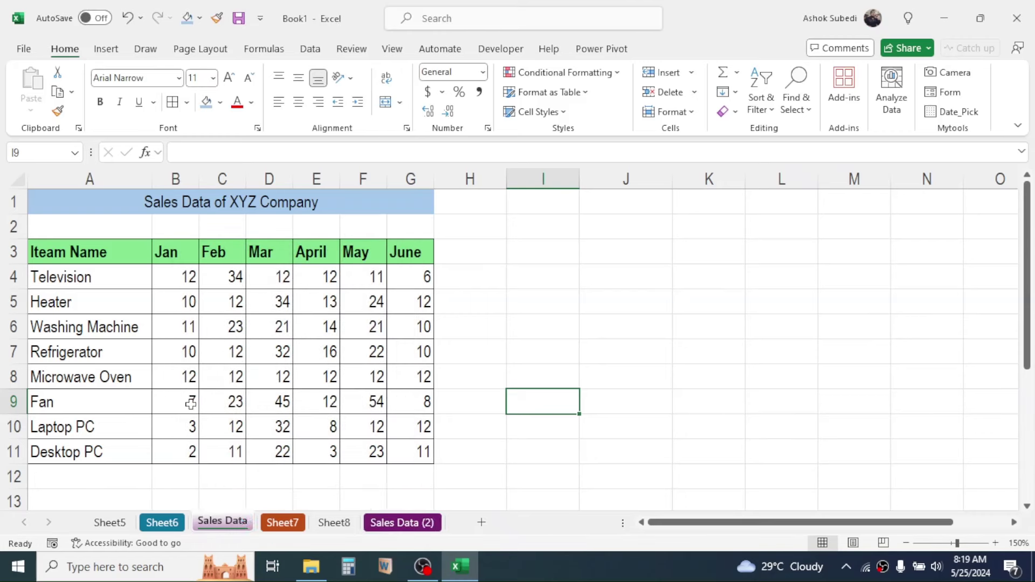
{"action": "left_click", "coordinate": [405, 524]}
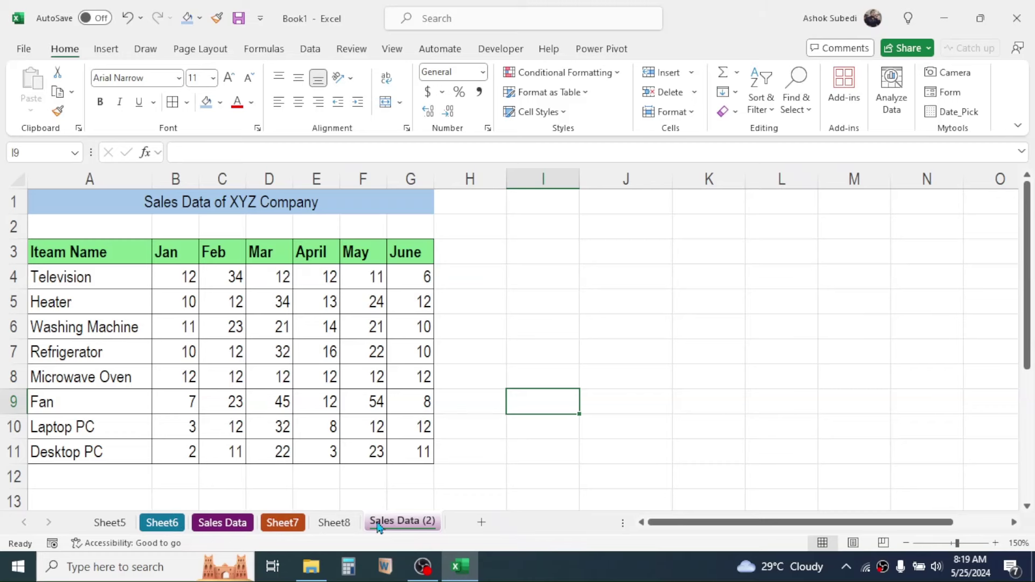
Move Sheet6 to the end of the workbook without creating a copy
{"action": "right_click", "coordinate": [162, 522]}
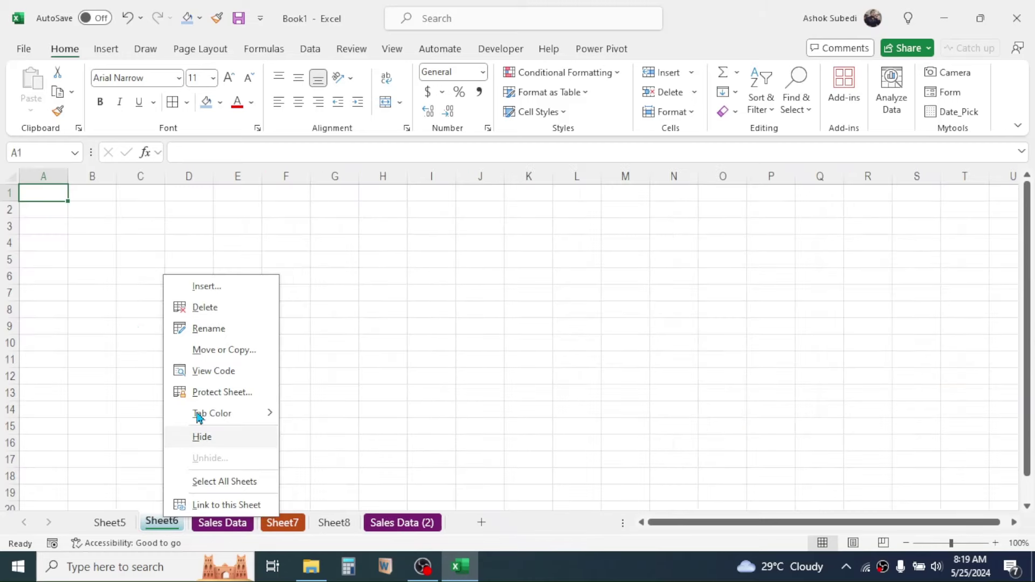
{"action": "left_click", "coordinate": [216, 358]}
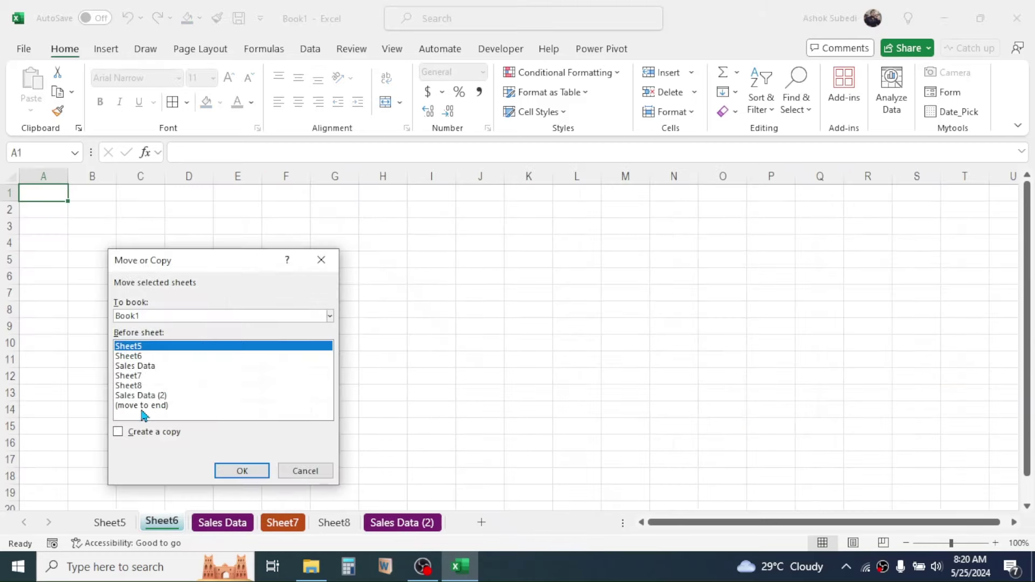
{"action": "left_click", "coordinate": [146, 405]}
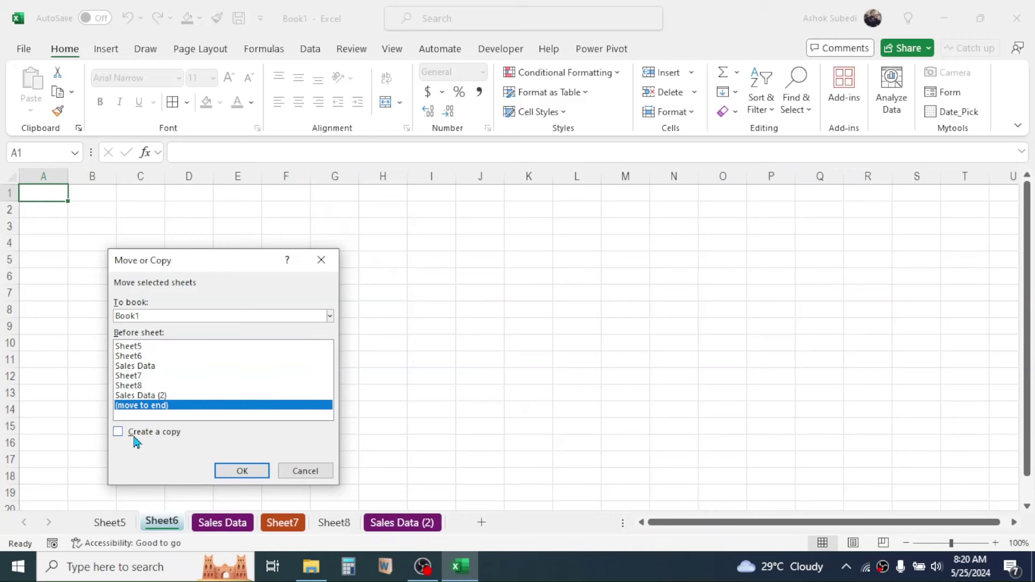
{"action": "left_click", "coordinate": [246, 473]}
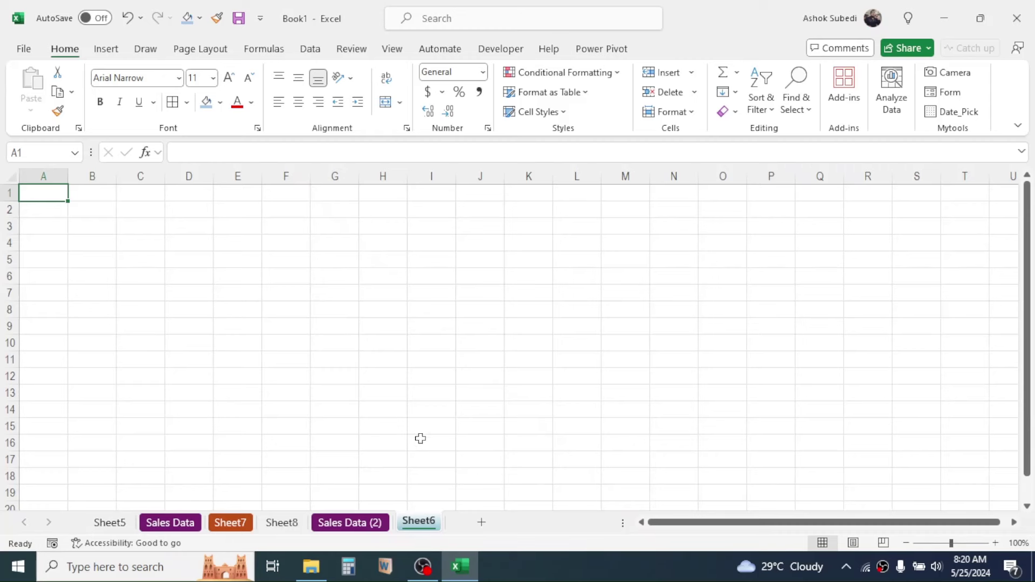
{"action": "left_click", "coordinate": [356, 524]}
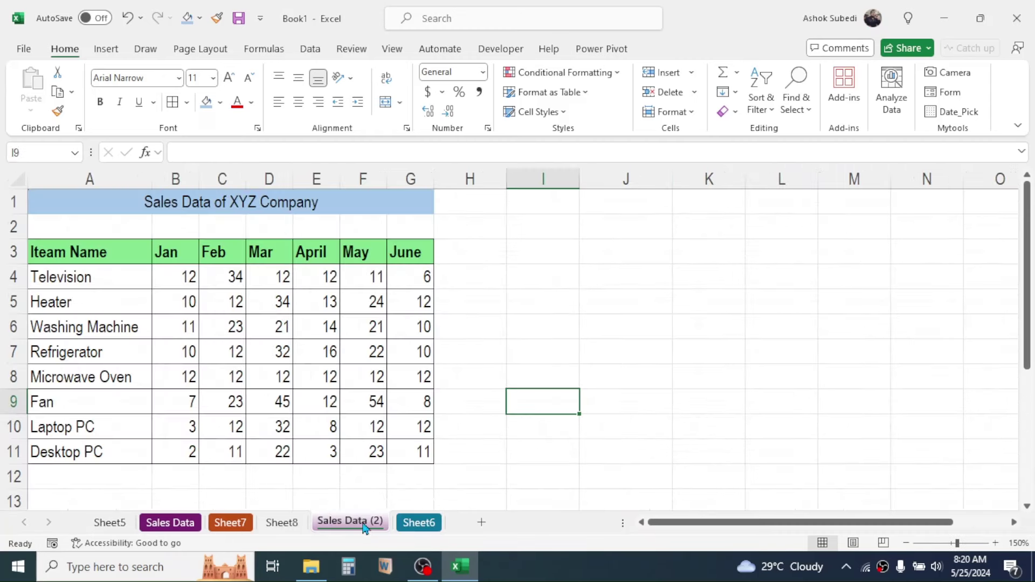
On the original Sales Data sheet, enter the label Total in cell A12 below Desktop PC
{"action": "left_click", "coordinate": [177, 523]}
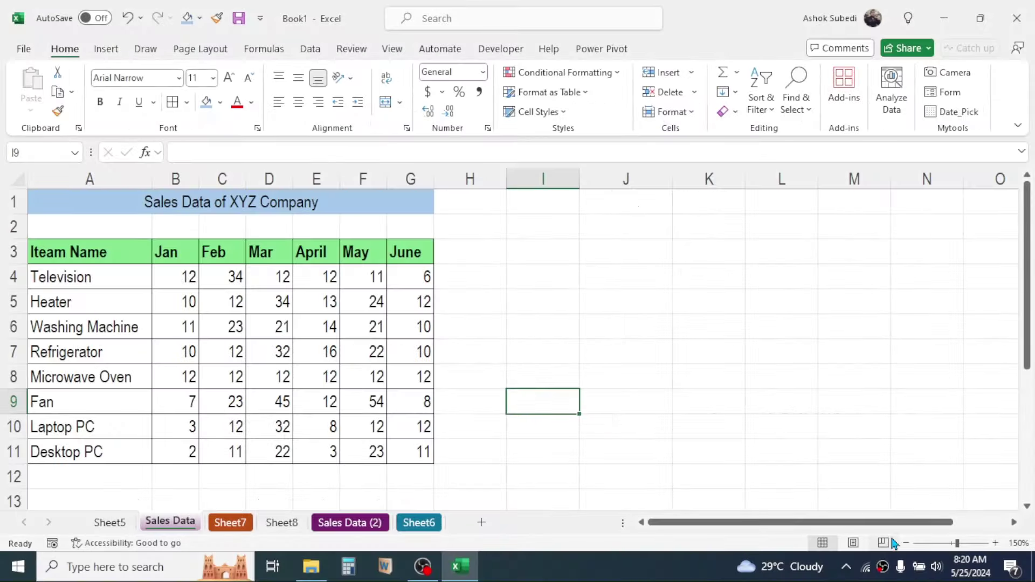
{"action": "left_click", "coordinate": [905, 543]}
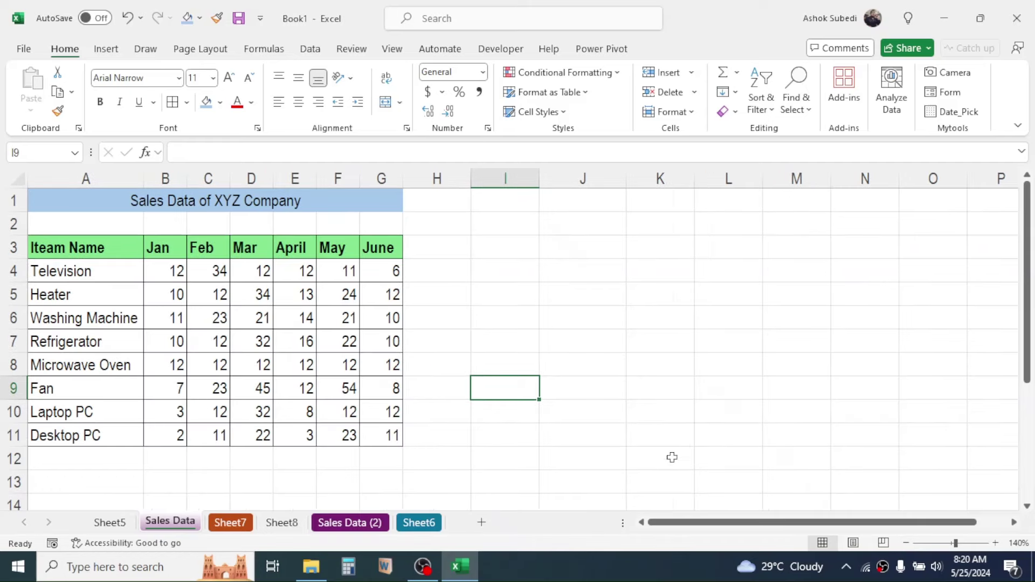
{"action": "left_click", "coordinate": [670, 349]}
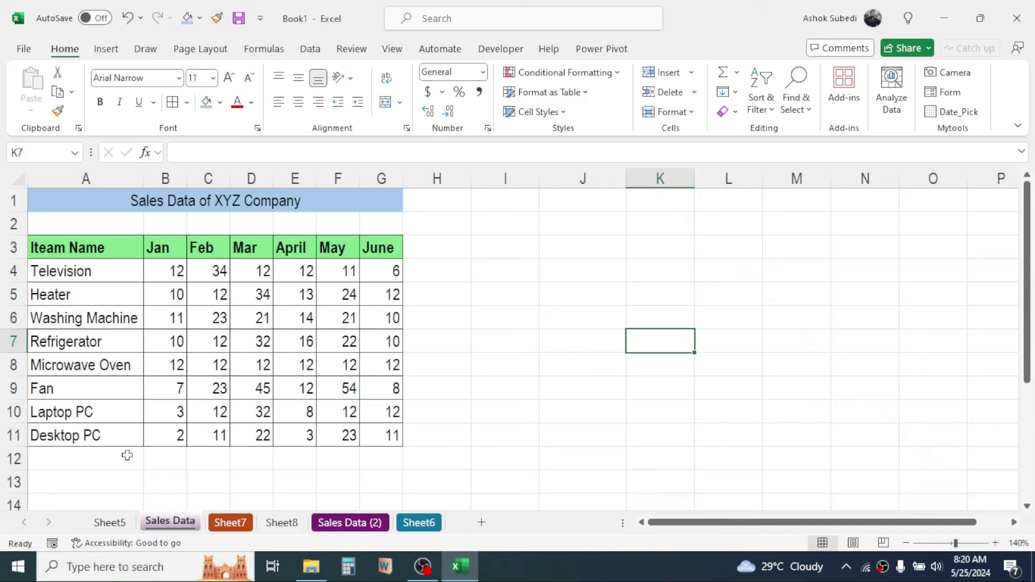
{"action": "left_click", "coordinate": [100, 460]}
{"action": "type", "text": "Total"}
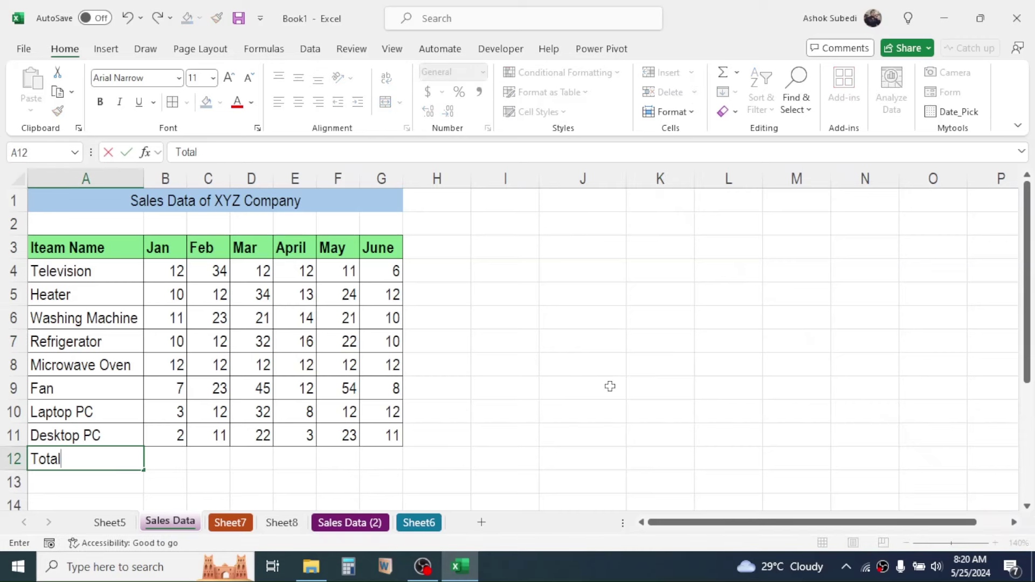
{"action": "left_click", "coordinate": [610, 386]}
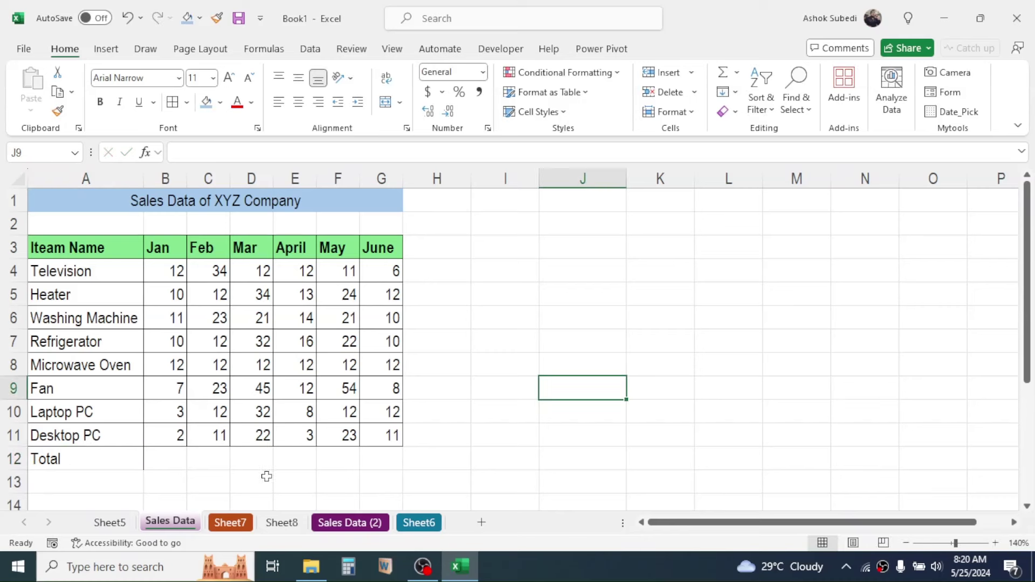
Apply all borders to the Total row, cells A12 to G12
{"action": "left_click_drag", "start_coordinate": [79, 463], "coordinate": [366, 459]}
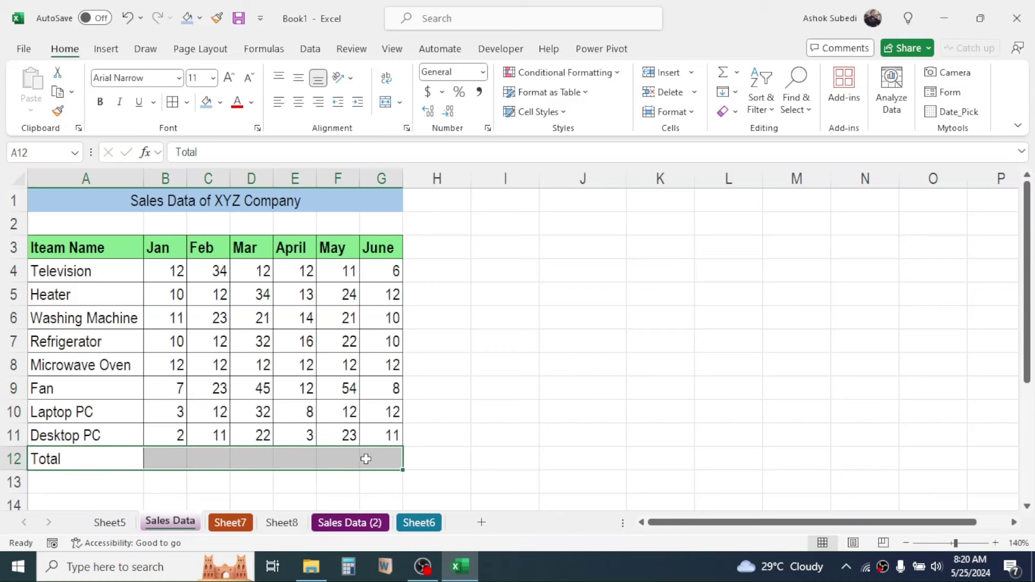
{"action": "left_click", "coordinate": [186, 102]}
{"action": "left_click", "coordinate": [183, 252]}
{"action": "left_click", "coordinate": [482, 418]}
{"action": "left_click", "coordinate": [159, 460]}
{"action": "left_click", "coordinate": [214, 461]}
{"action": "left_click", "coordinate": [242, 461]}
{"action": "left_click", "coordinate": [297, 456]}
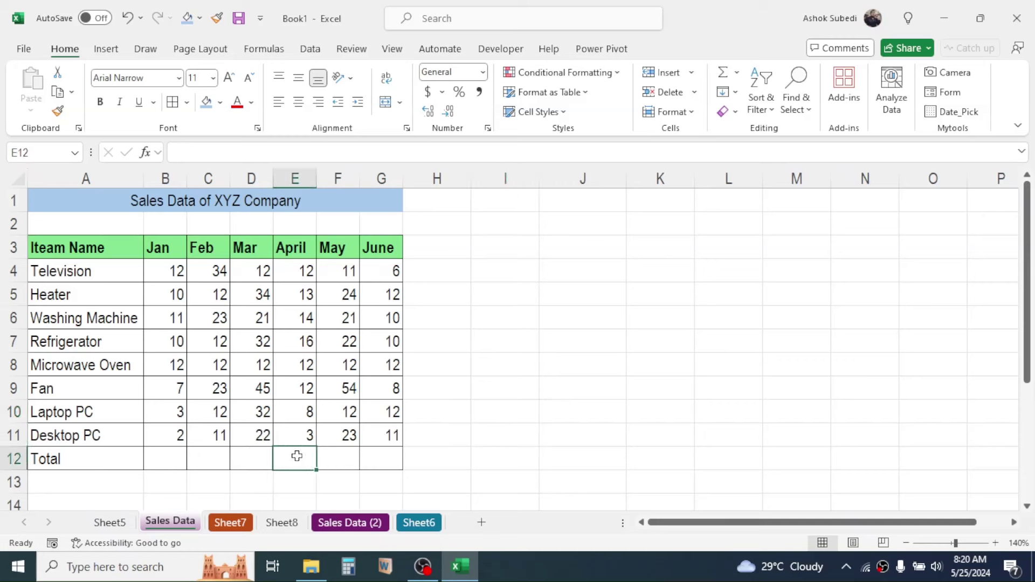
{"action": "left_click", "coordinate": [342, 456]}
Start Insert Function in cell G12 for the June total and list the Math & Trig functions
{"action": "left_click", "coordinate": [368, 459]}
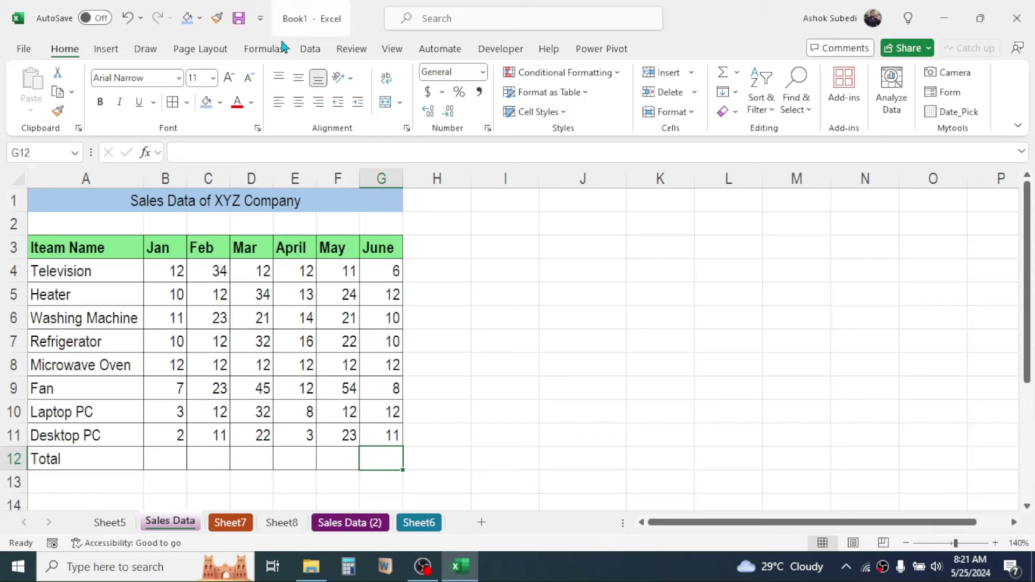
{"action": "left_click", "coordinate": [264, 48]}
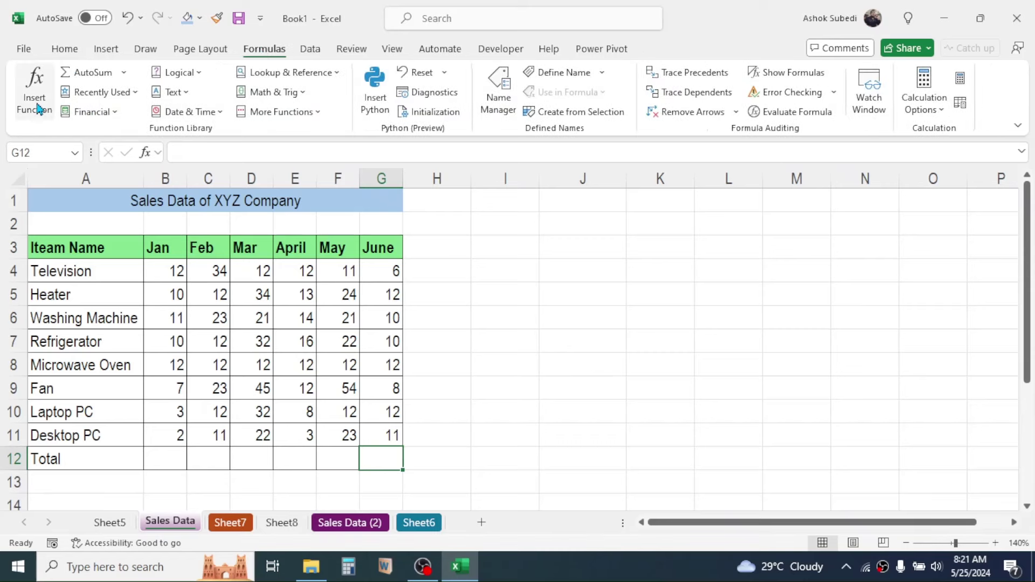
{"action": "left_click", "coordinate": [37, 105]}
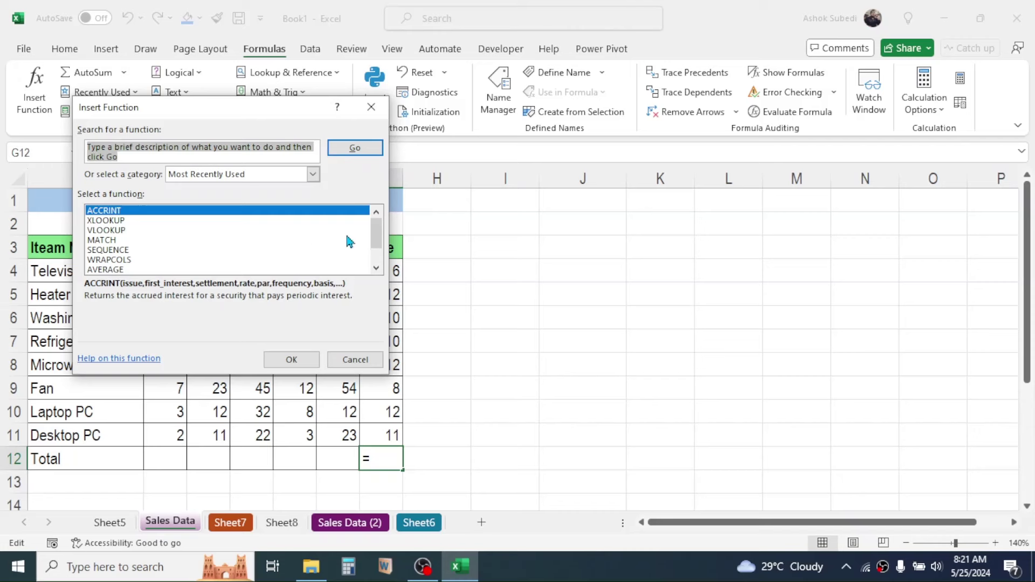
{"action": "mouse_move", "coordinate": [380, 233]}
{"action": "left_mouse_down"}
{"action": "mouse_move", "coordinate": [380, 263]}
{"action": "mouse_move", "coordinate": [387, 222]}
{"action": "left_mouse_up"}
{"action": "left_click", "coordinate": [312, 174]}
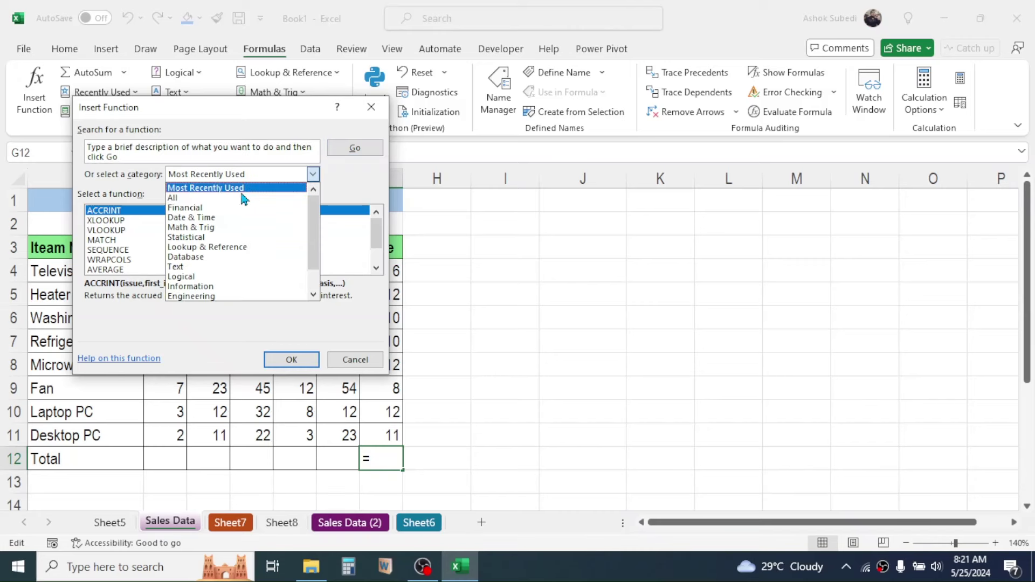
{"action": "left_click", "coordinate": [189, 227]}
{"action": "mouse_move", "coordinate": [369, 225]}
{"action": "left_mouse_down"}
{"action": "mouse_move", "coordinate": [367, 263]}
{"action": "mouse_move", "coordinate": [370, 224]}
{"action": "left_mouse_up"}
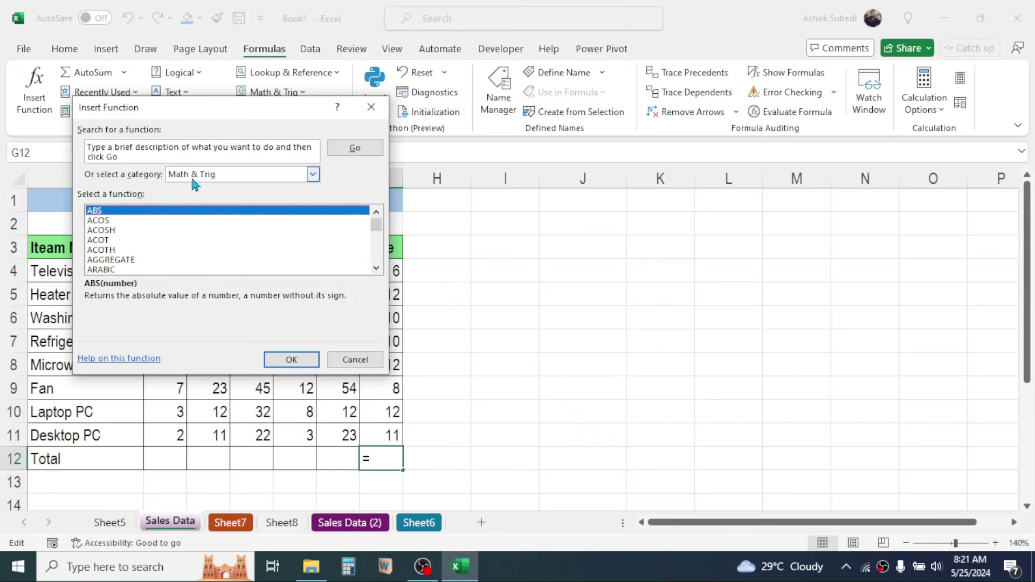
{"action": "left_click_drag", "start_coordinate": [125, 158], "coordinate": [83, 143]}
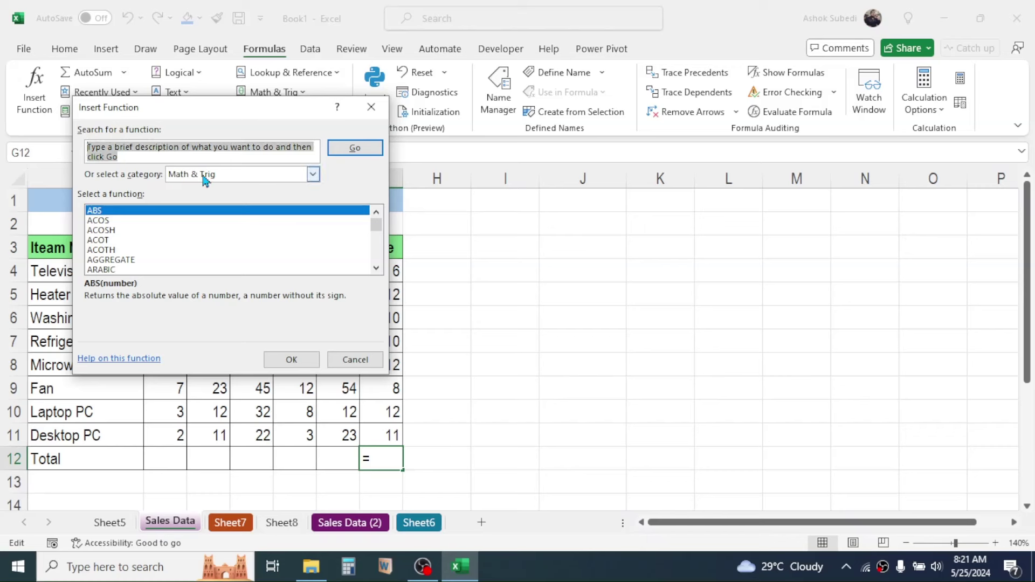
{"action": "type", "text": "sum"}
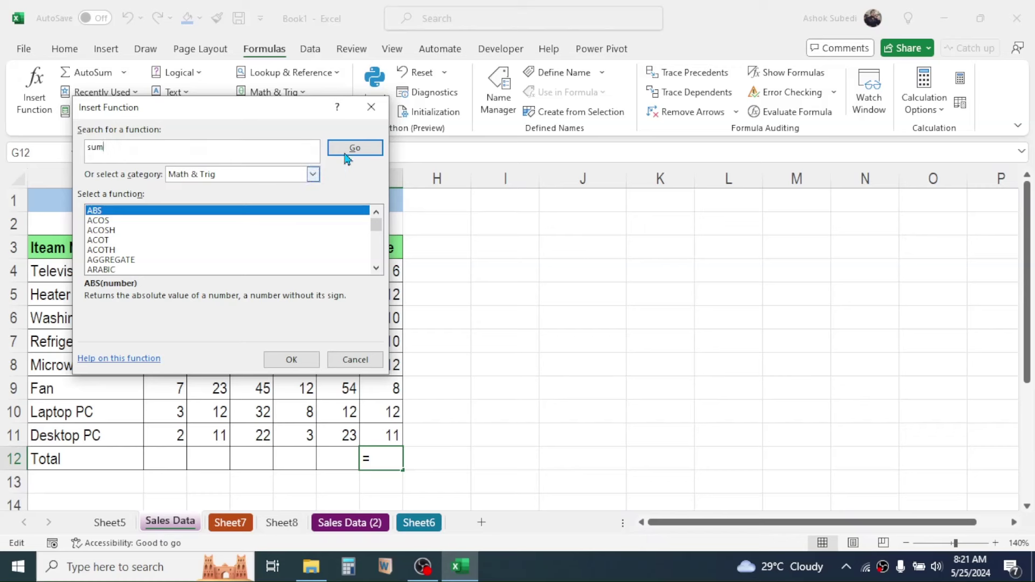
{"action": "left_click", "coordinate": [351, 149]}
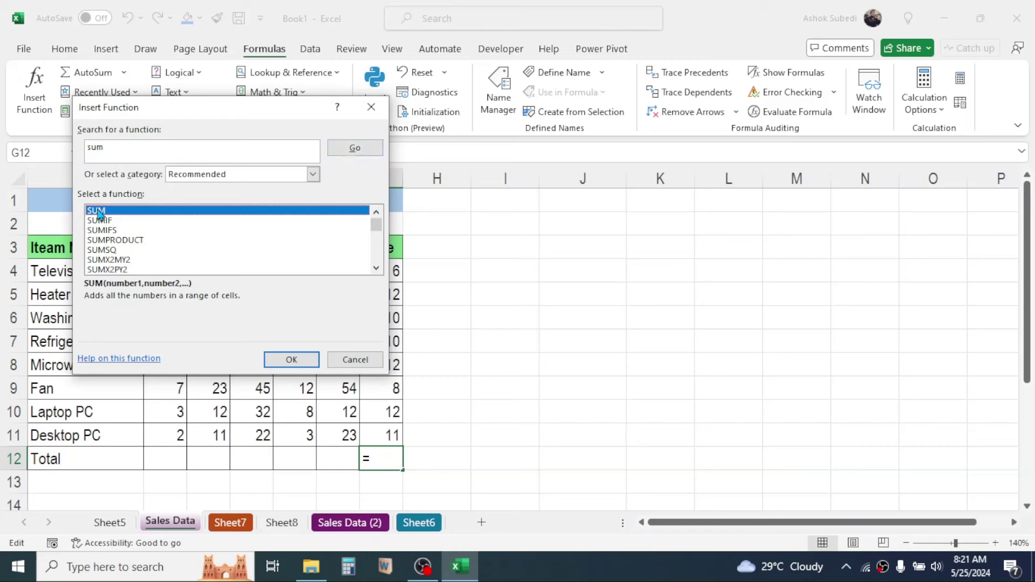
{"action": "left_click", "coordinate": [371, 106]}
{"action": "left_click", "coordinate": [176, 459]}
{"action": "left_click", "coordinate": [219, 459]}
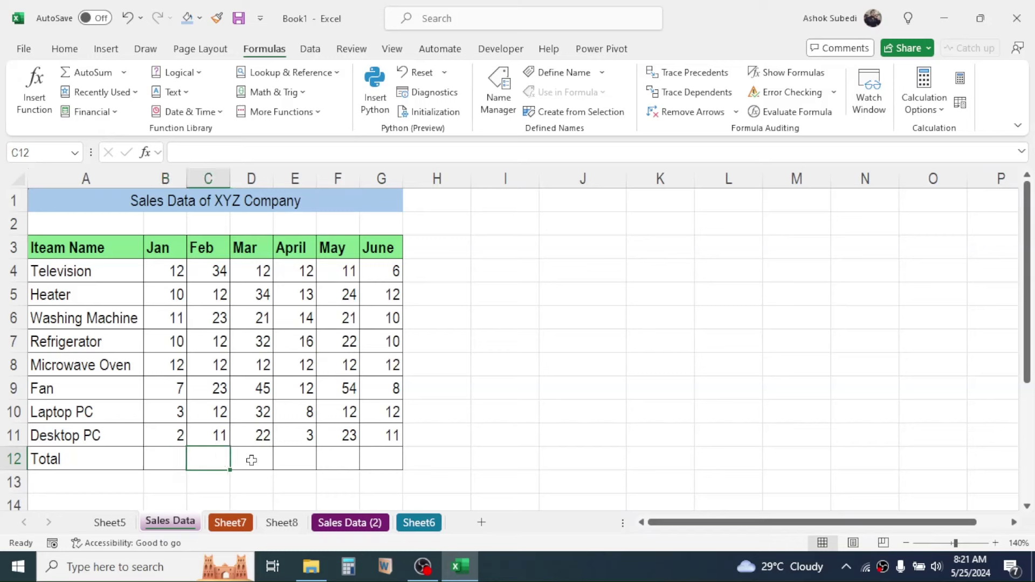
{"action": "left_click", "coordinate": [249, 459]}
{"action": "left_click", "coordinate": [291, 460]}
{"action": "left_click", "coordinate": [337, 459]}
{"action": "left_click", "coordinate": [548, 278]}
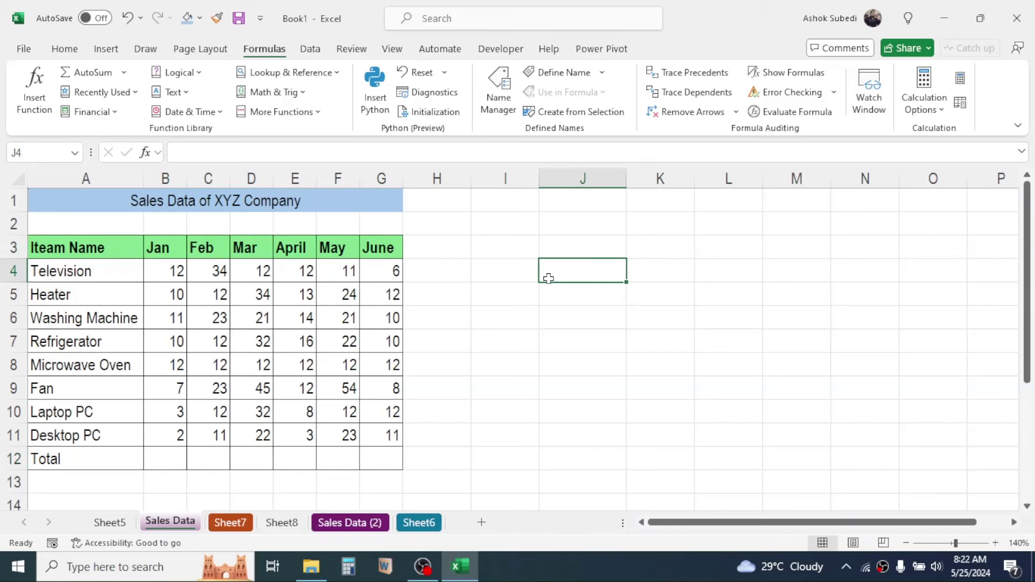
{"action": "left_click", "coordinate": [178, 459]}
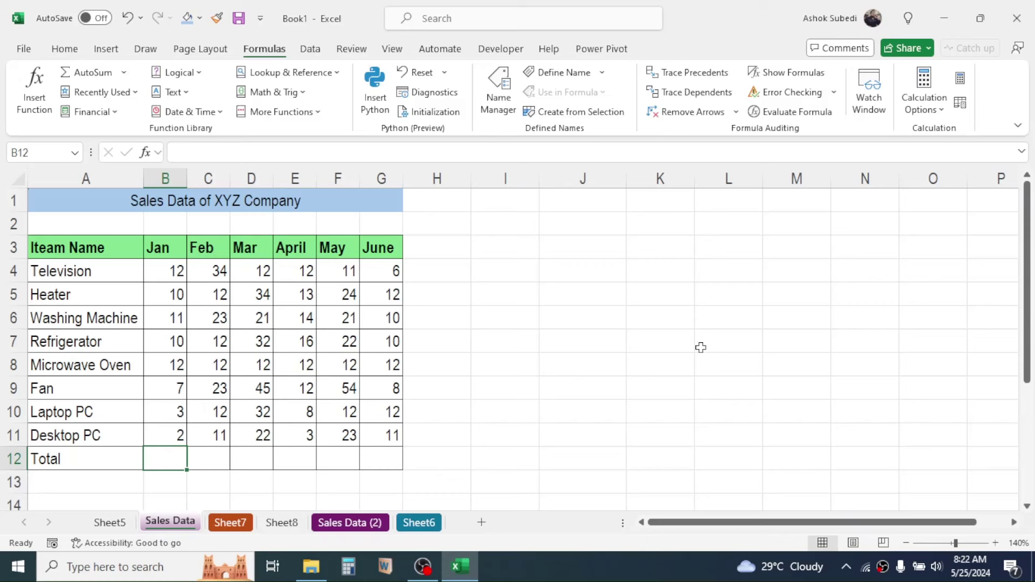
{"action": "type", "text": "="}
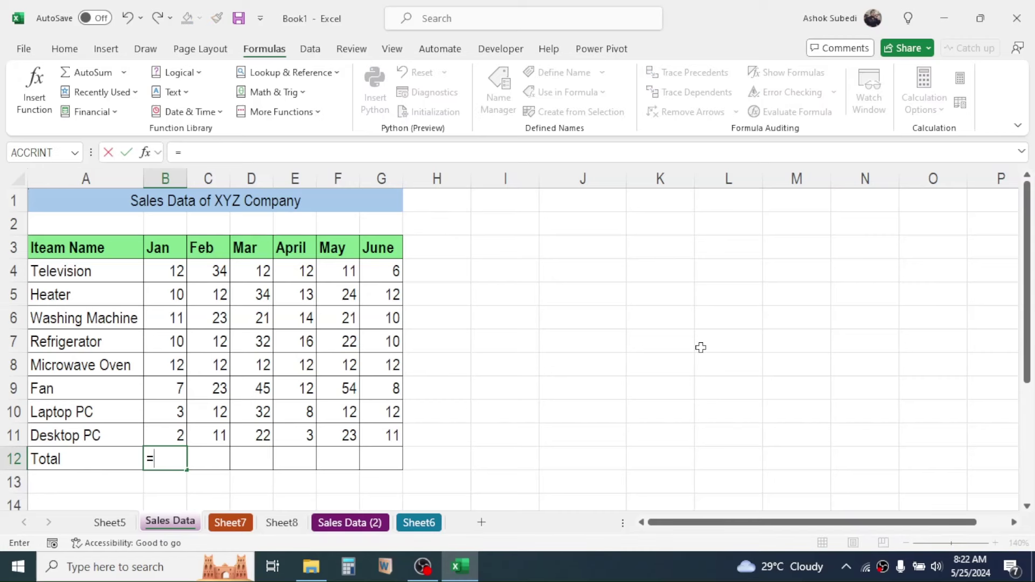
{"action": "type", "text": "SUM"}
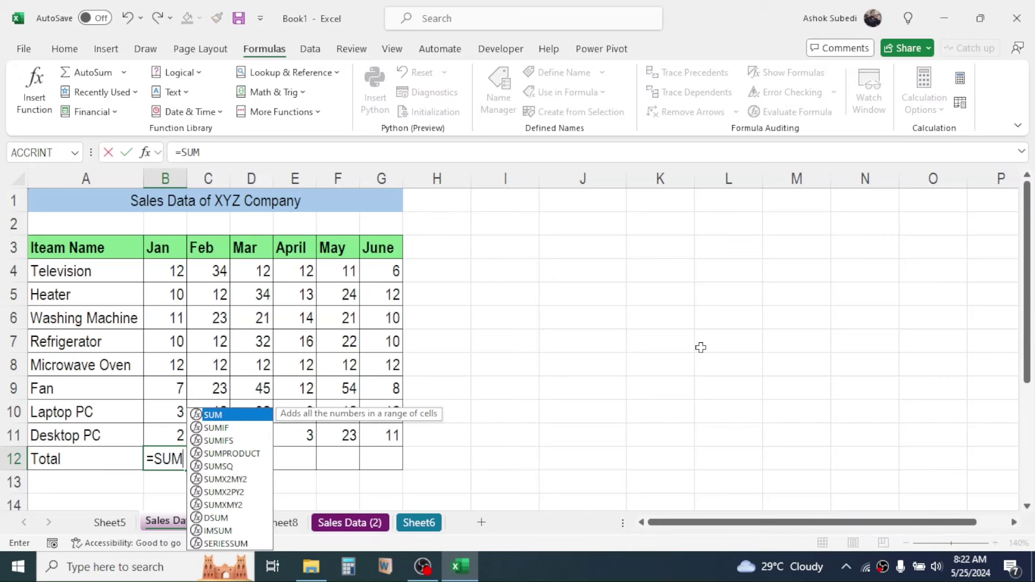
{"action": "type", "text": "("}
{"action": "key", "text": "Escape"}
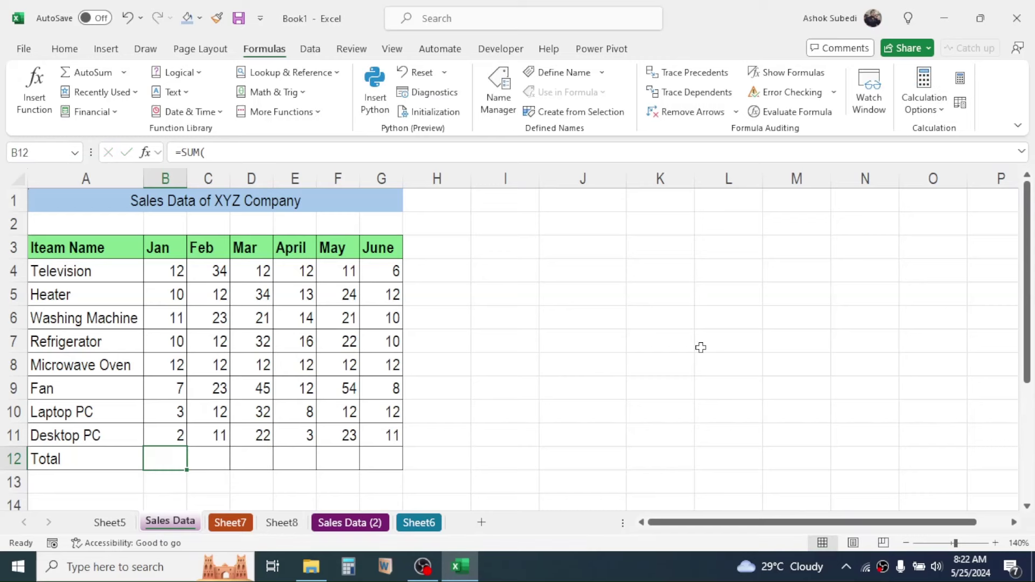
Search Insert Function for sum and insert SUM in cell B12, adding the January values B4:B11
{"action": "left_click", "coordinate": [34, 89]}
{"action": "left_click_drag", "start_coordinate": [189, 106], "coordinate": [649, 160]}
{"action": "type", "text": "sum"}
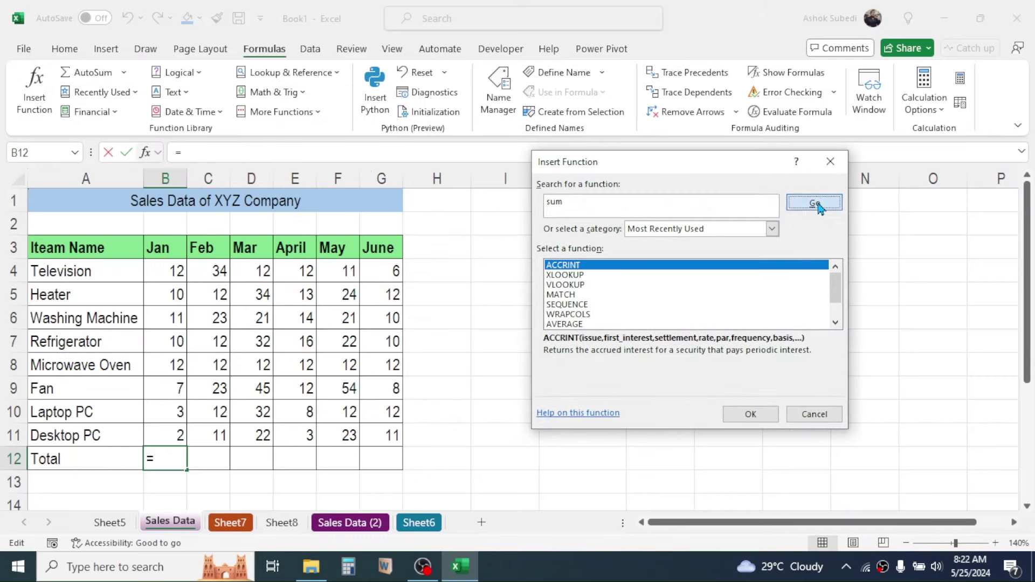
{"action": "left_click", "coordinate": [816, 204]}
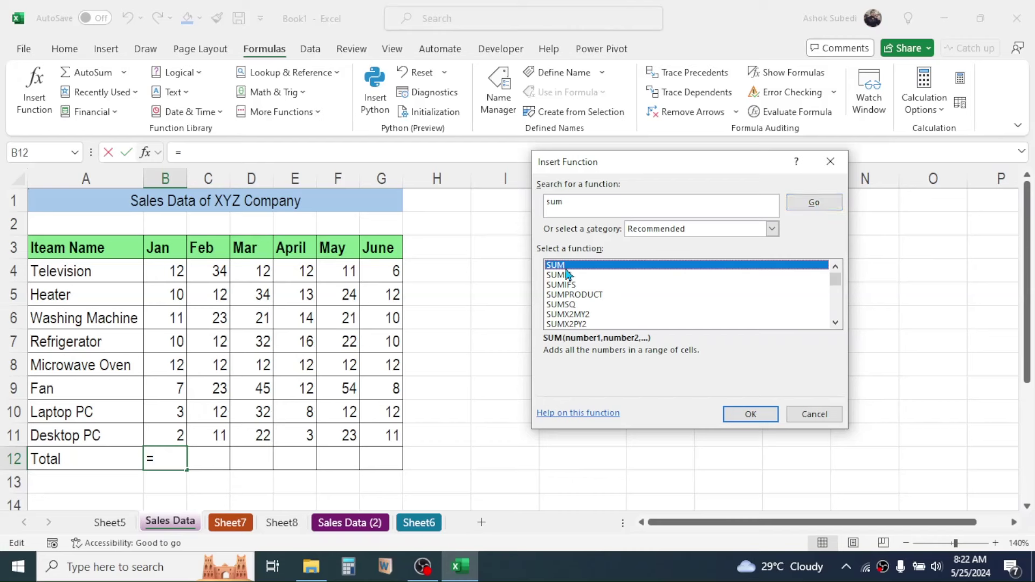
{"action": "left_click", "coordinate": [750, 414]}
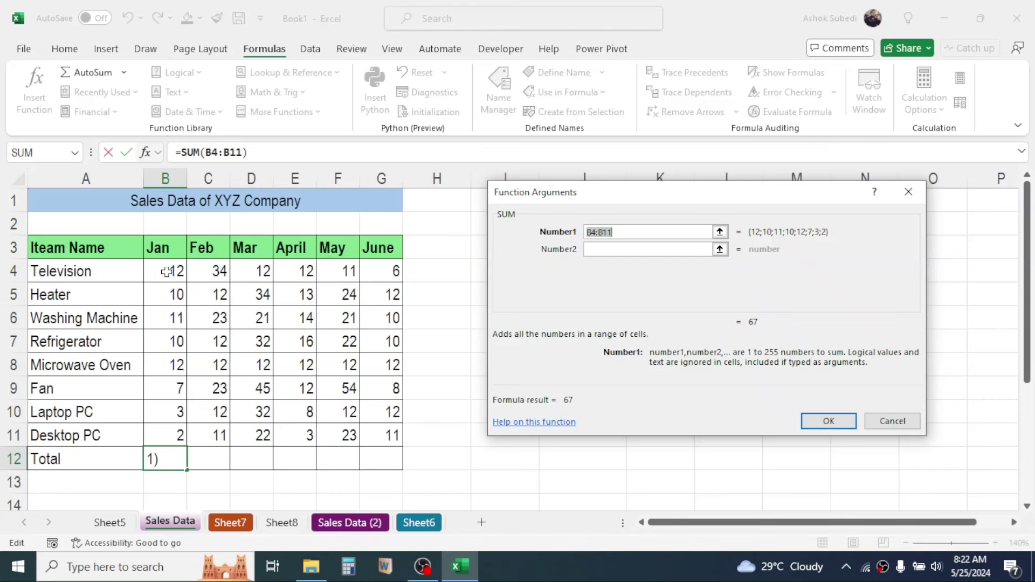
{"action": "left_click_drag", "start_coordinate": [167, 271], "coordinate": [167, 435]}
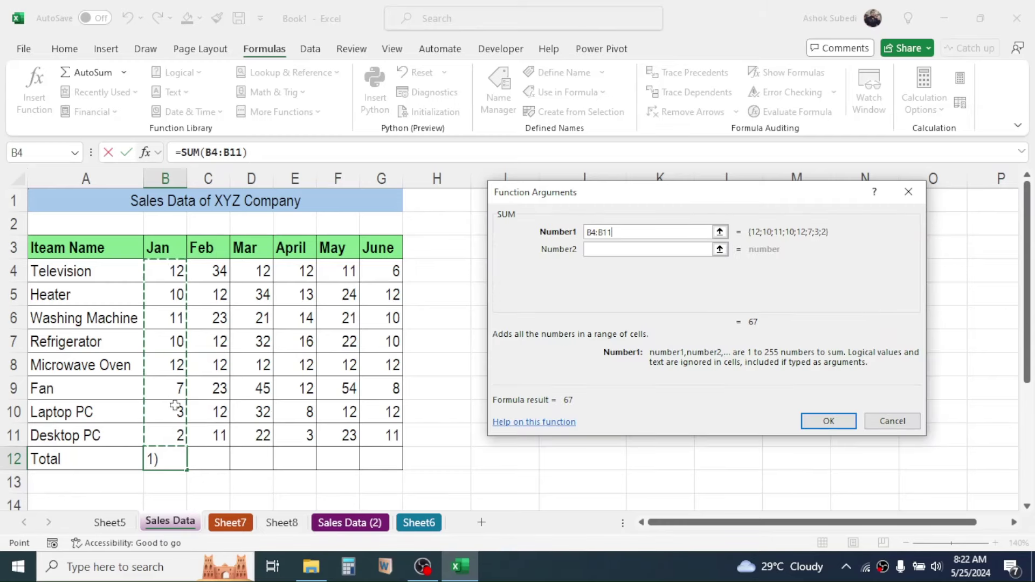
{"action": "left_click", "coordinate": [828, 422]}
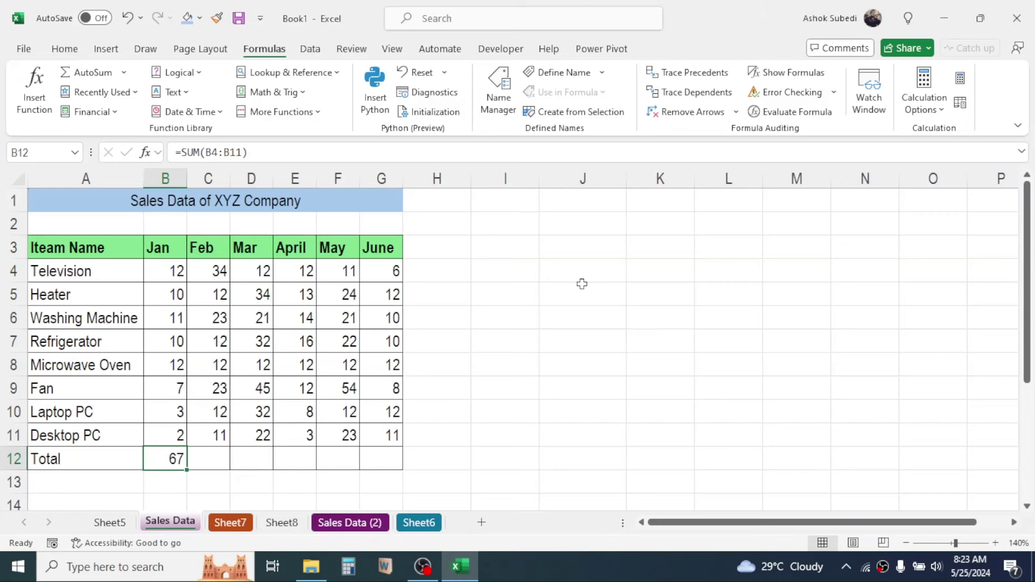
Use Insert Function to add a SUM of the February values C4:C11 in cell C12
{"action": "left_click", "coordinate": [208, 458]}
{"action": "left_click", "coordinate": [38, 109]}
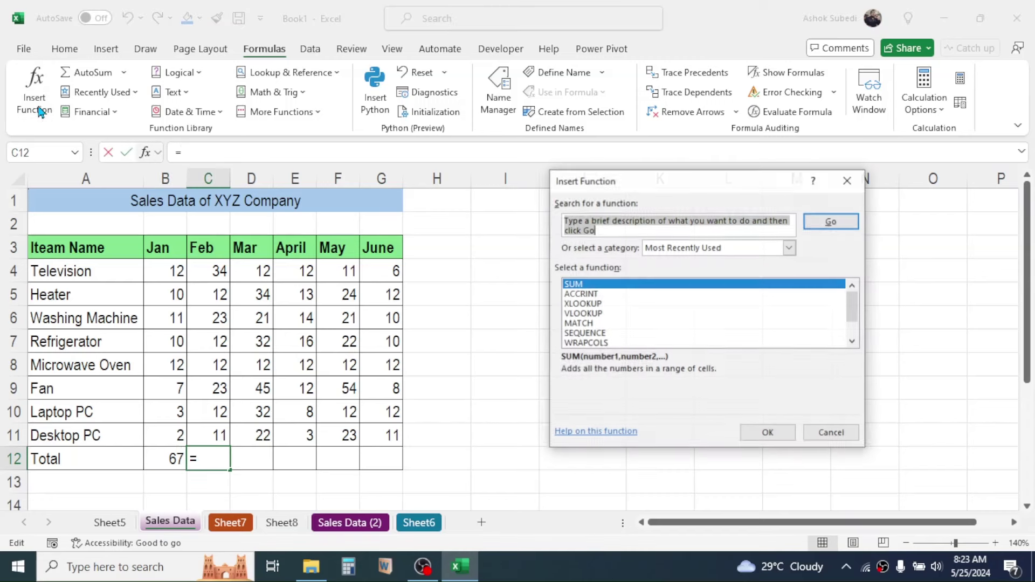
{"action": "left_click", "coordinate": [768, 433]}
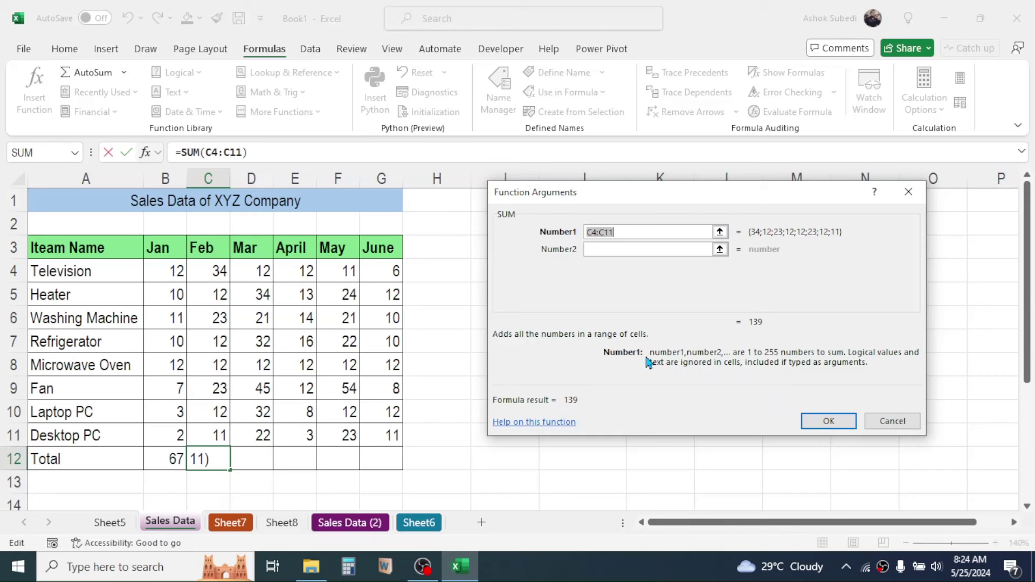
{"action": "left_click", "coordinate": [825, 421]}
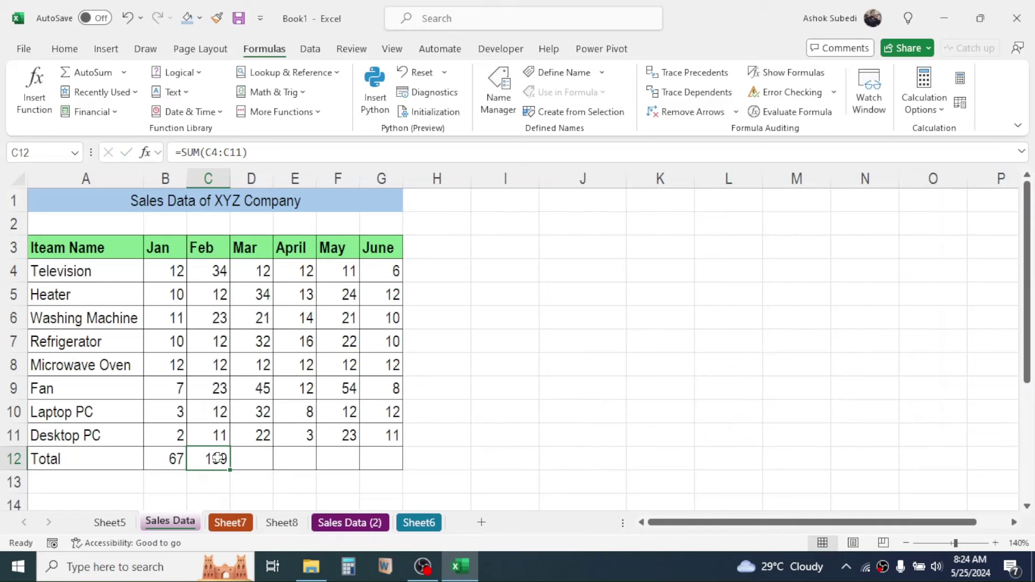
{"action": "left_click", "coordinate": [576, 310]}
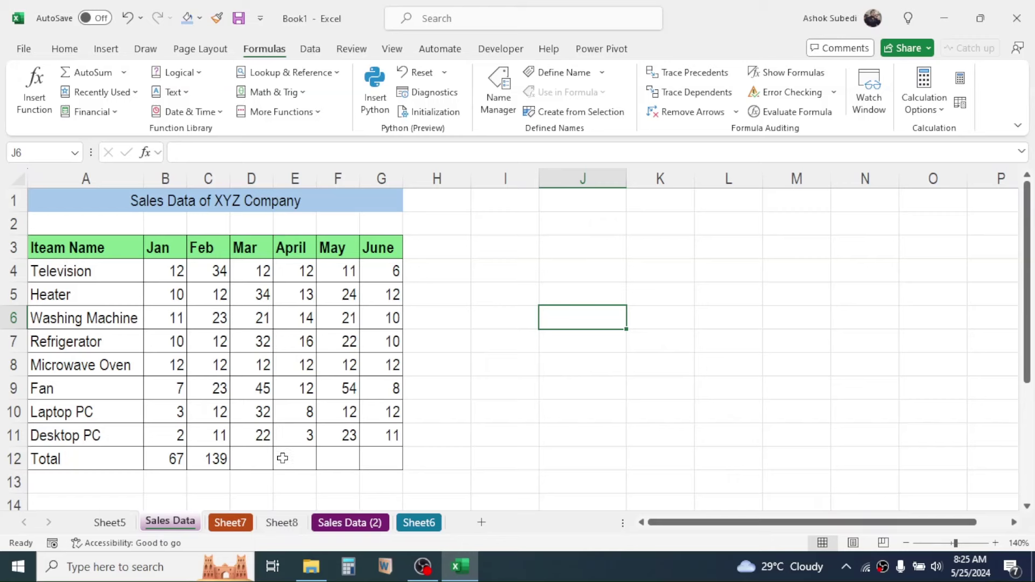
Enter the formula =SUM(D4:D11) directly in cell D12 for the March total
{"action": "left_click", "coordinate": [257, 457]}
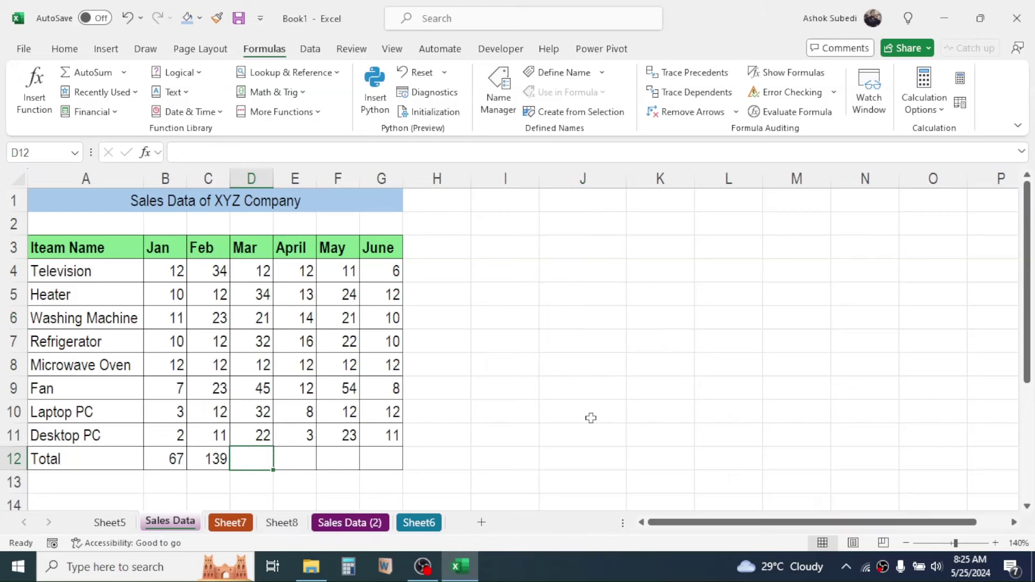
{"action": "type", "text": "=S"}
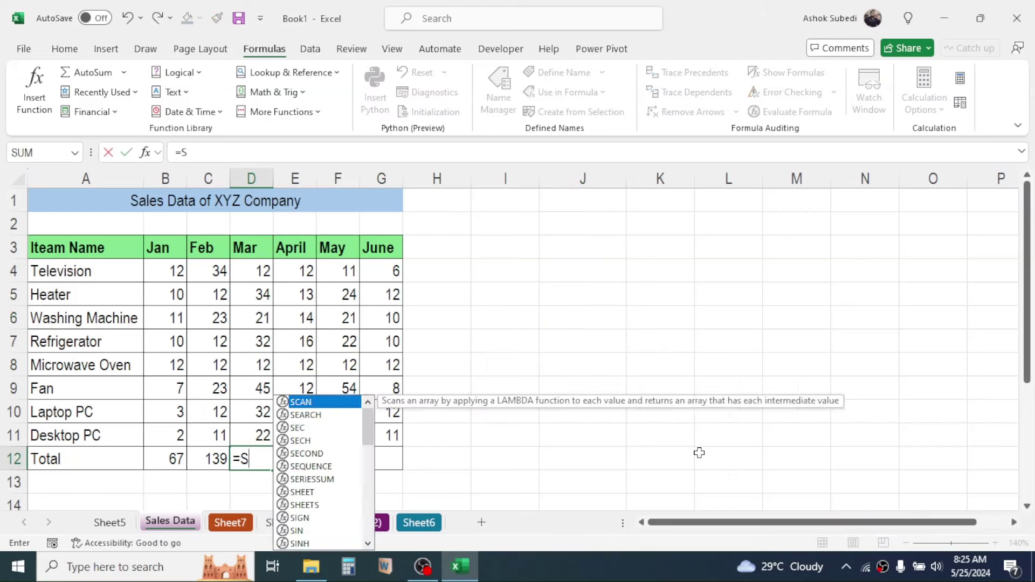
{"action": "type", "text": "UM("}
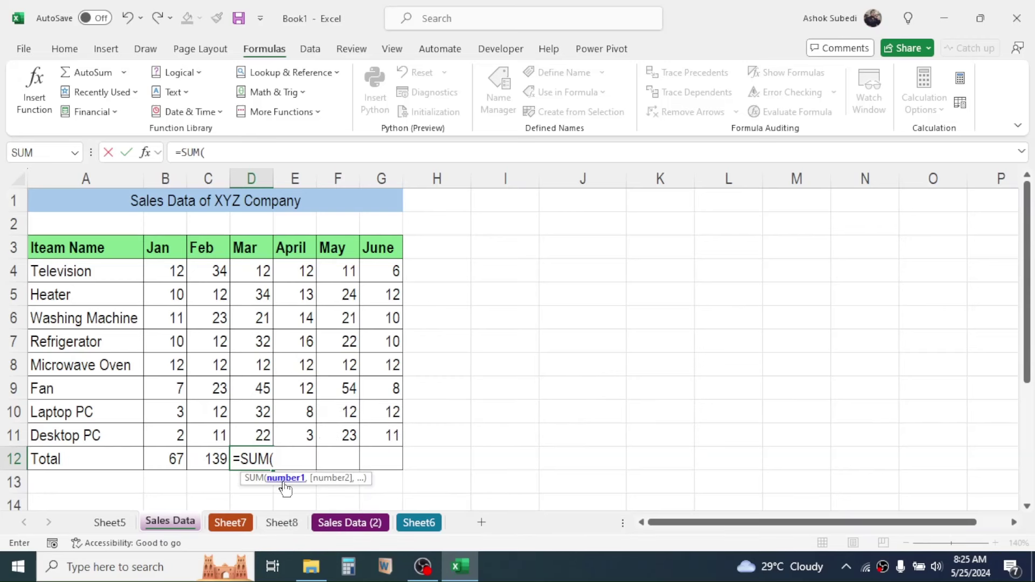
{"action": "left_click_drag", "start_coordinate": [260, 270], "coordinate": [247, 432]}
{"action": "type", "text": ")"}
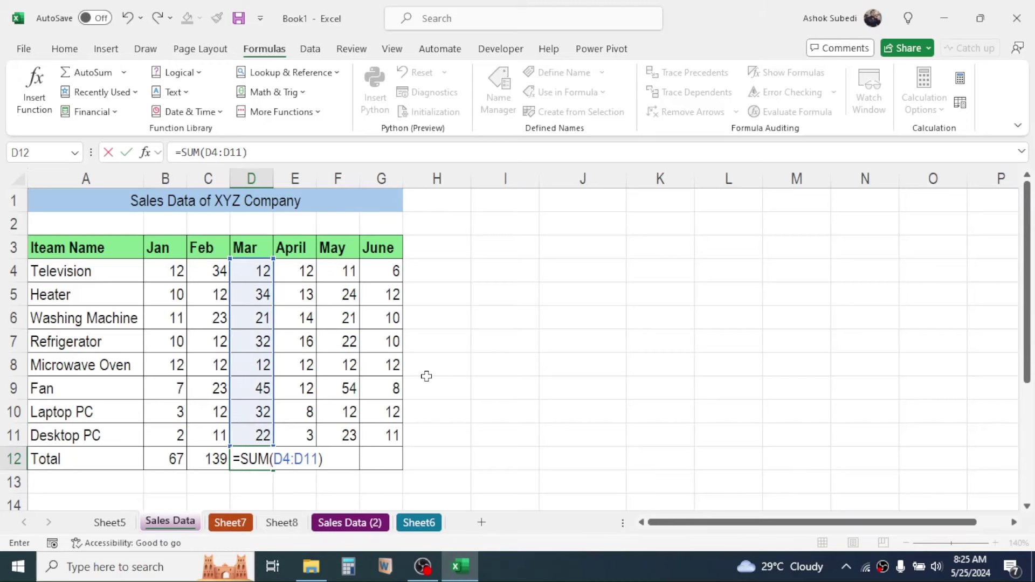
{"action": "key", "text": "Return"}
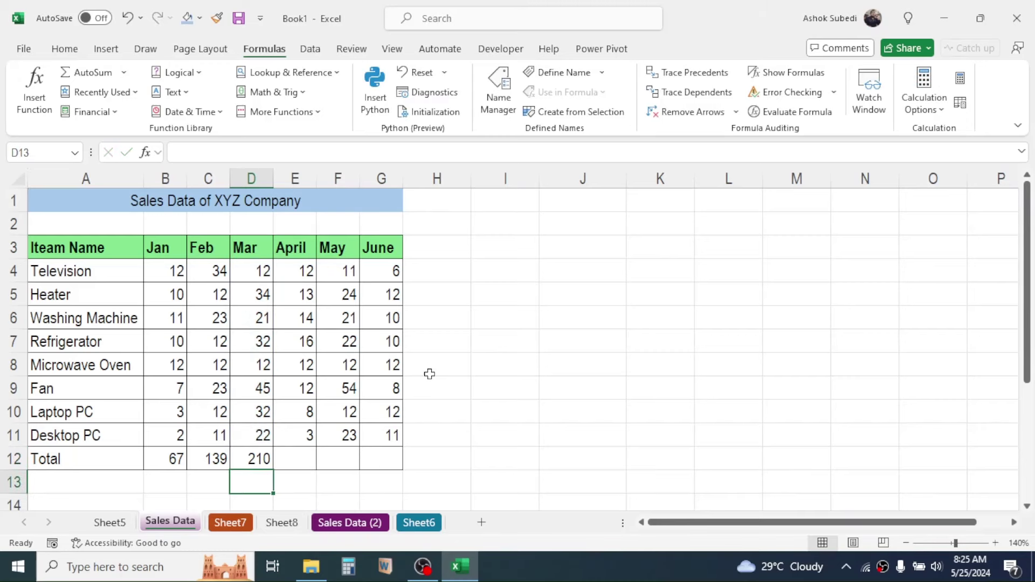
Fill the March total formula from D12 across to G12 and check the copied April, May and June formulas
{"action": "left_click", "coordinate": [250, 459]}
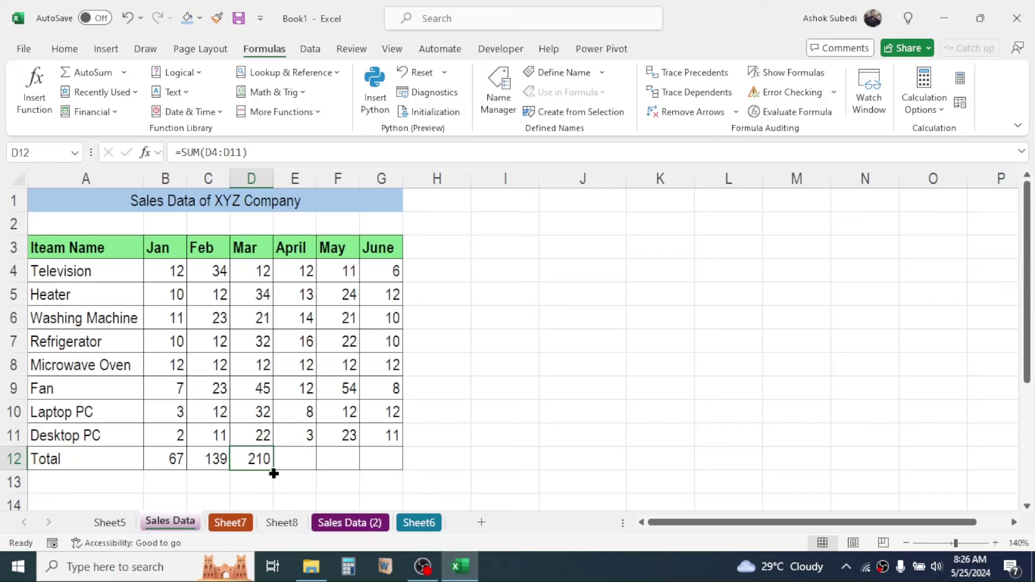
{"action": "left_click_drag", "start_coordinate": [273, 473], "coordinate": [392, 458]}
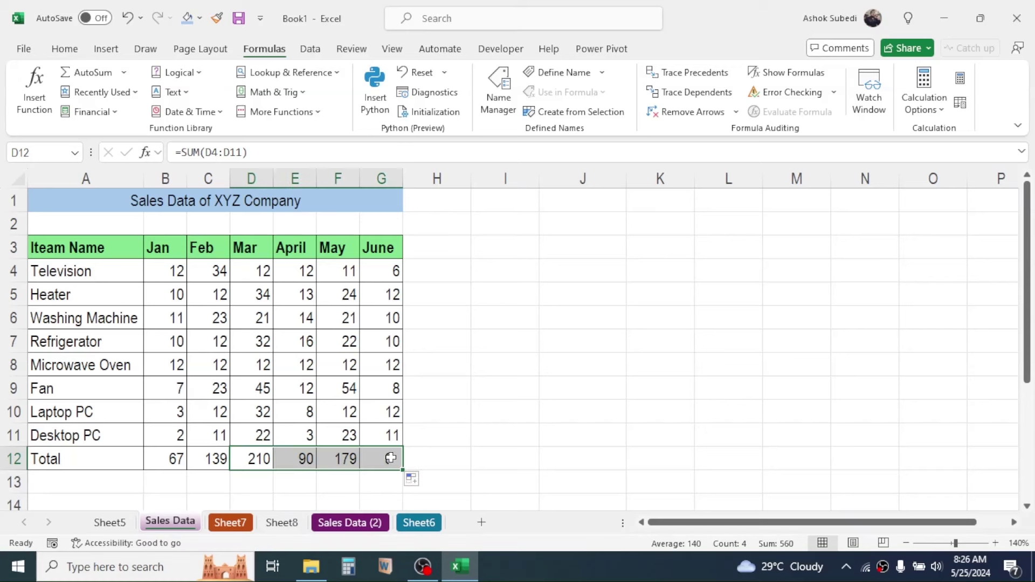
{"action": "left_click", "coordinate": [309, 461]}
{"action": "left_click", "coordinate": [347, 460]}
{"action": "left_click", "coordinate": [385, 462]}
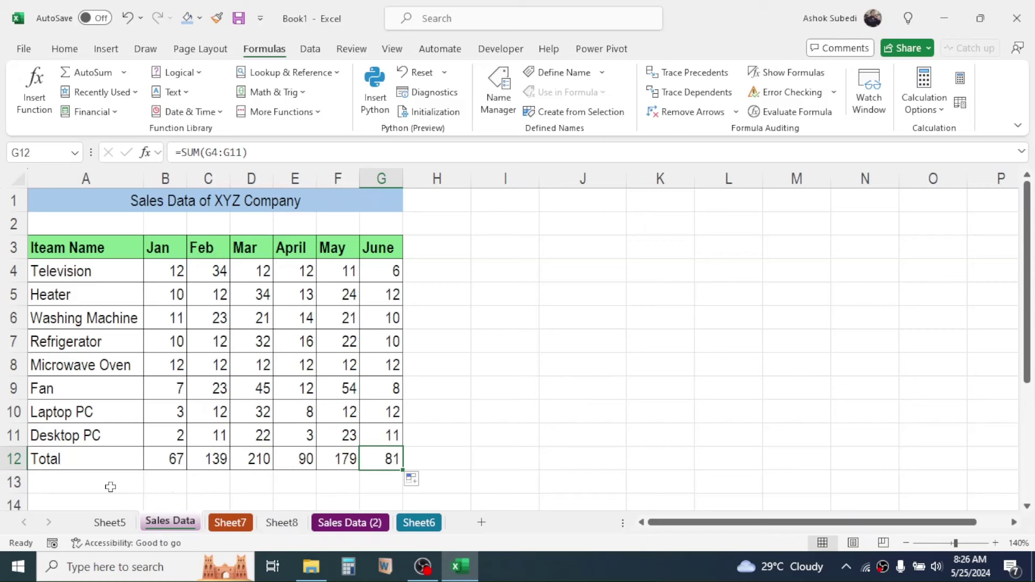
Enter the label COUNT in cell A13 below Total
{"action": "left_click", "coordinate": [60, 483]}
{"action": "left_click_drag", "start_coordinate": [175, 270], "coordinate": [167, 430]}
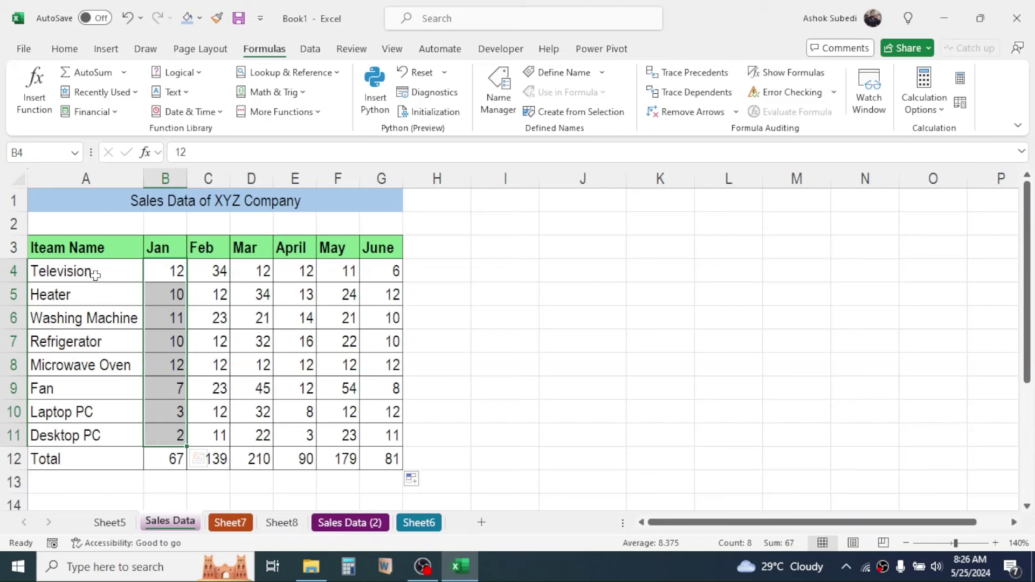
{"action": "left_click", "coordinate": [173, 275]}
{"action": "left_click", "coordinate": [191, 347]}
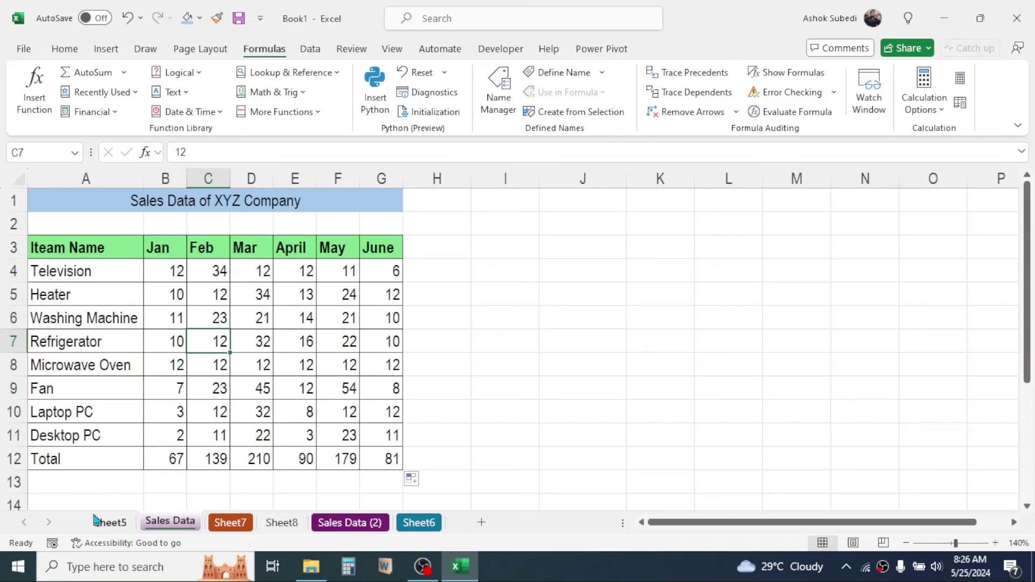
{"action": "left_click", "coordinate": [82, 482]}
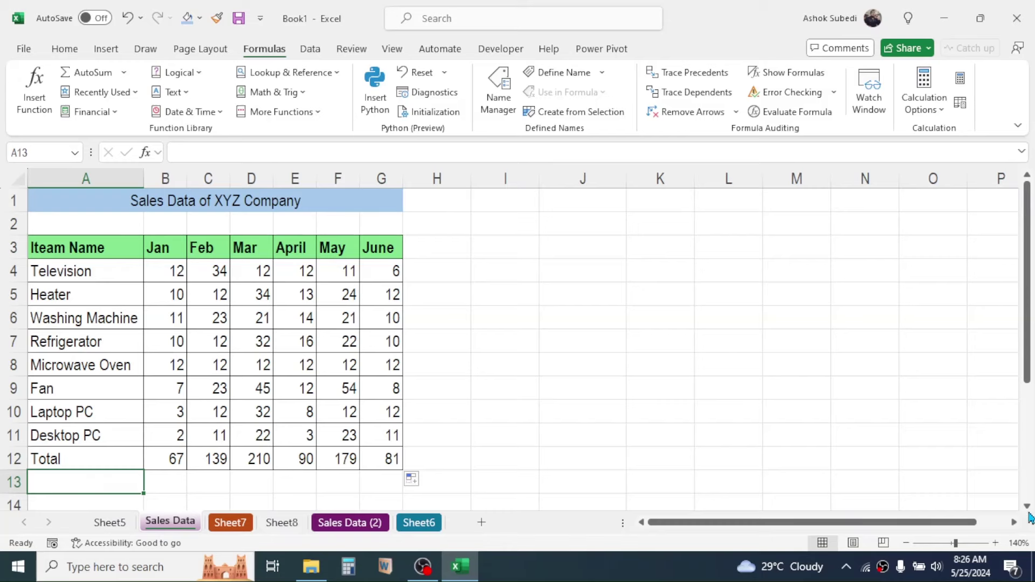
{"action": "scroll", "coordinate": [891, 446], "scroll_direction": "down", "scroll_amount": 1}
{"action": "type", "text": "COUNT"}
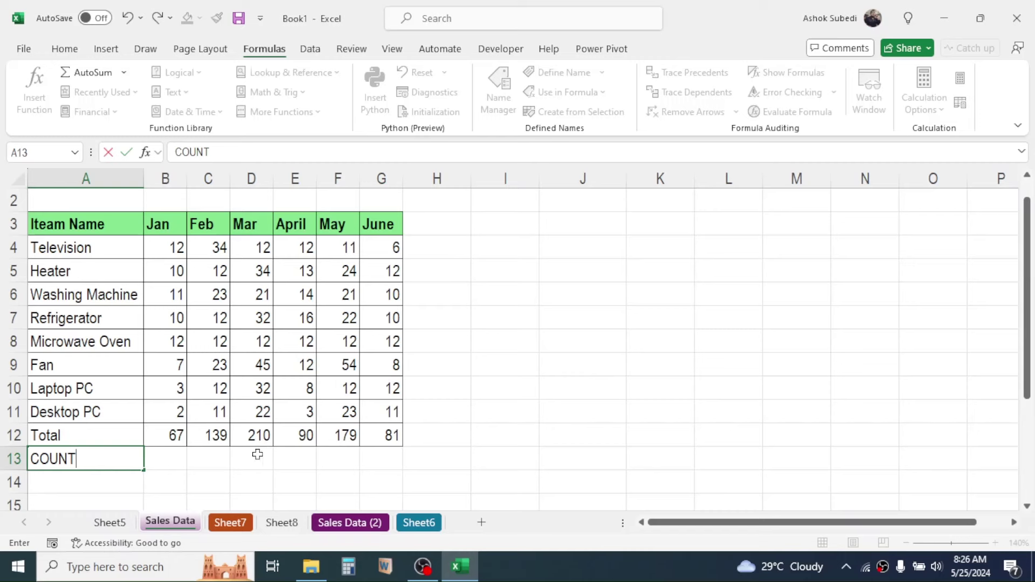
Enter the formula =COUNT(B4:B11) in cell B13 to count the January entries
{"action": "left_click", "coordinate": [170, 459]}
{"action": "type", "text": "=COUNT"}
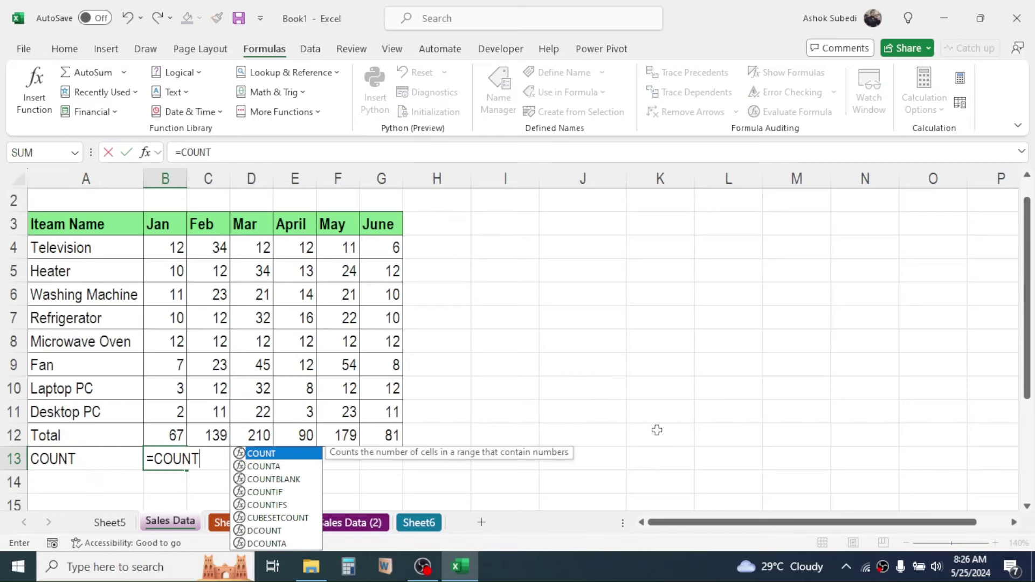
{"action": "type", "text": "("}
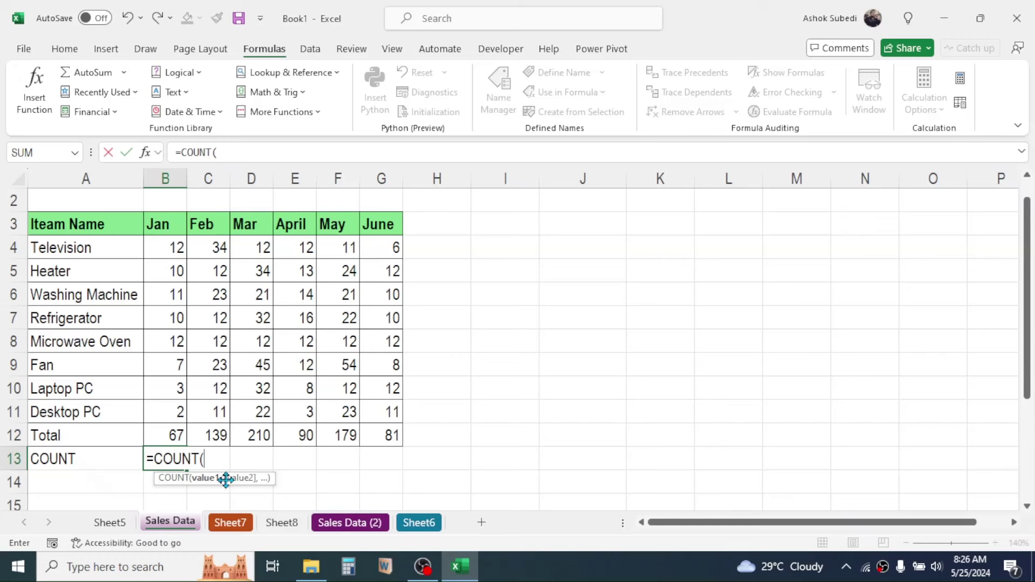
{"action": "left_click_drag", "start_coordinate": [169, 246], "coordinate": [162, 409]}
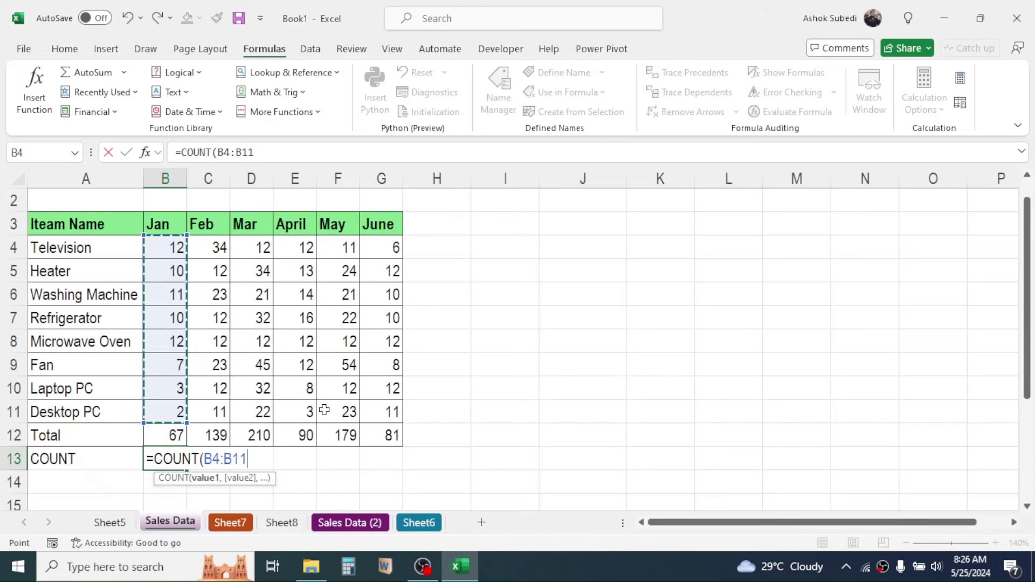
{"action": "type", "text": ")"}
{"action": "key", "text": "Return"}
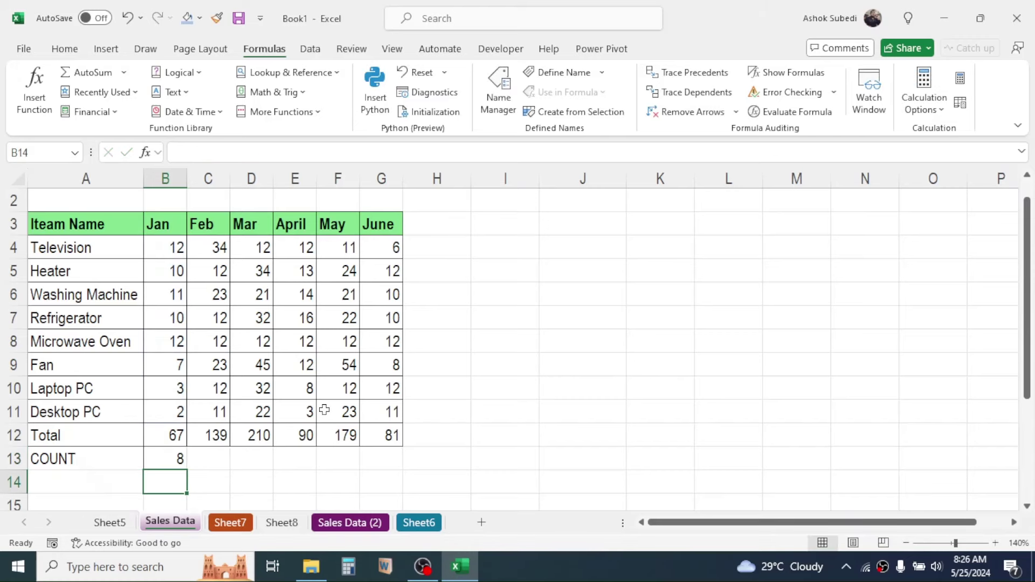
{"action": "left_click", "coordinate": [163, 459]}
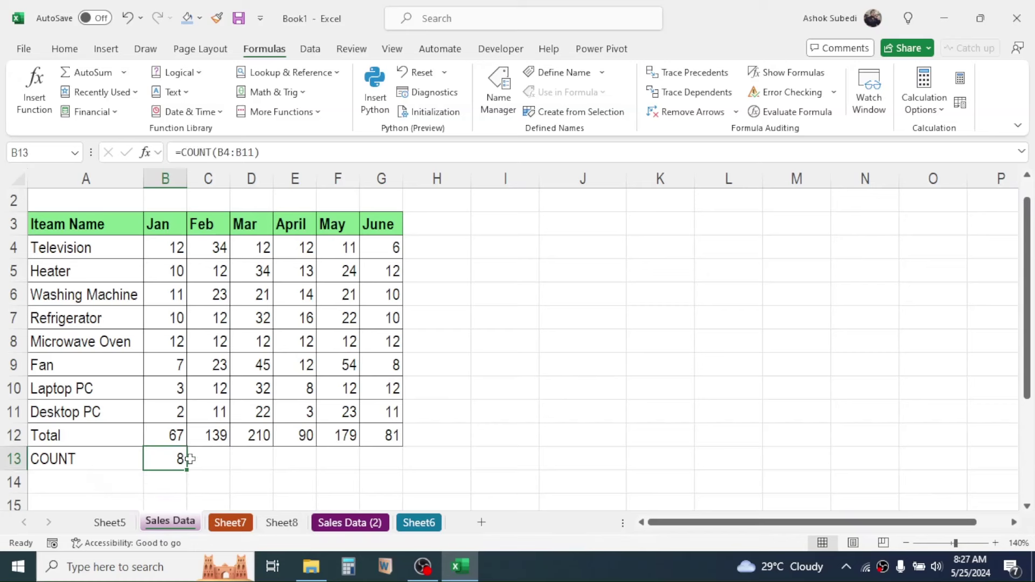
Fill the January COUNT formula from B13 across to G13 for the remaining months
{"action": "left_click_drag", "start_coordinate": [187, 472], "coordinate": [400, 469]}
{"action": "left_click", "coordinate": [520, 365]}
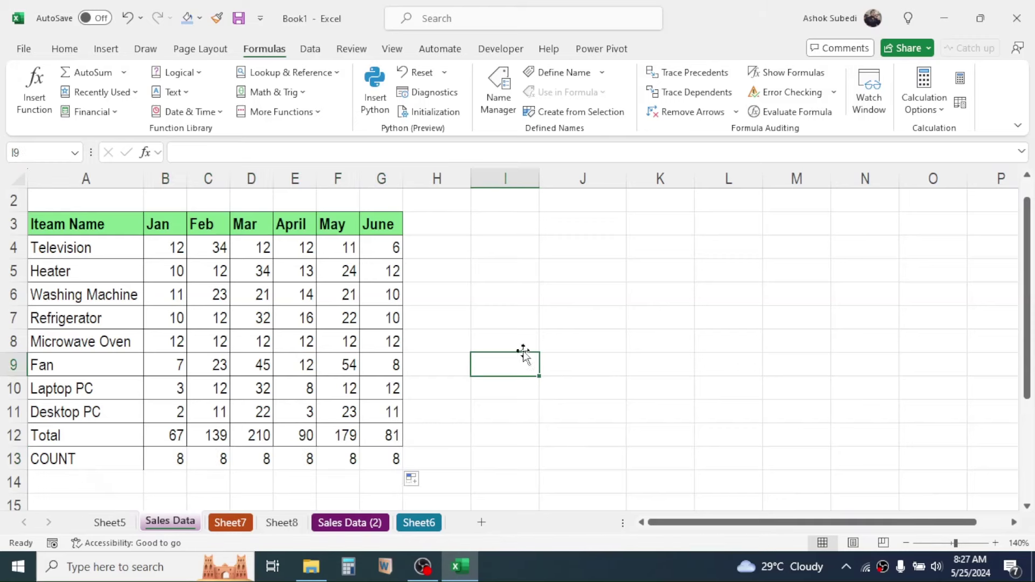
Clear the March values for Refrigerator in D7 and Television in D4 to test the March count
{"action": "left_click", "coordinate": [262, 317]}
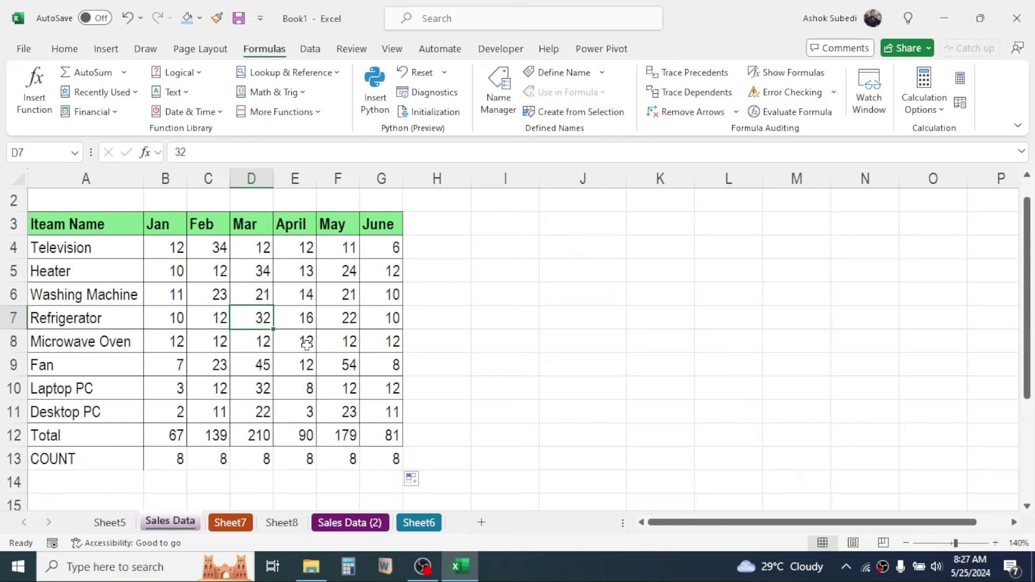
{"action": "key", "text": "Delete"}
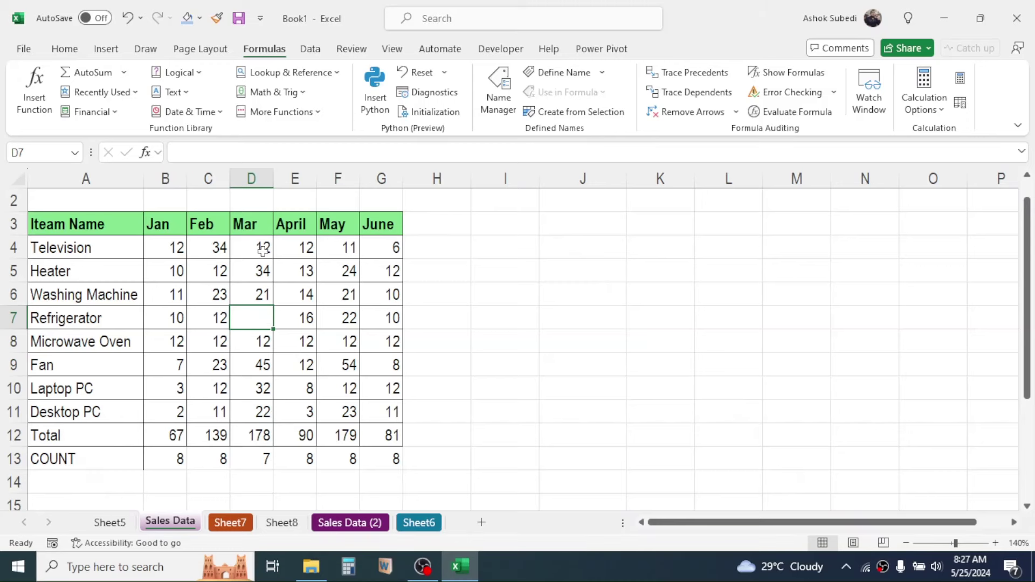
{"action": "left_click", "coordinate": [262, 250]}
{"action": "key", "text": "Delete"}
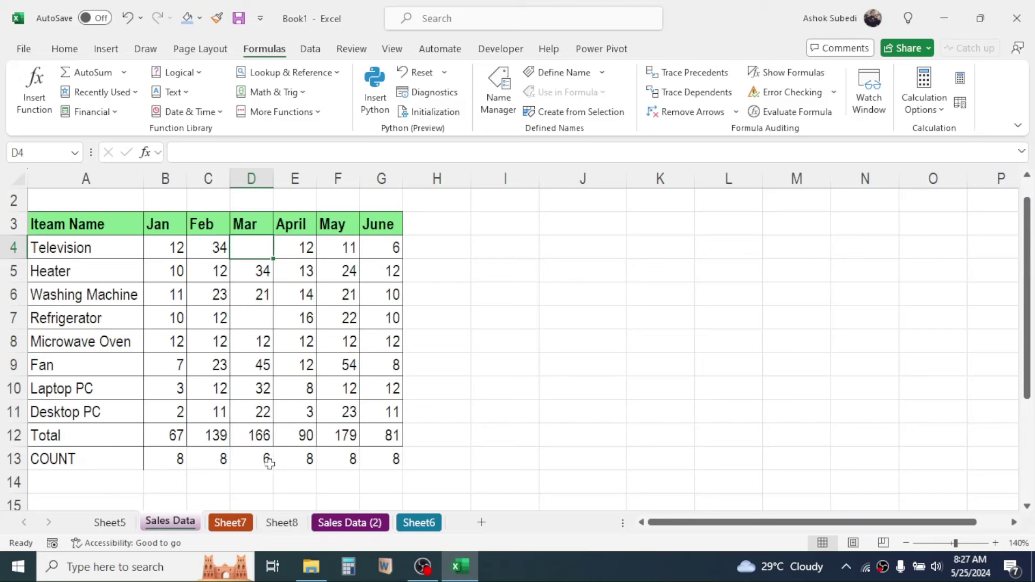
{"action": "left_click", "coordinate": [249, 312]}
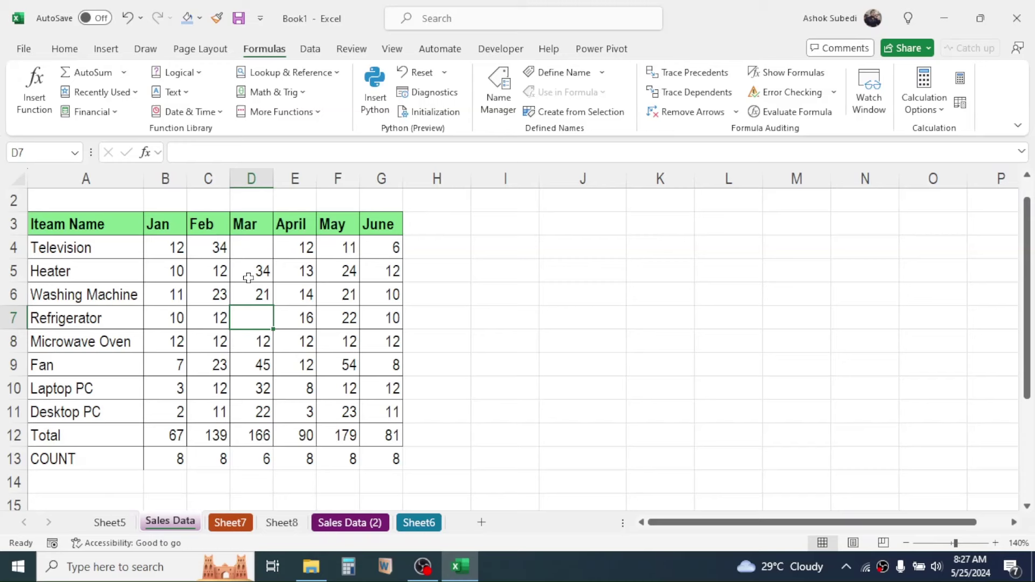
{"action": "left_click_drag", "start_coordinate": [248, 277], "coordinate": [261, 386]}
{"action": "left_click", "coordinate": [254, 247]}
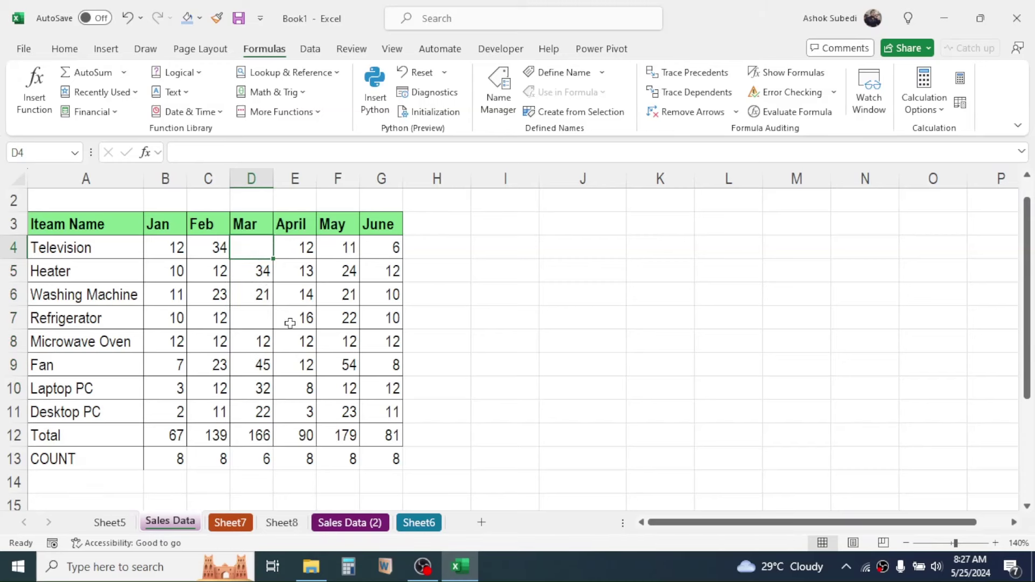
{"action": "left_click", "coordinate": [253, 320]}
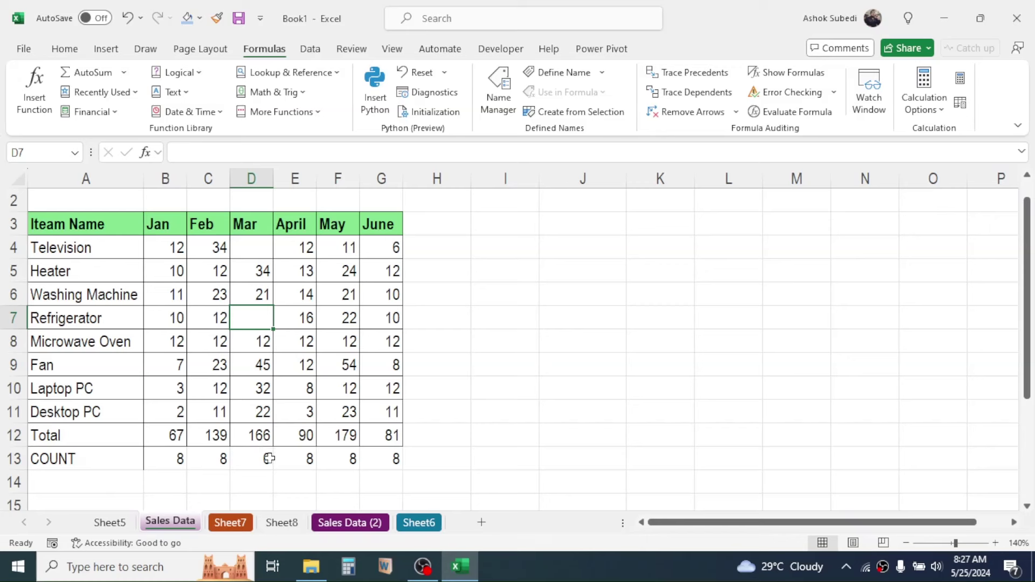
Clear the June values for Washing Machine, Refrigerator and Microwave Oven in G6:G8 and check the June count
{"action": "left_click_drag", "start_coordinate": [388, 294], "coordinate": [384, 343]}
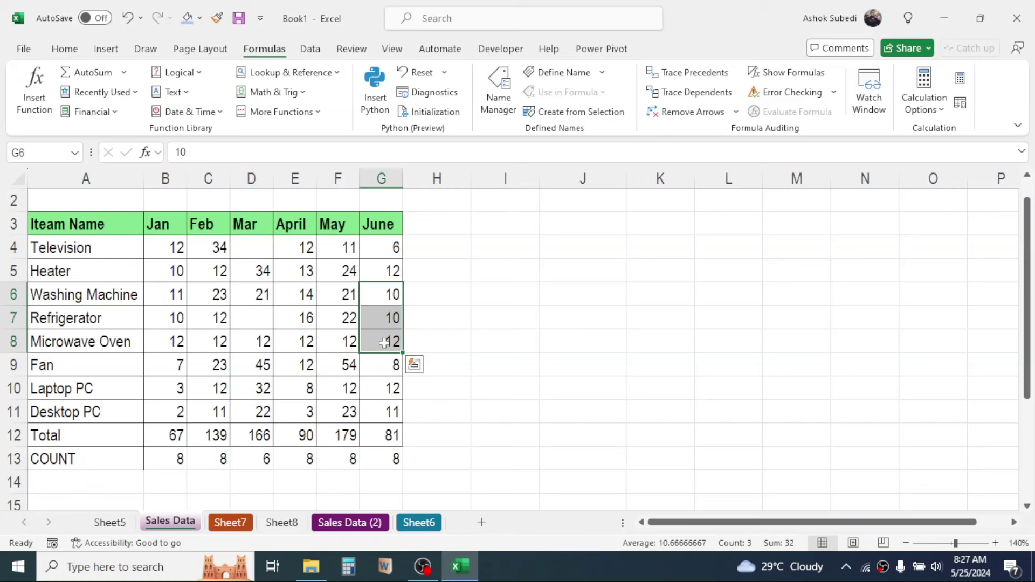
{"action": "key", "text": "Delete"}
{"action": "left_click", "coordinate": [423, 466]}
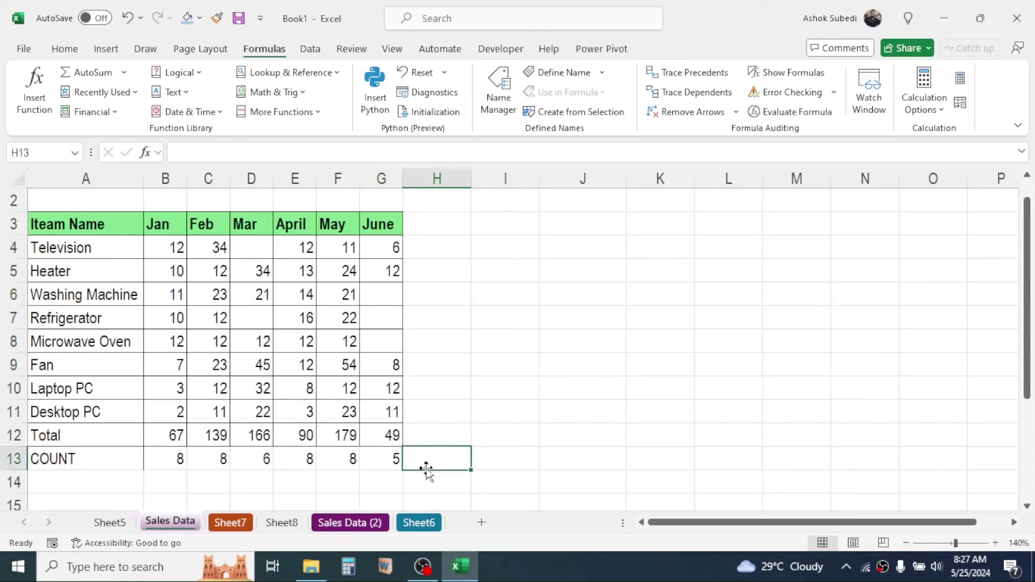
{"action": "left_click", "coordinate": [393, 462]}
{"action": "key", "text": "Up"}
{"action": "key", "text": "Up"}
{"action": "key", "text": "Up"}
{"action": "key", "text": "Up"}
{"action": "key", "text": "Up"}
{"action": "key", "text": "Right"}
{"action": "key", "text": "Right"}
{"action": "key", "text": "Right"}
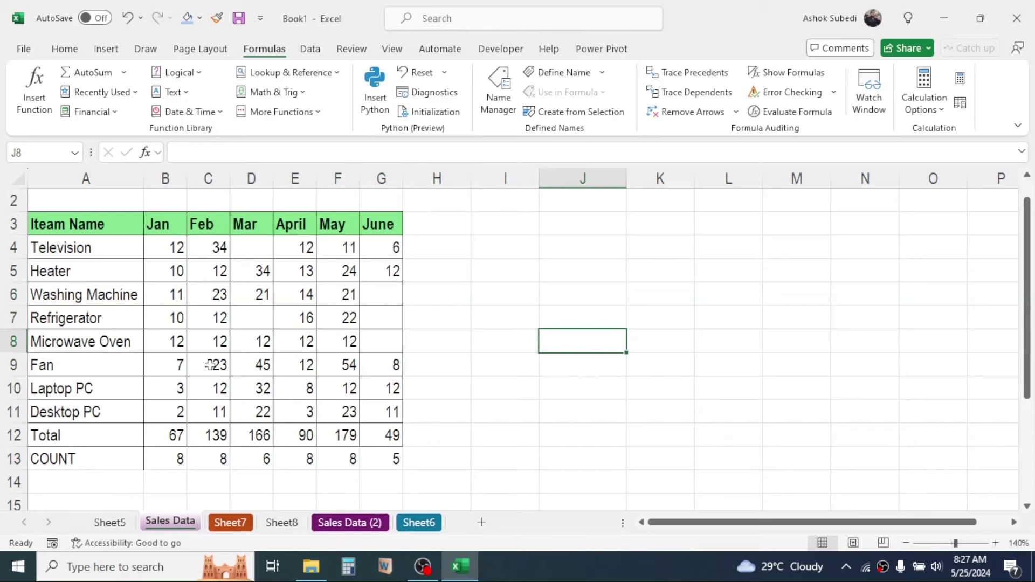
Enter the column heading AVERAGE in cell H3 beside June
{"action": "left_click", "coordinate": [63, 248]}
{"action": "left_click", "coordinate": [168, 231]}
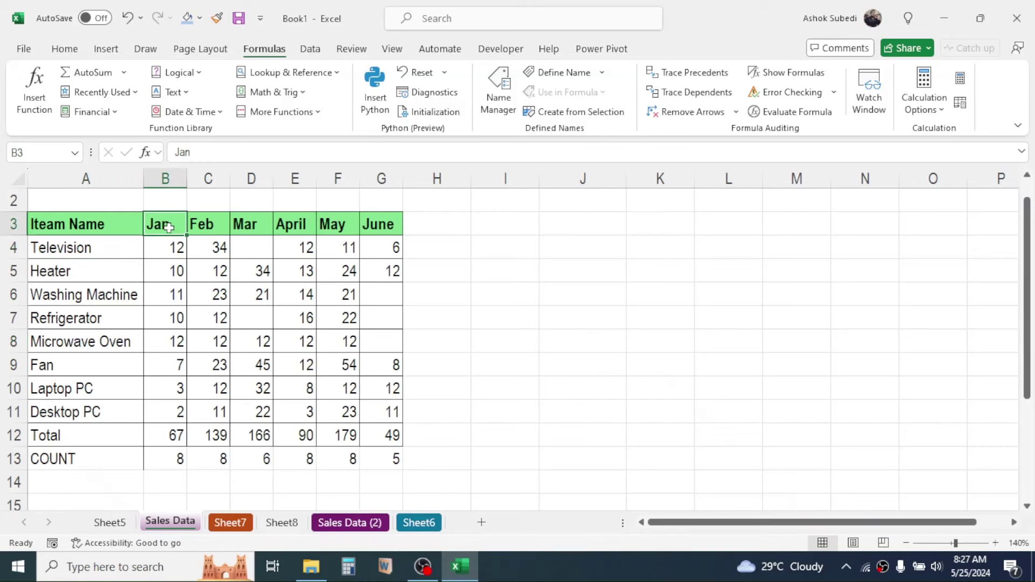
{"action": "left_click", "coordinate": [398, 222]}
{"action": "left_click", "coordinate": [446, 224]}
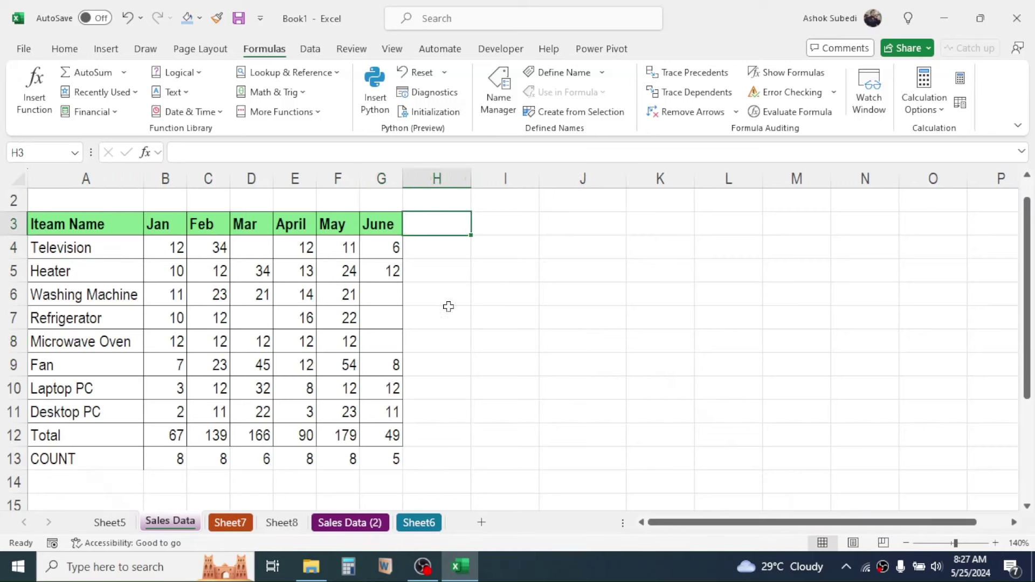
{"action": "type", "text": "AVERAGE"}
{"action": "left_click", "coordinate": [448, 307]}
{"action": "scroll", "coordinate": [447, 305], "scroll_direction": "up", "scroll_amount": 1}
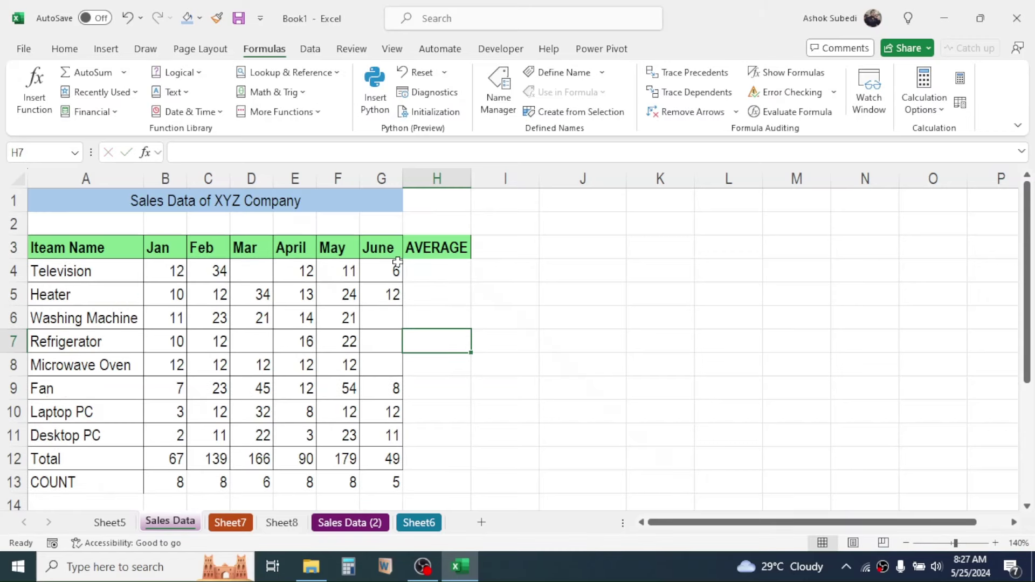
Enter the formula =AVERAGE(B4:G4) in cell H4 for the Television row
{"action": "left_click", "coordinate": [451, 280]}
{"action": "type", "text": "="}
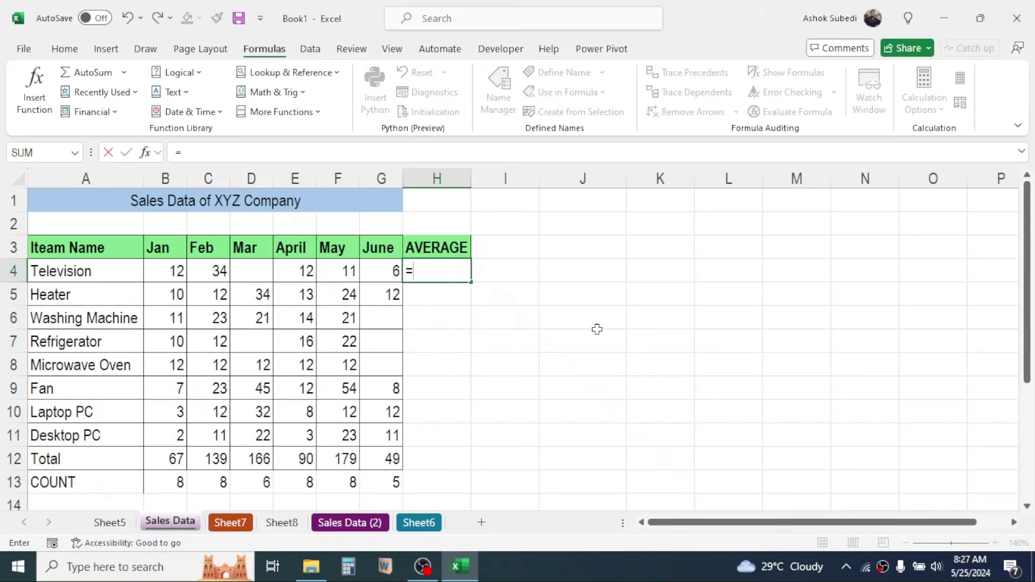
{"action": "type", "text": "AVERA"}
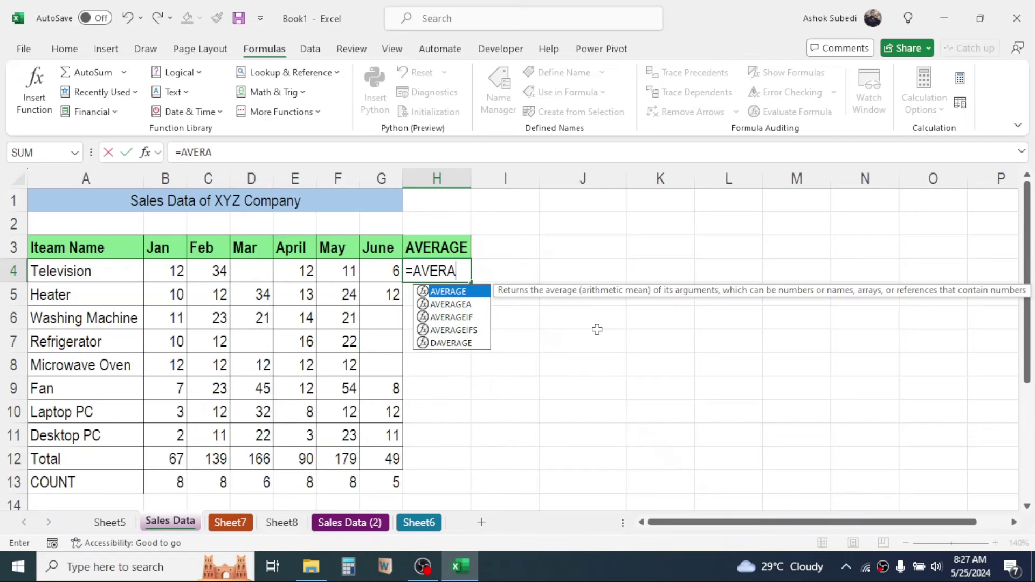
{"action": "type", "text": "GE("}
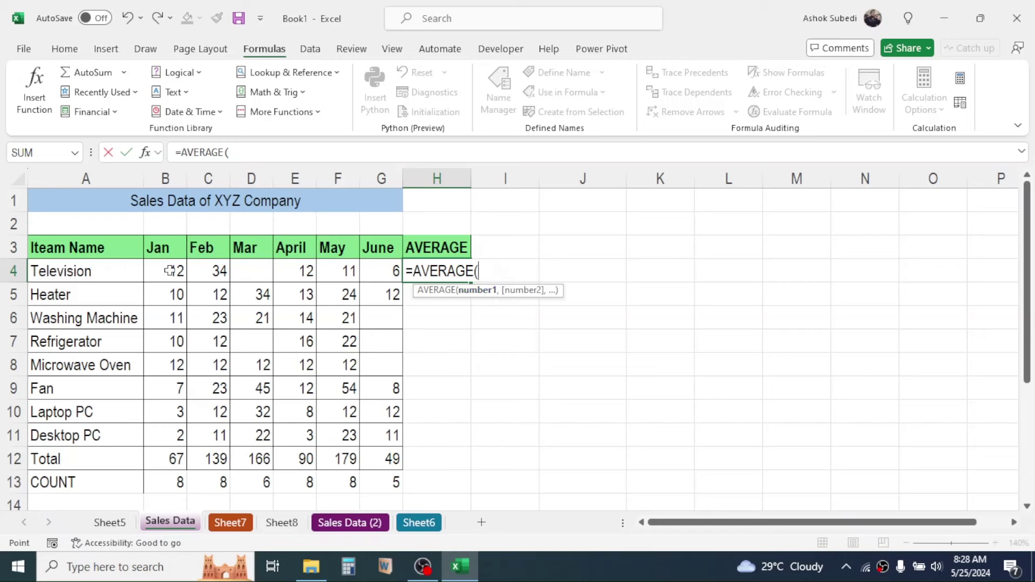
{"action": "left_click_drag", "start_coordinate": [170, 271], "coordinate": [375, 275]}
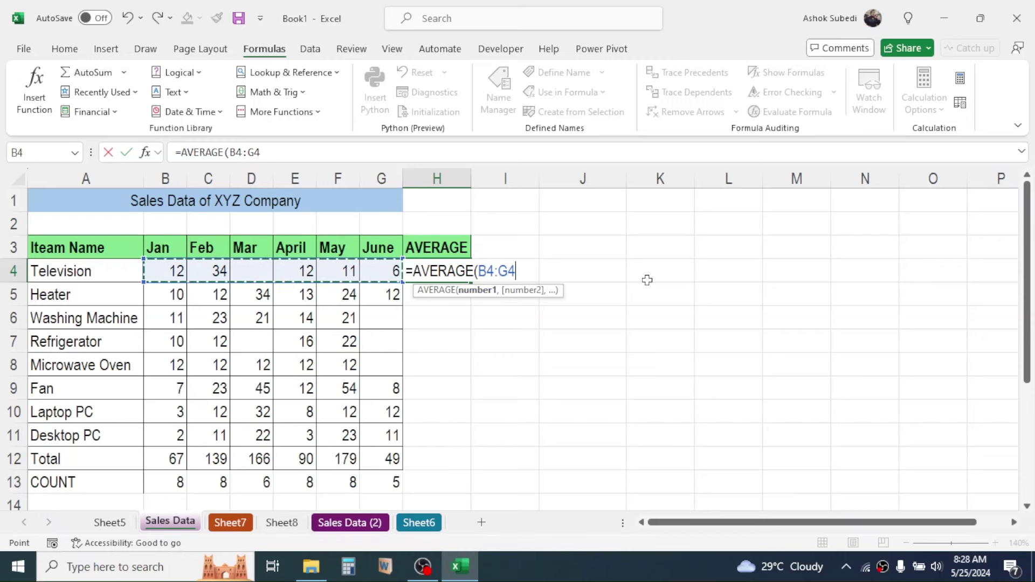
{"action": "type", "text": ")"}
{"action": "key", "text": "Return"}
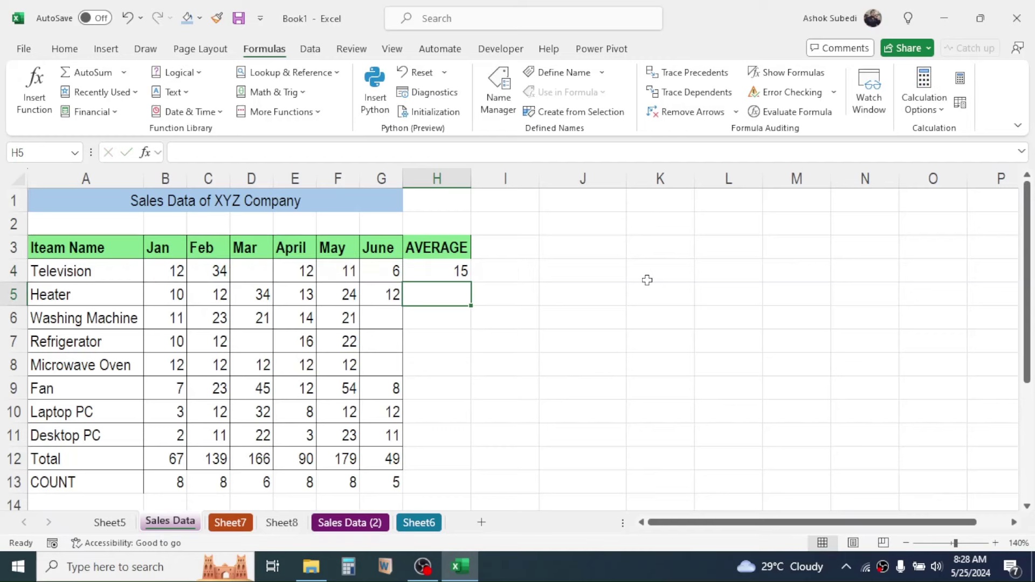
Fill the AVERAGE formula from H4 down to H12, through the Total row
{"action": "left_click", "coordinate": [440, 275]}
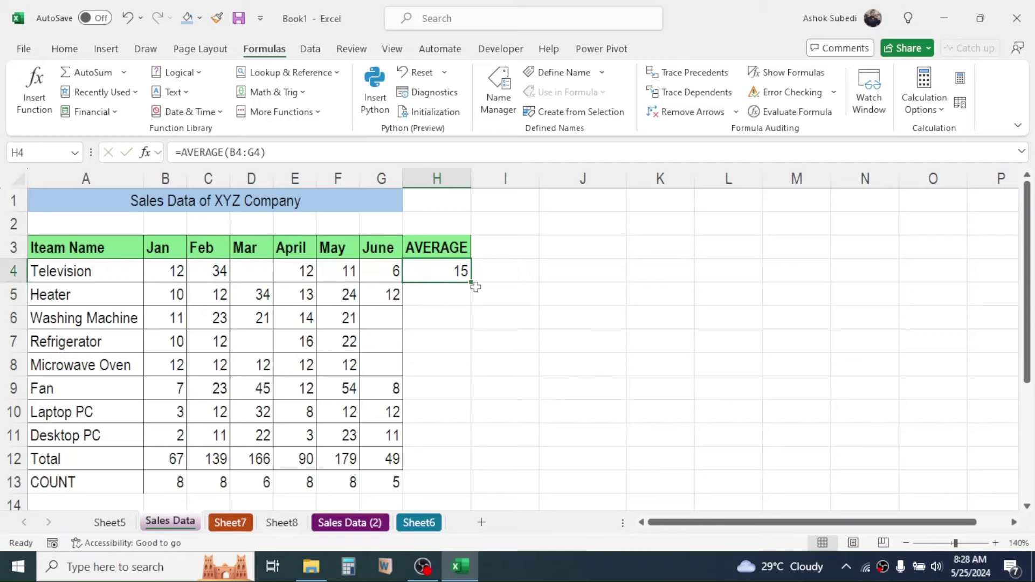
{"action": "left_click_drag", "start_coordinate": [472, 285], "coordinate": [463, 462]}
{"action": "left_click", "coordinate": [515, 323]}
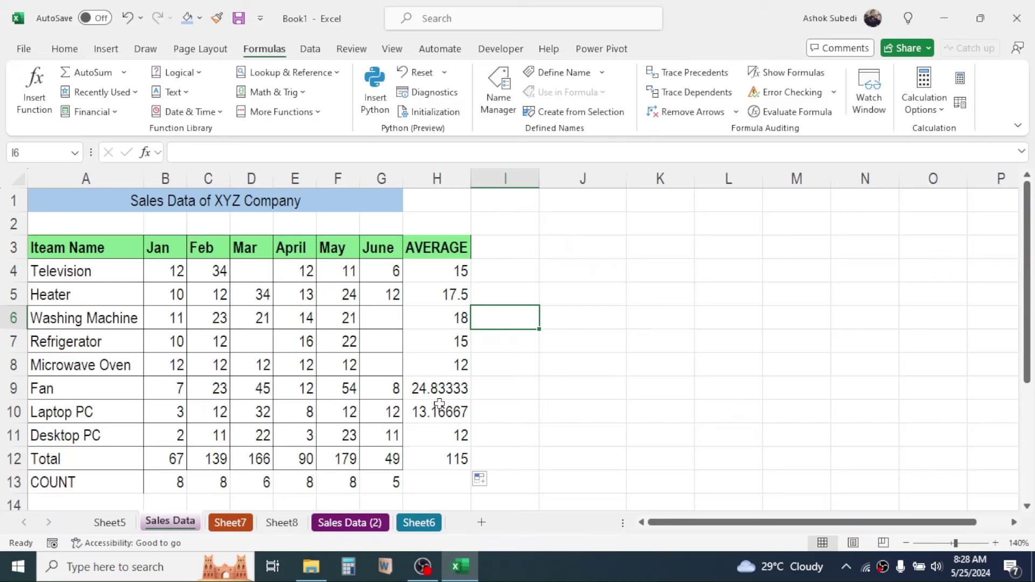
Format the averages in H4:H12 as Number with 2 decimal places
{"action": "left_click_drag", "start_coordinate": [440, 272], "coordinate": [454, 456]}
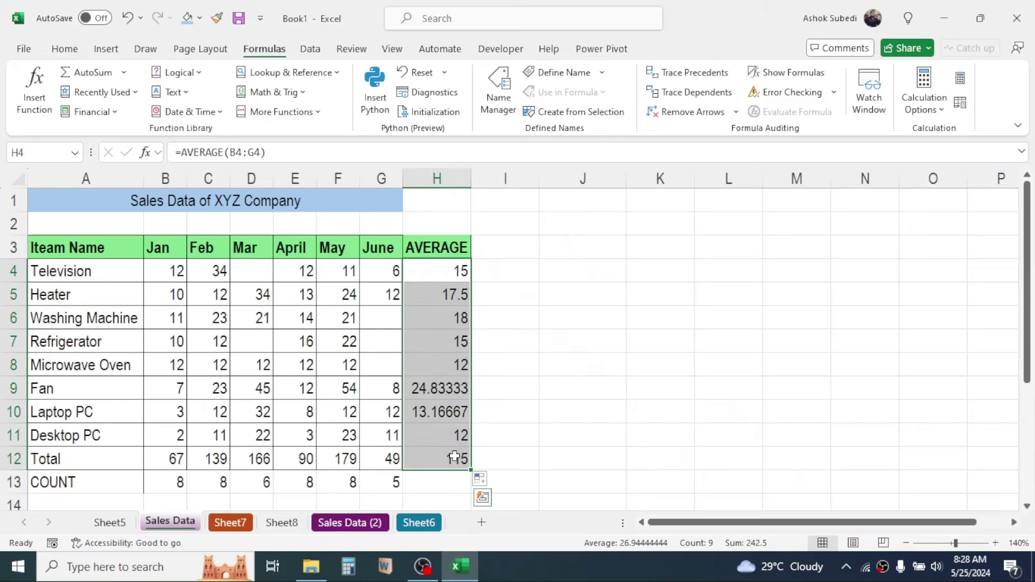
{"action": "right_click", "coordinate": [434, 307]}
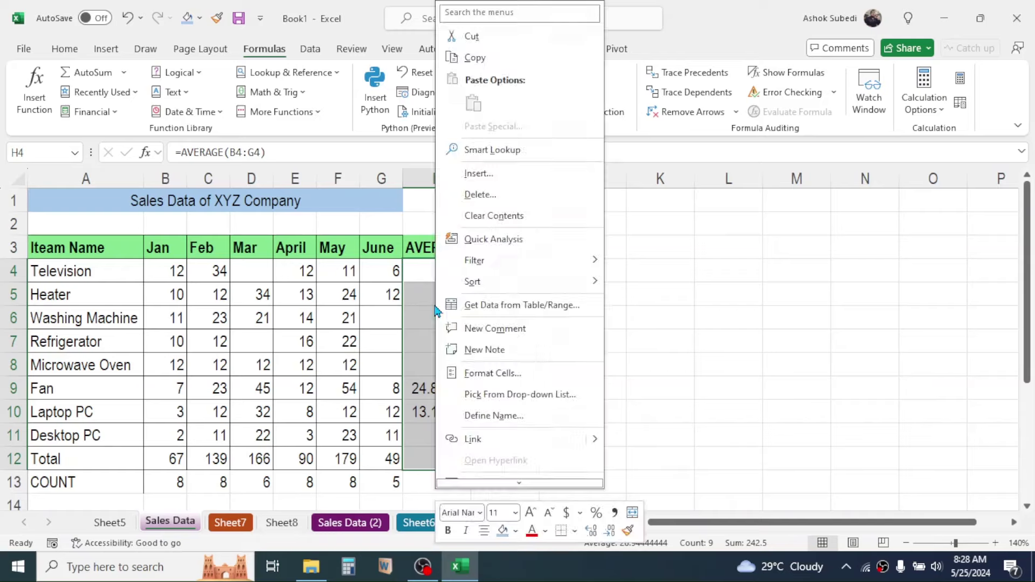
{"action": "left_click", "coordinate": [496, 376]}
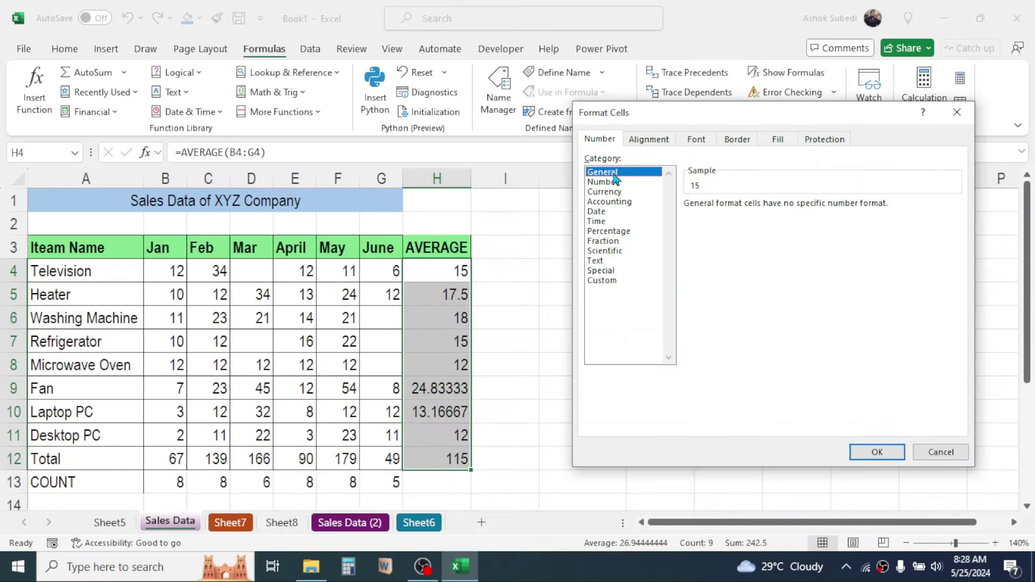
{"action": "left_click", "coordinate": [604, 182]}
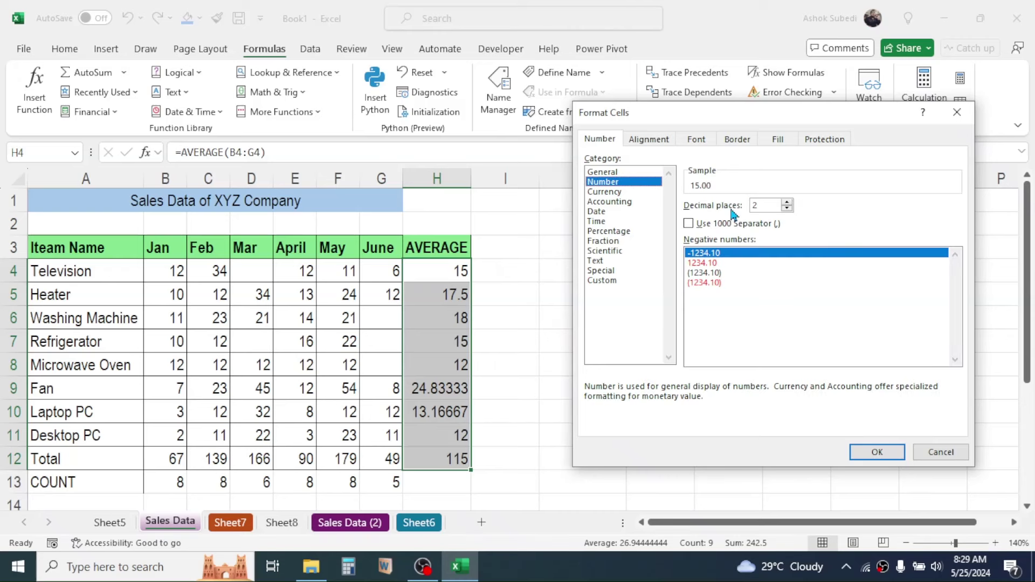
{"action": "left_click_drag", "start_coordinate": [771, 206], "coordinate": [756, 206]}
{"action": "left_click", "coordinate": [888, 453]}
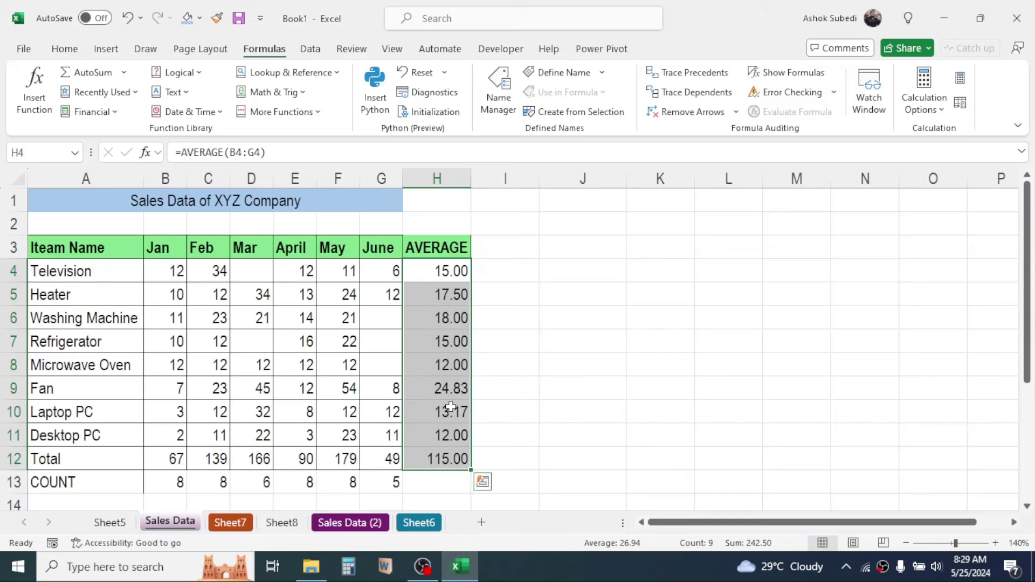
{"action": "left_click", "coordinate": [521, 361]}
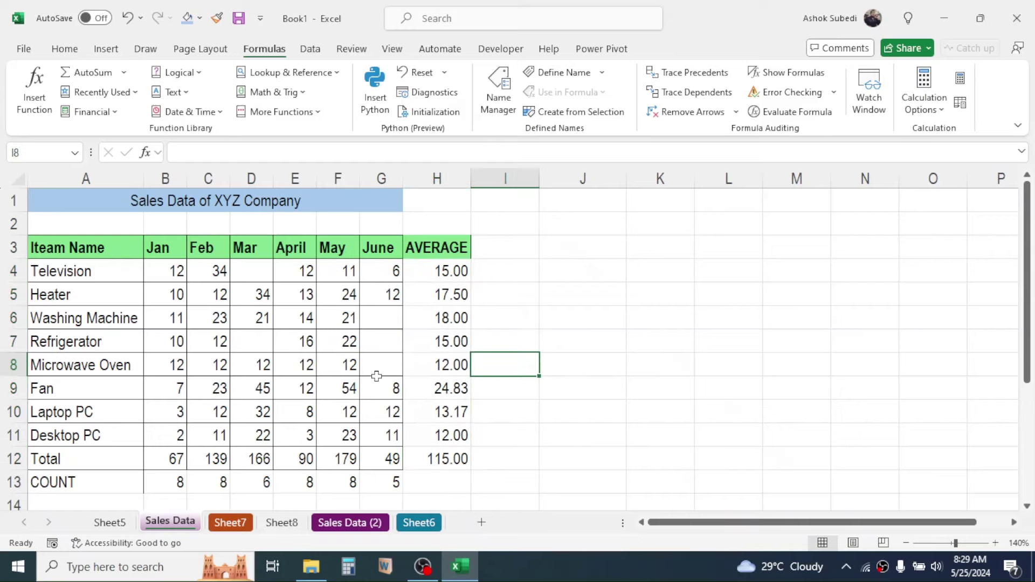
Enter the column heading MAX in cell I3 beside AVERAGE
{"action": "left_click", "coordinate": [381, 482]}
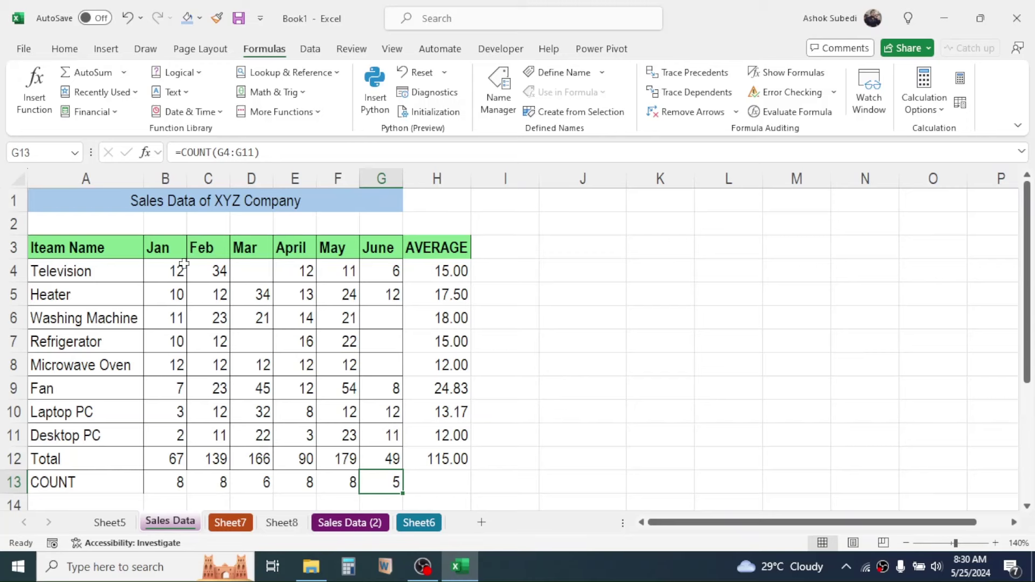
{"action": "left_click", "coordinate": [156, 271]}
{"action": "left_click", "coordinate": [156, 247]}
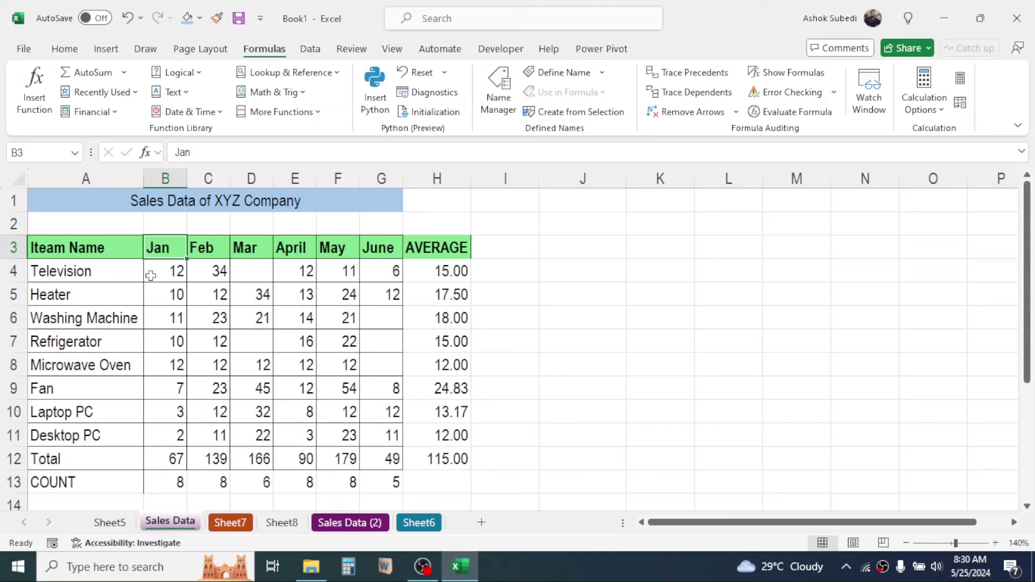
{"action": "left_click", "coordinate": [365, 252]}
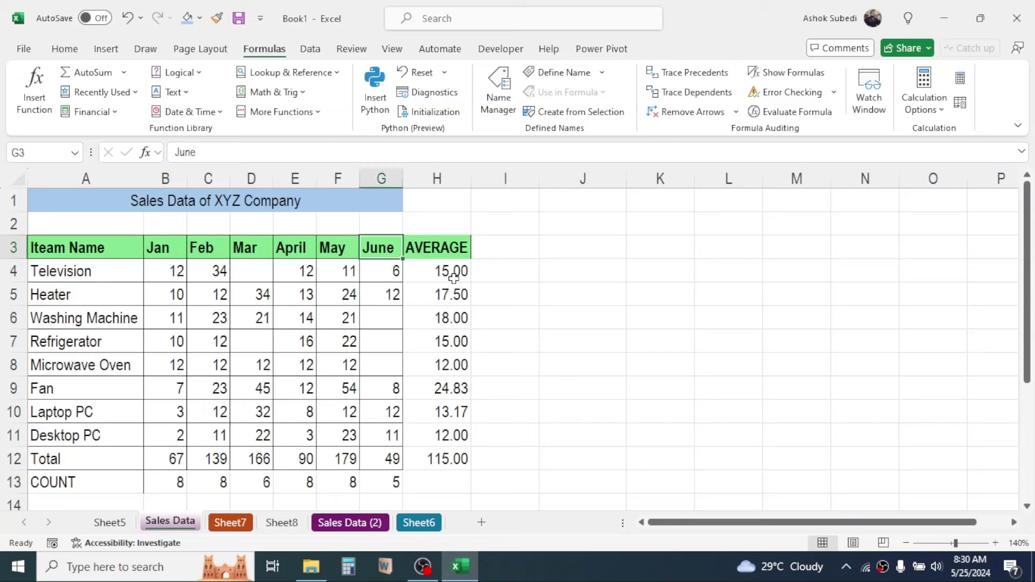
{"action": "left_click", "coordinate": [507, 248]}
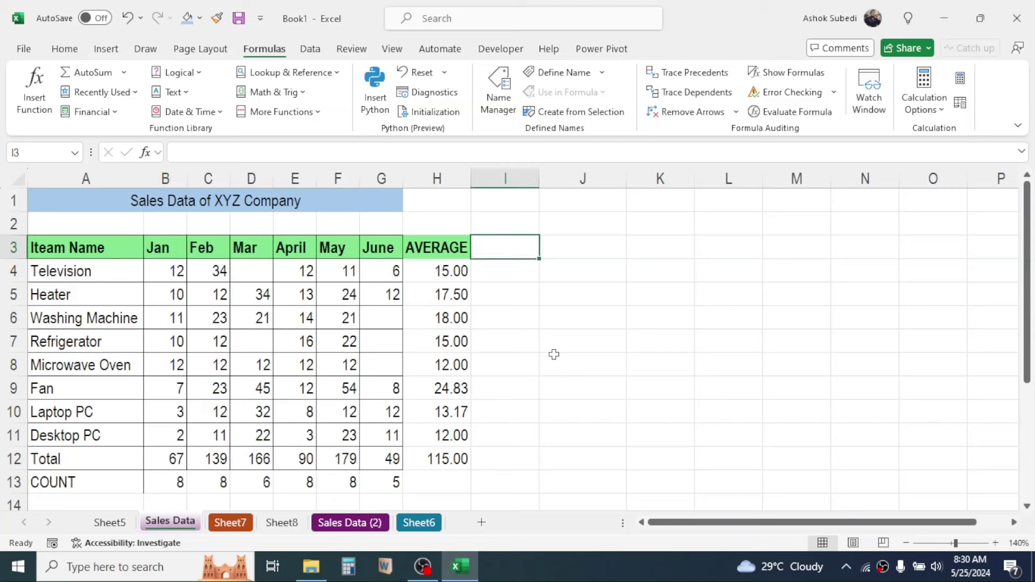
{"action": "type", "text": "MA"}
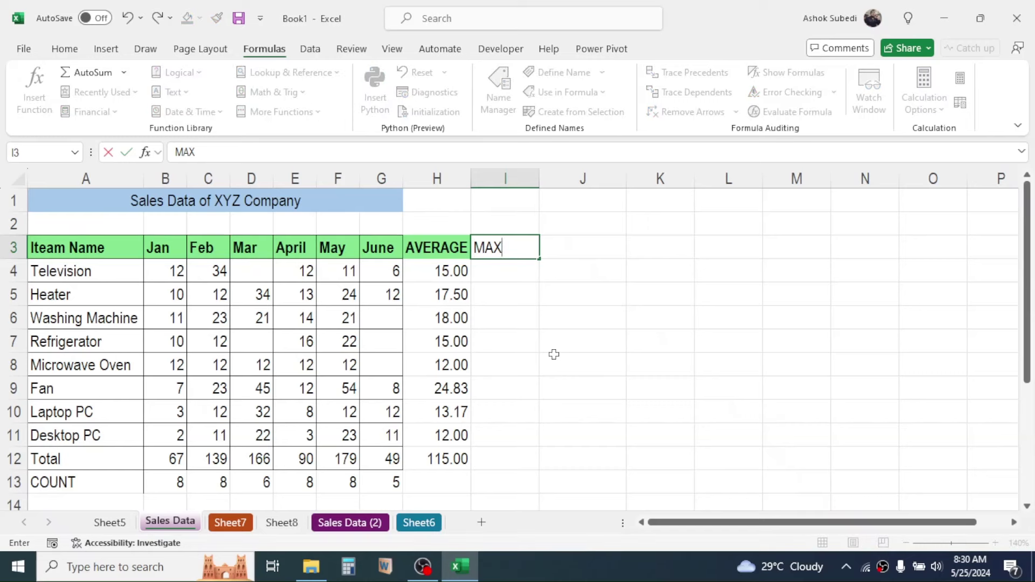
{"action": "type", "text": "X"}
{"action": "key", "text": "Return"}
Enter the formula =MAX(B4:G4) in cell I4 for the Television row
{"action": "type", "text": "="}
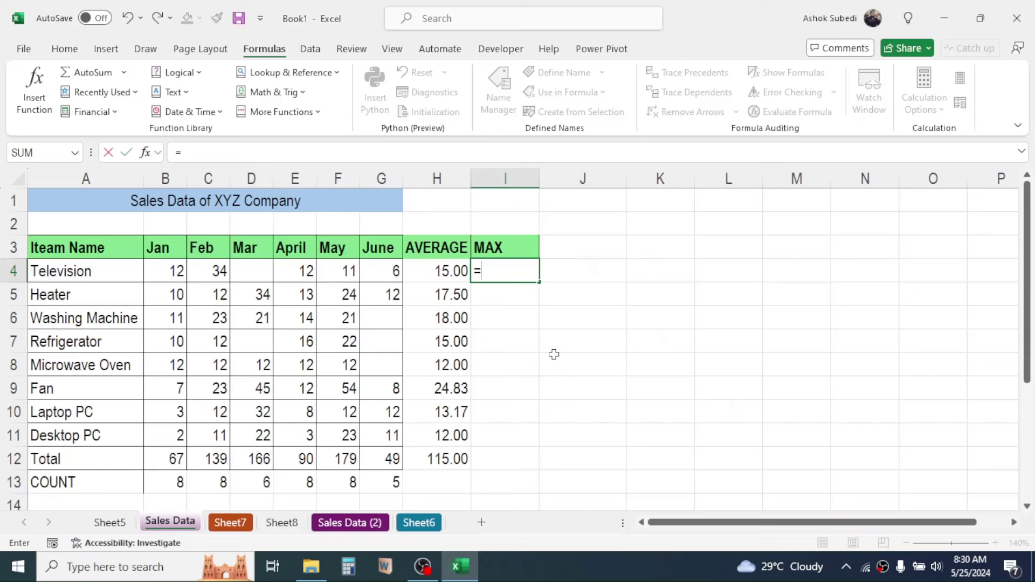
{"action": "type", "text": "MAX("}
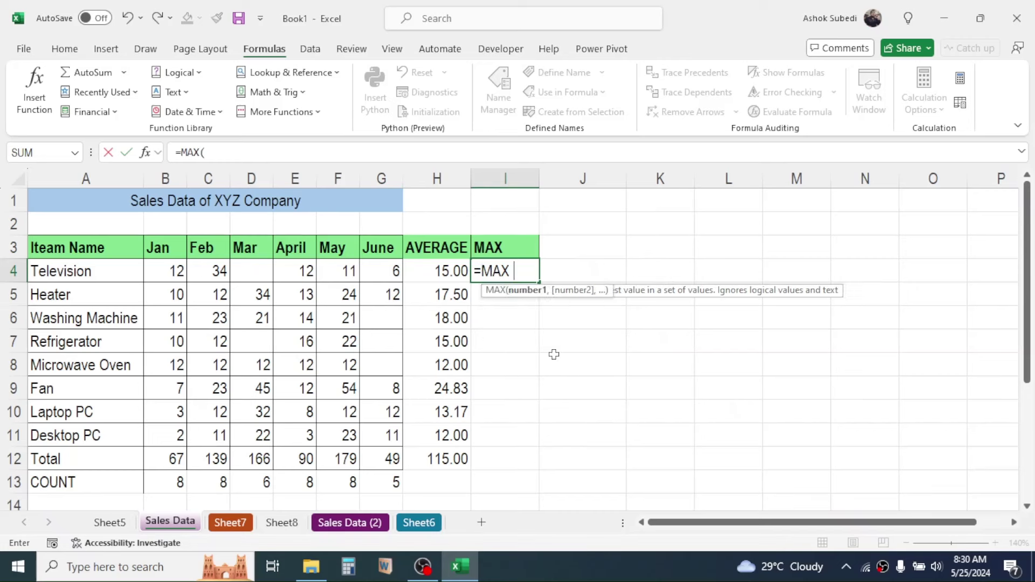
{"action": "left_click_drag", "start_coordinate": [163, 272], "coordinate": [392, 272]}
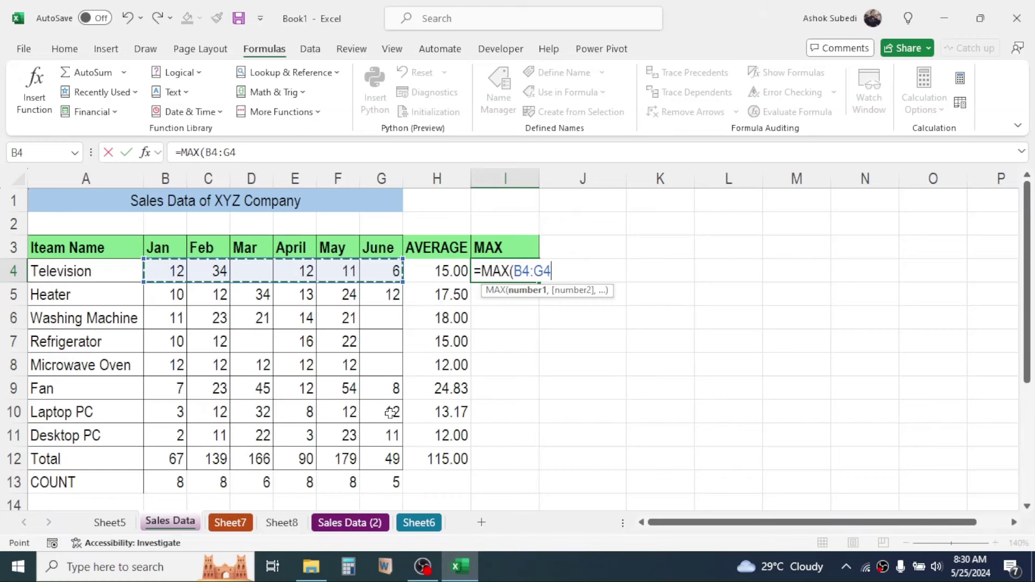
{"action": "type", "text": ")"}
{"action": "key", "text": "Return"}
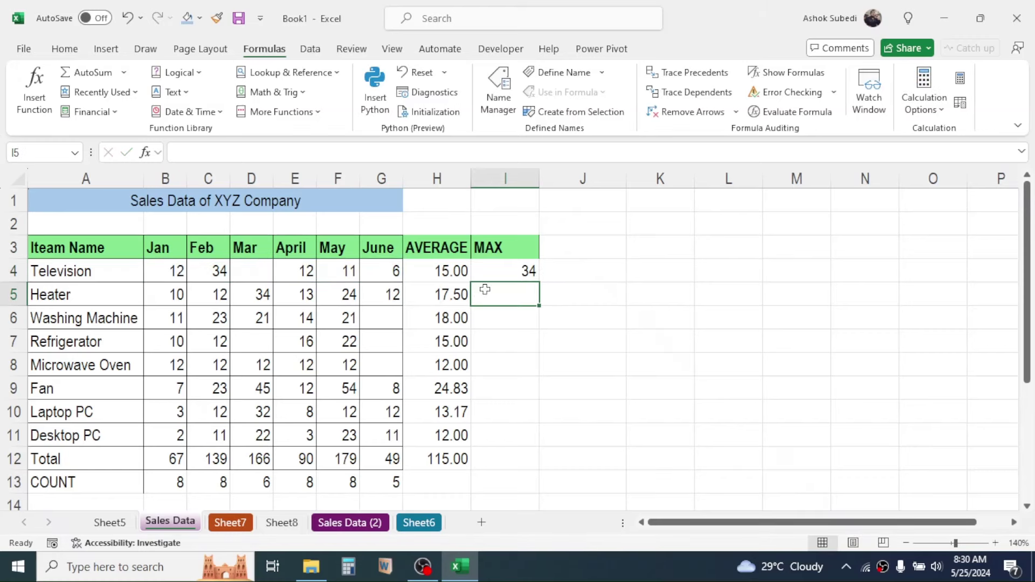
Fill the MAX formula from I4 down to I12 and check the results against the monthly sales figures
{"action": "left_click", "coordinate": [511, 275]}
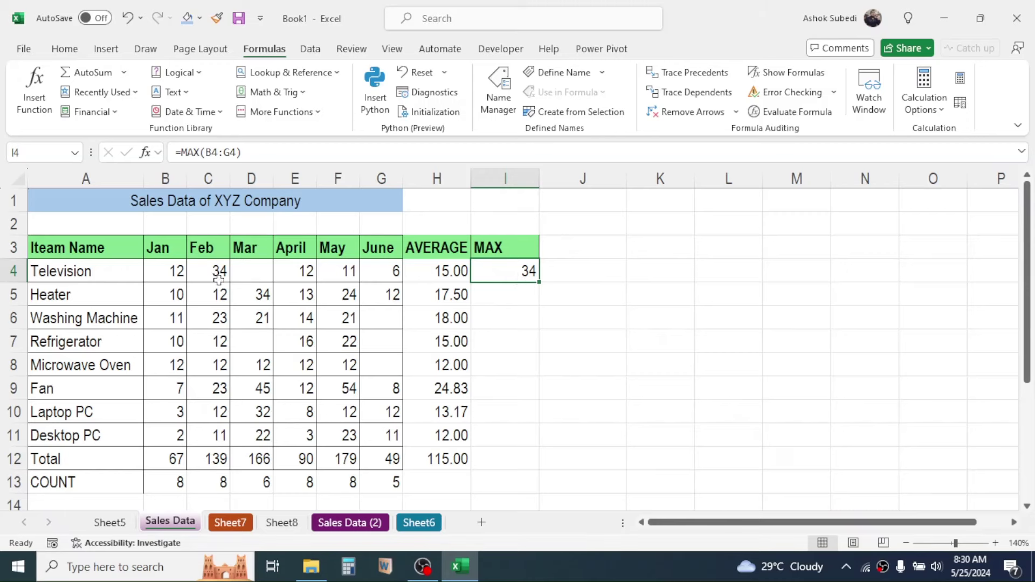
{"action": "left_click_drag", "start_coordinate": [540, 285], "coordinate": [517, 460]}
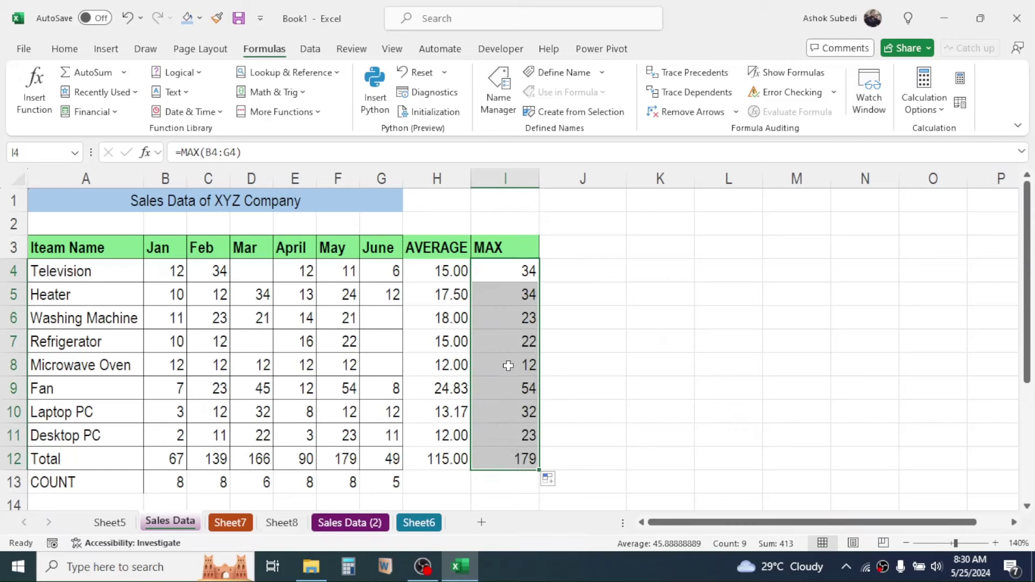
{"action": "left_click", "coordinate": [526, 271]}
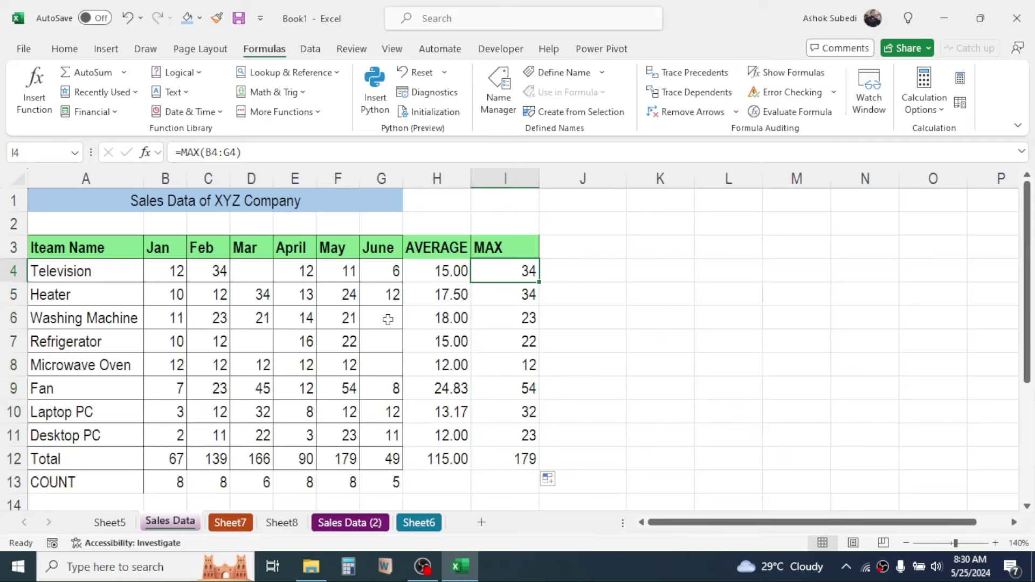
{"action": "left_click", "coordinate": [50, 266]}
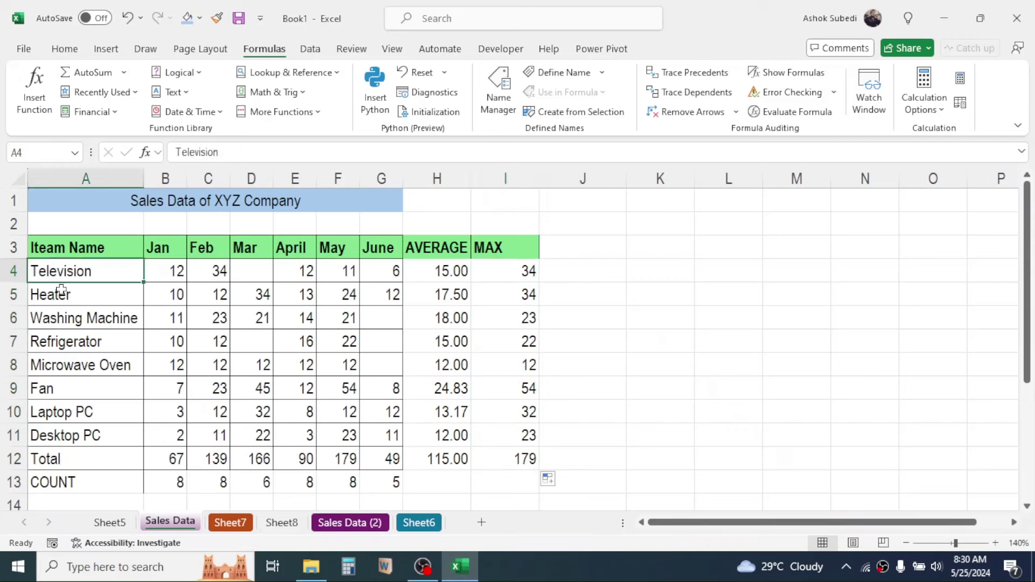
{"action": "left_click", "coordinate": [507, 293]}
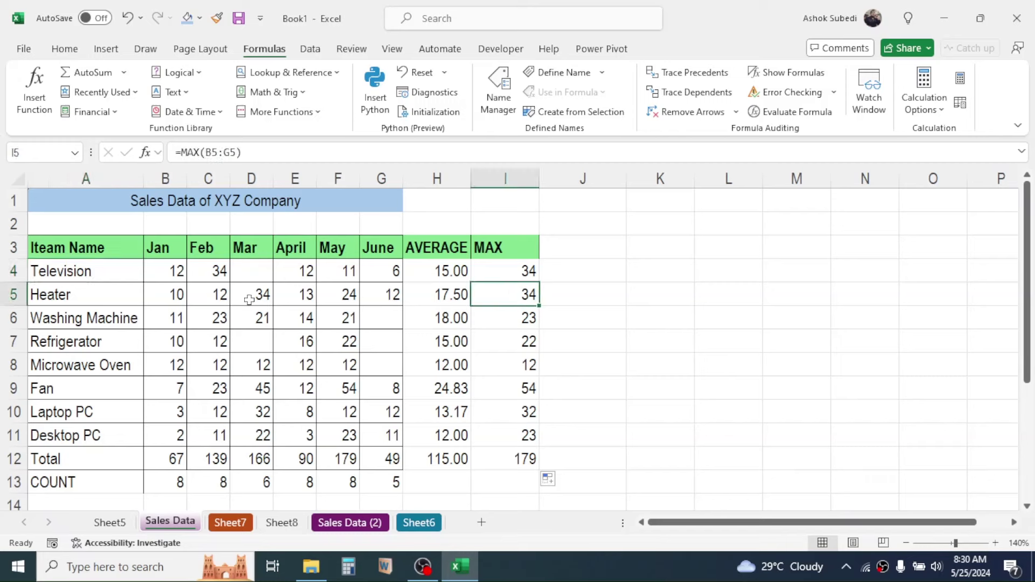
{"action": "left_click", "coordinate": [252, 296]}
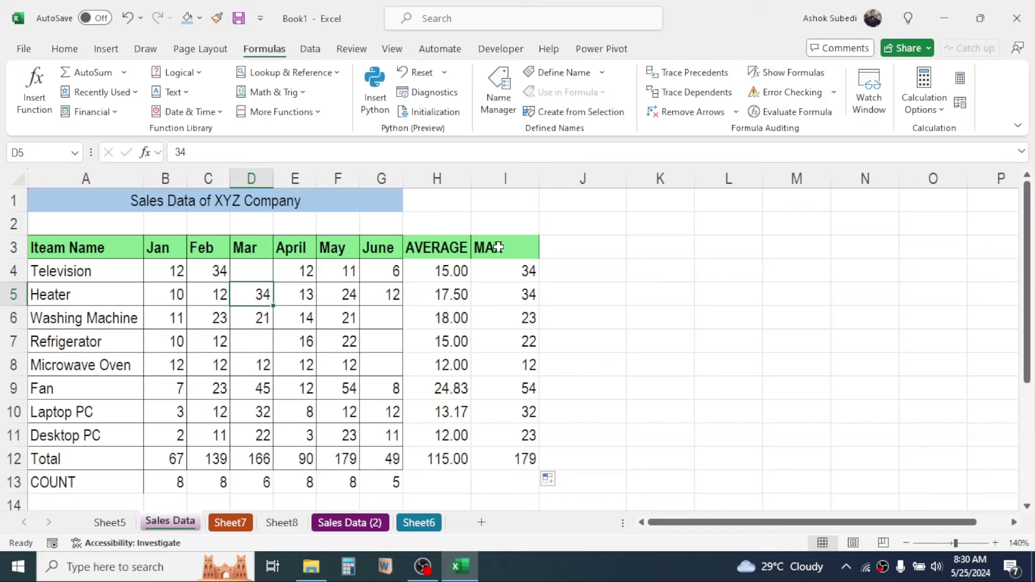
{"action": "left_click", "coordinate": [514, 312]}
{"action": "left_click", "coordinate": [508, 249]}
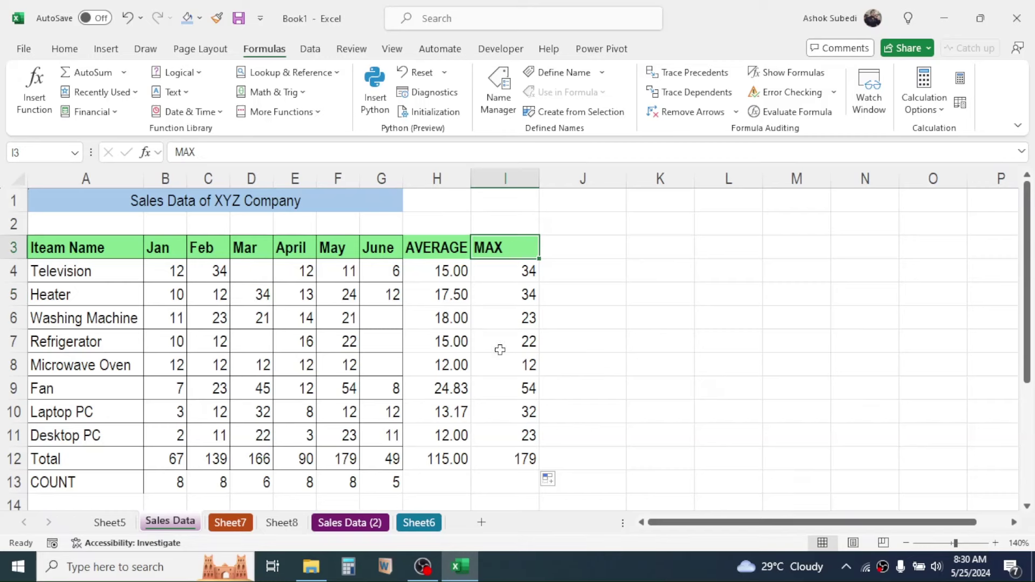
{"action": "left_click", "coordinate": [499, 364]}
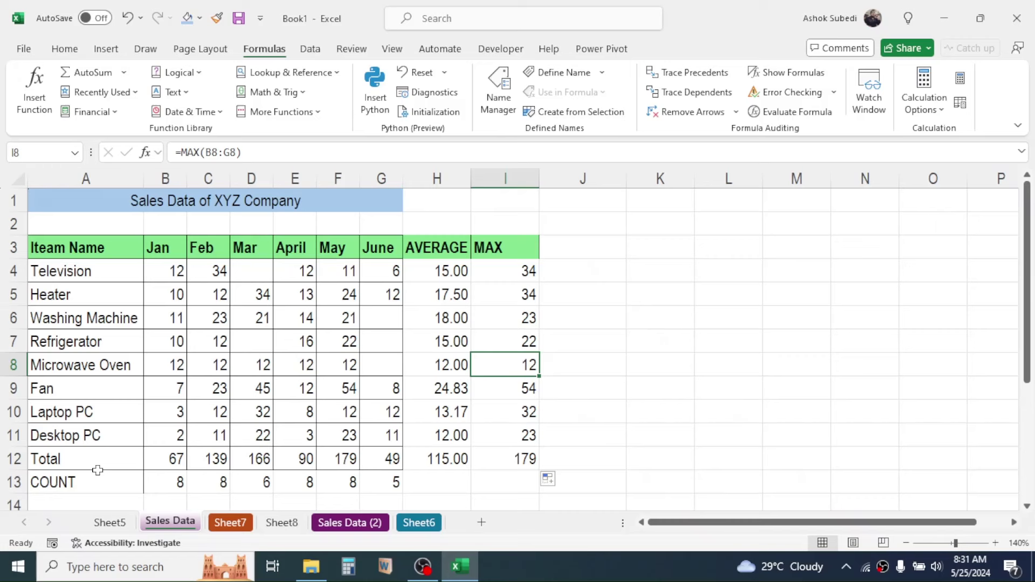
Enter the column heading MIN in cell J3 beside MAX
{"action": "left_click", "coordinate": [582, 246]}
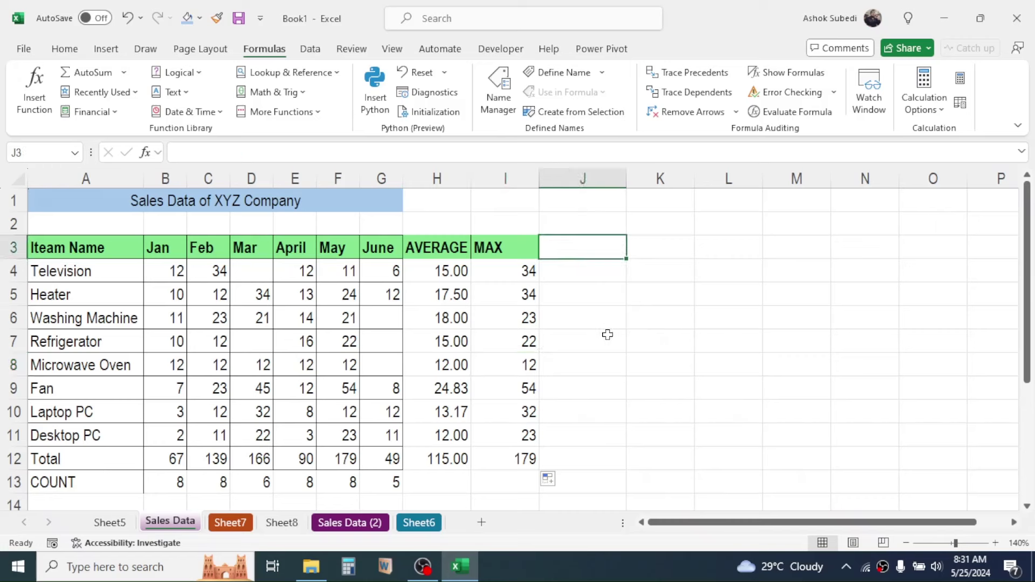
{"action": "type", "text": "MIN"}
{"action": "key", "text": "Return"}
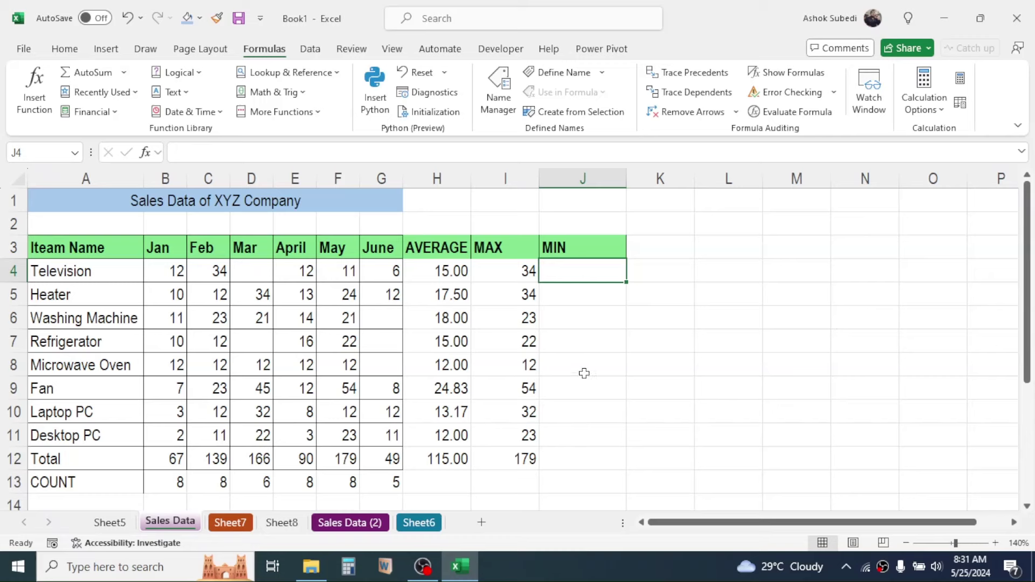
Enter the formula =MIN(B4:G4) in cell J4 for the Television row
{"action": "type", "text": "=M"}
{"action": "key", "text": "BackSpace"}
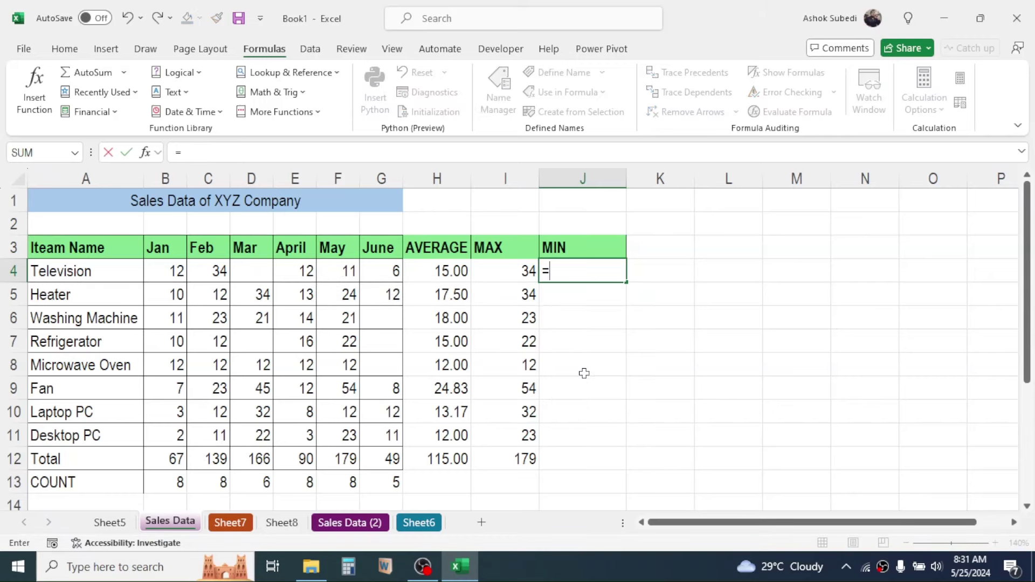
{"action": "type", "text": "MIN("}
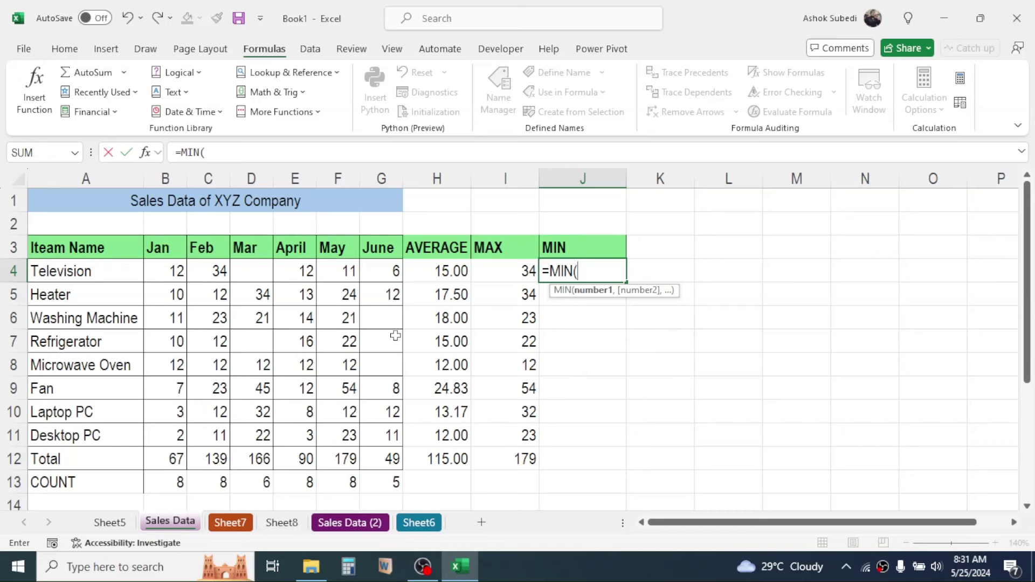
{"action": "left_click_drag", "start_coordinate": [176, 270], "coordinate": [369, 273]}
{"action": "type", "text": ")"}
{"action": "key", "text": "Return"}
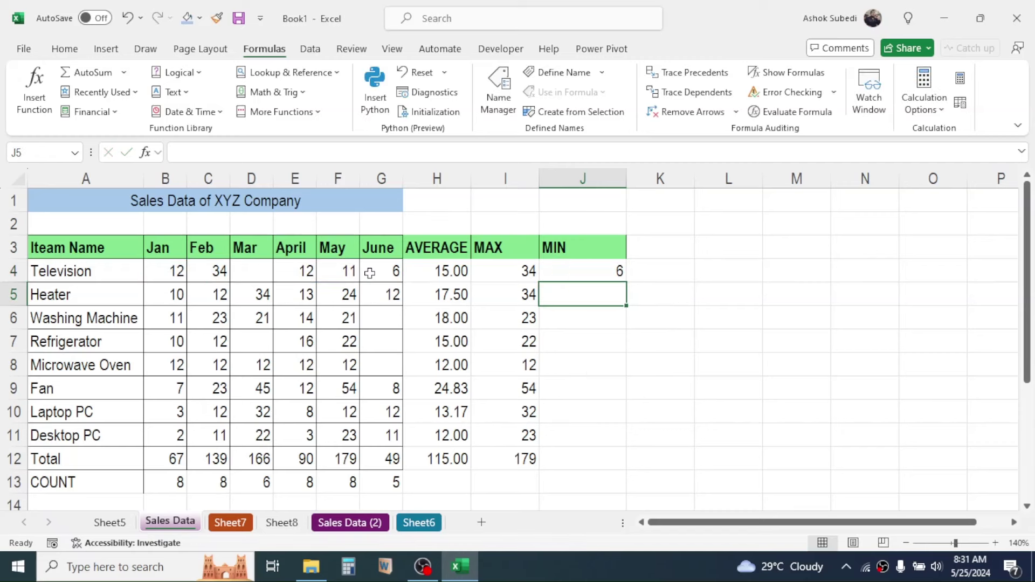
Fill the MIN formula from J4 down to J12, through the Total row
{"action": "left_click", "coordinate": [566, 269]}
{"action": "left_click_drag", "start_coordinate": [628, 284], "coordinate": [612, 468]}
{"action": "left_click", "coordinate": [583, 345]}
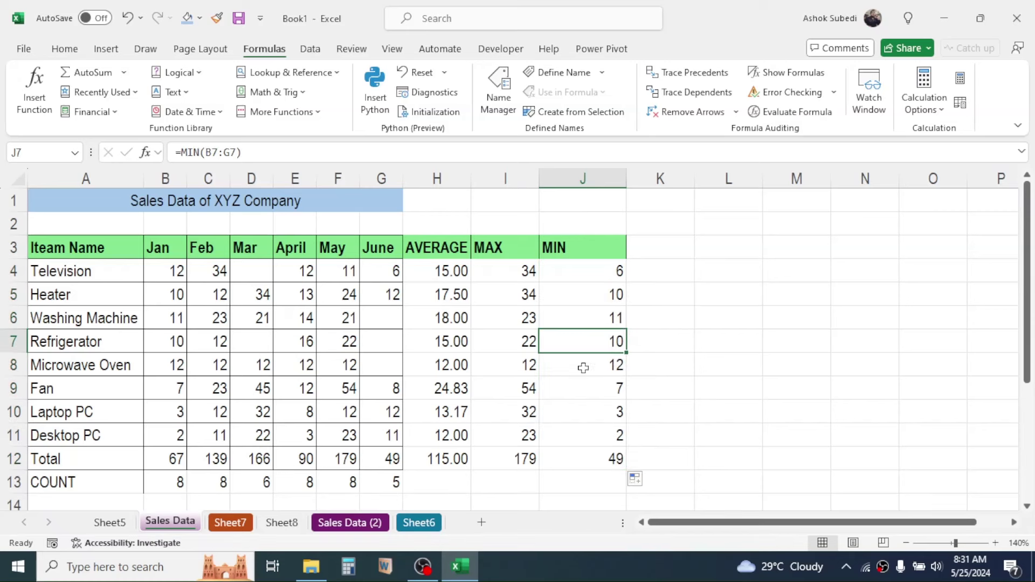
Enter the column heading "unit price" in cell L3
{"action": "left_click", "coordinate": [778, 316]}
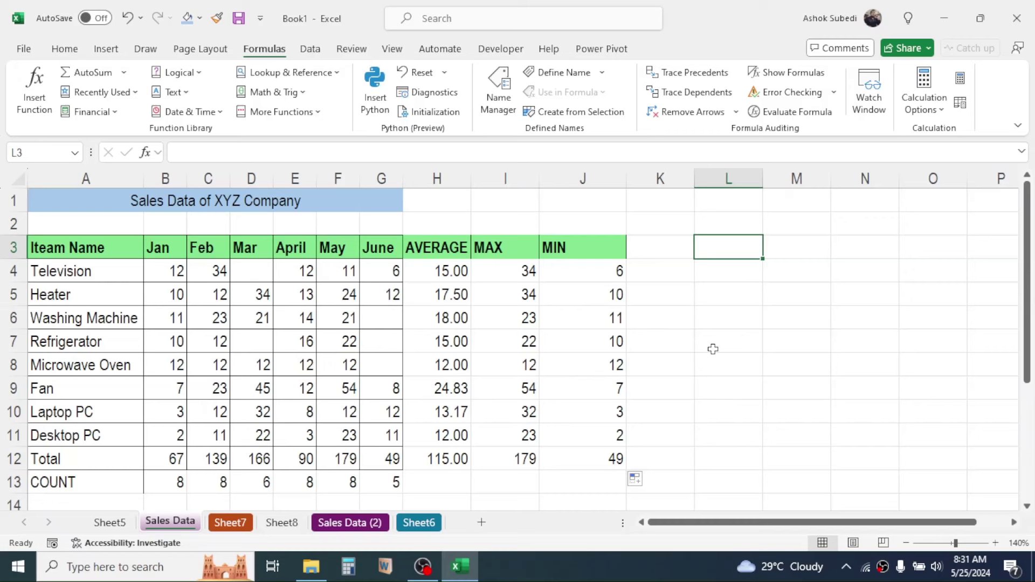
{"action": "type", "text": "unit price"}
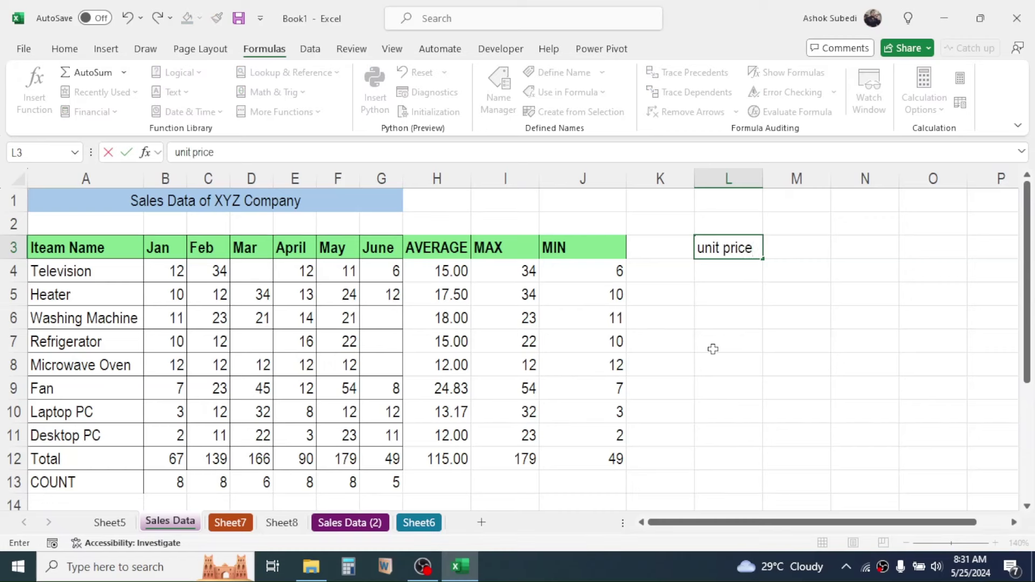
{"action": "key", "text": "Return"}
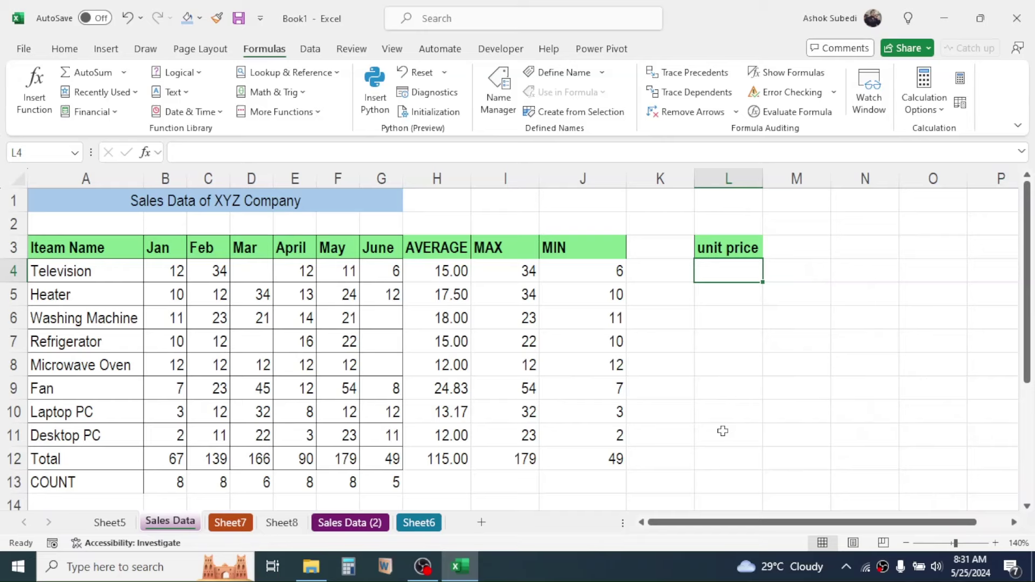
Enter the unit prices 20000, 5500, 76000, 25000, 12000, 5000, 88000 and 65000 in cells L4 through L11
{"action": "type", "text": "20000 5500 76000 25000 12000 5000"}
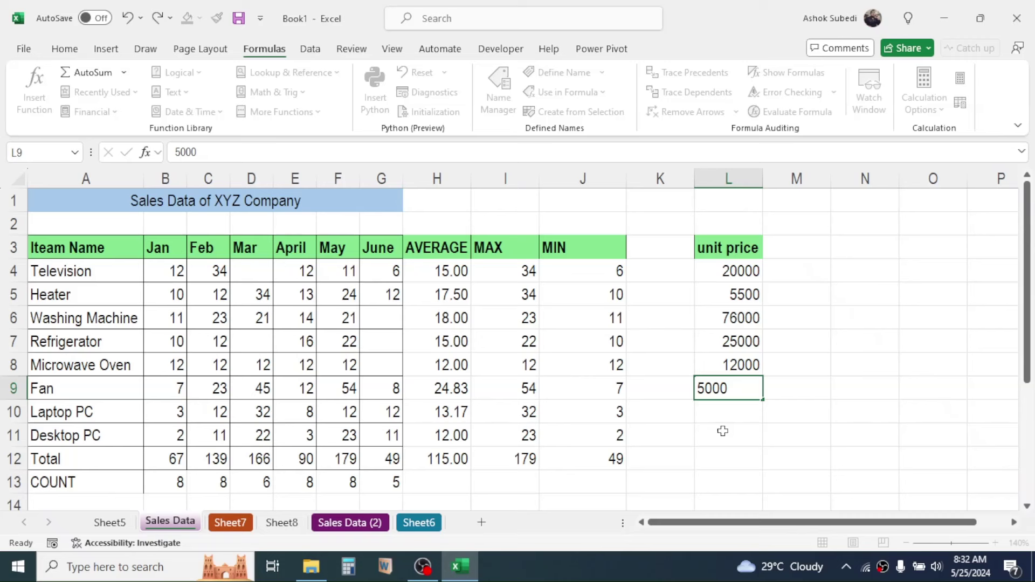
{"action": "key", "text": "Return"}
{"action": "type", "text": "88000"}
{"action": "key", "text": "Return"}
{"action": "type", "text": "65000"}
{"action": "key", "text": "Return"}
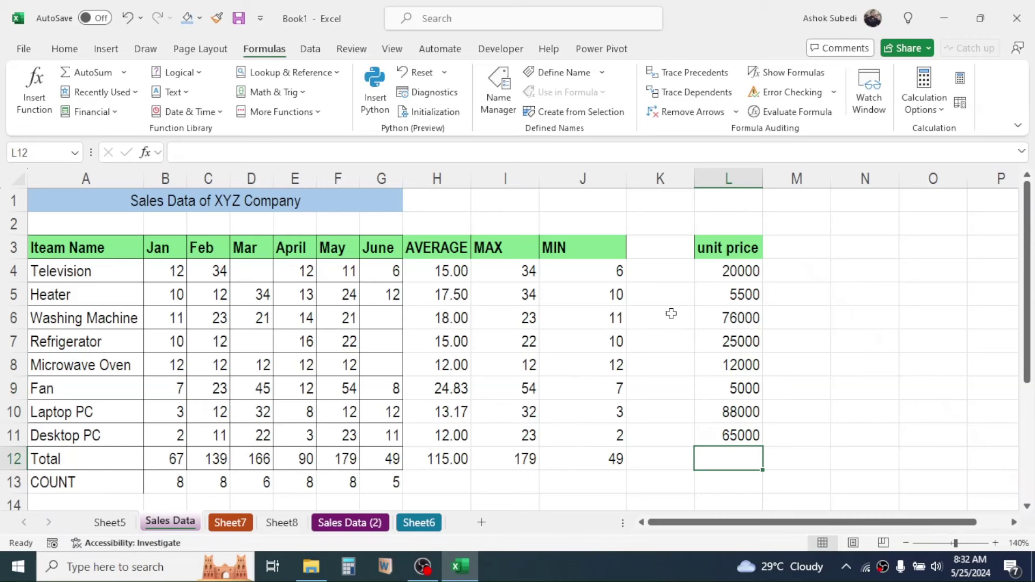
{"action": "left_click_drag", "start_coordinate": [735, 249], "coordinate": [723, 429]}
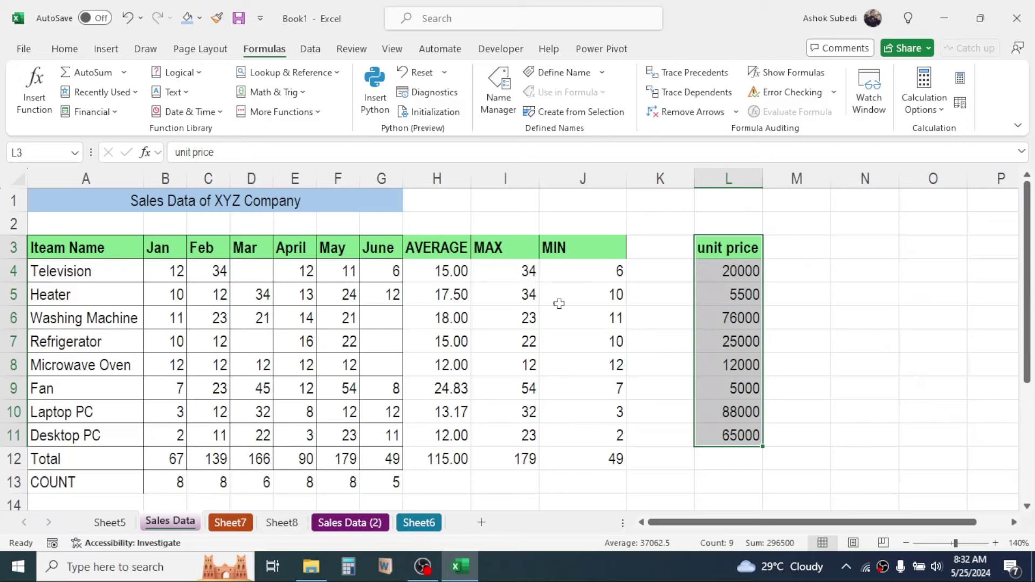
{"action": "left_click", "coordinate": [806, 248]}
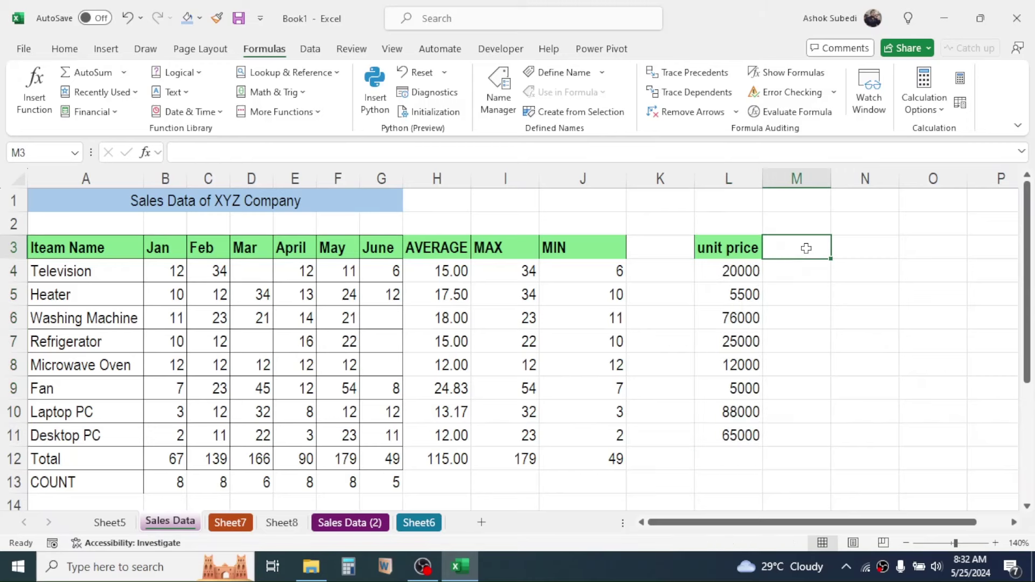
{"action": "left_click", "coordinate": [853, 244]}
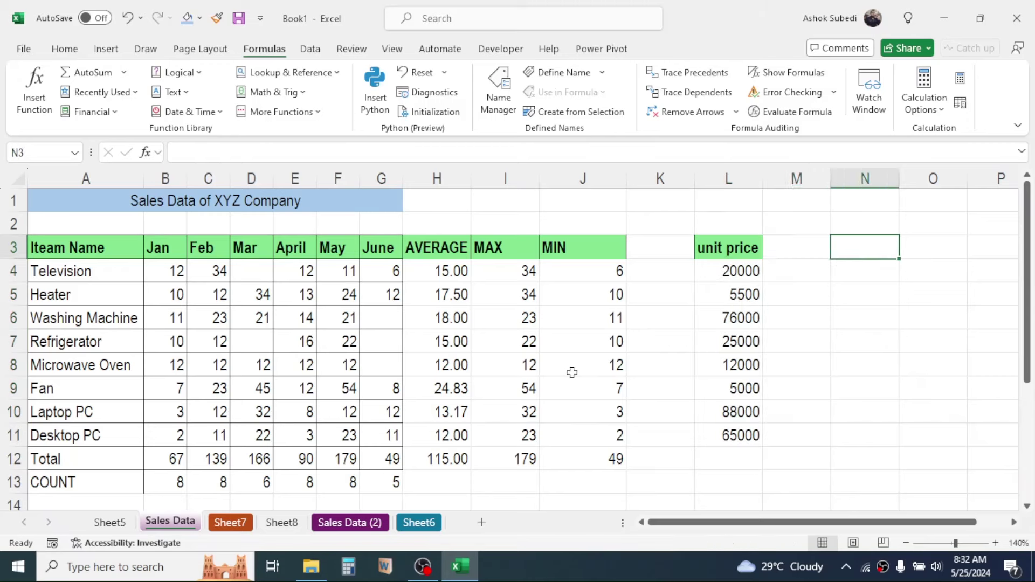
Enter the row label "Sales Value" in cell A14 below COUNT
{"action": "left_click", "coordinate": [1027, 506]}
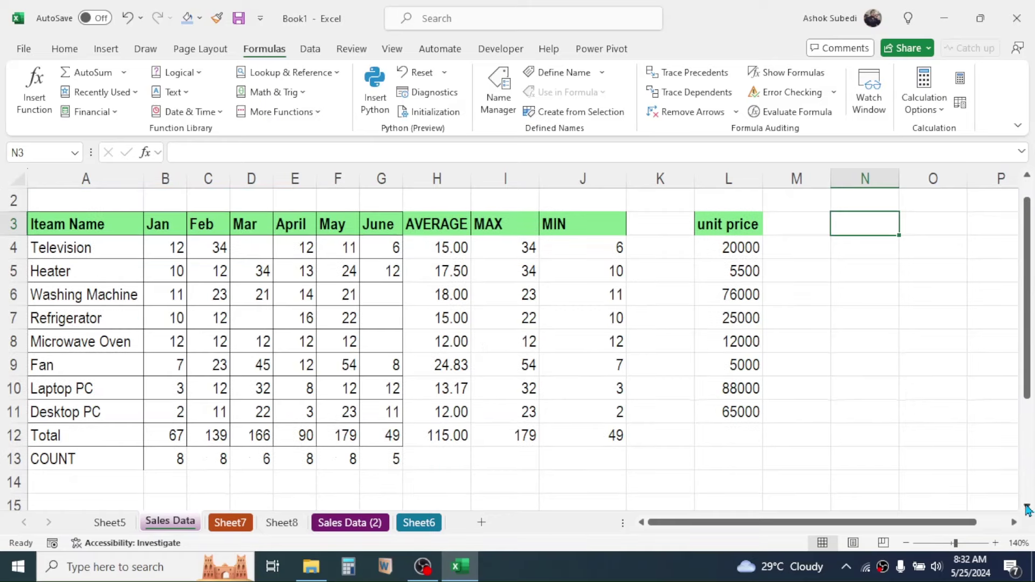
{"action": "left_click", "coordinate": [108, 483]}
{"action": "type", "text": "Sa"}
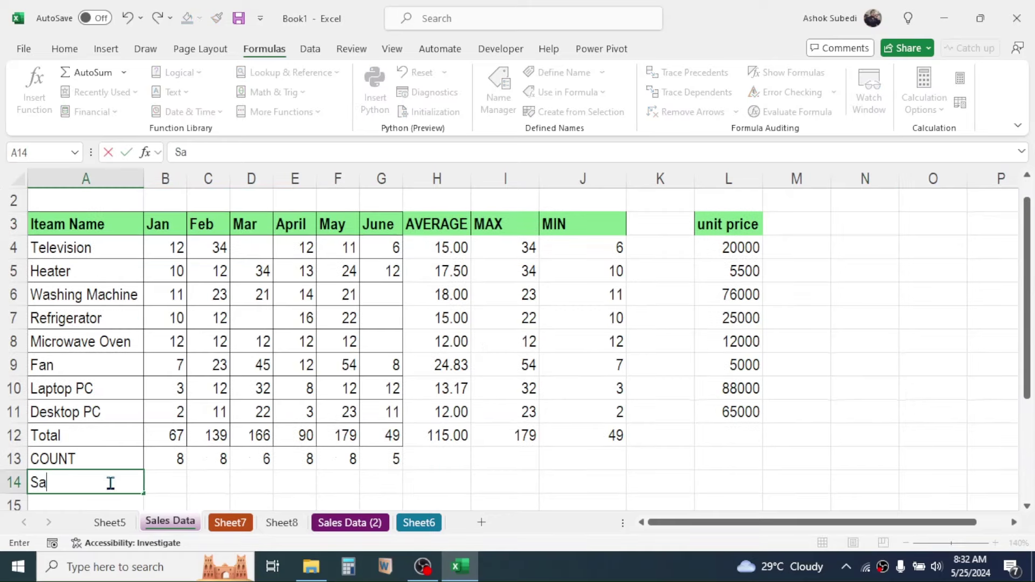
{"action": "type", "text": "les Value"}
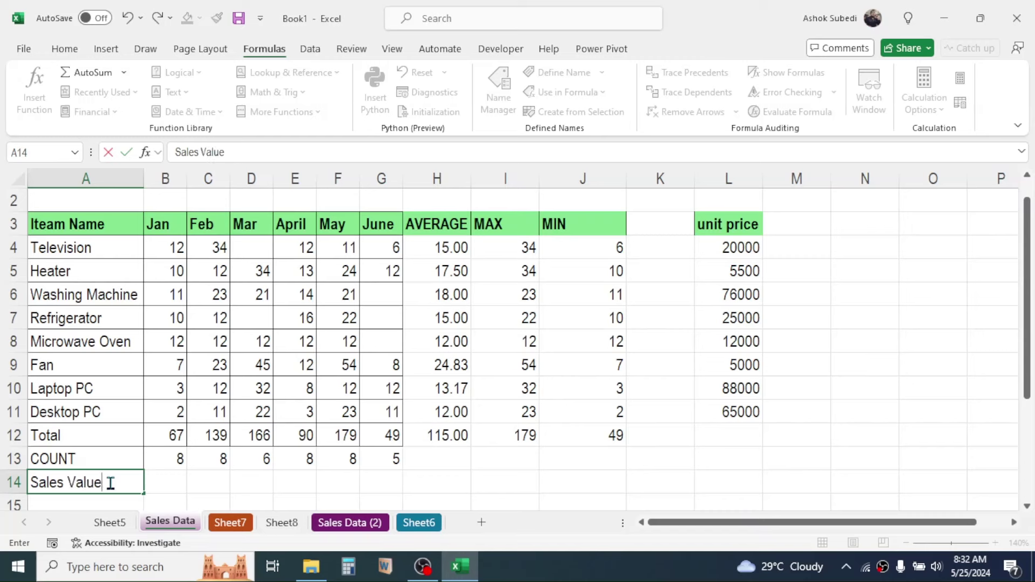
{"action": "left_click", "coordinate": [295, 483]}
Enter =SUMPRODUCT(B4:B11,L4:L11) in B14 for January's sales value and widen column B to fit the result
{"action": "left_click", "coordinate": [165, 484]}
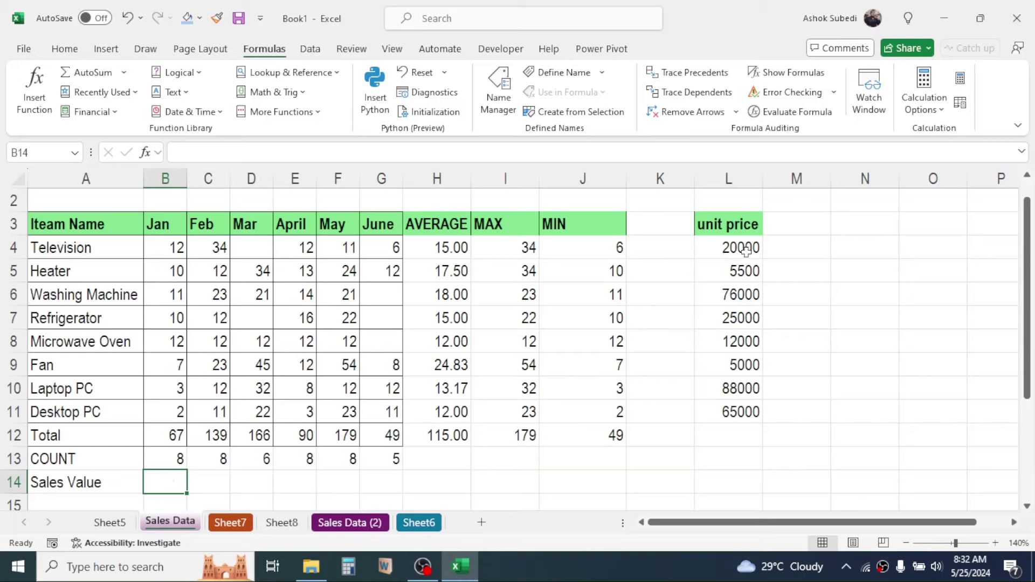
{"action": "type", "text": "="}
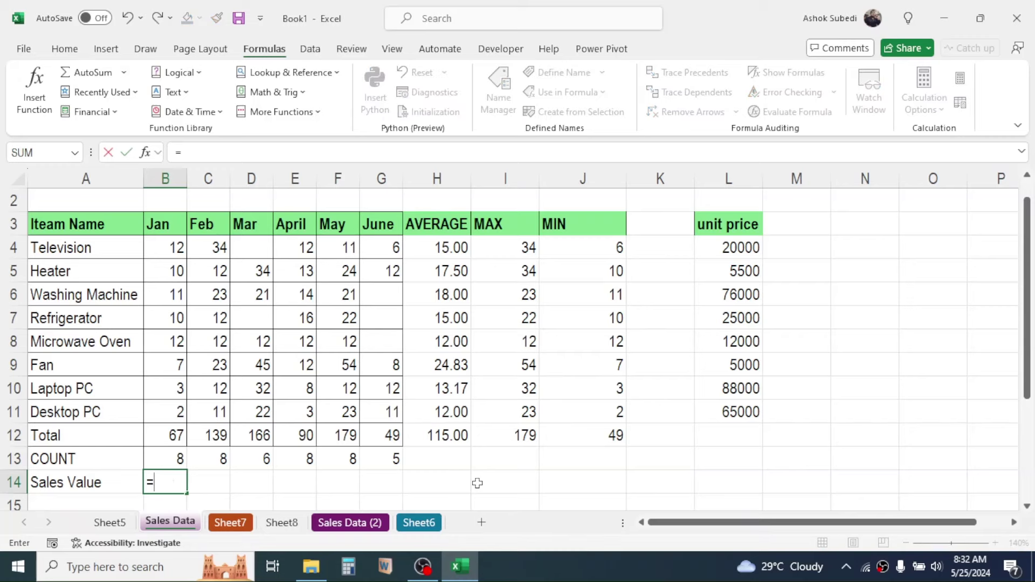
{"action": "type", "text": "SUMPR"}
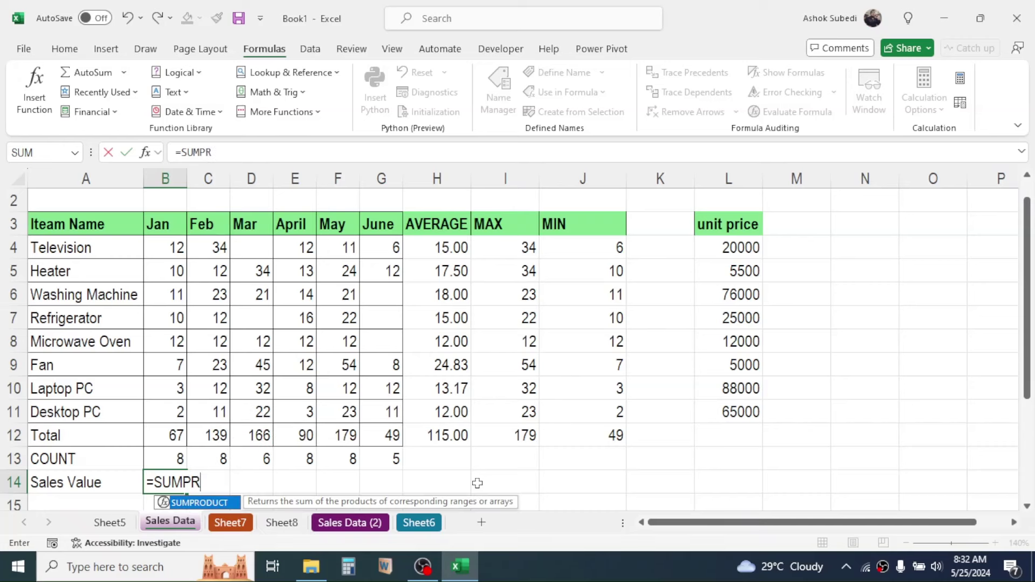
{"action": "type", "text": "ODUCT("}
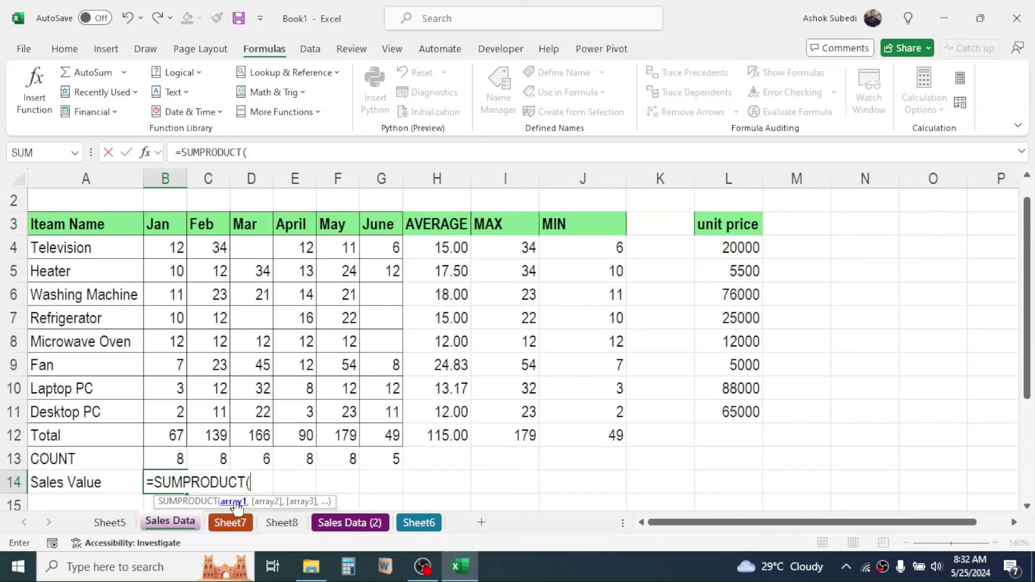
{"action": "left_click", "coordinate": [162, 252]}
{"action": "left_click_drag", "start_coordinate": [163, 252], "coordinate": [163, 408]}
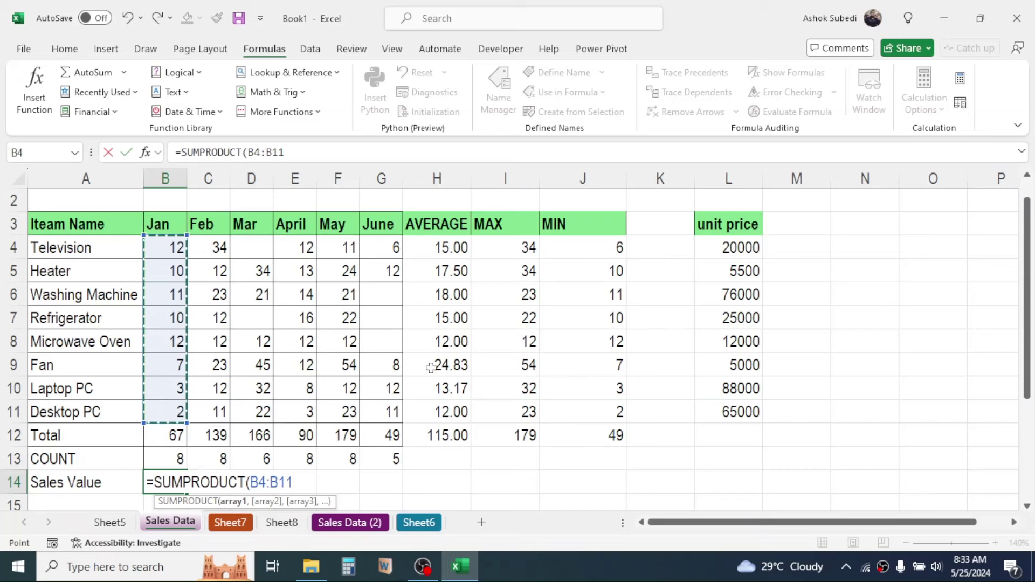
{"action": "type", "text": ","}
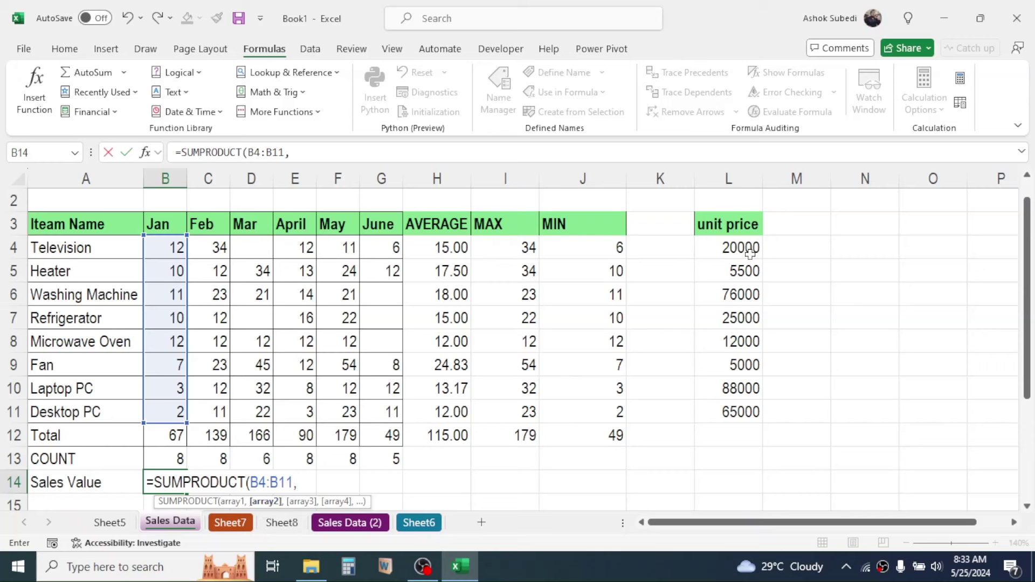
{"action": "left_click_drag", "start_coordinate": [746, 247], "coordinate": [735, 414]}
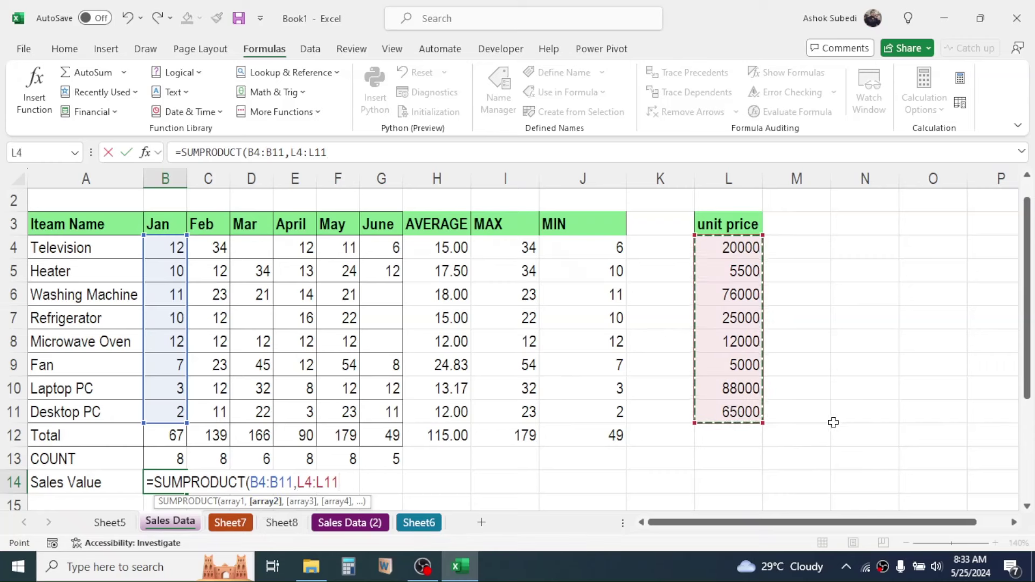
{"action": "type", "text": ")"}
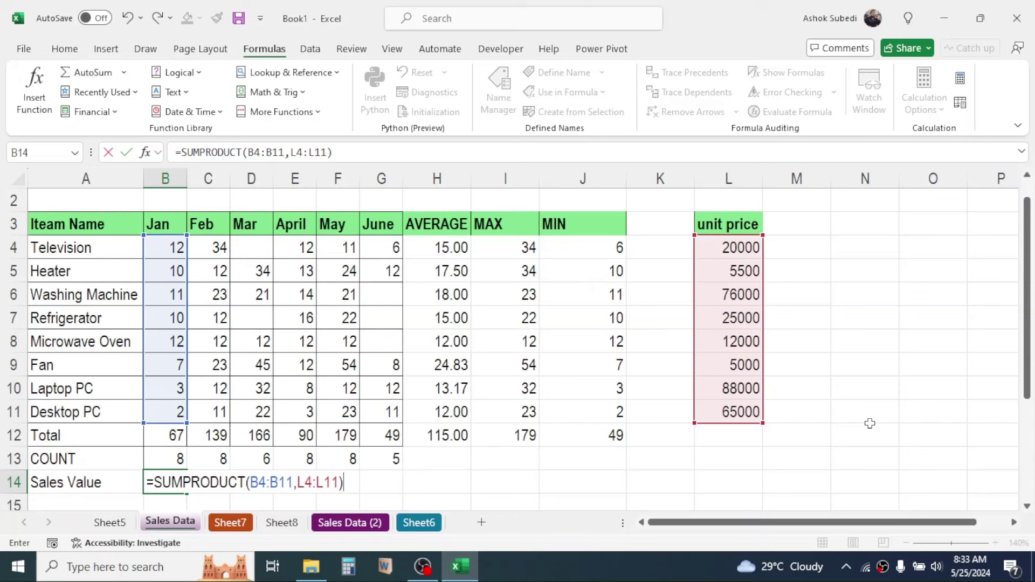
{"action": "key", "text": "Return"}
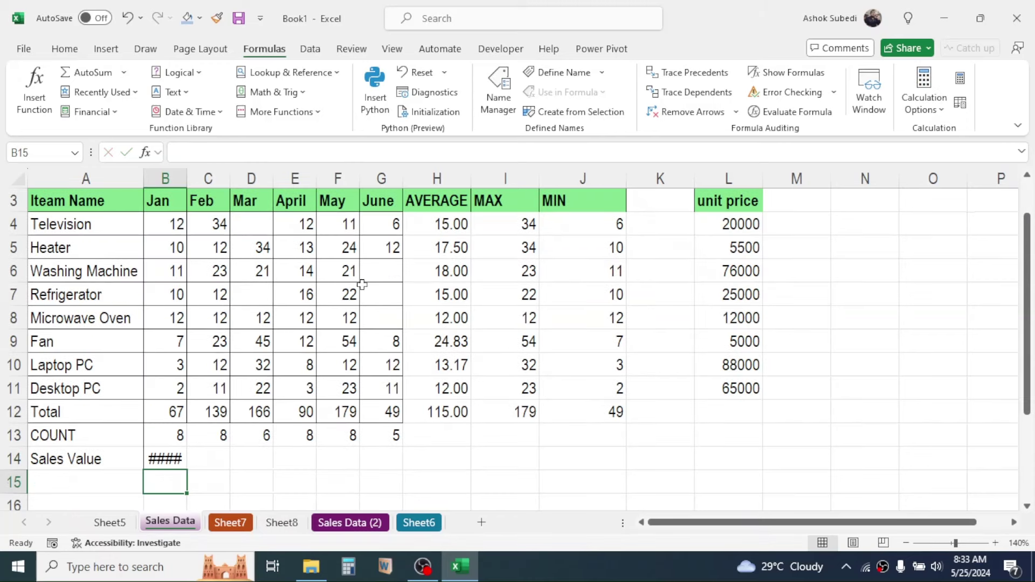
{"action": "left_click_drag", "start_coordinate": [191, 171], "coordinate": [219, 177]}
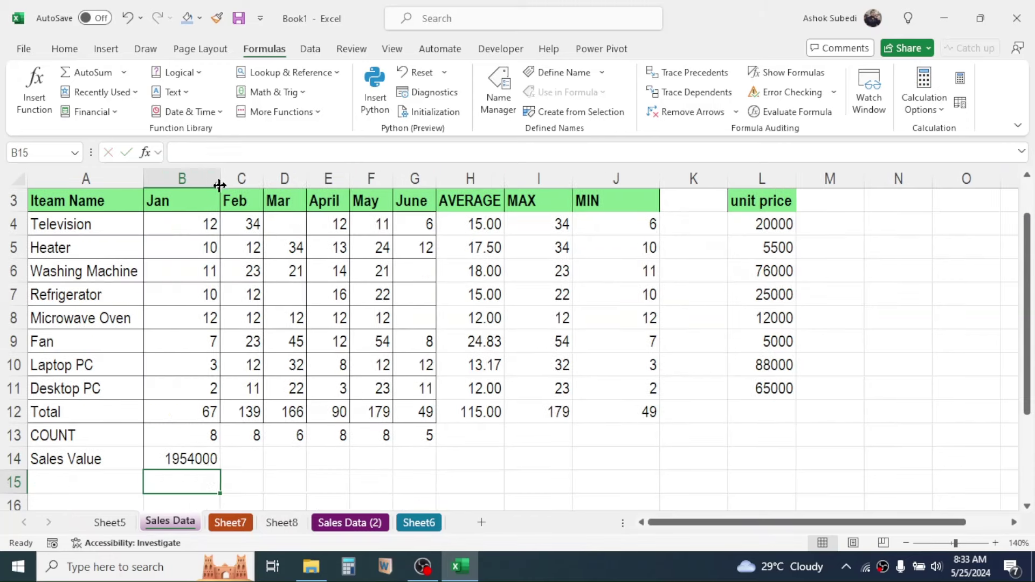
Examine January's sales value formula in B14 alongside the January quantities and the unit prices in L4:L11
{"action": "left_click", "coordinate": [190, 459]}
{"action": "left_click_drag", "start_coordinate": [1026, 411], "coordinate": [328, 268]}
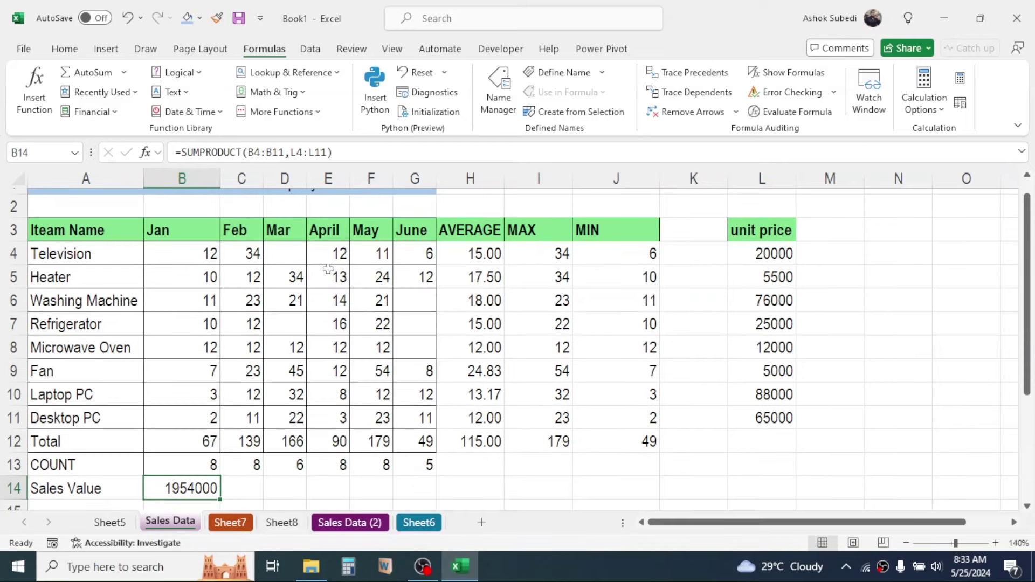
{"action": "left_click", "coordinate": [201, 254]}
{"action": "left_click", "coordinate": [762, 249]}
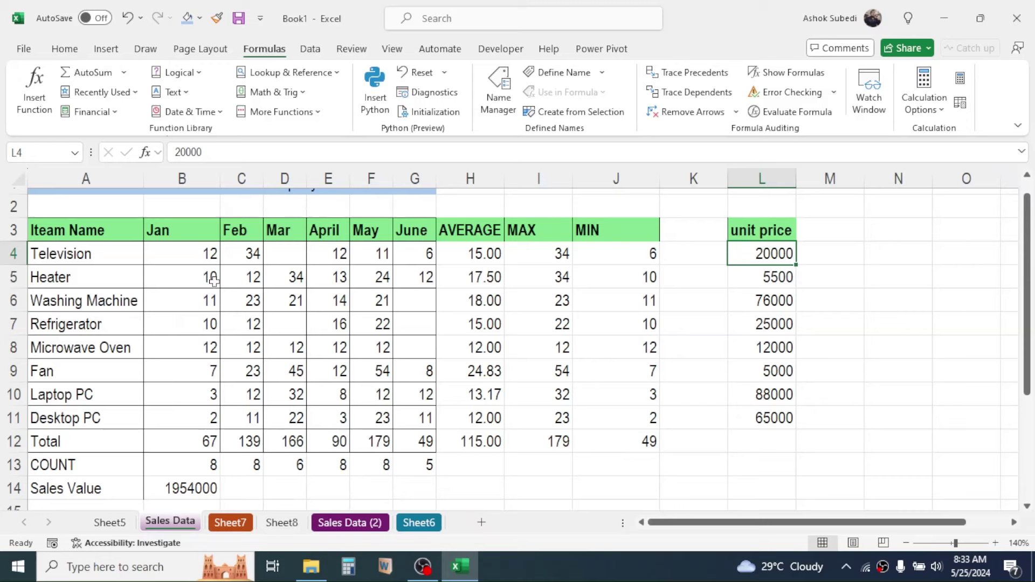
{"action": "left_click", "coordinate": [193, 487]}
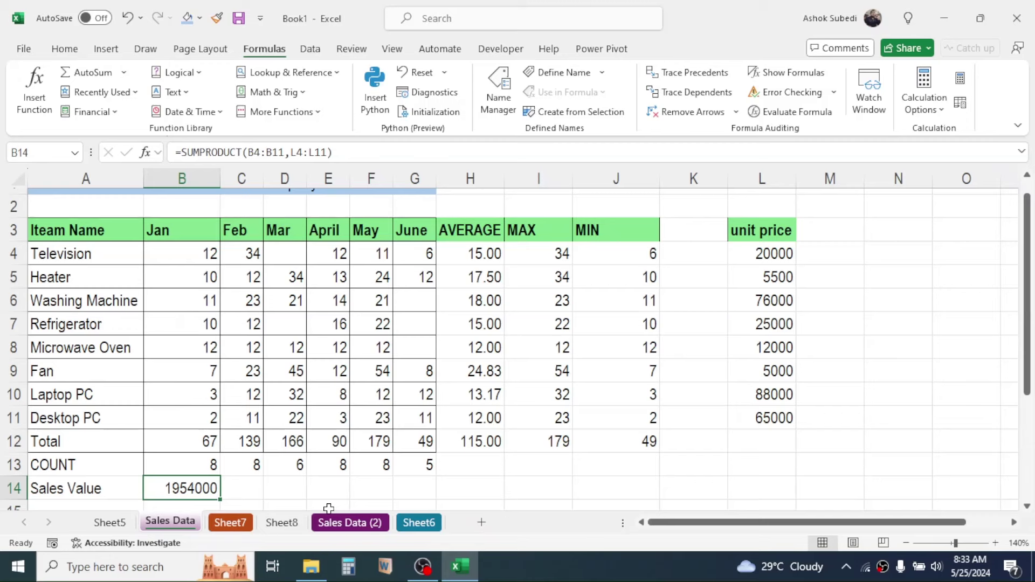
{"action": "left_click", "coordinate": [884, 276]}
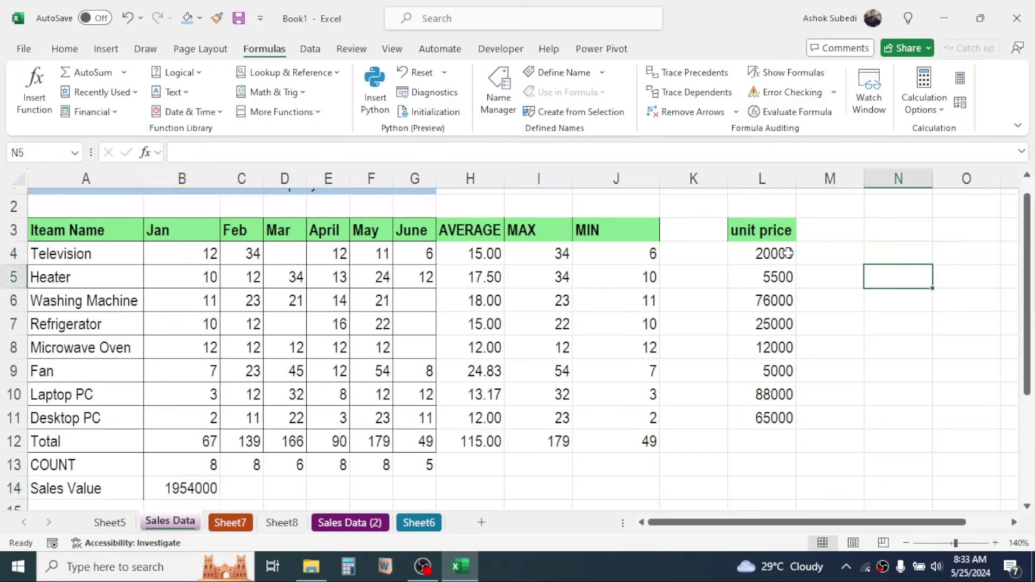
{"action": "left_click_drag", "start_coordinate": [772, 253], "coordinate": [762, 416]}
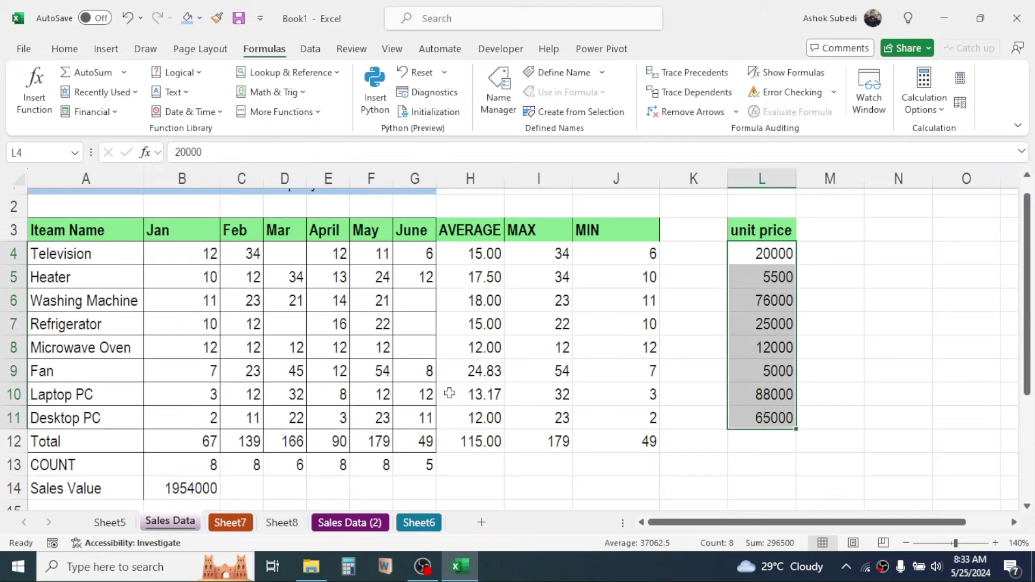
{"action": "left_click", "coordinate": [186, 487]}
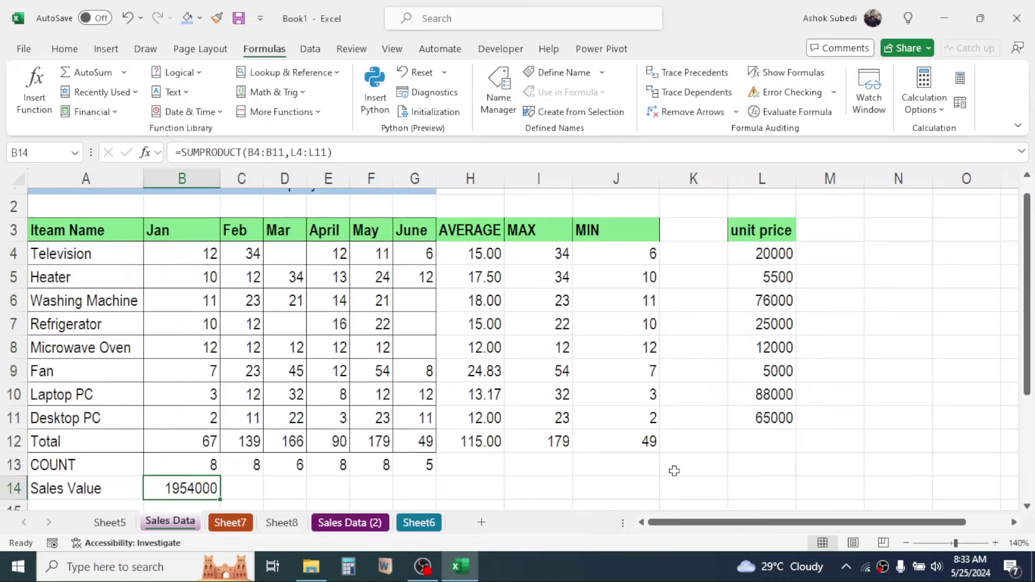
Fill the SUMPRODUCT formula from B14 into C14 for February and widen column C
{"action": "left_click_drag", "start_coordinate": [220, 501], "coordinate": [254, 494]}
{"action": "left_click_drag", "start_coordinate": [263, 178], "coordinate": [310, 179]}
{"action": "left_click", "coordinate": [285, 489]}
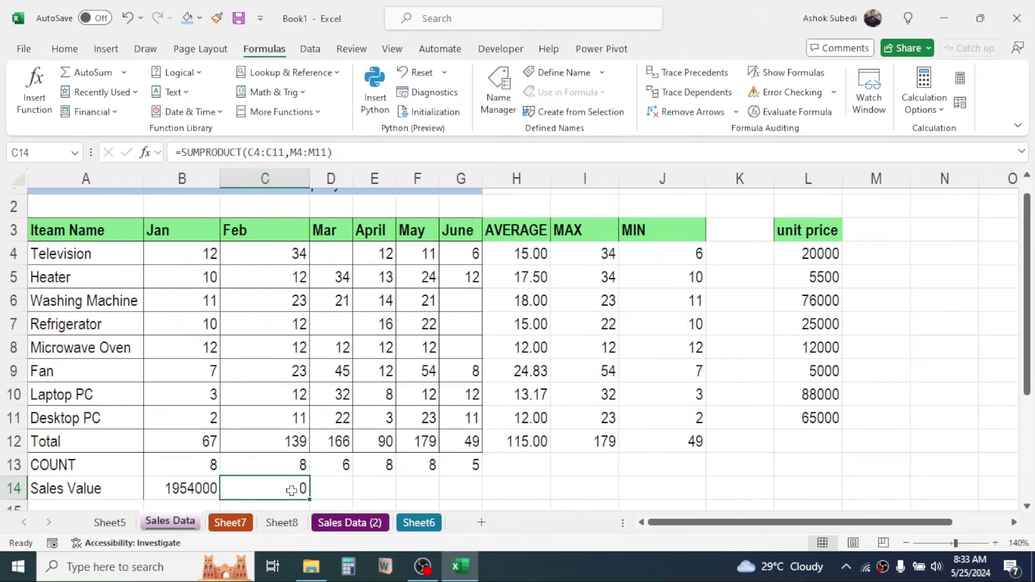
Check the ranges referenced by February's copied formula in C14 and clear the cell
{"action": "double_click", "coordinate": [292, 488]}
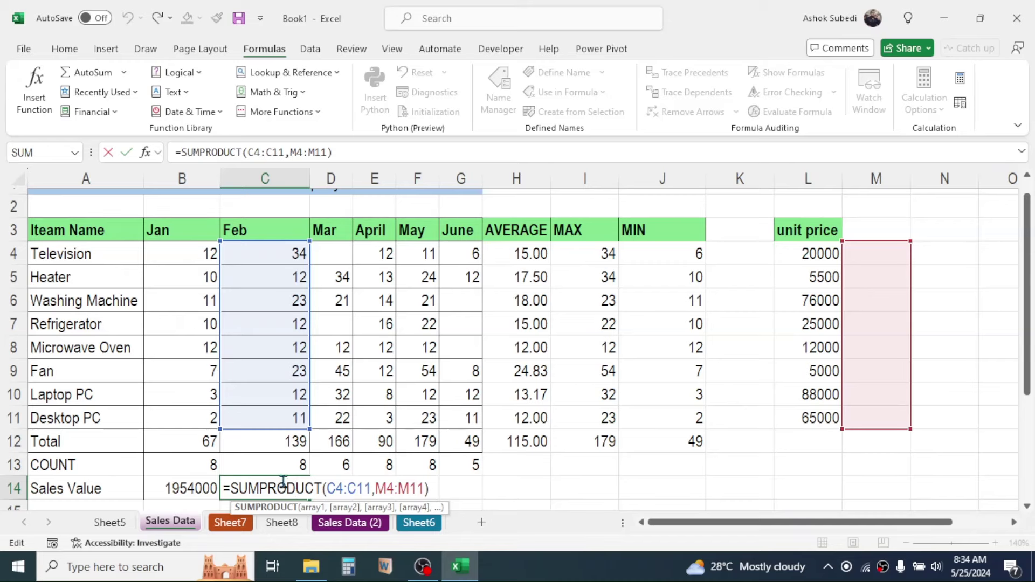
{"action": "key", "text": "ctrl+Return"}
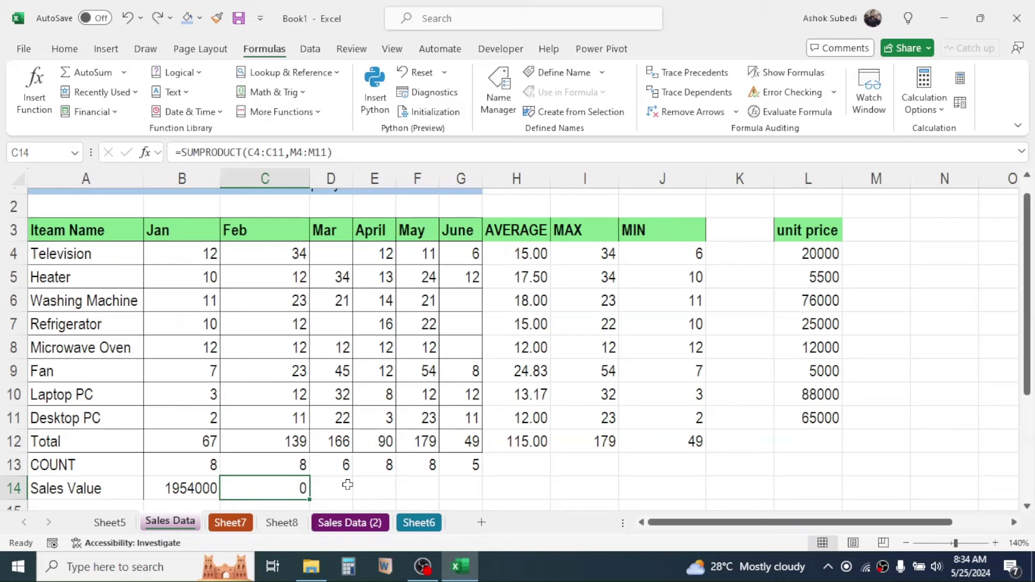
{"action": "key", "text": "Delete"}
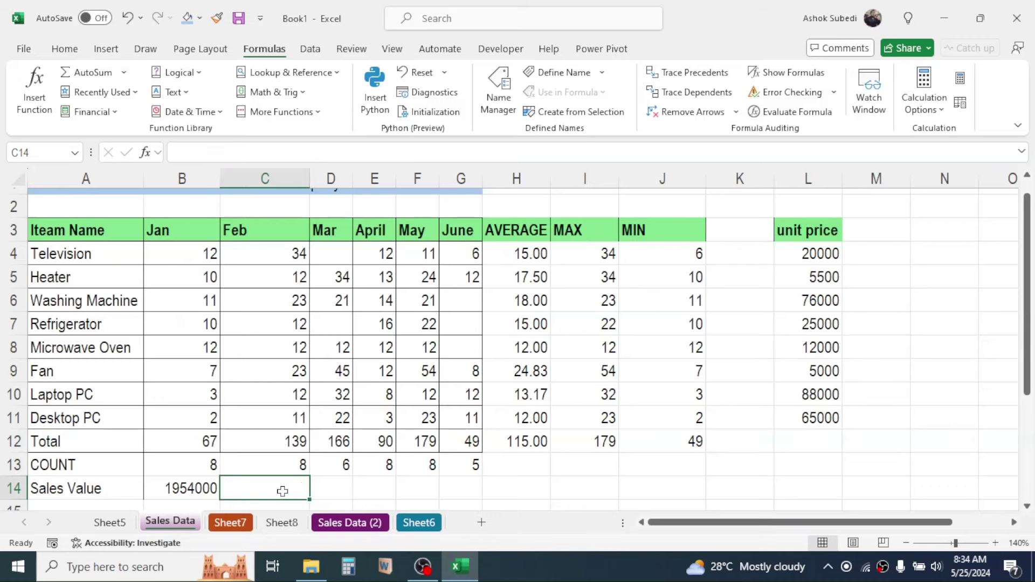
Make the unit price range absolute in B14 so the formula reads =SUMPRODUCT(B4:B11,$L$4:$L$11)
{"action": "double_click", "coordinate": [194, 488]}
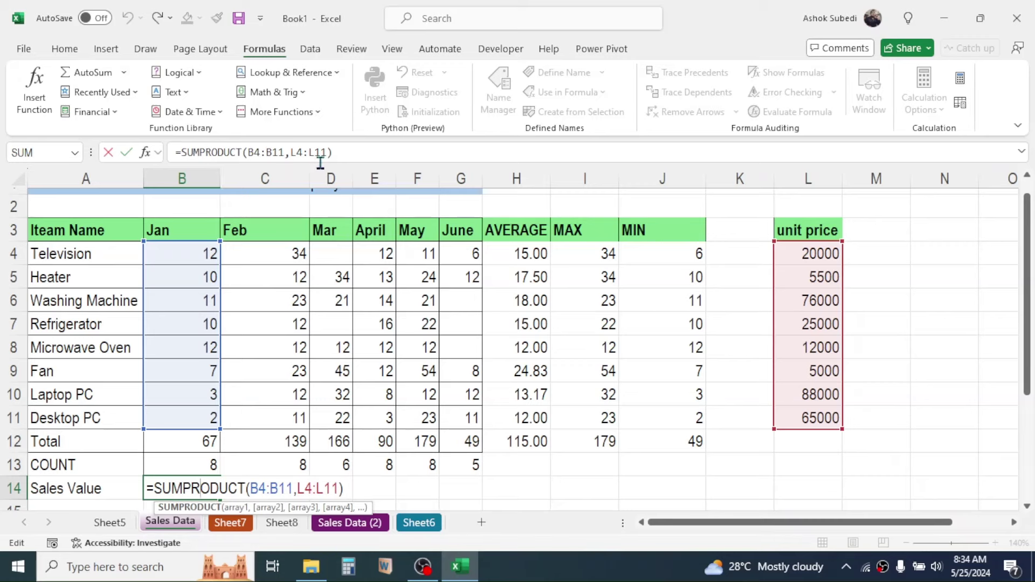
{"action": "left_click", "coordinate": [322, 491]}
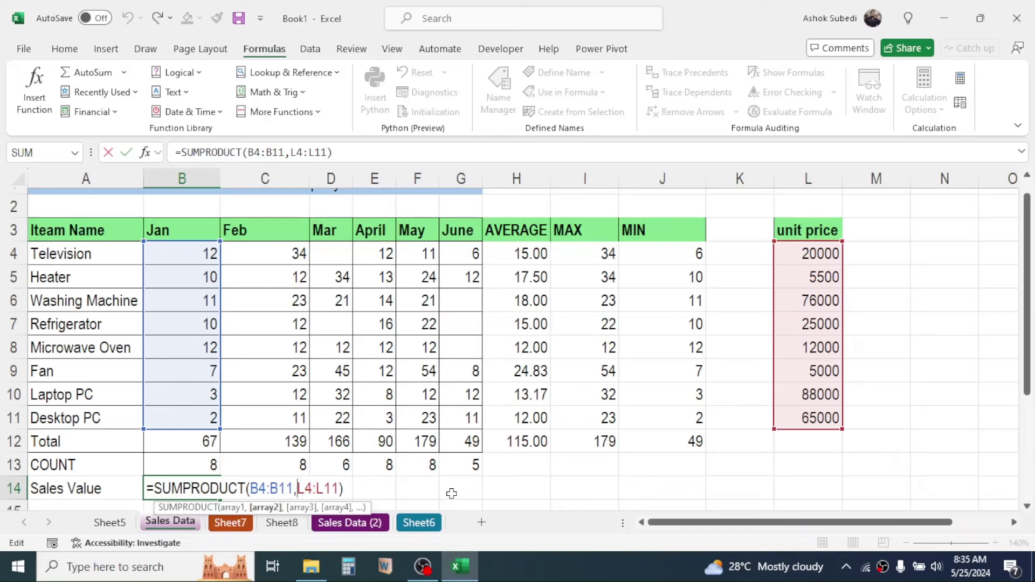
{"action": "type", "text": "$L"}
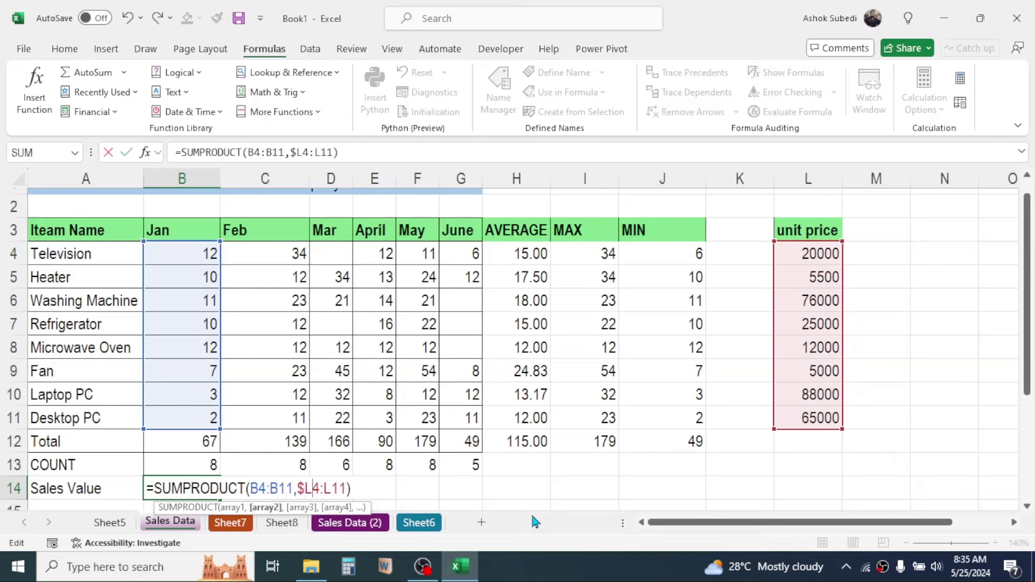
{"action": "type", "text": "$4:"}
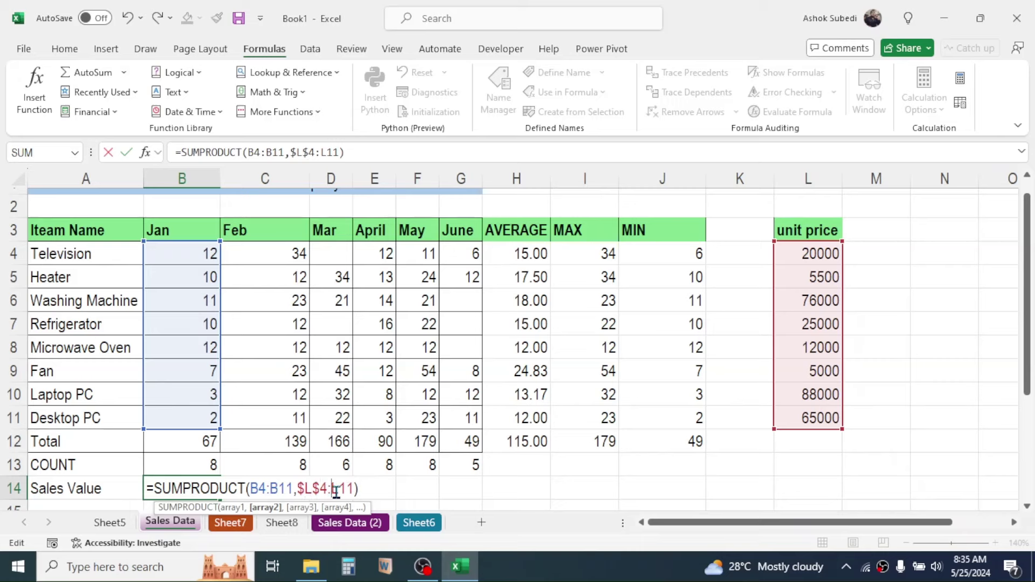
{"action": "type", "text": "$L$"}
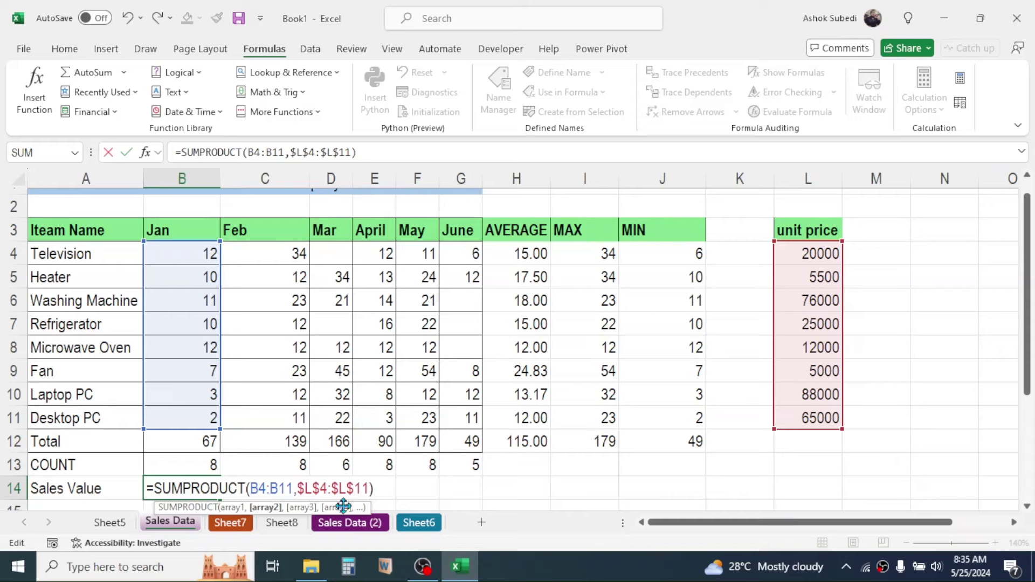
{"action": "key", "text": "Return"}
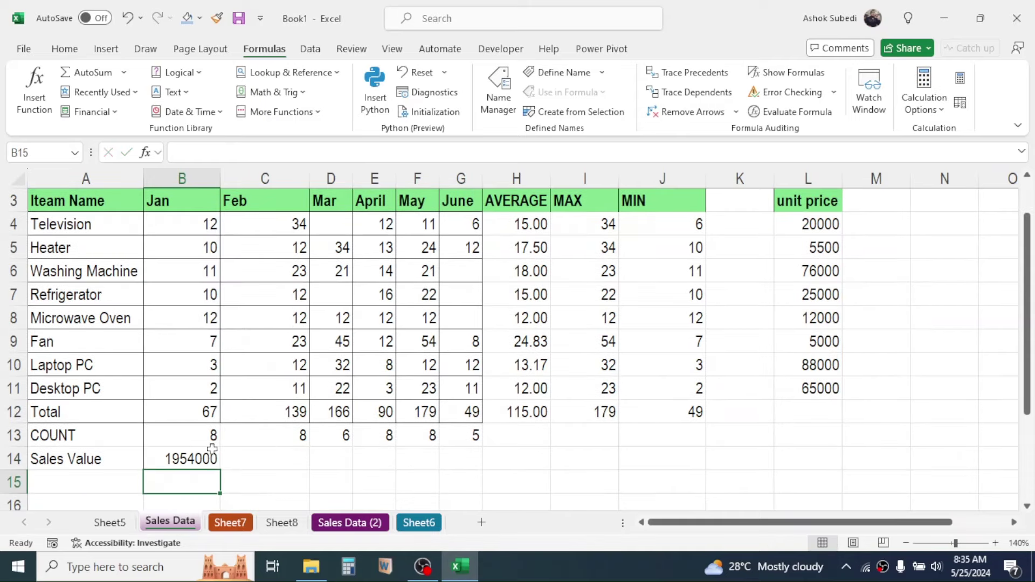
Fill the corrected B14 formula into C14 for February and check the ranges it references
{"action": "left_click", "coordinate": [212, 449]}
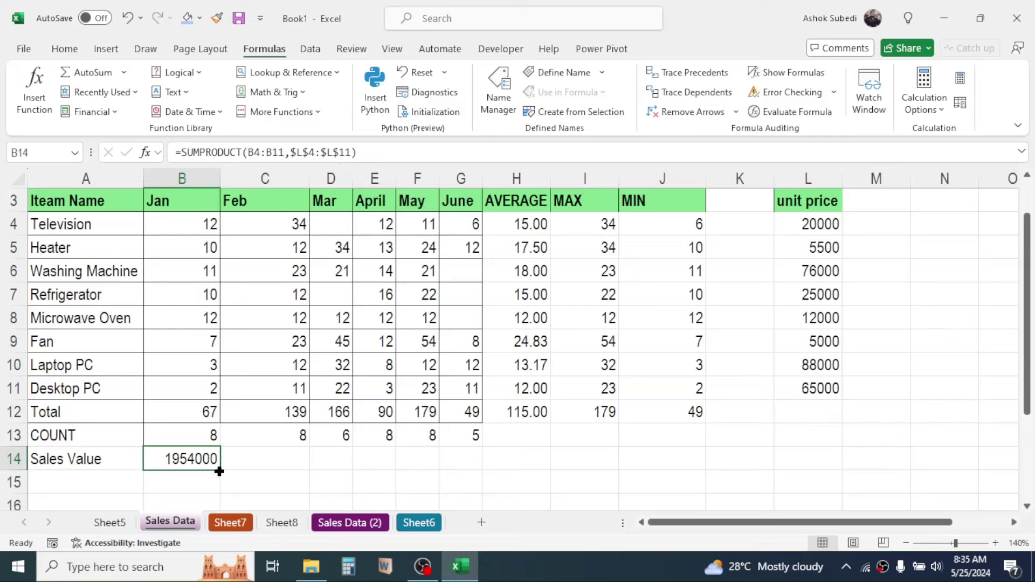
{"action": "left_click_drag", "start_coordinate": [218, 471], "coordinate": [293, 460]}
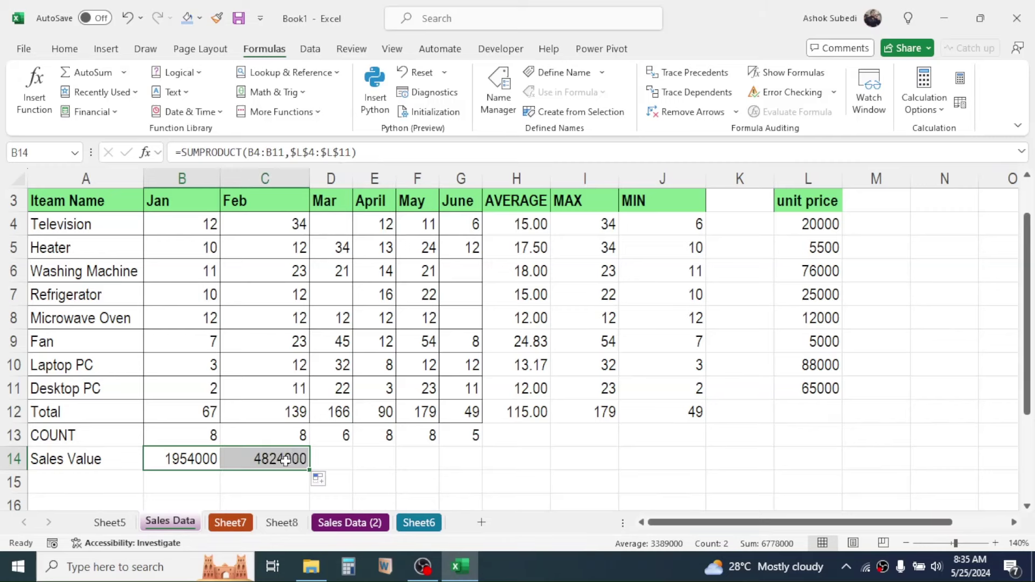
{"action": "left_click", "coordinate": [290, 459]}
{"action": "double_click", "coordinate": [284, 458]}
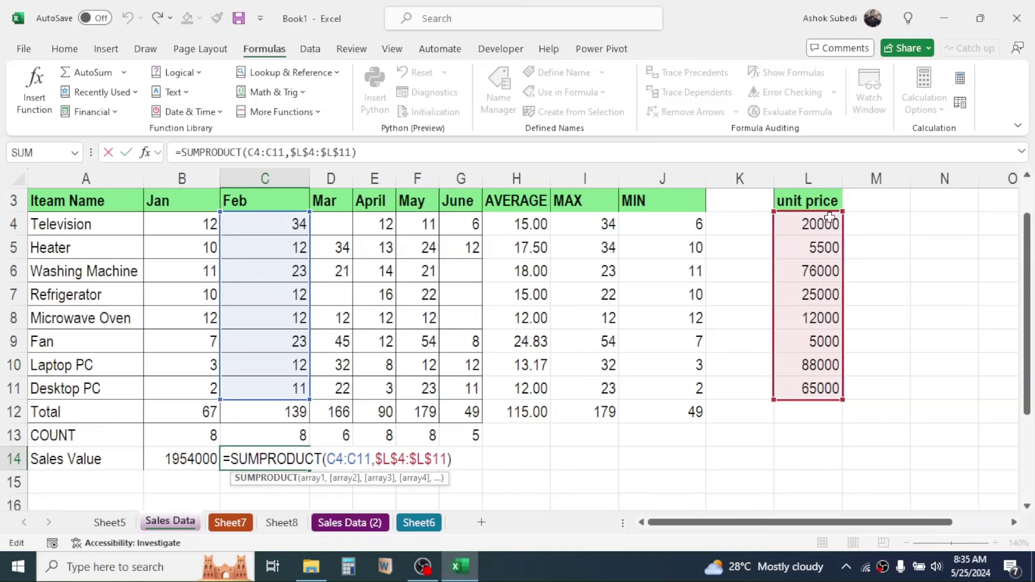
{"action": "left_click", "coordinate": [620, 462]}
Fill the sales value formula from C14 through G14 and widen columns D to G to fit the results
{"action": "left_click", "coordinate": [287, 461]}
{"action": "left_click_drag", "start_coordinate": [308, 472], "coordinate": [478, 477]}
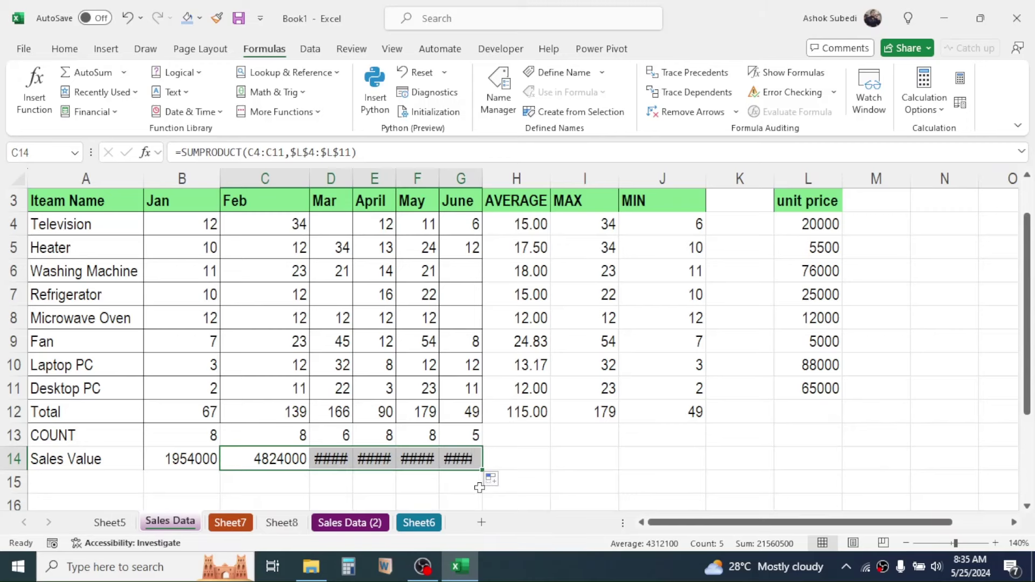
{"action": "left_click", "coordinate": [588, 455]}
{"action": "left_click", "coordinate": [342, 459]}
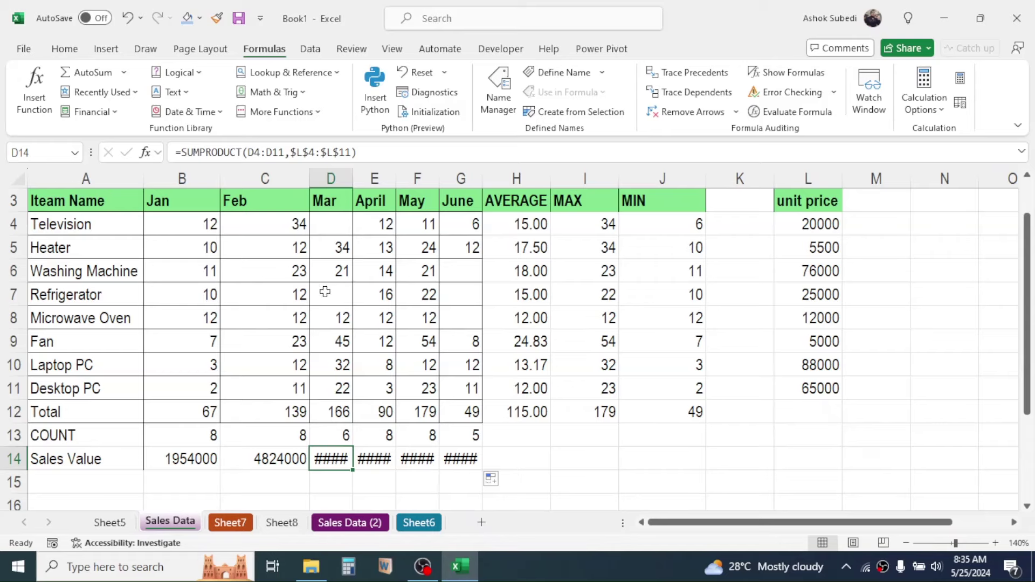
{"action": "left_click_drag", "start_coordinate": [325, 180], "coordinate": [511, 176]}
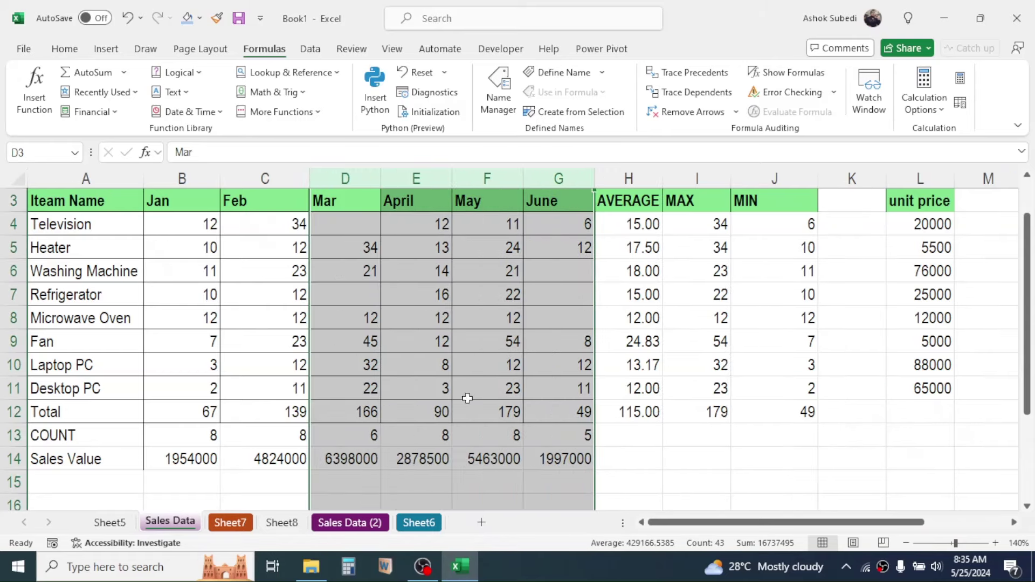
Review the sales value formulas for March through June in D14:G14, including the ranges referenced in G14
{"action": "left_click", "coordinate": [341, 455]}
{"action": "left_click", "coordinate": [400, 459]}
{"action": "left_click", "coordinate": [465, 461]}
{"action": "left_click", "coordinate": [553, 457]}
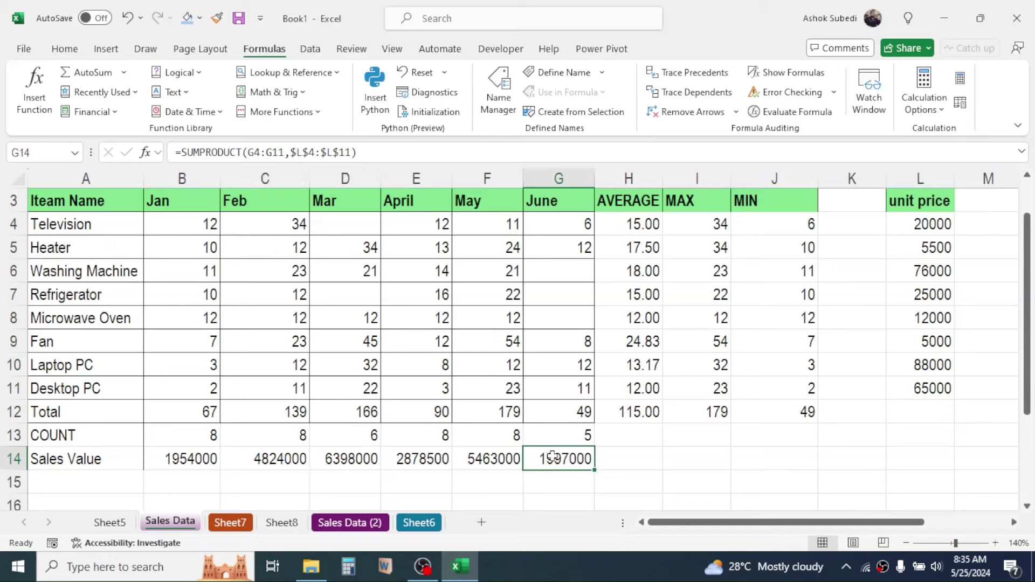
{"action": "double_click", "coordinate": [573, 459]}
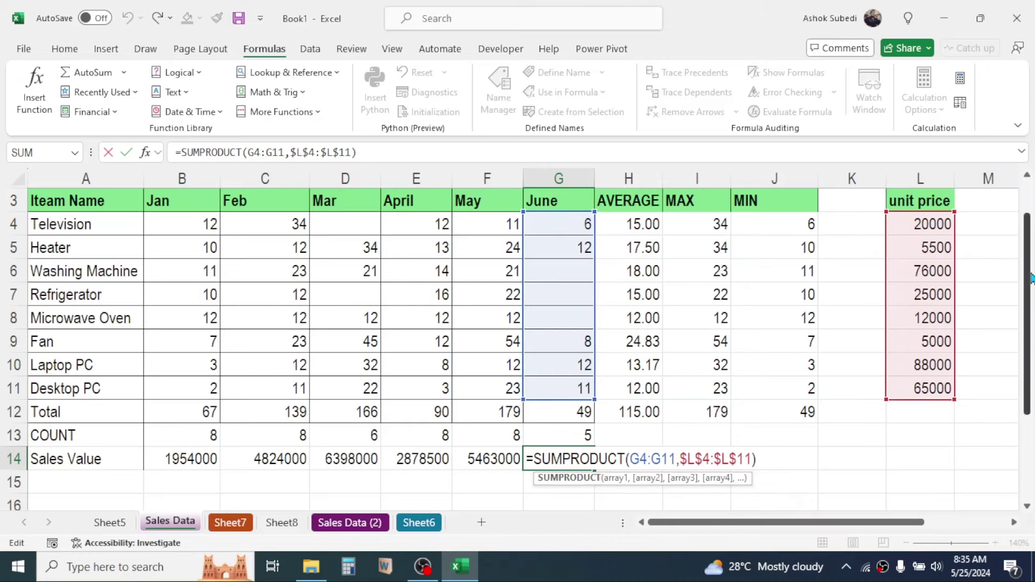
{"action": "scroll", "coordinate": [833, 336], "scroll_direction": "up", "scroll_amount": 1}
{"action": "left_click", "coordinate": [856, 195]}
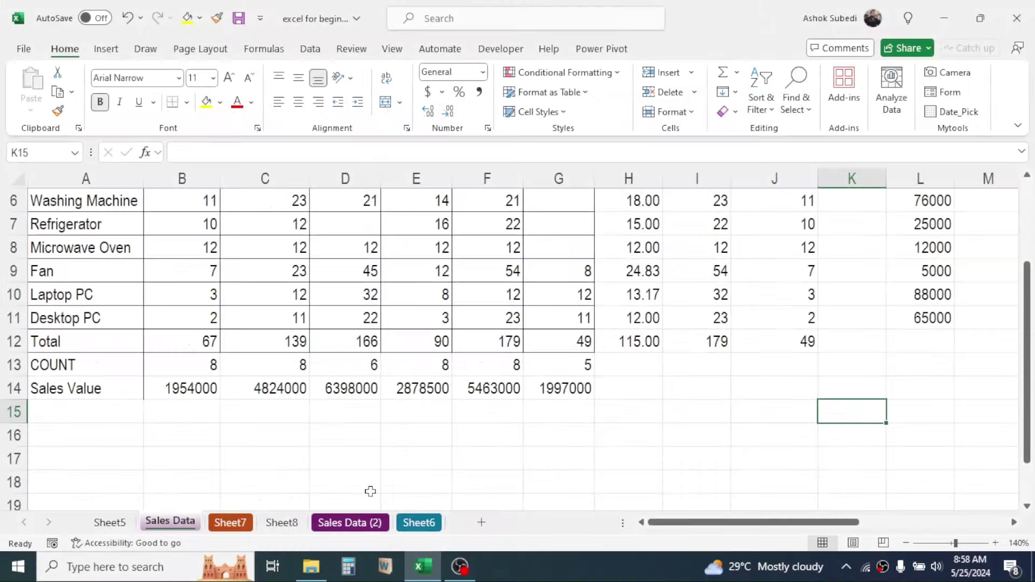
Enter the heading Jan in B16 and fill the month series across to June in G16
{"action": "left_click", "coordinate": [194, 430]}
{"action": "type", "text": "Jan"}
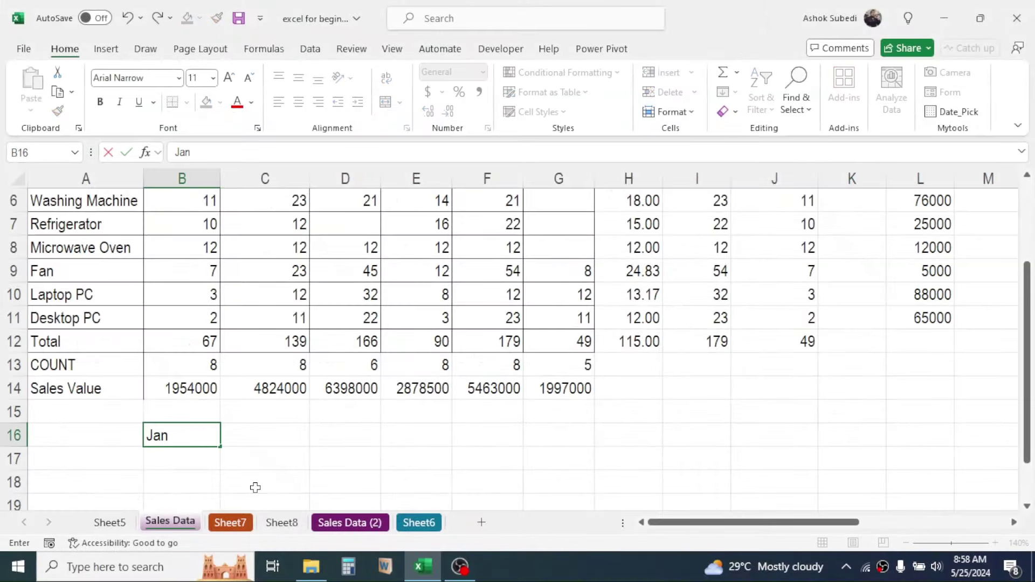
{"action": "key", "text": "Return"}
{"action": "left_click", "coordinate": [188, 431]}
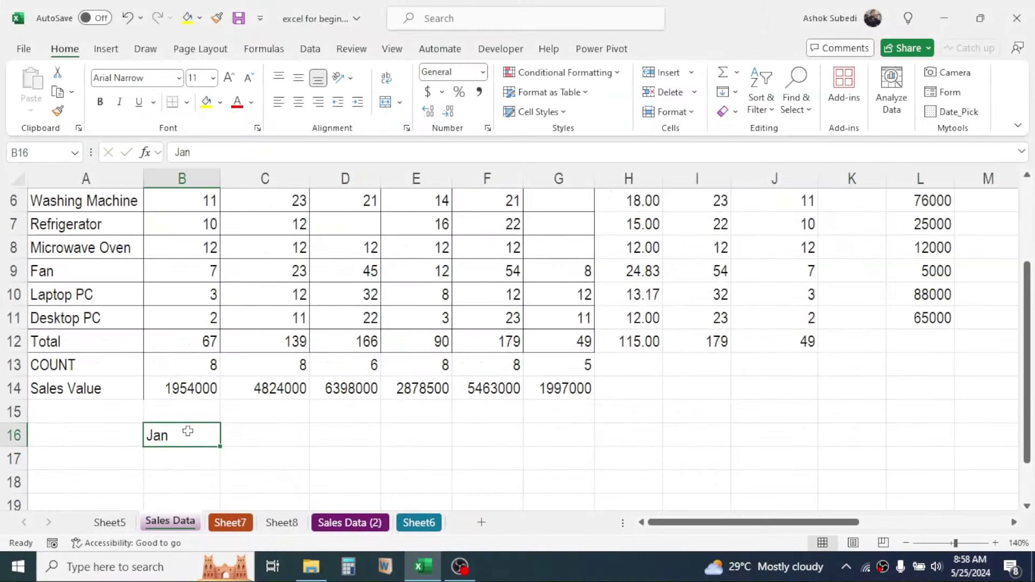
{"action": "left_click_drag", "start_coordinate": [221, 450], "coordinate": [559, 474]}
{"action": "left_click", "coordinate": [495, 437]}
{"action": "left_click", "coordinate": [490, 483]}
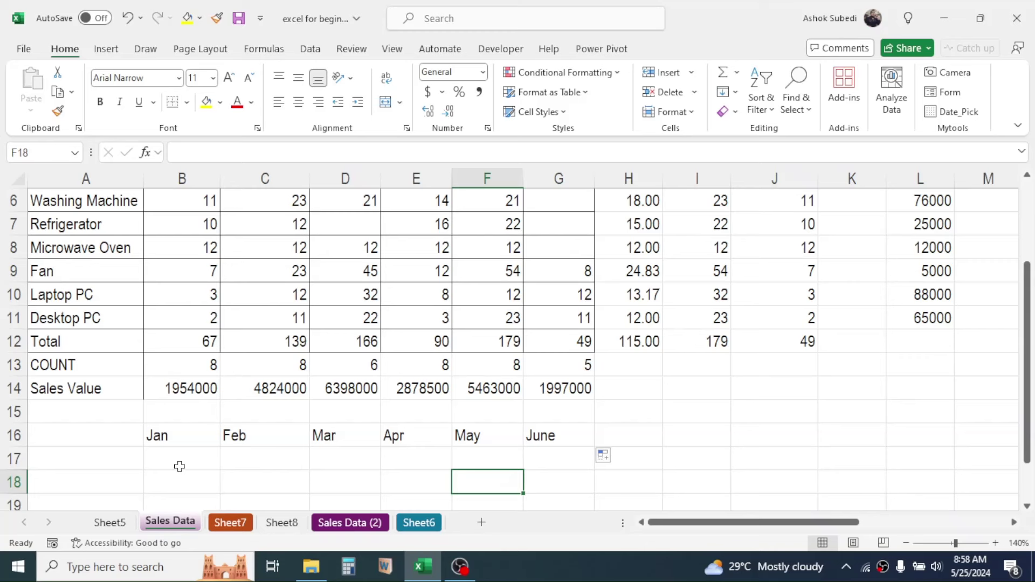
Link cell B17 to January's sales value with the formula =B14
{"action": "left_click", "coordinate": [173, 458]}
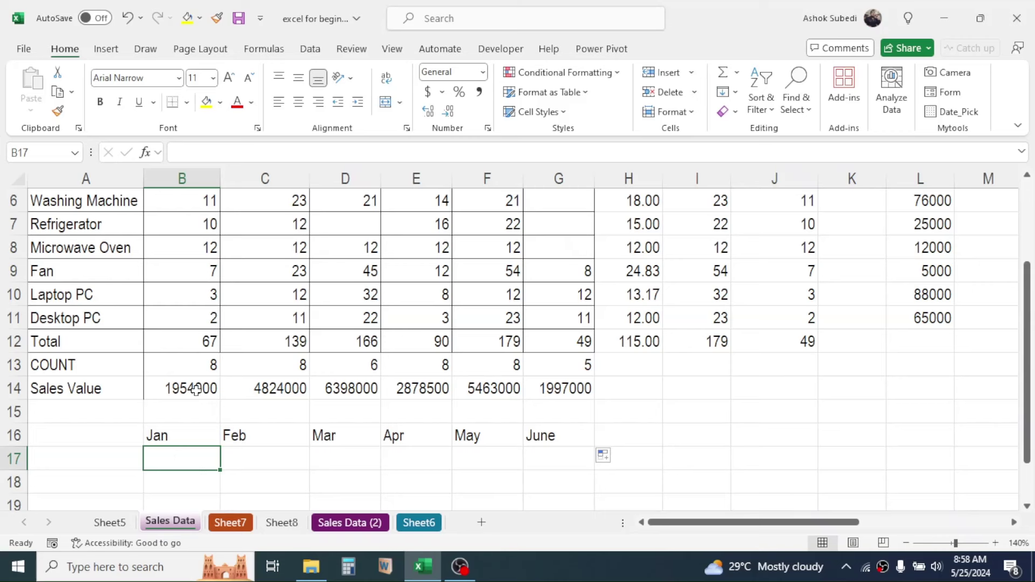
{"action": "left_click", "coordinate": [180, 388]}
{"action": "left_click", "coordinate": [185, 457]}
{"action": "type", "text": "="}
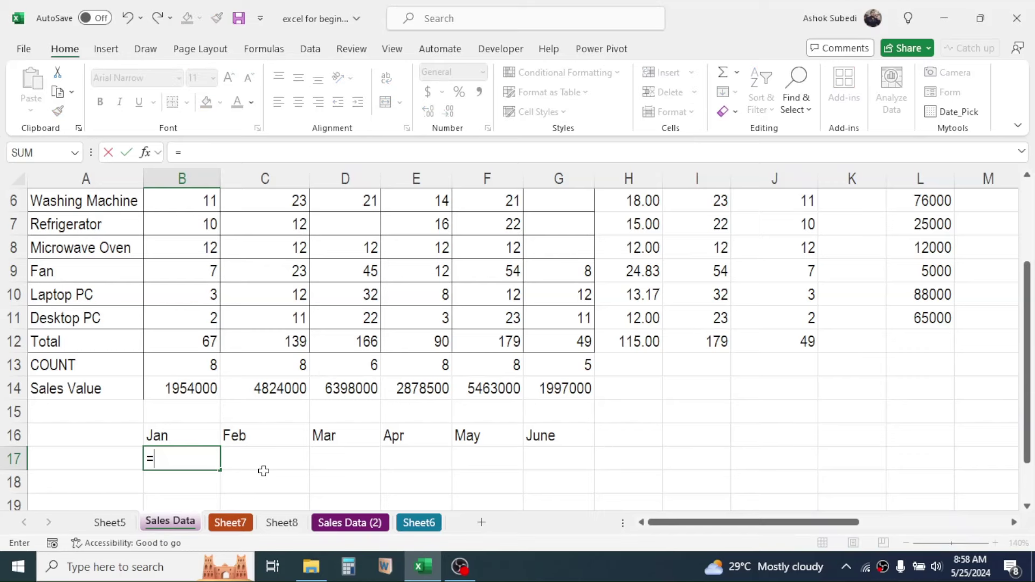
{"action": "left_click", "coordinate": [200, 390]}
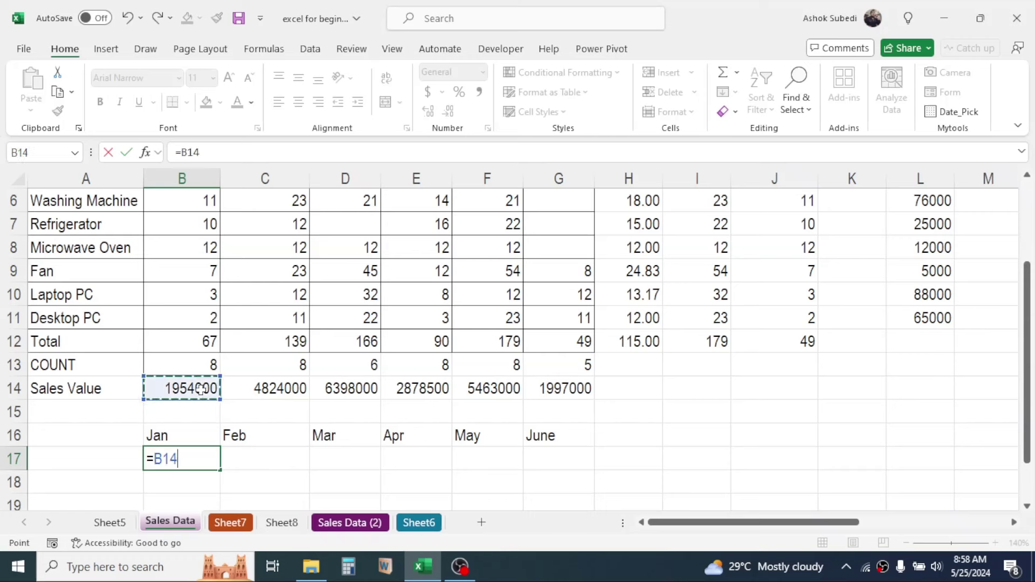
{"action": "key", "text": "Return"}
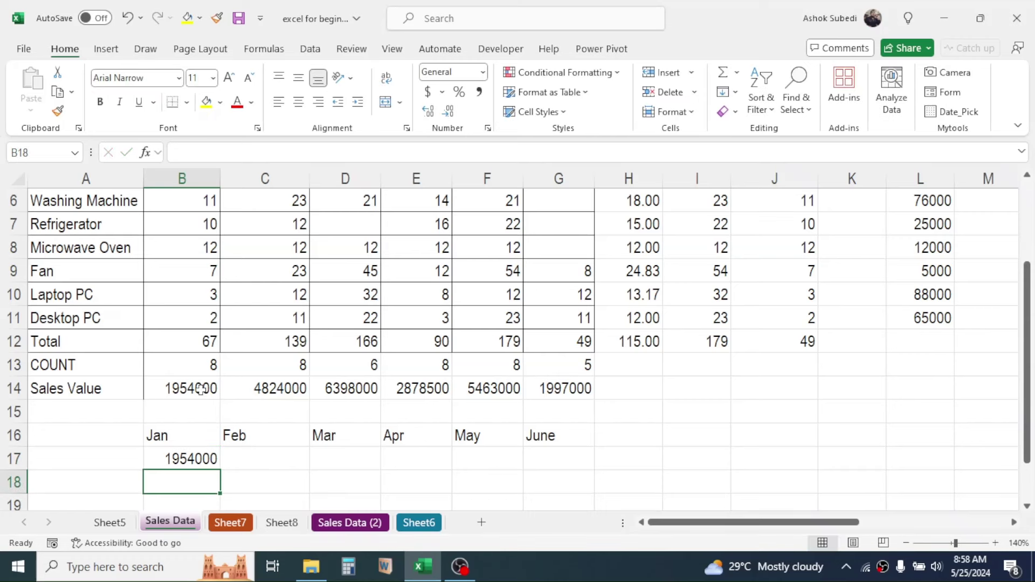
Compare B17 with its source cell B14 and fill the B17 link formula across through G17
{"action": "left_click", "coordinate": [190, 383]}
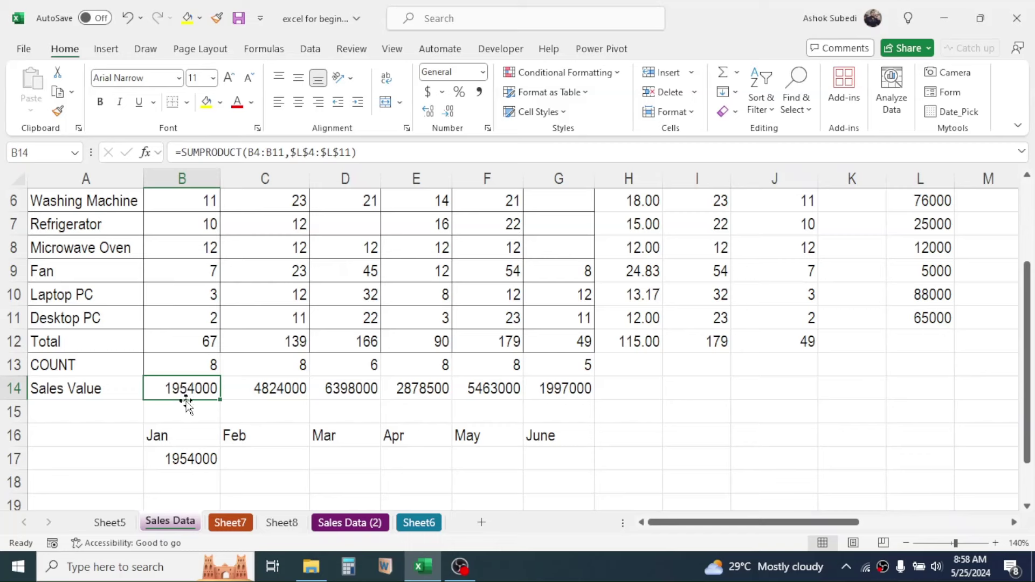
{"action": "left_click", "coordinate": [184, 457]}
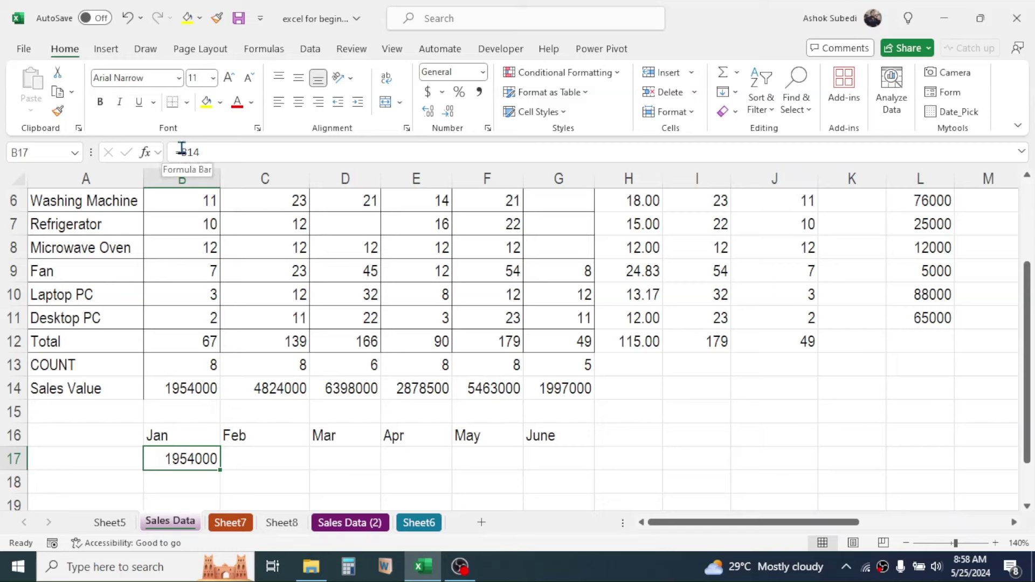
{"action": "left_click_drag", "start_coordinate": [220, 470], "coordinate": [571, 471]}
{"action": "left_click", "coordinate": [665, 462]}
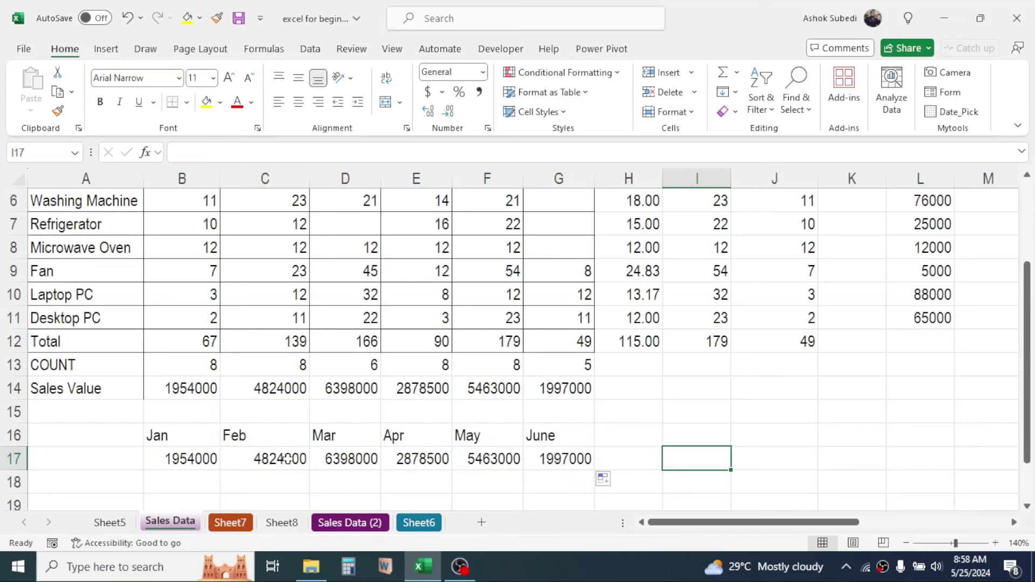
Review the linked formulas in B17:G17 and compare them with the sales values in B14:G14
{"action": "left_click", "coordinate": [195, 455]}
{"action": "left_click", "coordinate": [274, 456]}
{"action": "left_click", "coordinate": [343, 456]}
{"action": "left_click", "coordinate": [416, 458]}
{"action": "left_click", "coordinate": [496, 459]}
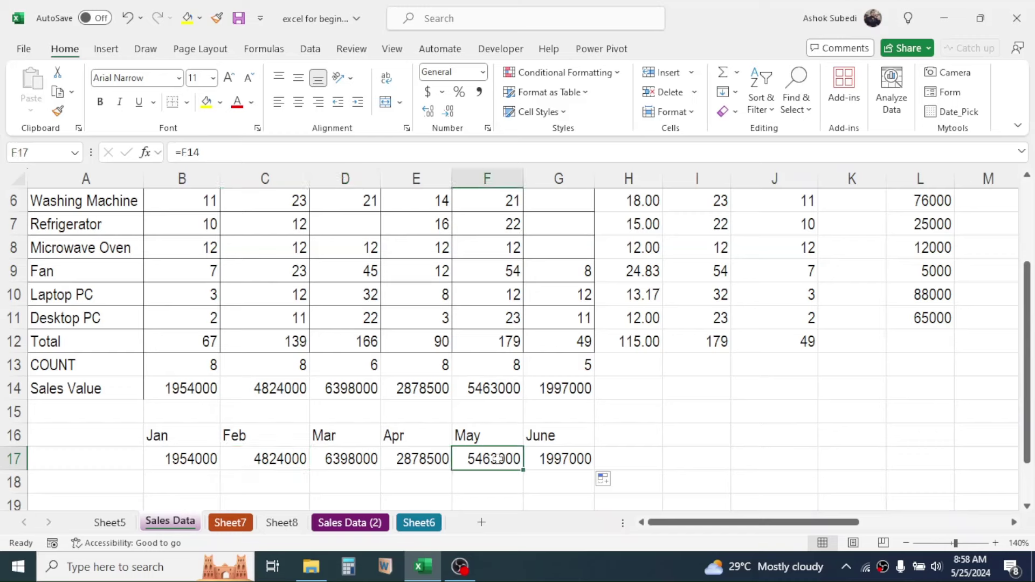
{"action": "left_click", "coordinate": [549, 461]}
{"action": "left_click_drag", "start_coordinate": [201, 384], "coordinate": [549, 387]}
Clear March's Laptop PC quantity in D10 and check the sales value in D14 and its linked cell D17
{"action": "left_click", "coordinate": [371, 276]}
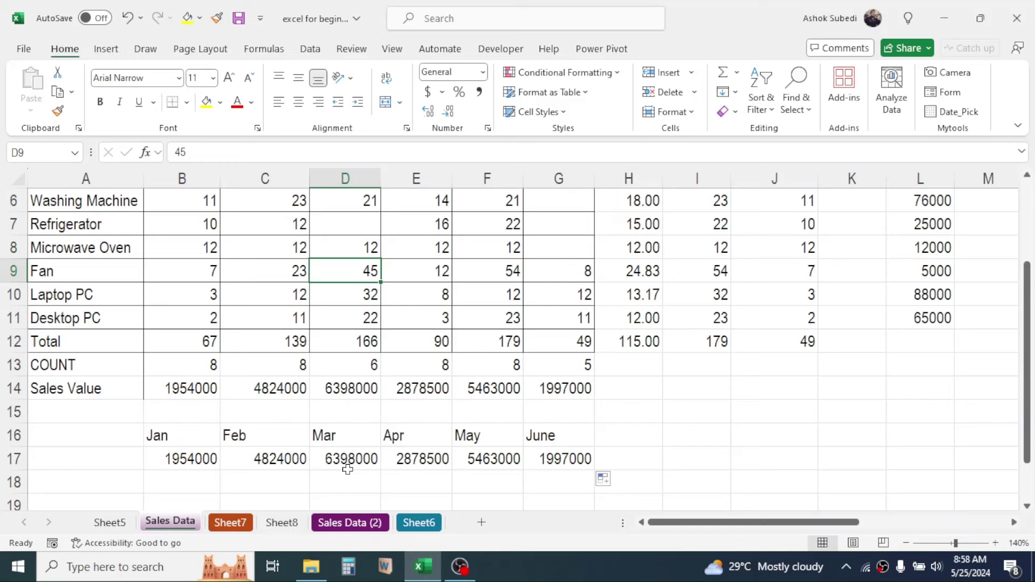
{"action": "left_click", "coordinate": [366, 291]}
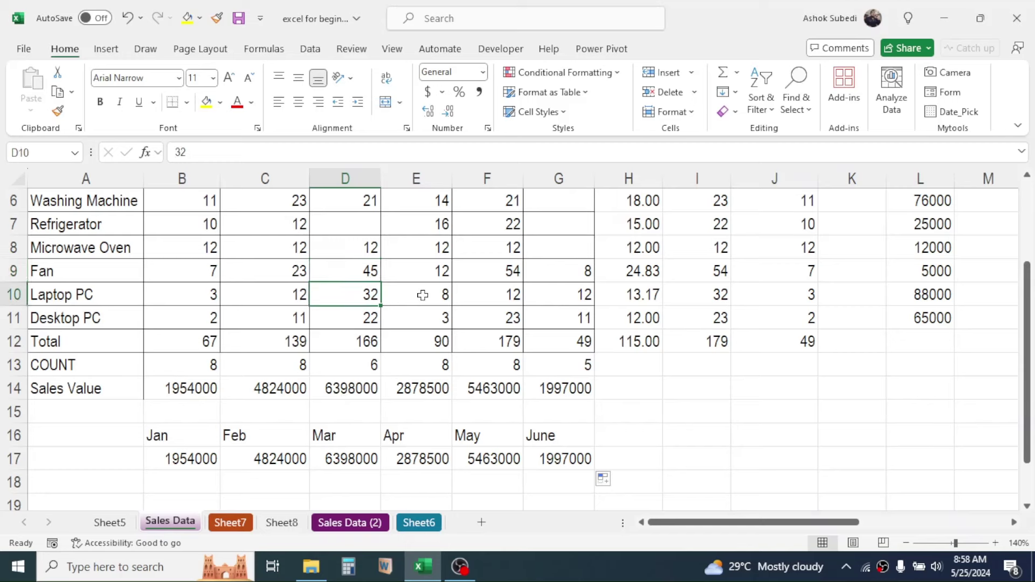
{"action": "key", "text": "Delete"}
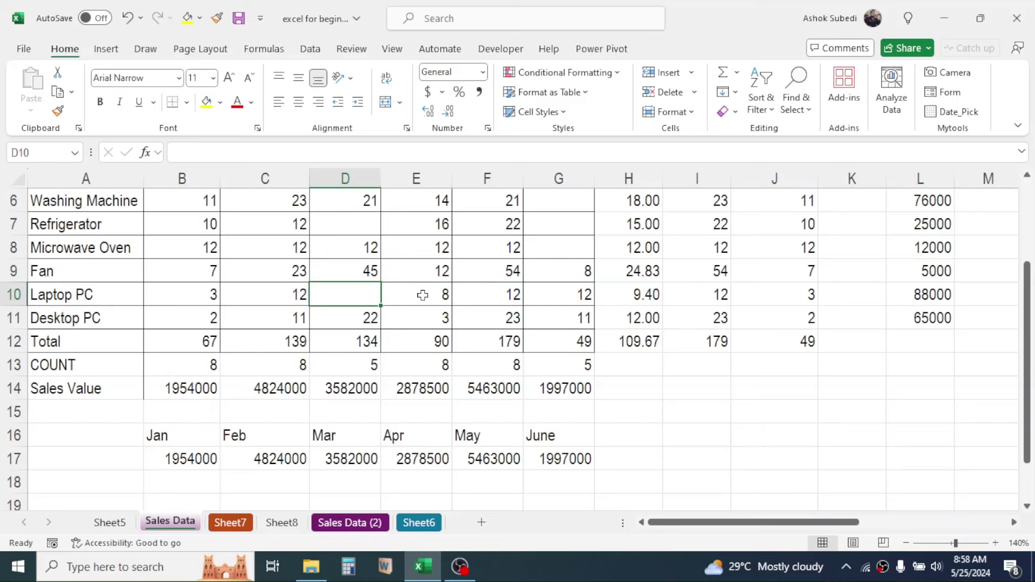
{"action": "left_click", "coordinate": [364, 393]}
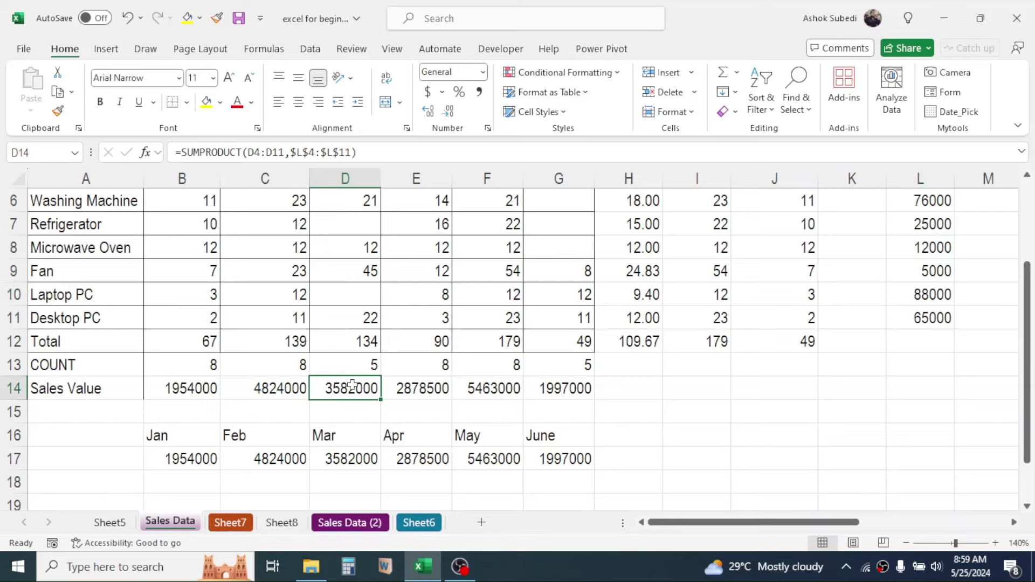
{"action": "left_click", "coordinate": [346, 459]}
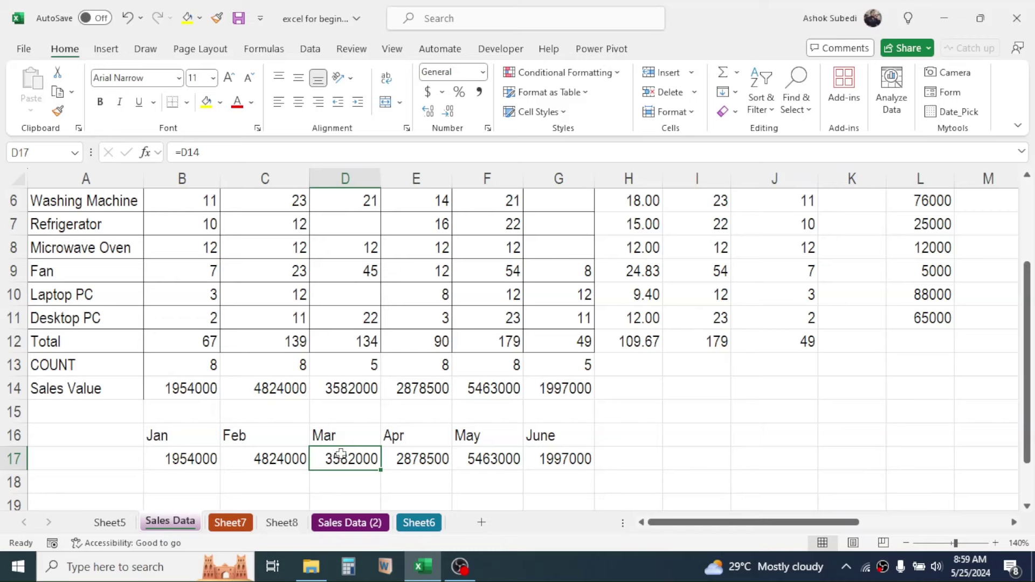
{"action": "left_click", "coordinate": [352, 388]}
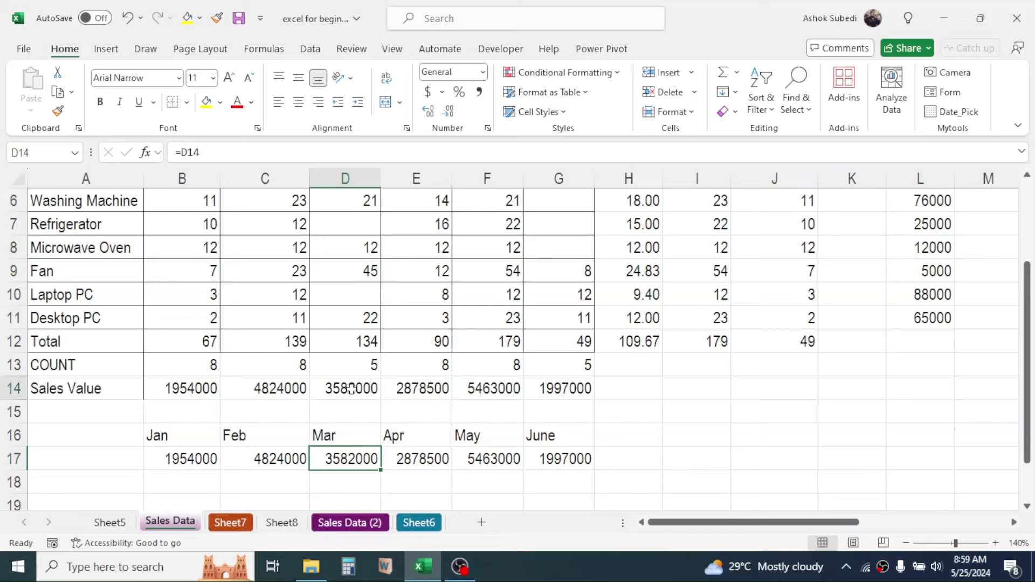
{"action": "left_click", "coordinate": [655, 432]}
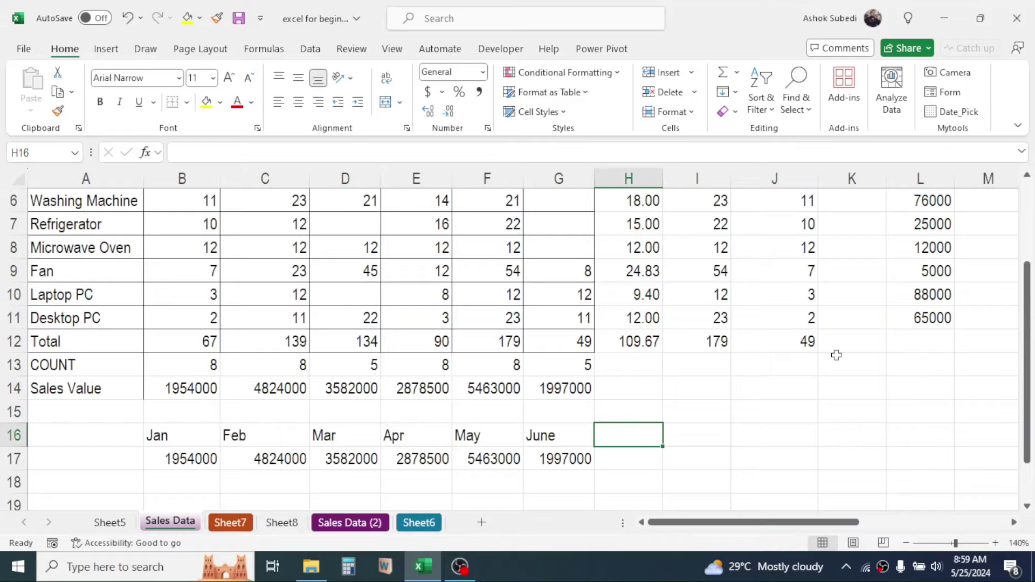
{"action": "scroll", "coordinate": [986, 339], "scroll_direction": "up", "scroll_amount": 2}
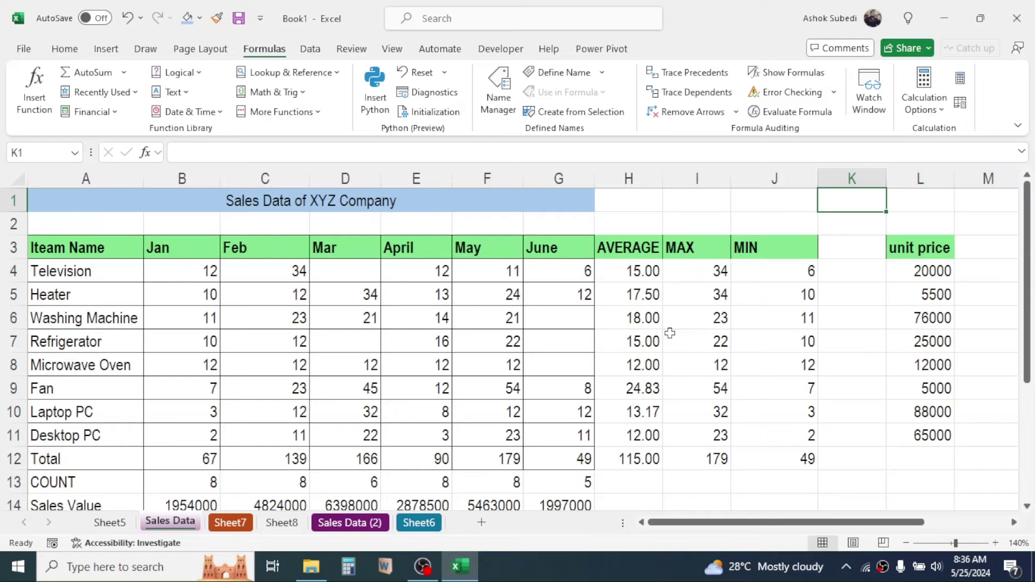
Review the SUMPRODUCT formulas in the Sales Value row of the Book1 sales table, from January through June
{"action": "left_click_drag", "start_coordinate": [1026, 263], "coordinate": [1027, 311]}
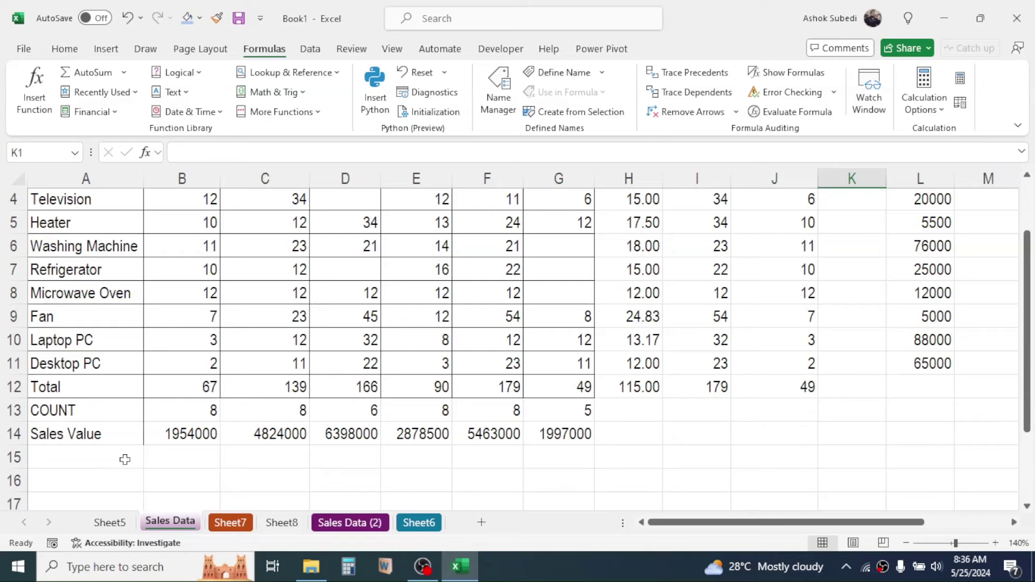
{"action": "left_click", "coordinate": [208, 431]}
{"action": "left_click", "coordinate": [320, 435]}
{"action": "left_click", "coordinate": [425, 440]}
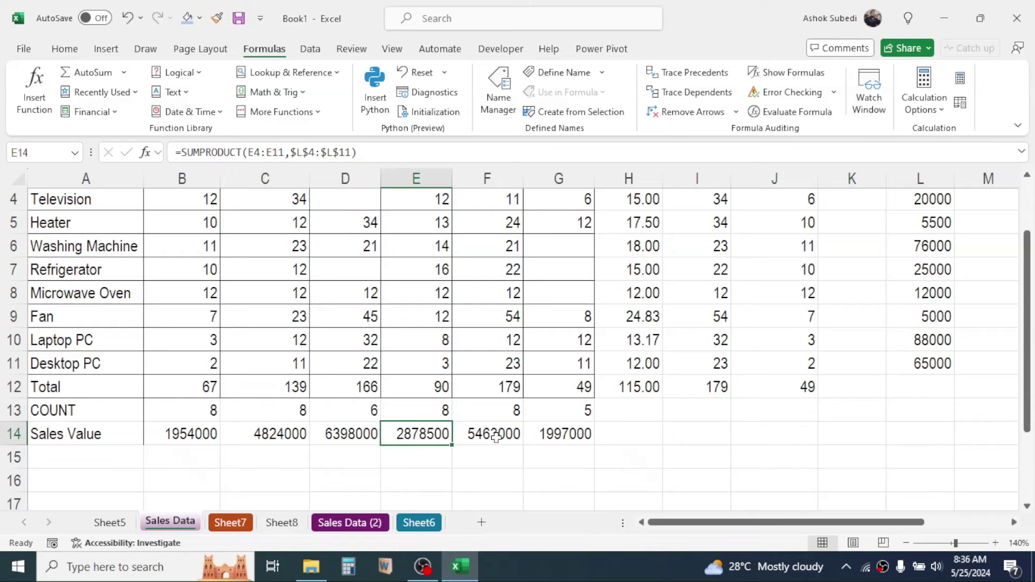
{"action": "left_click", "coordinate": [500, 434]}
{"action": "left_click", "coordinate": [550, 428]}
Copy the month headings Jan to June from B3:G3 and paste them starting at O3
{"action": "left_click_drag", "start_coordinate": [1027, 332], "coordinate": [1032, 273]}
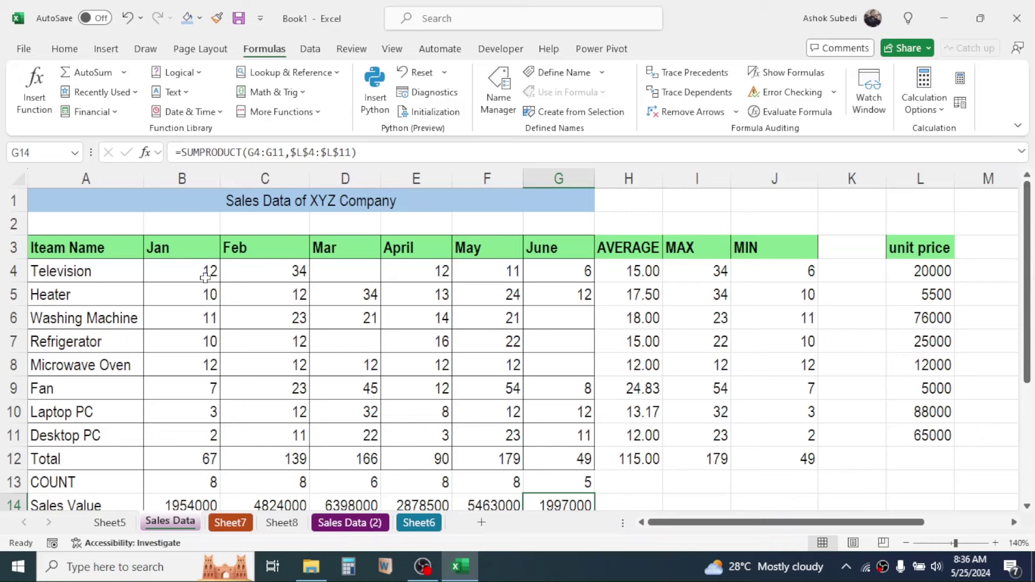
{"action": "left_click_drag", "start_coordinate": [180, 246], "coordinate": [544, 239]}
{"action": "key", "text": "ctrl+c"}
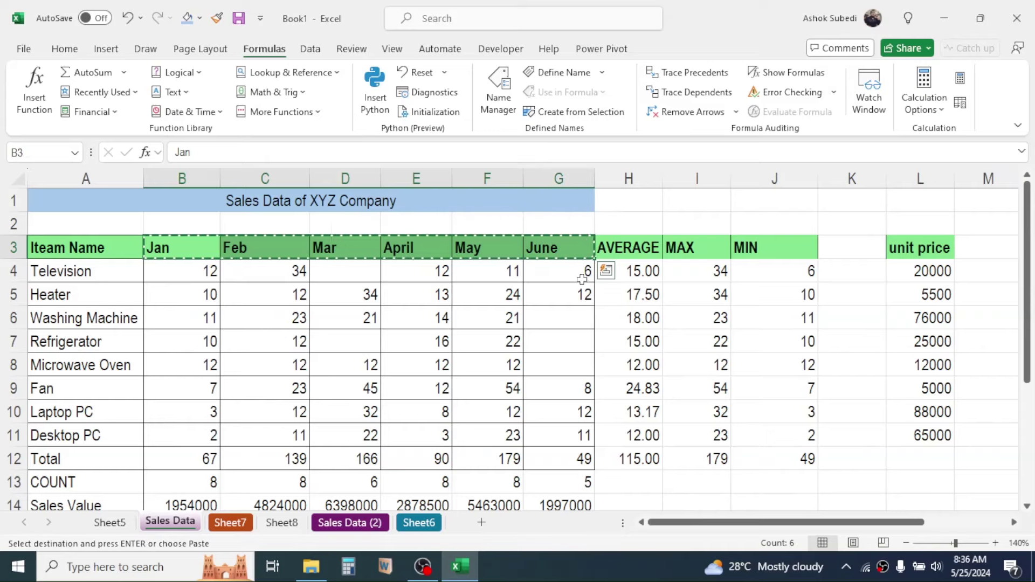
{"action": "left_click_drag", "start_coordinate": [775, 524], "coordinate": [808, 527]}
{"action": "left_click", "coordinate": [1013, 522]}
{"action": "left_click", "coordinate": [1013, 523]}
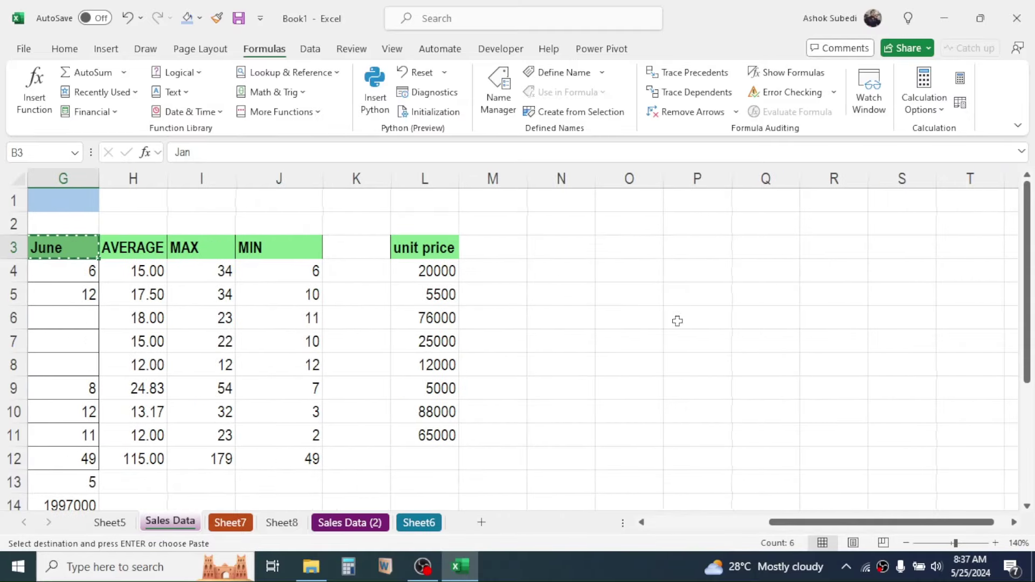
{"action": "left_click", "coordinate": [642, 246]}
{"action": "key", "text": "ctrl+v"}
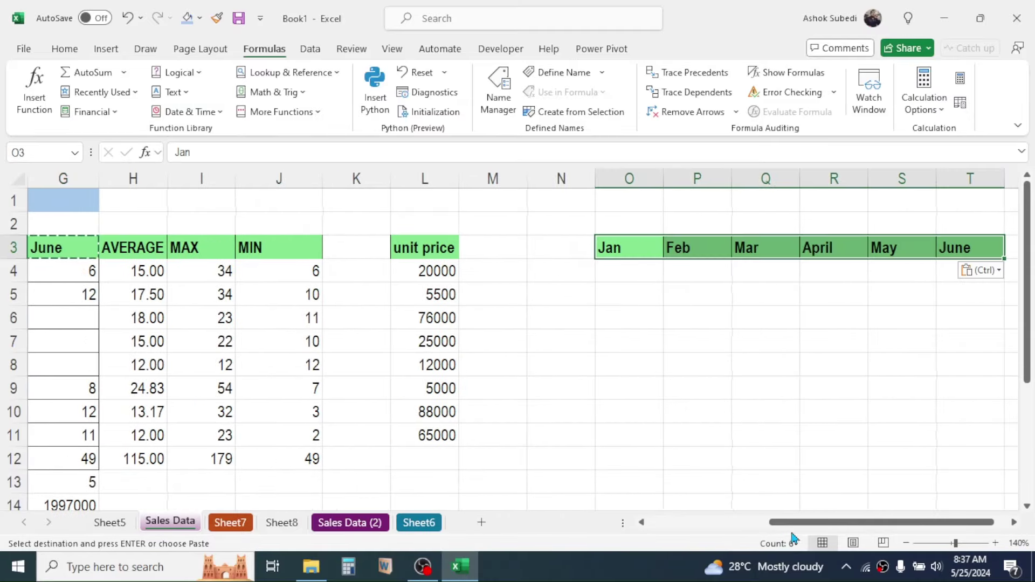
Copy the monthly sales values in B14:G14 and paste them as values only starting at O4 with Paste Special
{"action": "left_click_drag", "start_coordinate": [811, 526], "coordinate": [652, 525]}
{"action": "scroll", "coordinate": [368, 376], "scroll_direction": "down", "scroll_amount": 2}
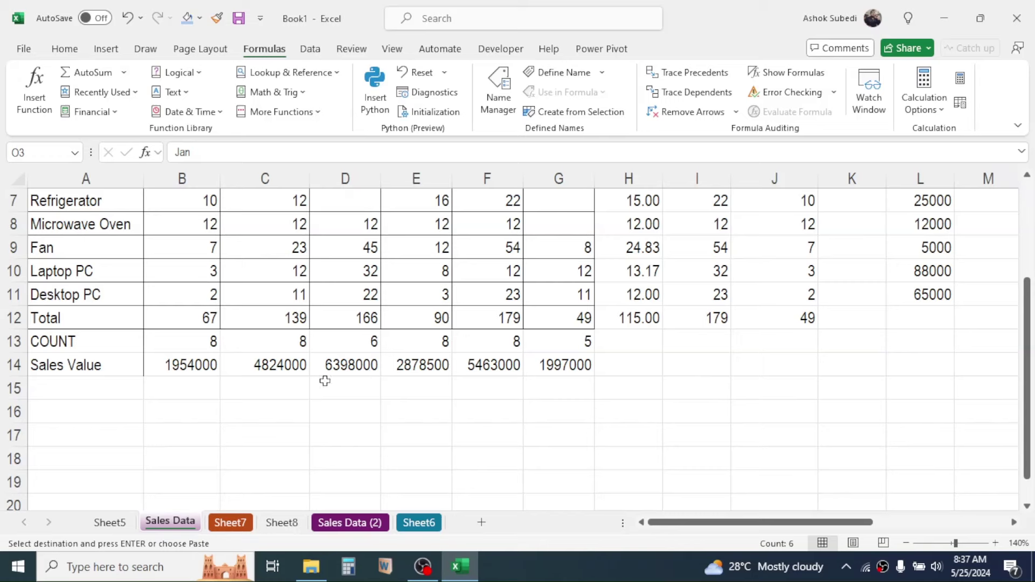
{"action": "left_click_drag", "start_coordinate": [200, 365], "coordinate": [566, 364]}
{"action": "key", "text": "ctrl+v"}
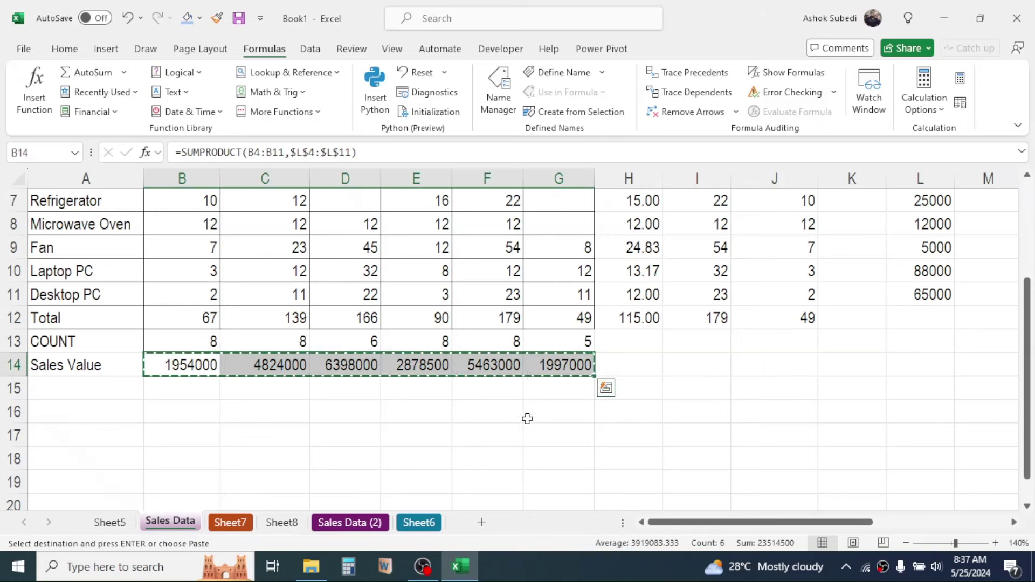
{"action": "left_click_drag", "start_coordinate": [815, 522], "coordinate": [949, 531]}
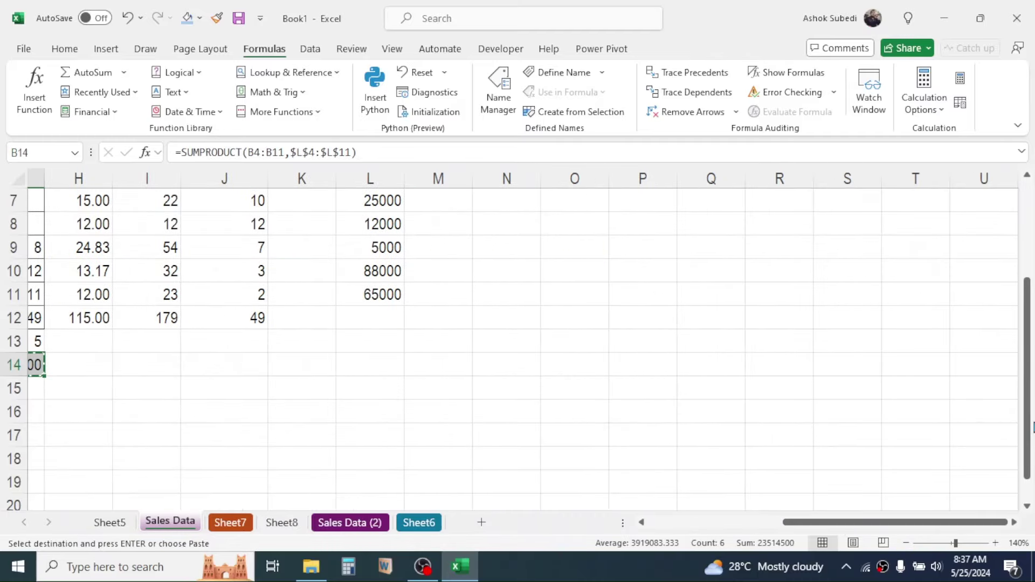
{"action": "left_click_drag", "start_coordinate": [1027, 426], "coordinate": [1026, 330]}
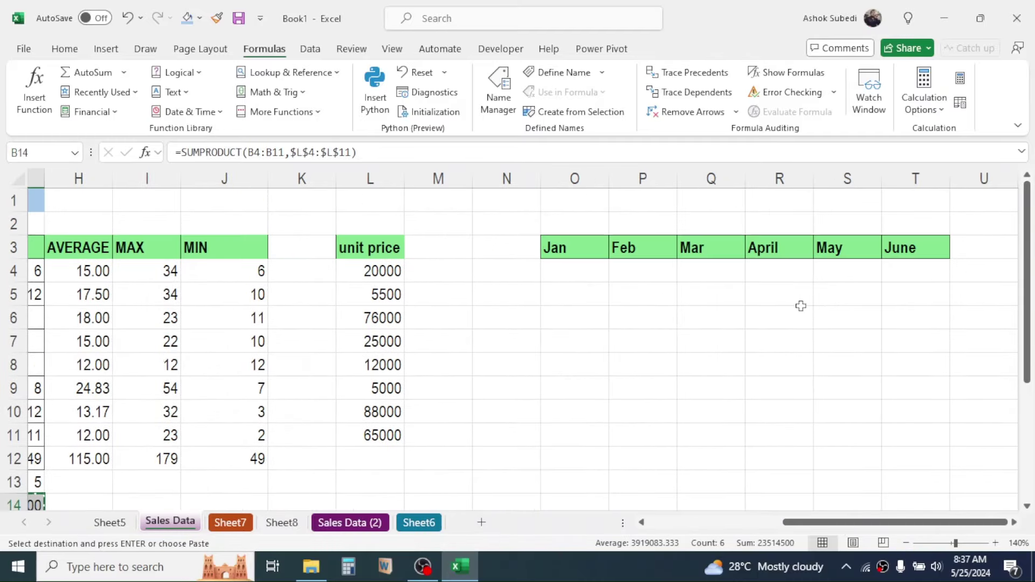
{"action": "left_click", "coordinate": [575, 273]}
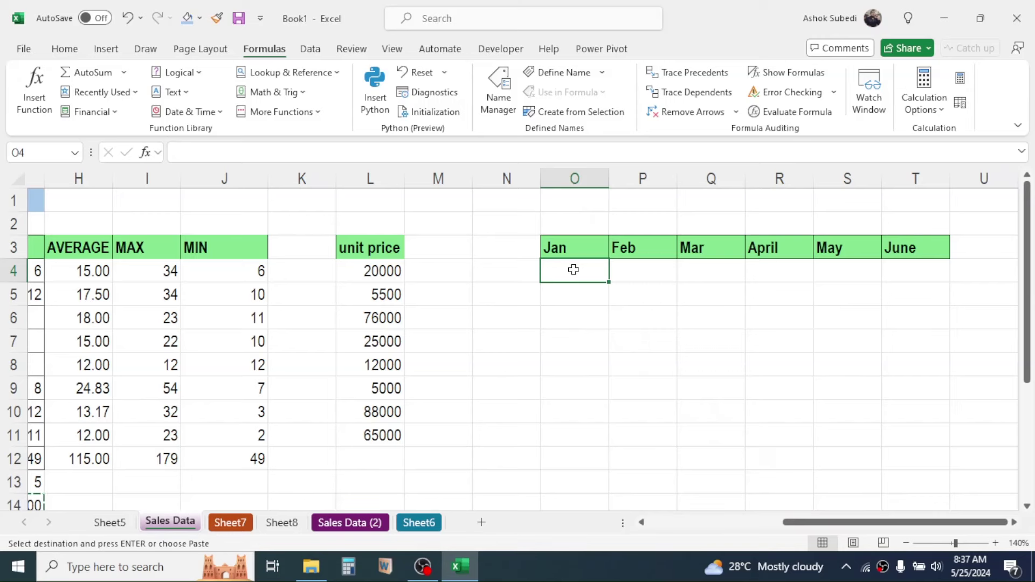
{"action": "left_click_drag", "start_coordinate": [807, 528], "coordinate": [1014, 525]}
{"action": "left_click", "coordinate": [1015, 523]}
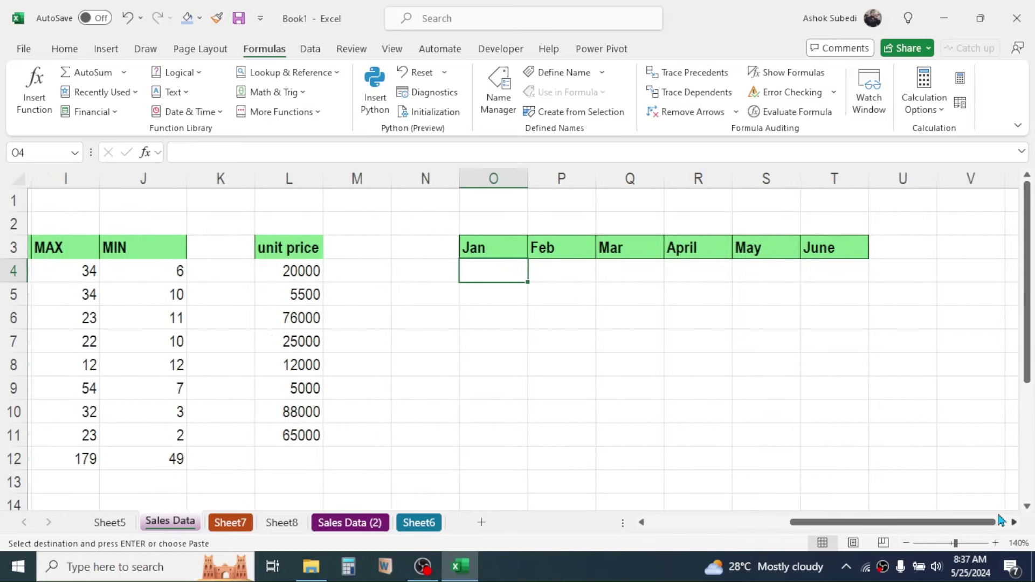
{"action": "right_click", "coordinate": [482, 270]}
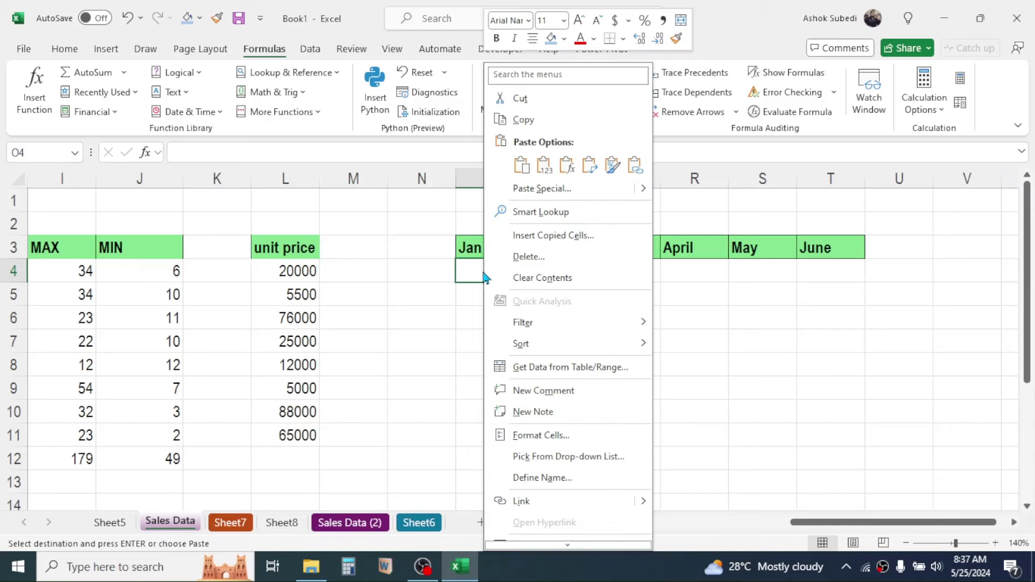
{"action": "left_click", "coordinate": [544, 189]}
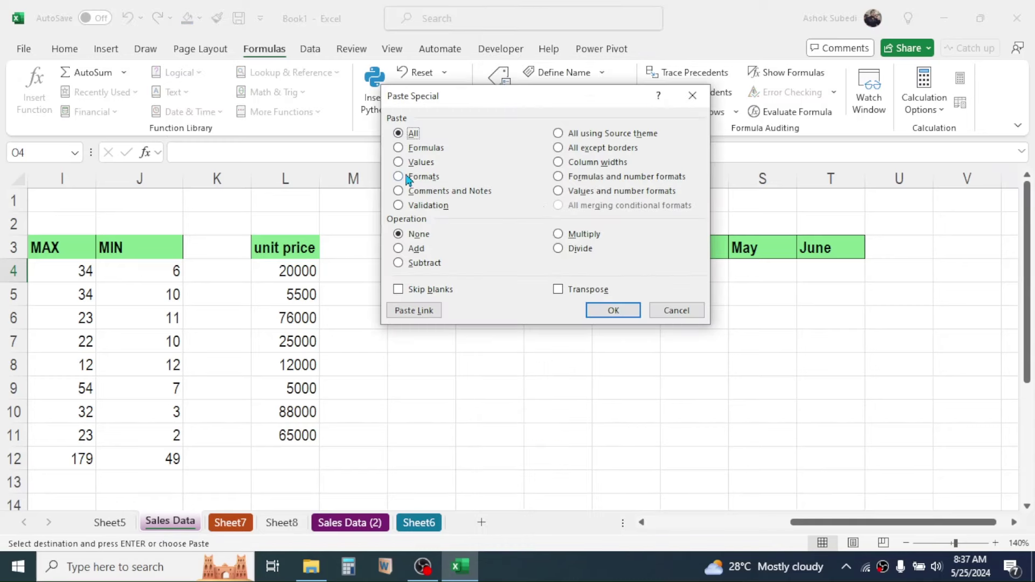
{"action": "left_click", "coordinate": [399, 163]}
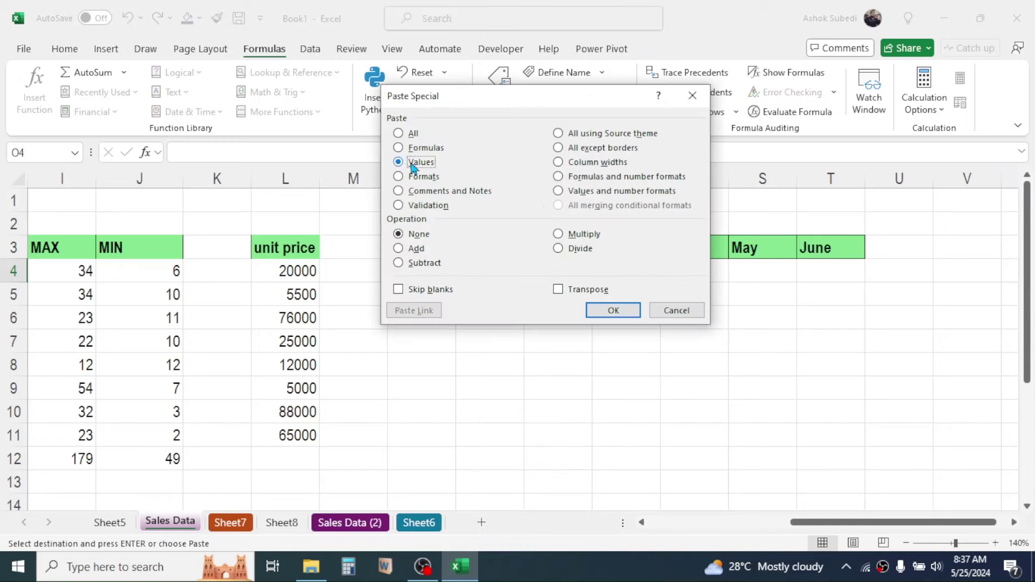
{"action": "left_click", "coordinate": [605, 310]}
Check the contents of the pasted monthly sales cells O4 through T4
{"action": "left_click", "coordinate": [534, 356]}
{"action": "left_click", "coordinate": [498, 275]}
{"action": "left_click", "coordinate": [564, 271]}
{"action": "left_click", "coordinate": [625, 271]}
{"action": "left_click", "coordinate": [701, 271]}
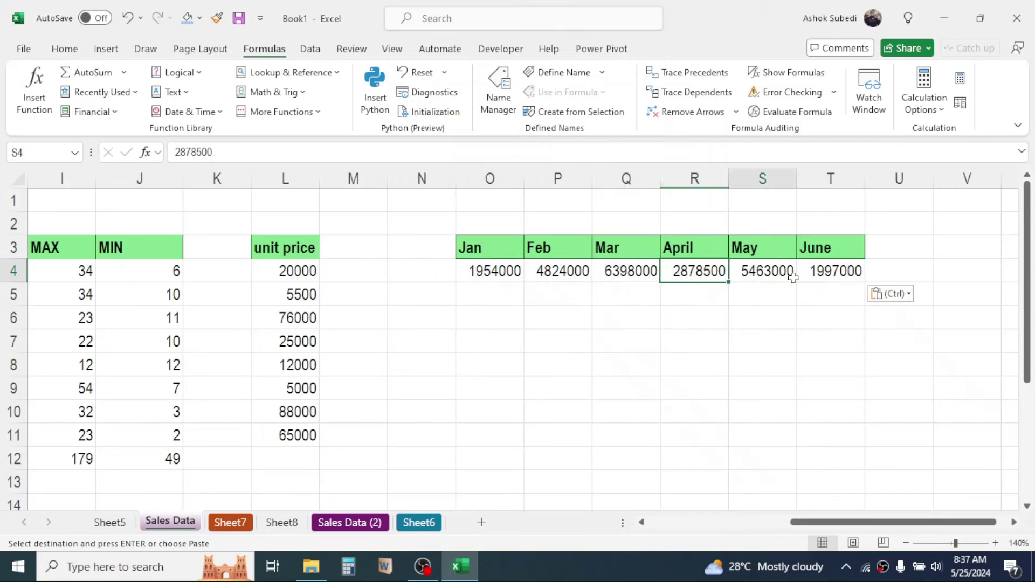
{"action": "left_click", "coordinate": [766, 273]}
{"action": "left_click", "coordinate": [832, 274]}
Enter the labels Months in N3 and Sales Value in N4, and widen column N to fit them
{"action": "left_click", "coordinate": [443, 250]}
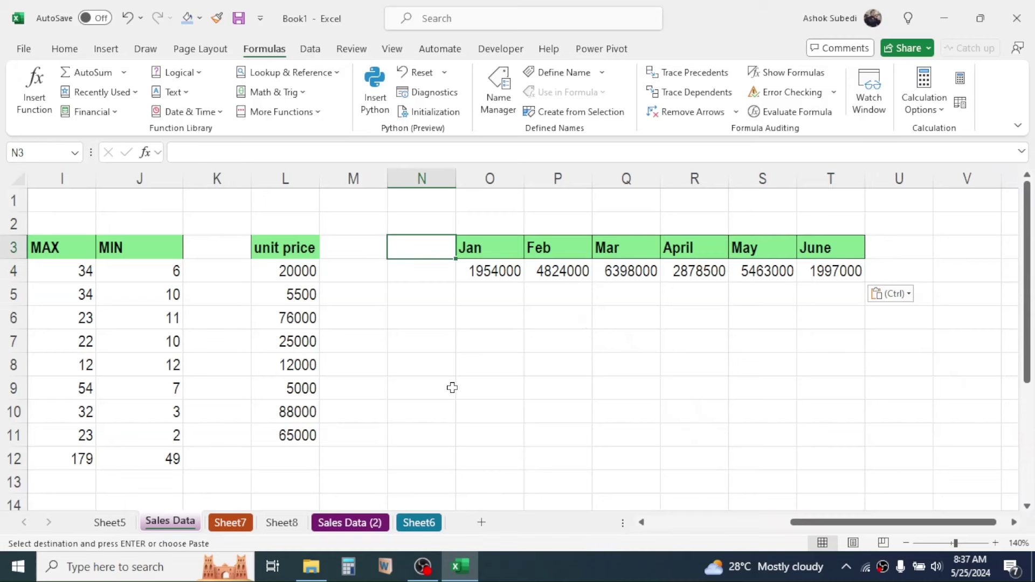
{"action": "type", "text": "Mon"}
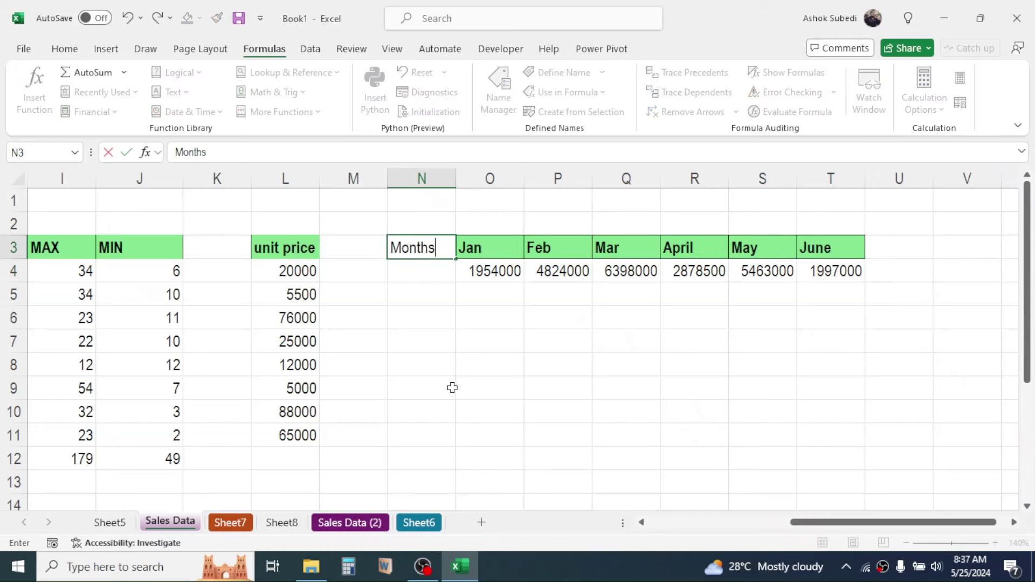
{"action": "type", "text": "ths"}
{"action": "key", "text": "Return"}
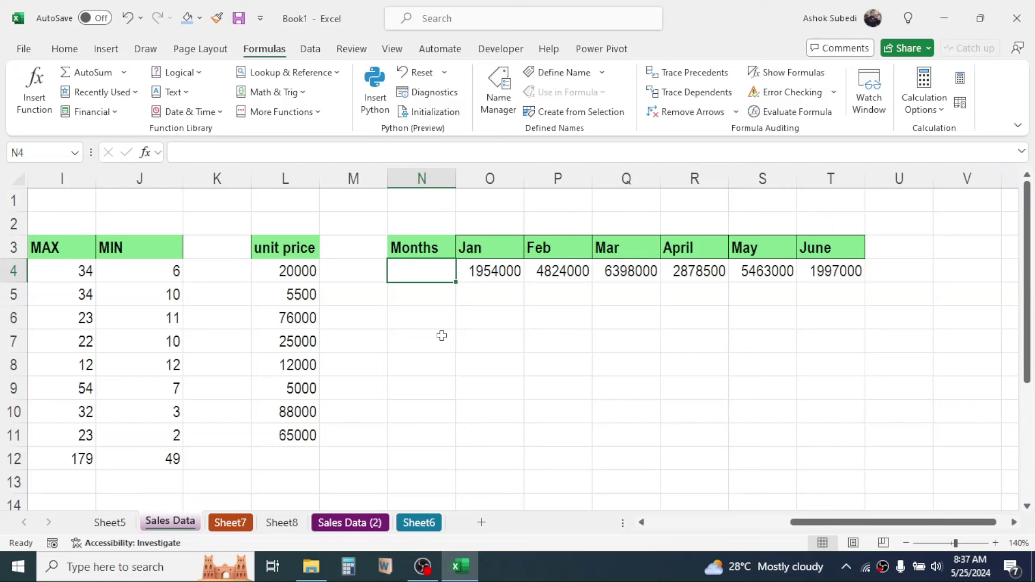
{"action": "type", "text": "Sales V"}
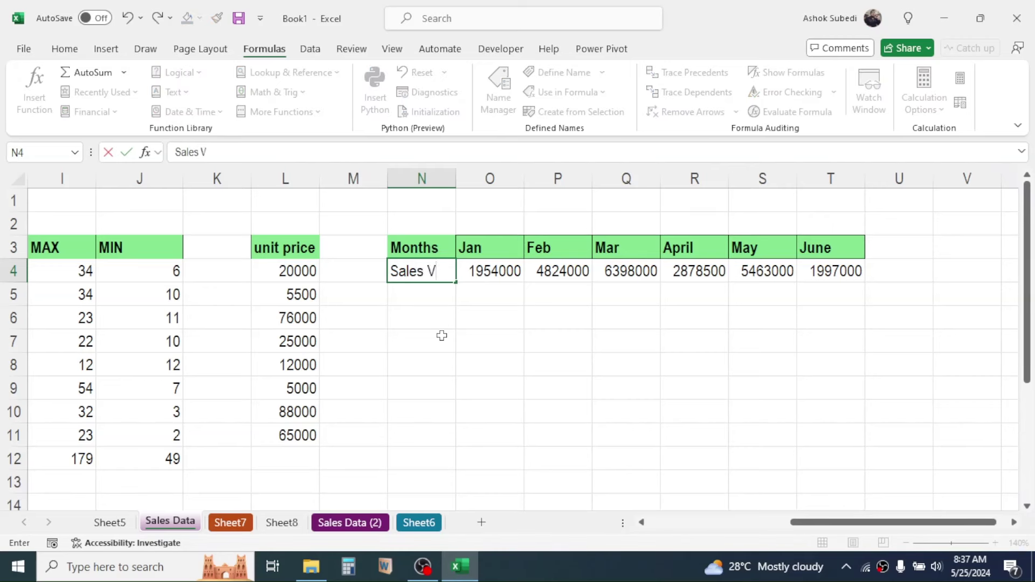
{"action": "type", "text": "alue"}
{"action": "left_click", "coordinate": [700, 377]}
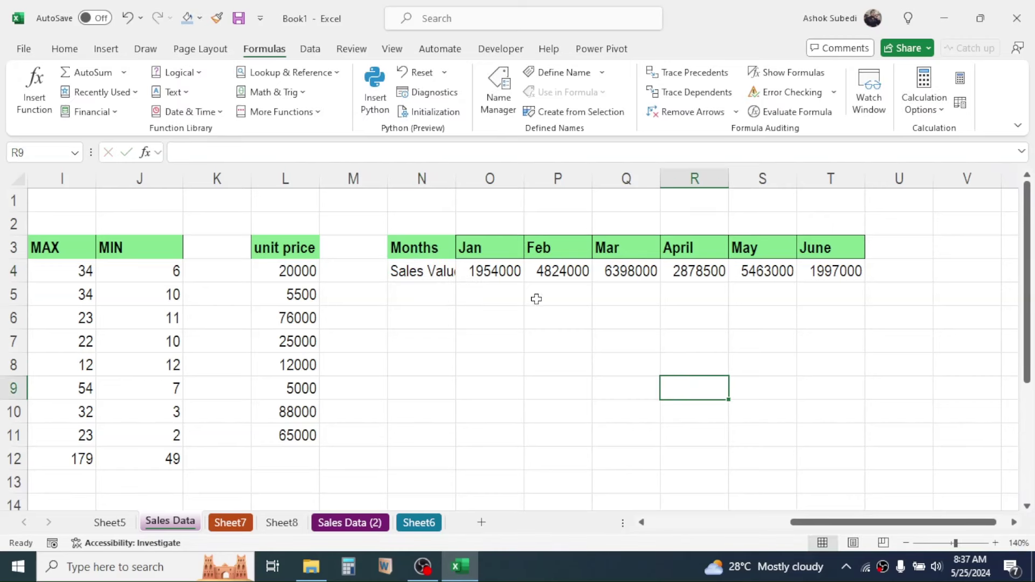
{"action": "left_click_drag", "start_coordinate": [456, 178], "coordinate": [480, 186]}
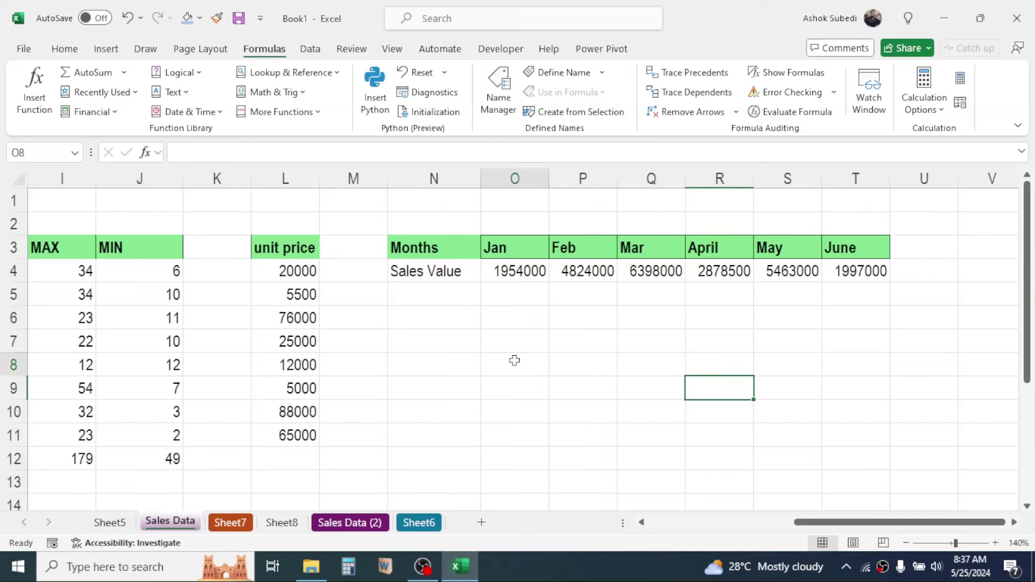
{"action": "left_click", "coordinate": [512, 361]}
Insert a 2-D line chart with markers from the monthly sales value table in N3:T4
{"action": "left_click_drag", "start_coordinate": [418, 248], "coordinate": [862, 272]}
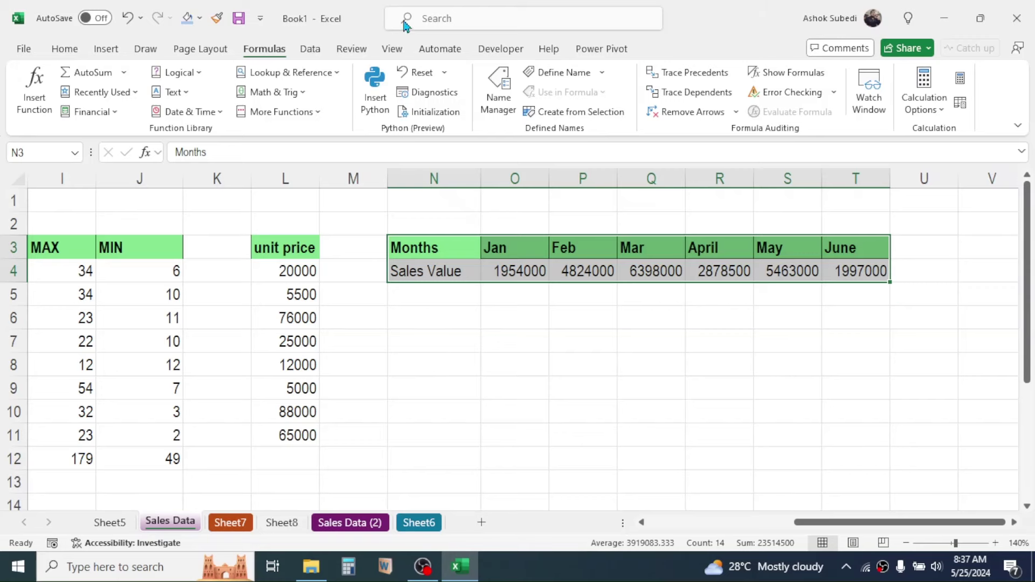
{"action": "left_click", "coordinate": [106, 49]}
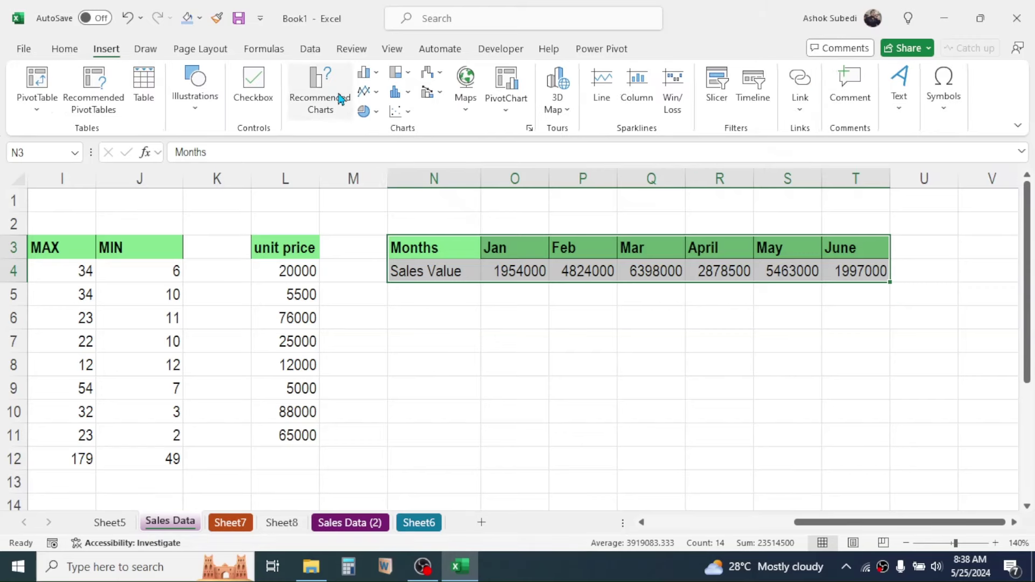
{"action": "left_click", "coordinate": [371, 94]}
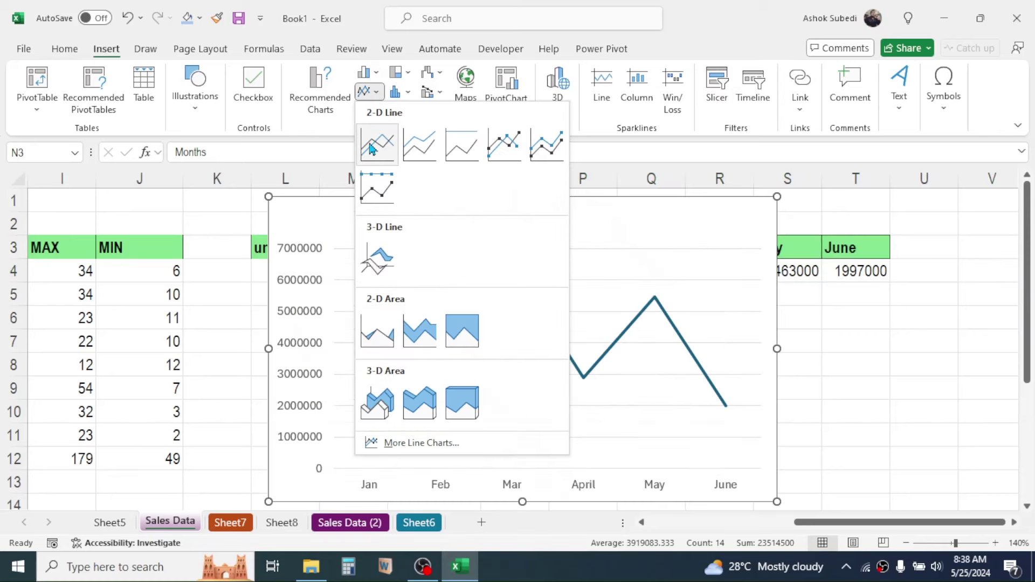
{"action": "left_click", "coordinate": [500, 145]}
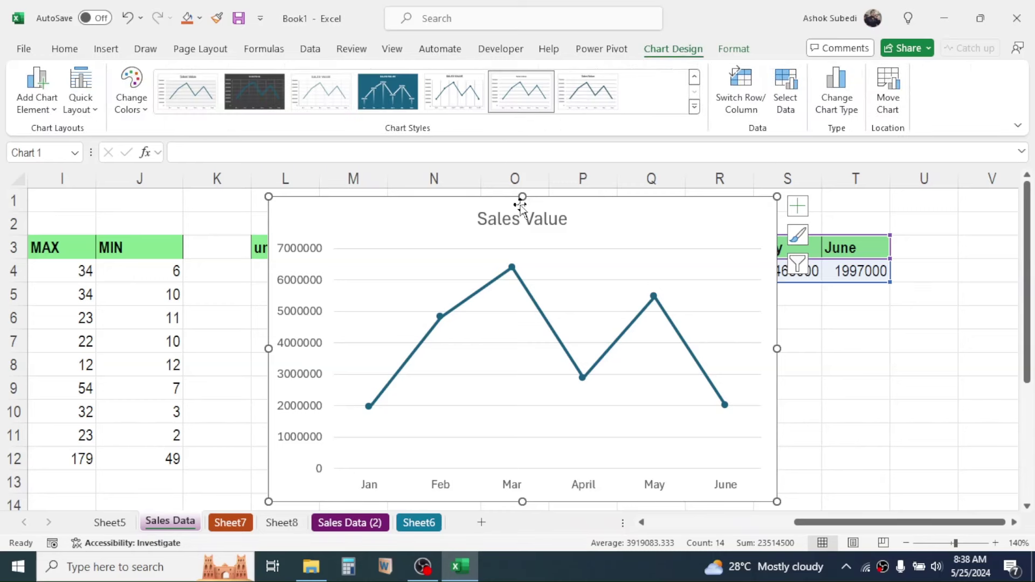
Widen the line chart on both sides and apply a gradient fill to its chart area
{"action": "left_click_drag", "start_coordinate": [268, 348], "coordinate": [213, 348]}
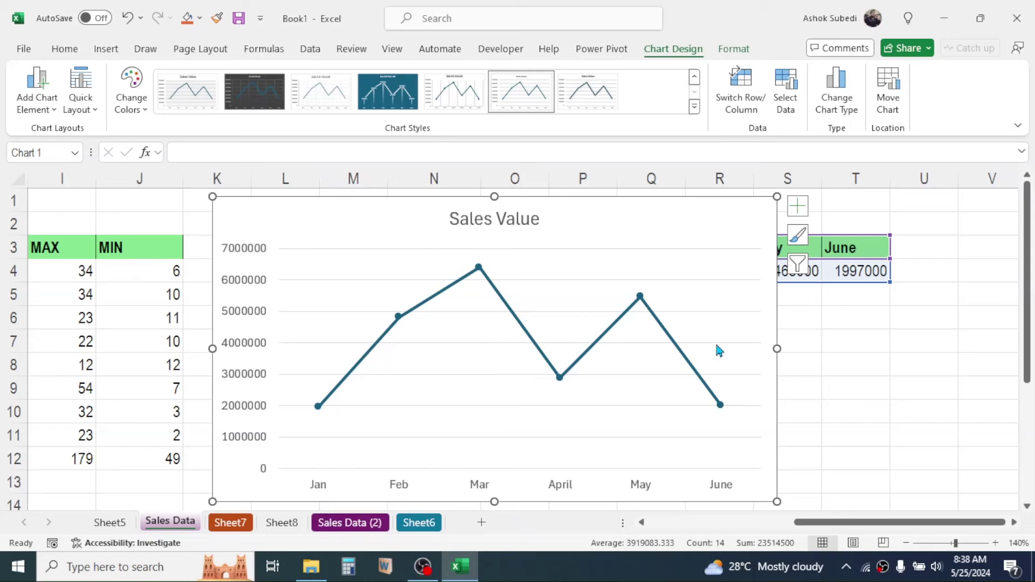
{"action": "left_click_drag", "start_coordinate": [777, 348], "coordinate": [818, 348]}
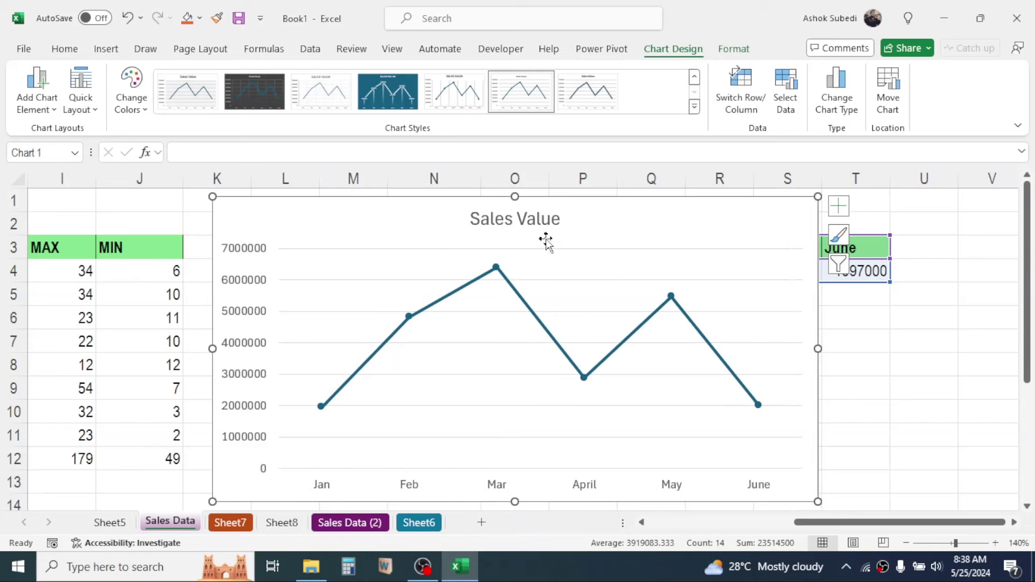
{"action": "right_click", "coordinate": [612, 216]}
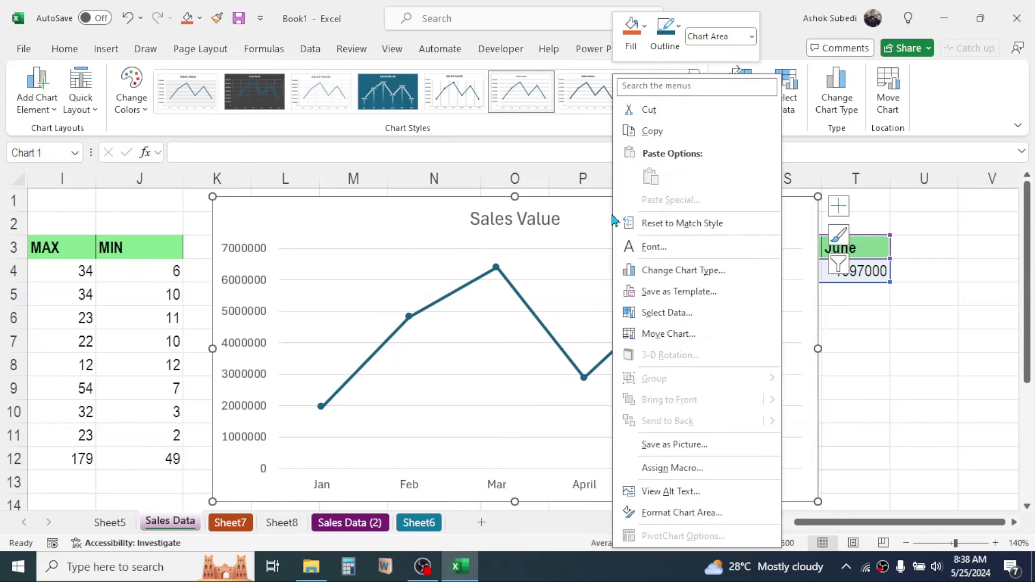
{"action": "left_click", "coordinate": [685, 512]}
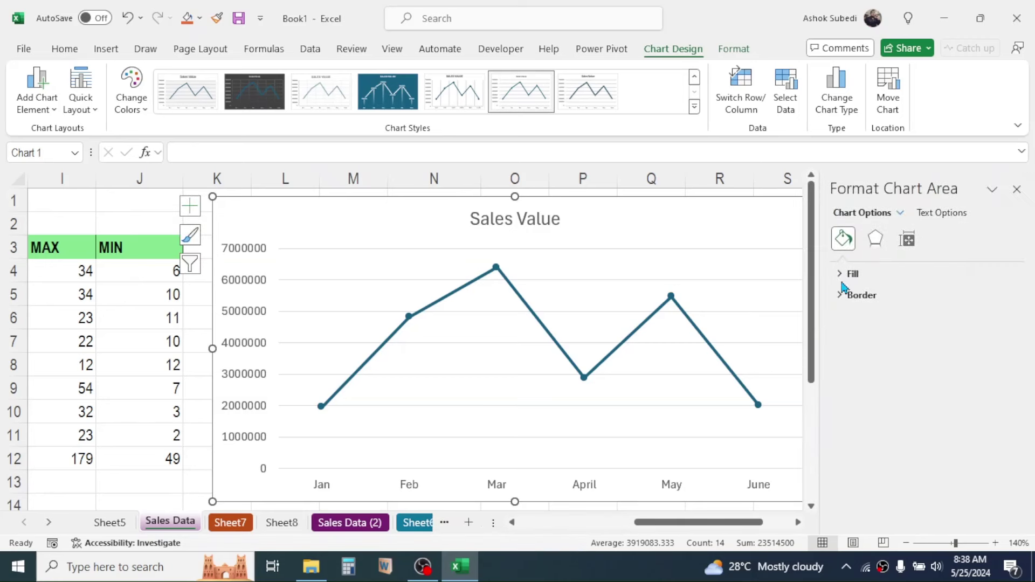
{"action": "left_click", "coordinate": [844, 274]}
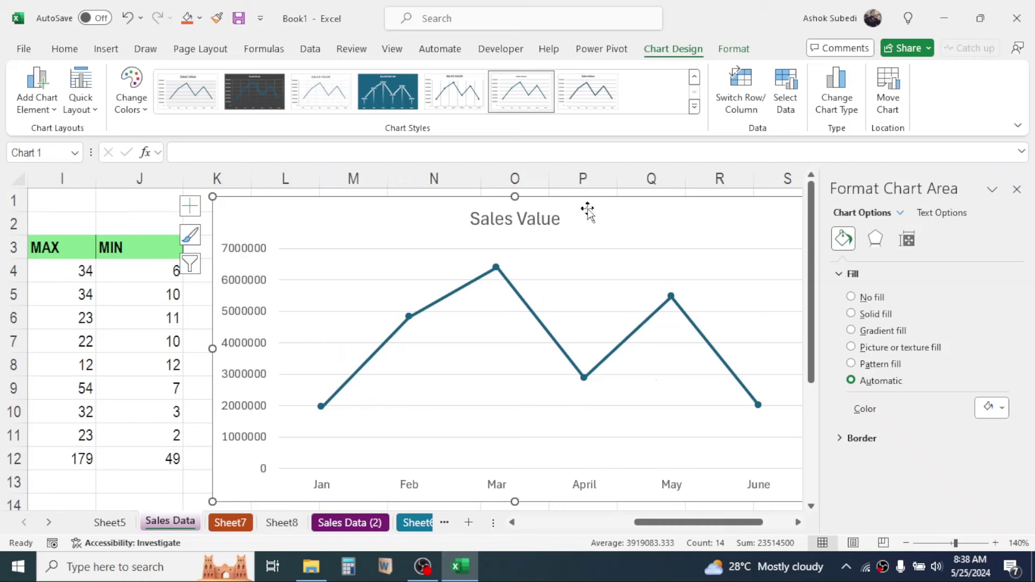
{"action": "left_click", "coordinate": [851, 331]}
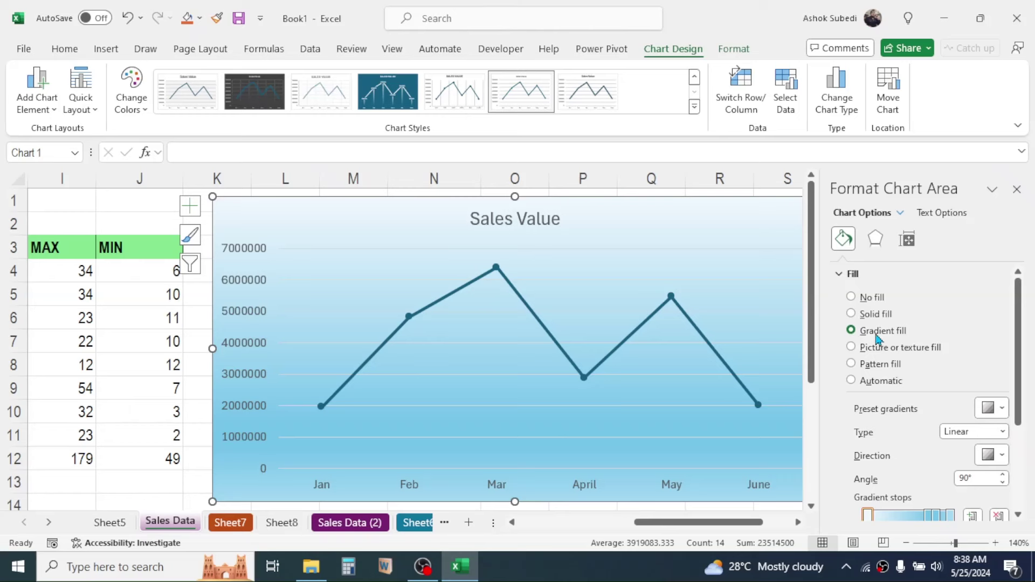
{"action": "left_click", "coordinate": [1015, 190]}
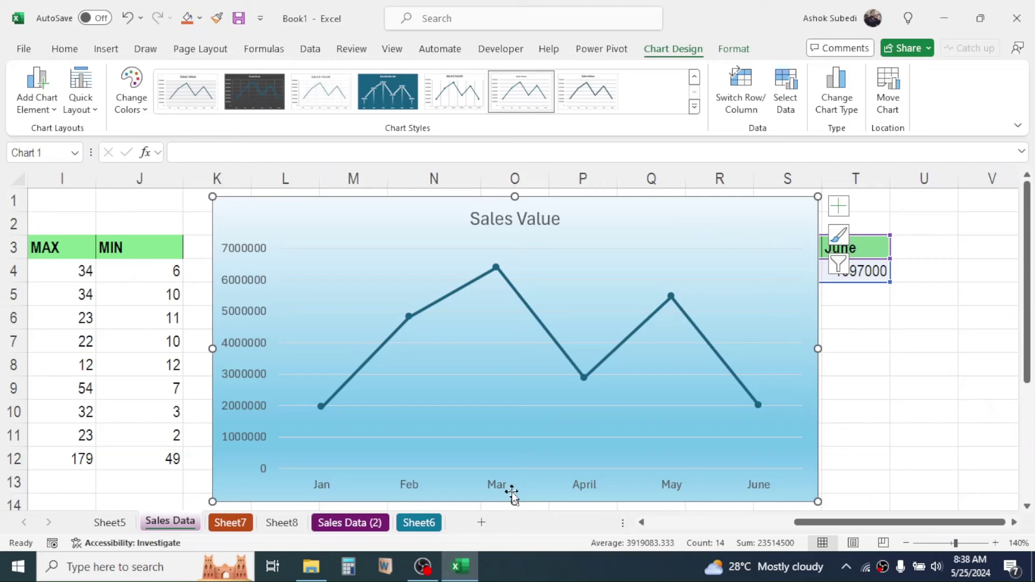
Reduce the line chart's height slightly and shift the chart a little to the right
{"action": "left_click_drag", "start_coordinate": [515, 501], "coordinate": [515, 494]}
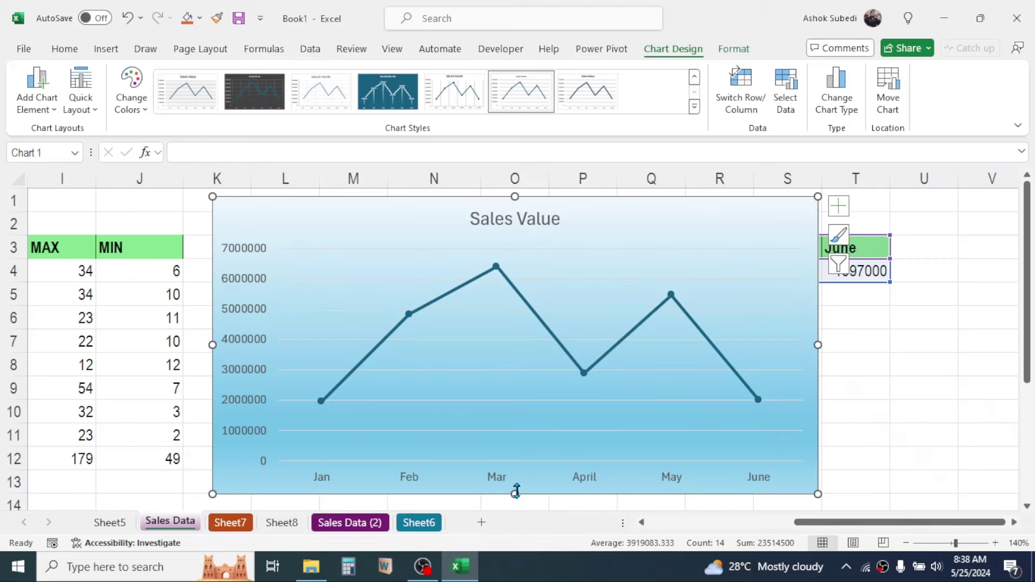
{"action": "mouse_move", "coordinate": [719, 353]}
{"action": "mouse_move", "coordinate": [606, 196]}
{"action": "left_mouse_down"}
{"action": "mouse_move", "coordinate": [548, 196]}
{"action": "mouse_move", "coordinate": [619, 197]}
{"action": "left_mouse_up"}
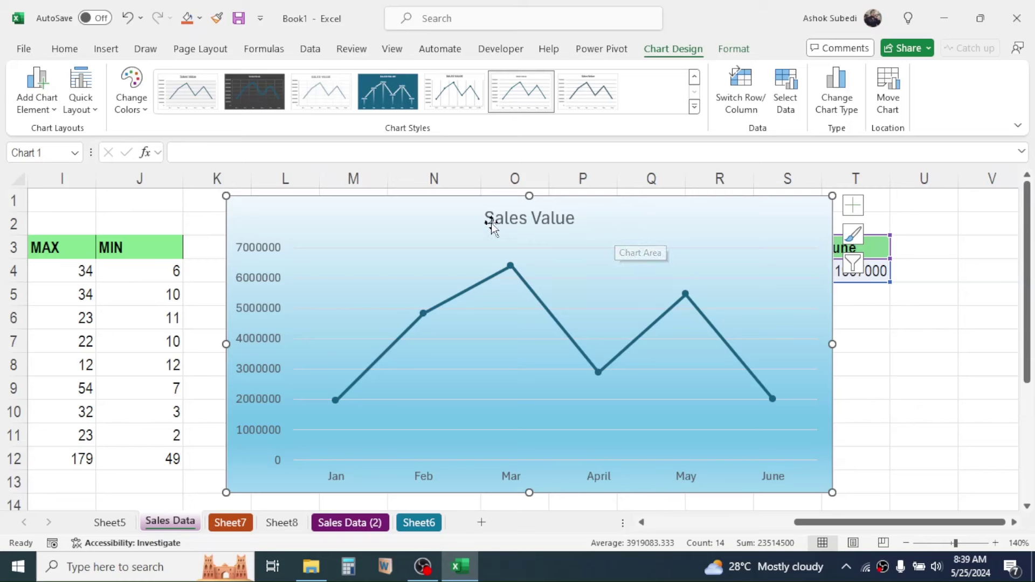
Change the chart title to "Sales Value from Jan to June"
{"action": "left_click", "coordinate": [519, 220]}
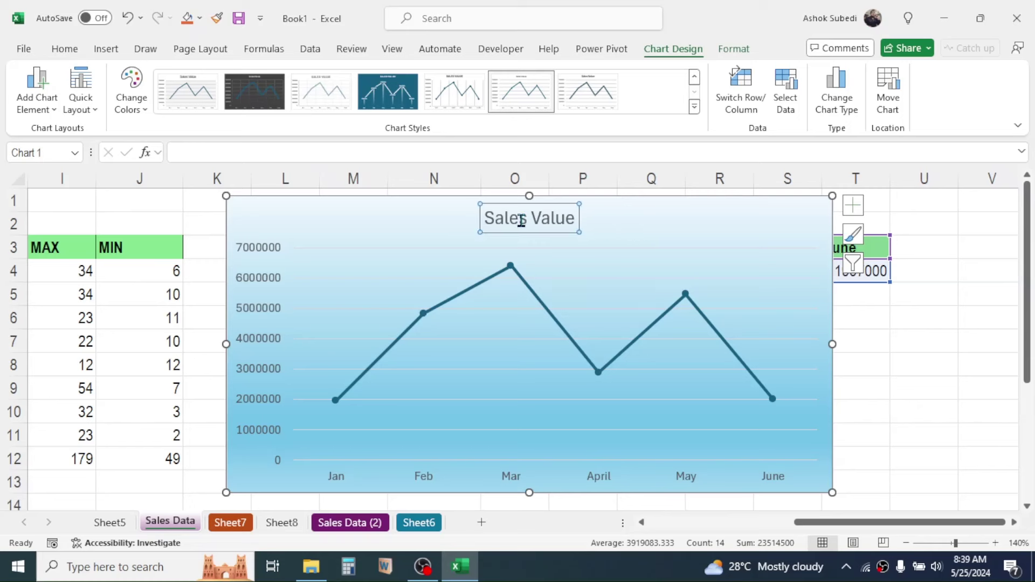
{"action": "left_click", "coordinate": [574, 217]}
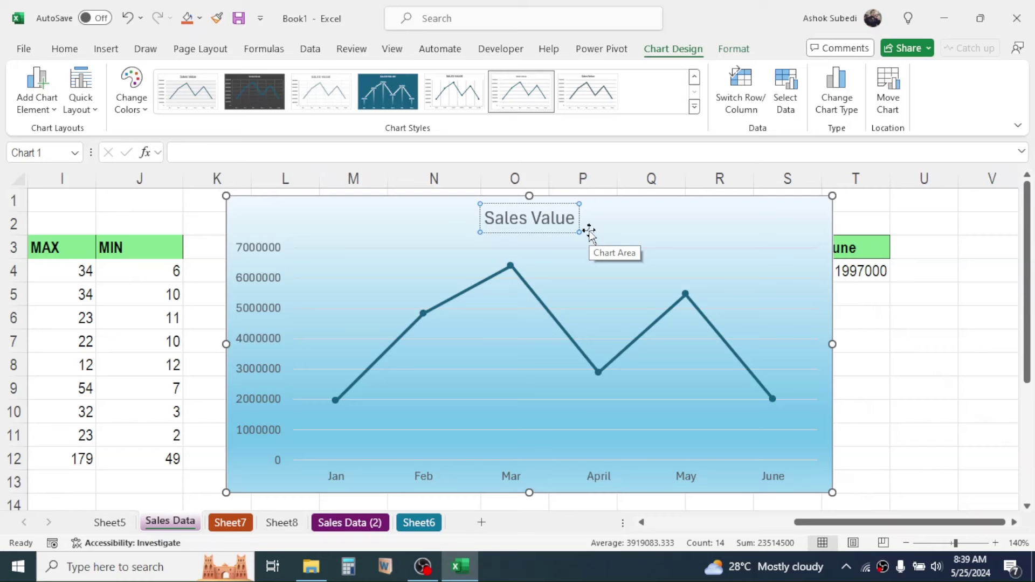
{"action": "type", "text": "from"}
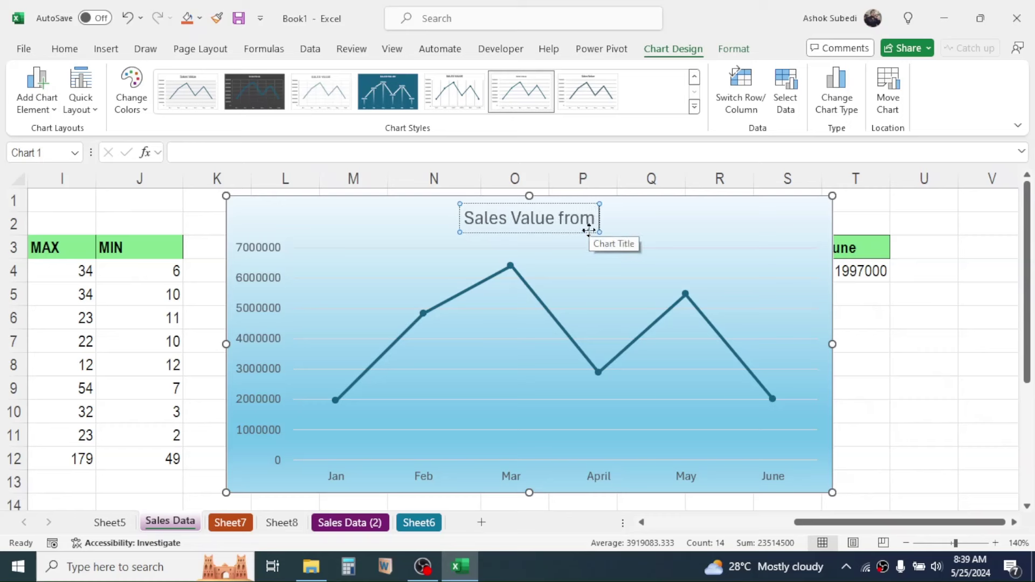
{"action": "type", "text": " jan to june"}
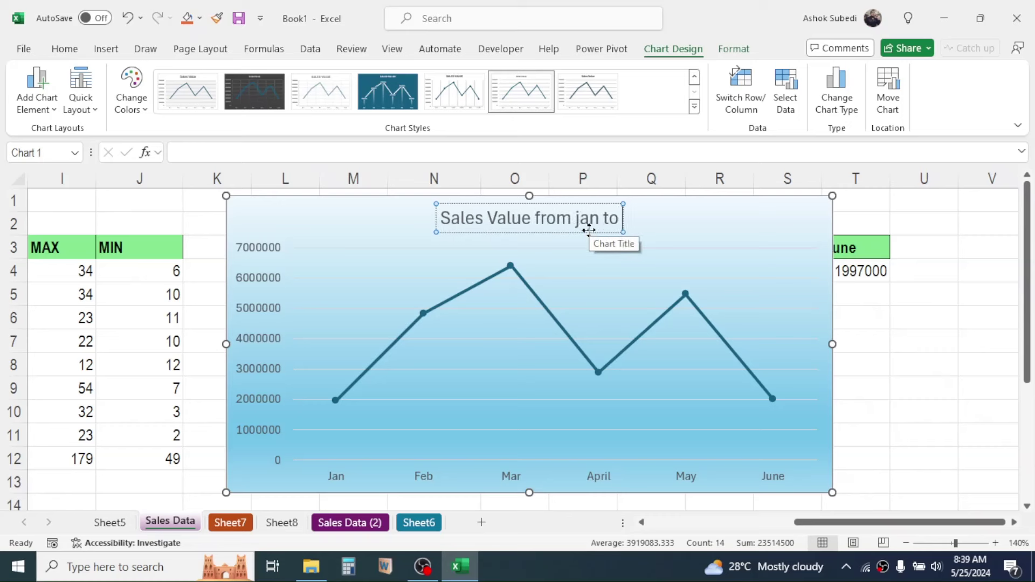
{"action": "key", "text": "Left"}
{"action": "key", "text": "Left"}
{"action": "key", "text": "Left"}
{"action": "key", "text": "Left"}
{"action": "key", "text": "Left"}
{"action": "key", "text": "Left"}
{"action": "key", "text": "Left"}
{"action": "key", "text": "Left"}
{"action": "key", "text": "Left"}
{"action": "key", "text": "Left"}
{"action": "key", "text": "BackSpace"}
{"action": "type", "text": "J"}
{"action": "key", "text": "Right"}
{"action": "key", "text": "Right"}
{"action": "key", "text": "Right"}
{"action": "key", "text": "Right"}
{"action": "key", "text": "Right"}
{"action": "key", "text": "Right"}
{"action": "key", "text": "Right"}
{"action": "key", "text": "BackSpace"}
{"action": "type", "text": "J"}
{"action": "left_click", "coordinate": [649, 250]}
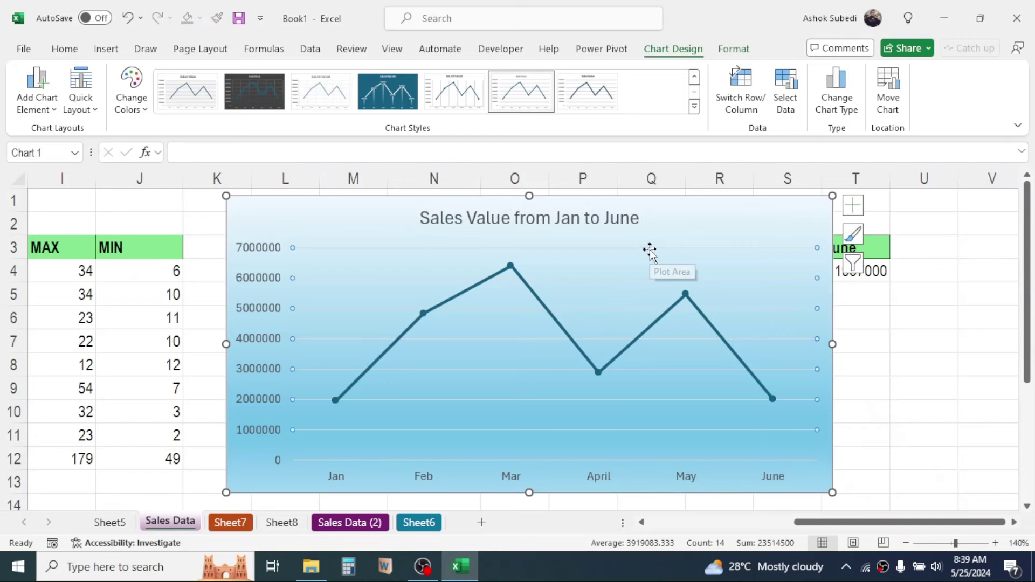
Add data labels to the Sales Value line series and nudge the chart slightly down and to the right
{"action": "left_click", "coordinate": [511, 265]}
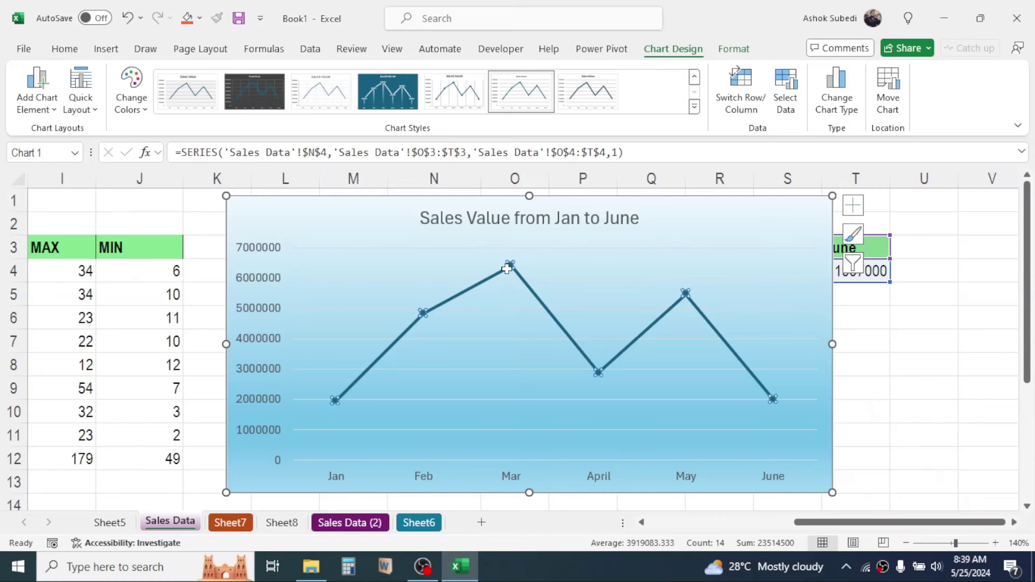
{"action": "right_click", "coordinate": [510, 265]}
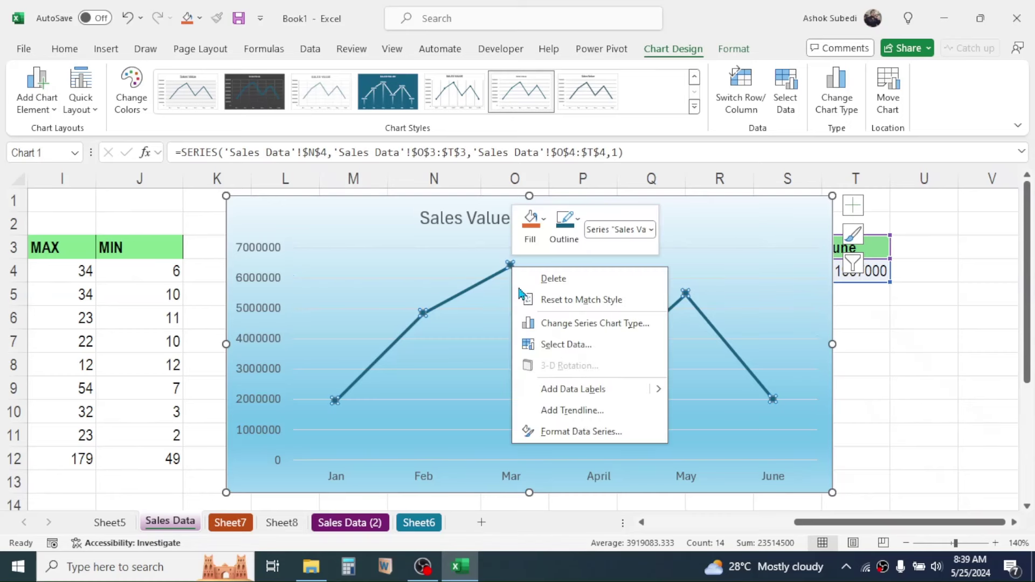
{"action": "left_click", "coordinate": [573, 389]}
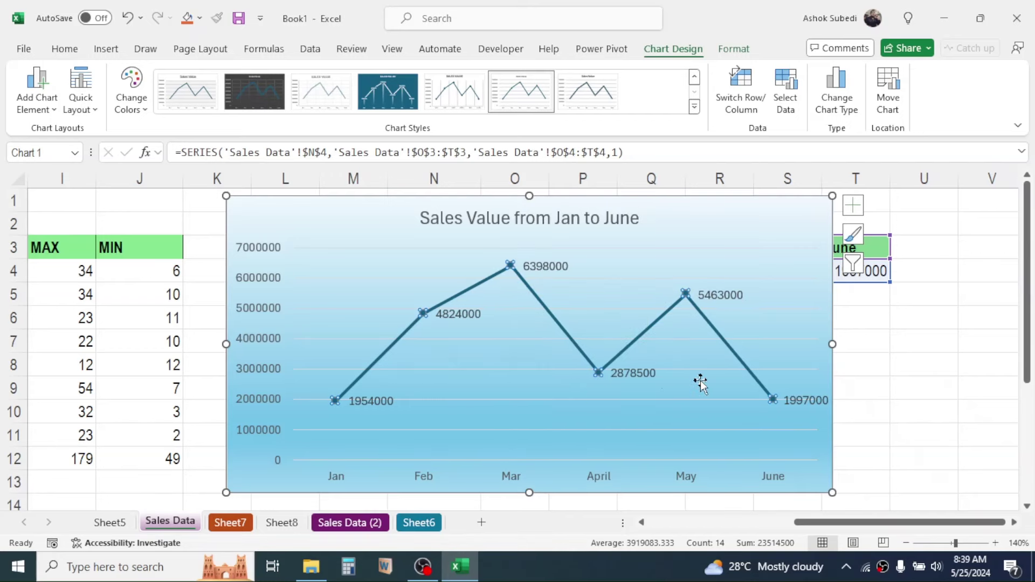
{"action": "left_click_drag", "start_coordinate": [687, 198], "coordinate": [698, 207]}
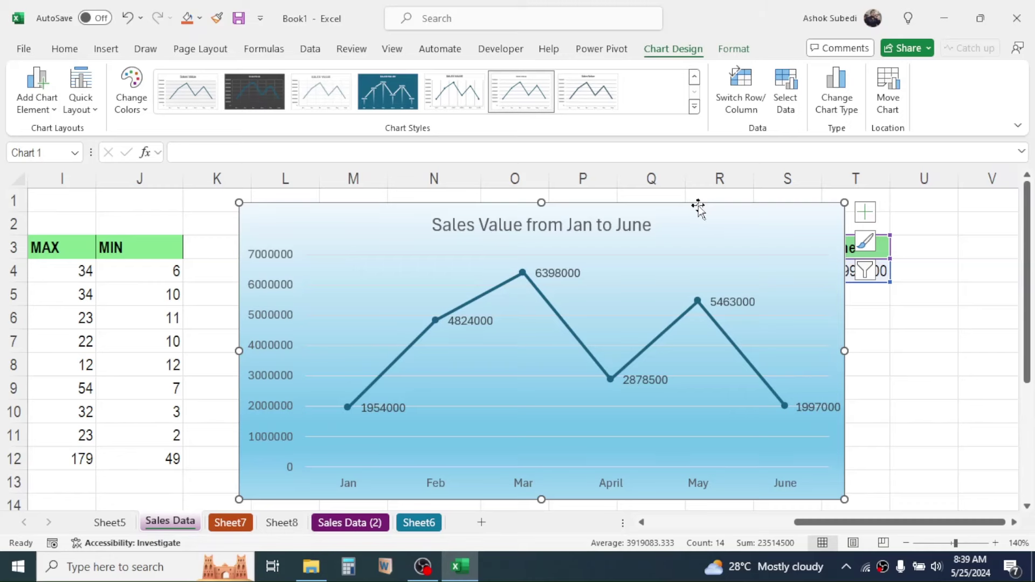